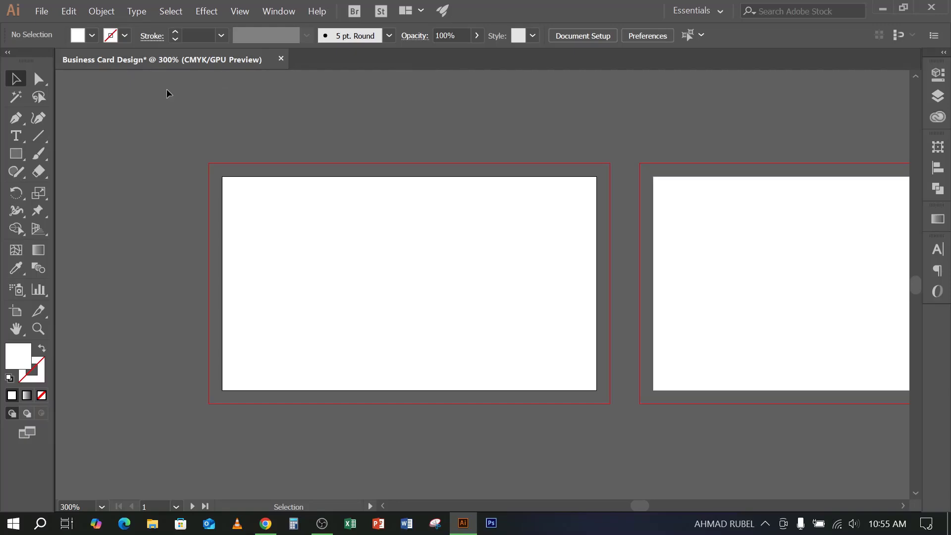
Create a 3.5 × 2 in rectangle and move it over the lower-left part of the first artboard
{"action": "left_click_drag", "start_coordinate": [15, 154], "coordinate": [93, 153]}
{"action": "left_click", "coordinate": [320, 528]}
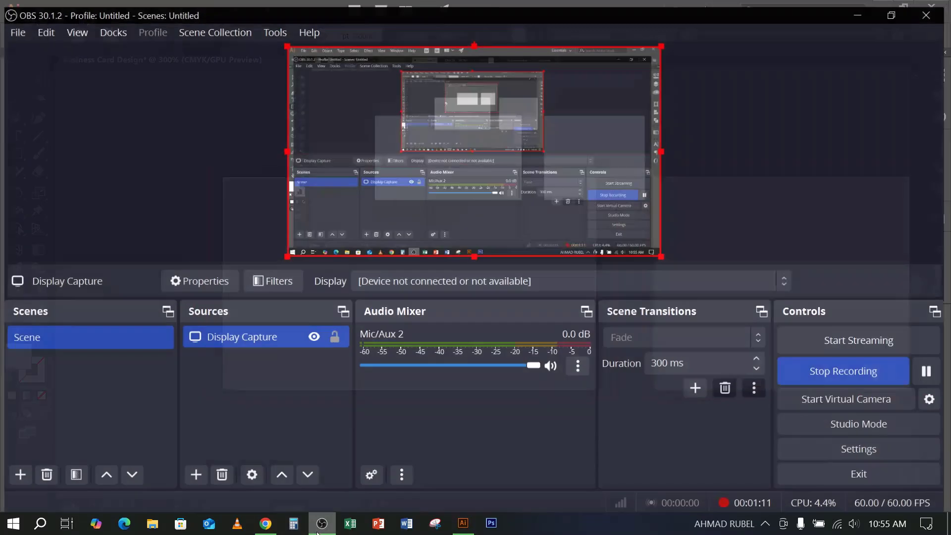
{"action": "left_click", "coordinate": [320, 526]}
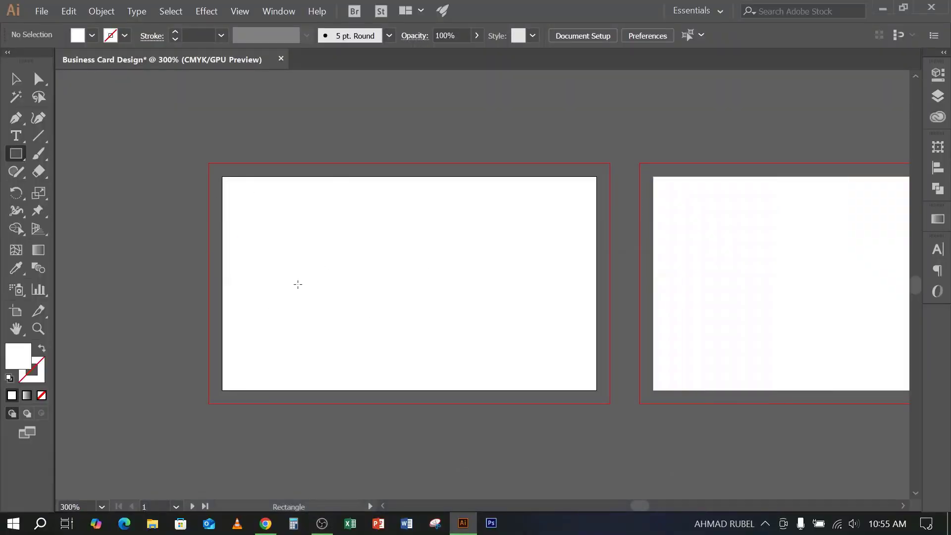
{"action": "left_click", "coordinate": [364, 246]}
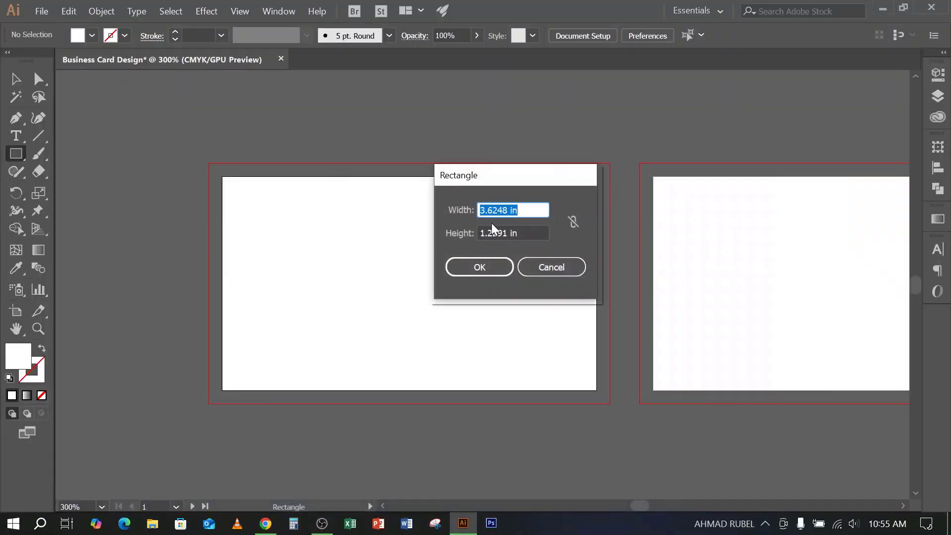
{"action": "left_click_drag", "start_coordinate": [507, 211], "coordinate": [473, 210]}
{"action": "type", "text": "3.5"}
{"action": "key", "text": "Tab"}
{"action": "type", "text": "2"}
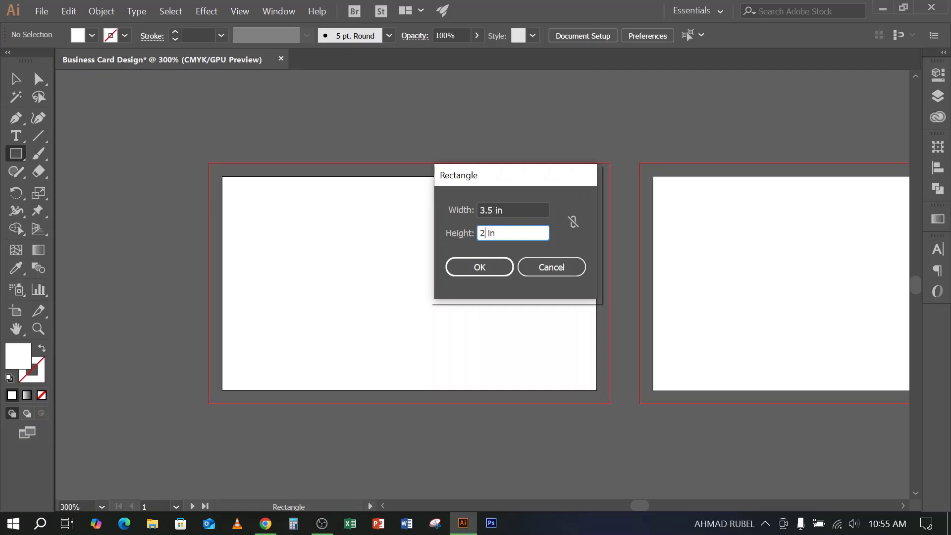
{"action": "left_click", "coordinate": [480, 269]}
{"action": "left_click", "coordinate": [15, 79]}
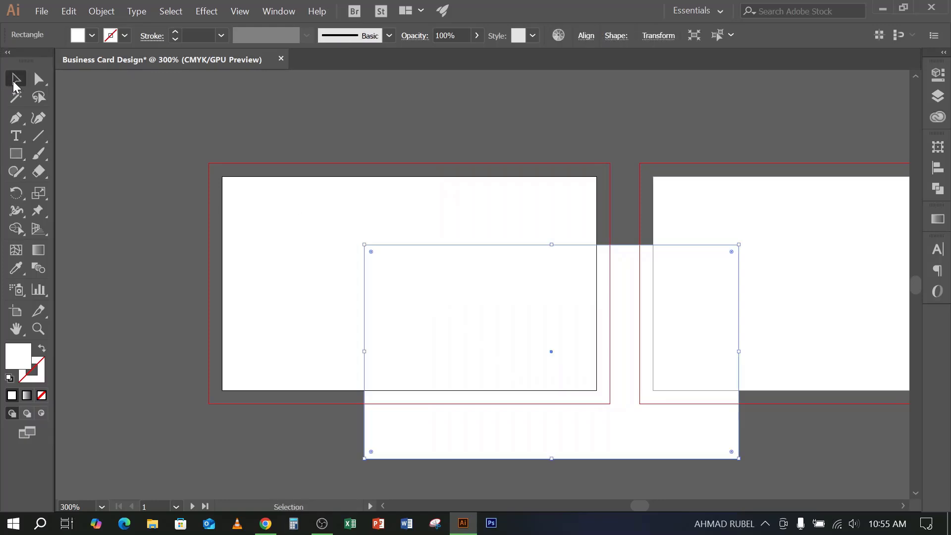
{"action": "left_click_drag", "start_coordinate": [584, 323], "coordinate": [357, 314]}
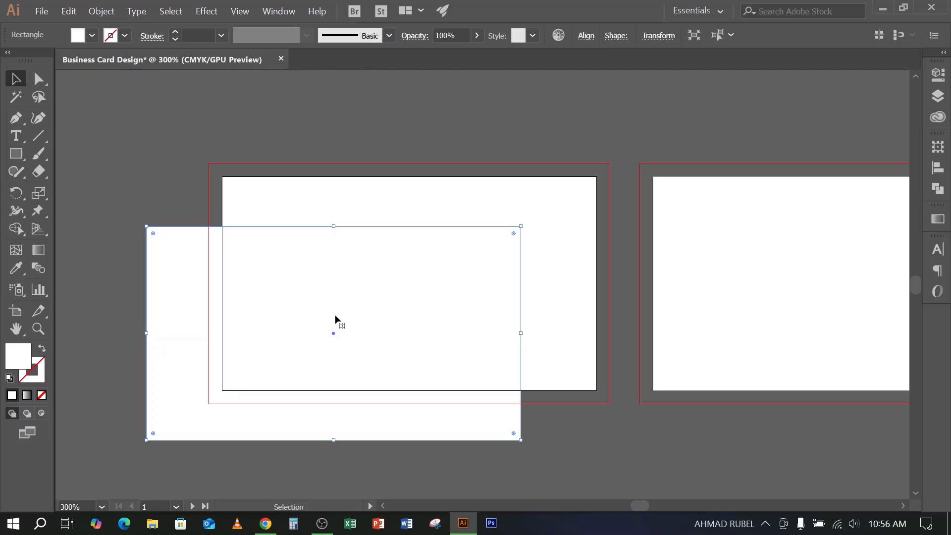
{"action": "left_click", "coordinate": [319, 524]}
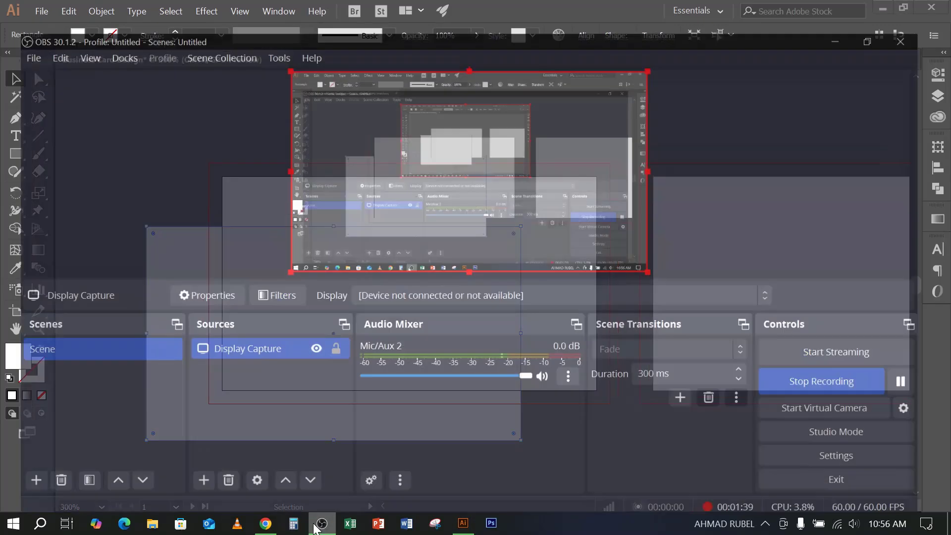
{"action": "left_click", "coordinate": [321, 524]}
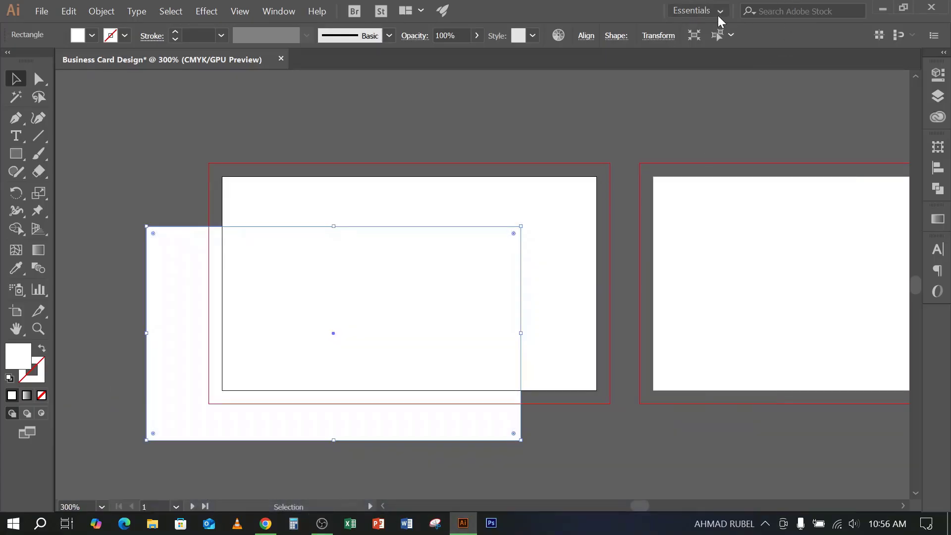
{"action": "left_click", "coordinate": [719, 11]}
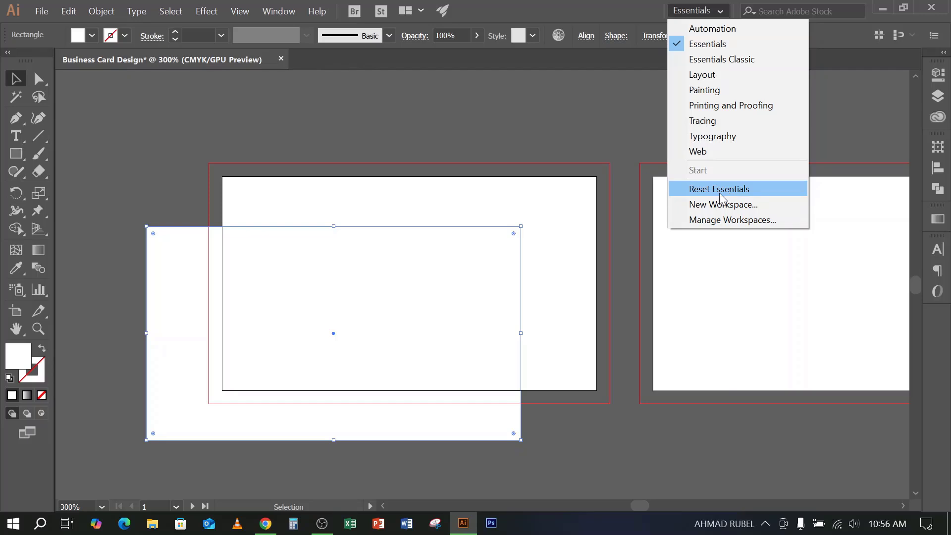
{"action": "left_click", "coordinate": [492, 140]}
{"action": "left_click", "coordinate": [492, 140]}
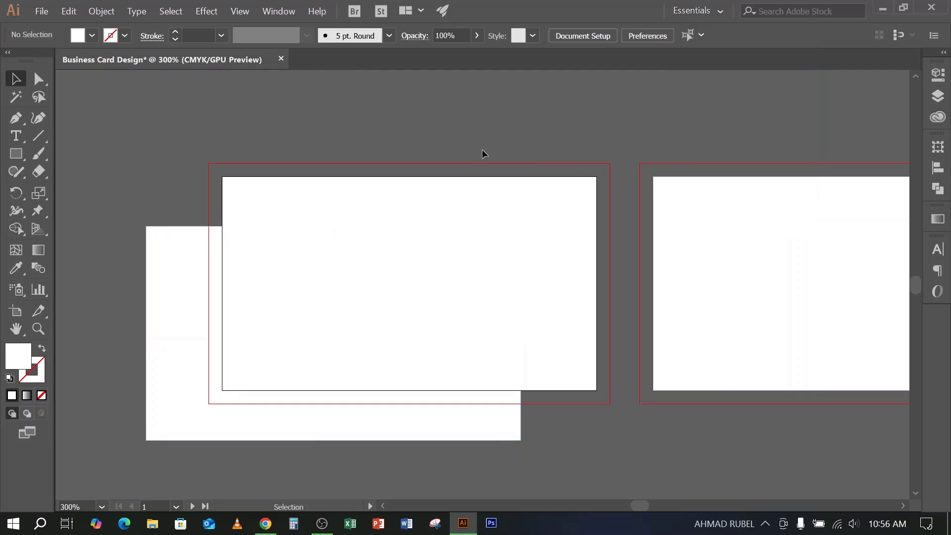
Try a red fill on the white rectangle and undo it
{"action": "left_click_drag", "start_coordinate": [116, 183], "coordinate": [161, 266]}
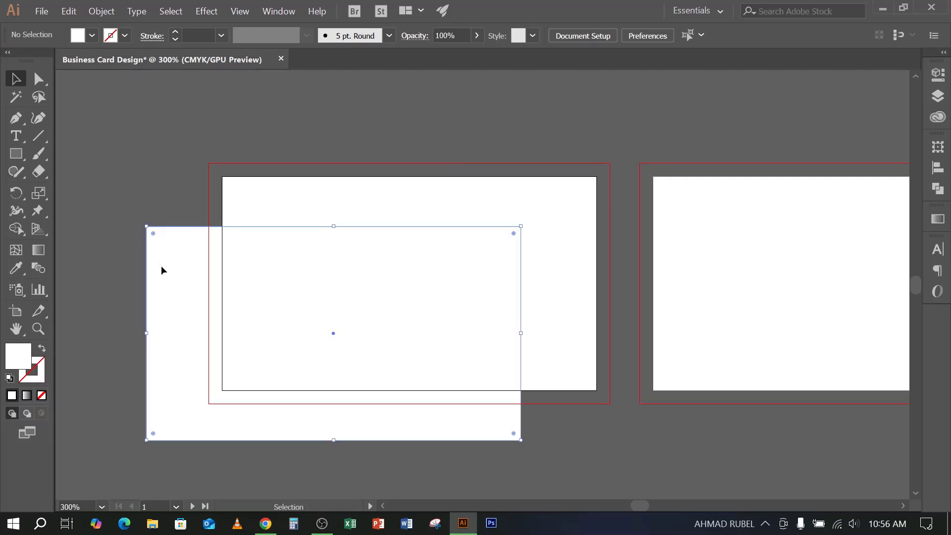
{"action": "double_click", "coordinate": [15, 362]}
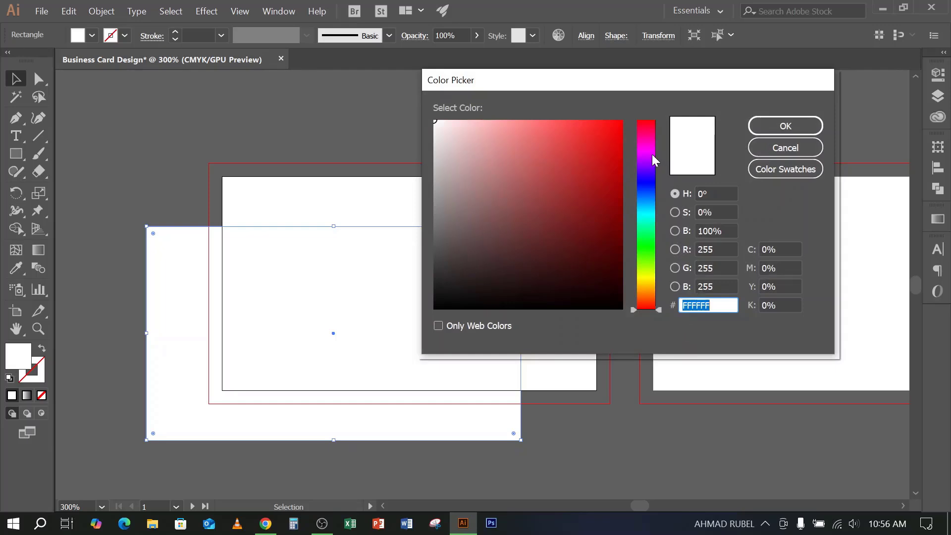
{"action": "left_click_drag", "start_coordinate": [604, 138], "coordinate": [622, 145]}
{"action": "left_click", "coordinate": [786, 126]}
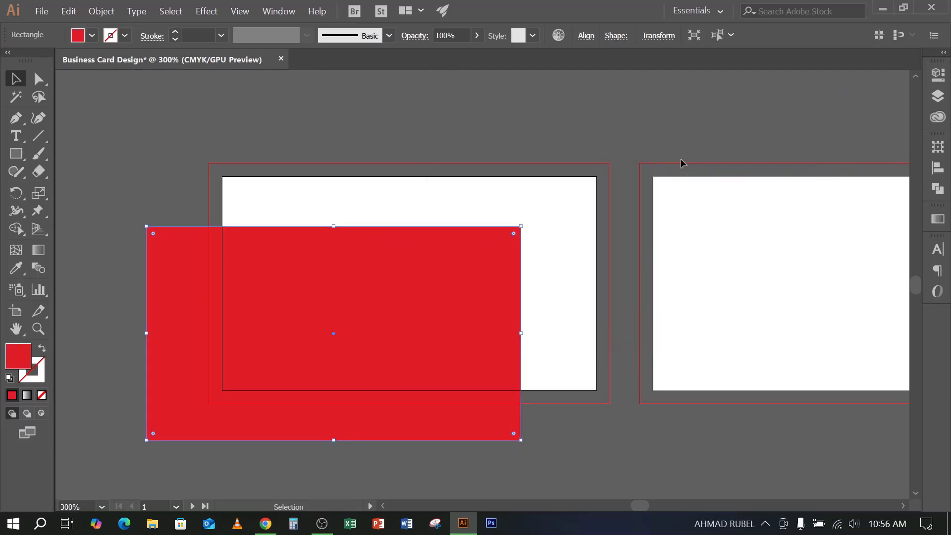
{"action": "key", "text": "ctrl+z"}
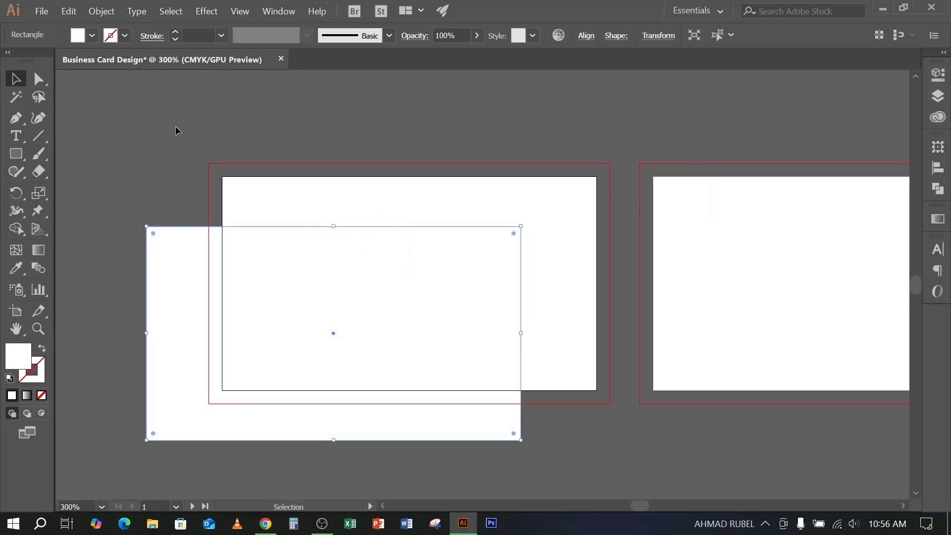
Set the white rectangle's stroke to None and deselect it
{"action": "left_click", "coordinate": [125, 35]}
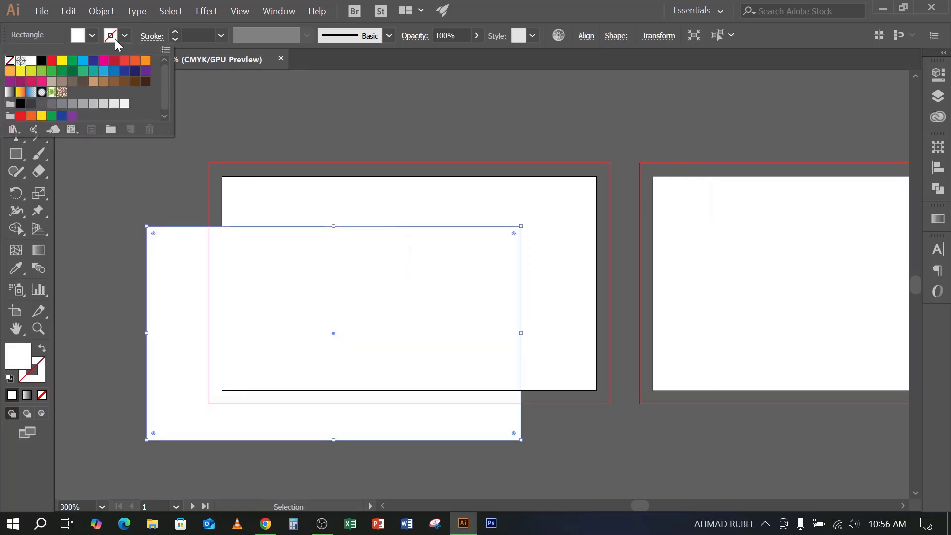
{"action": "left_click", "coordinate": [10, 60]}
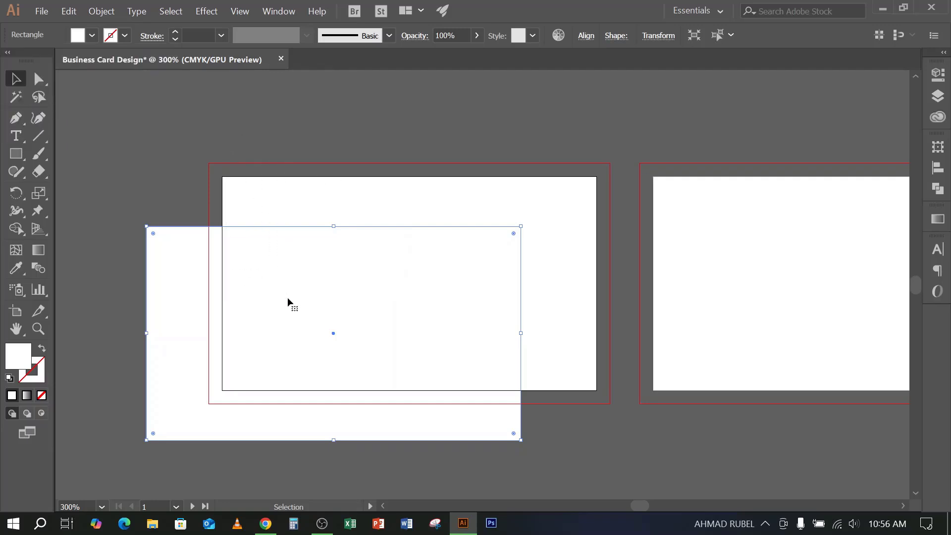
{"action": "left_click", "coordinate": [180, 187]}
{"action": "left_click", "coordinate": [206, 281]}
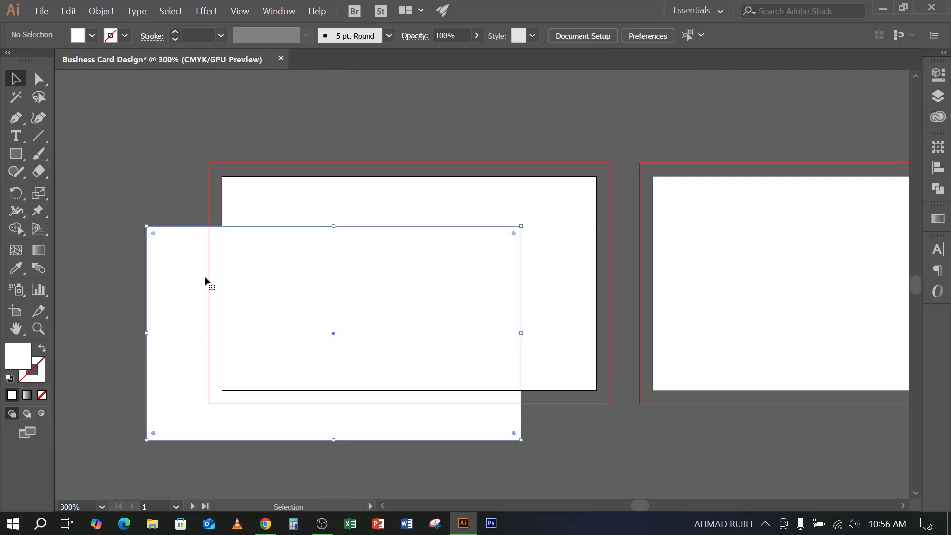
{"action": "left_click", "coordinate": [124, 35]}
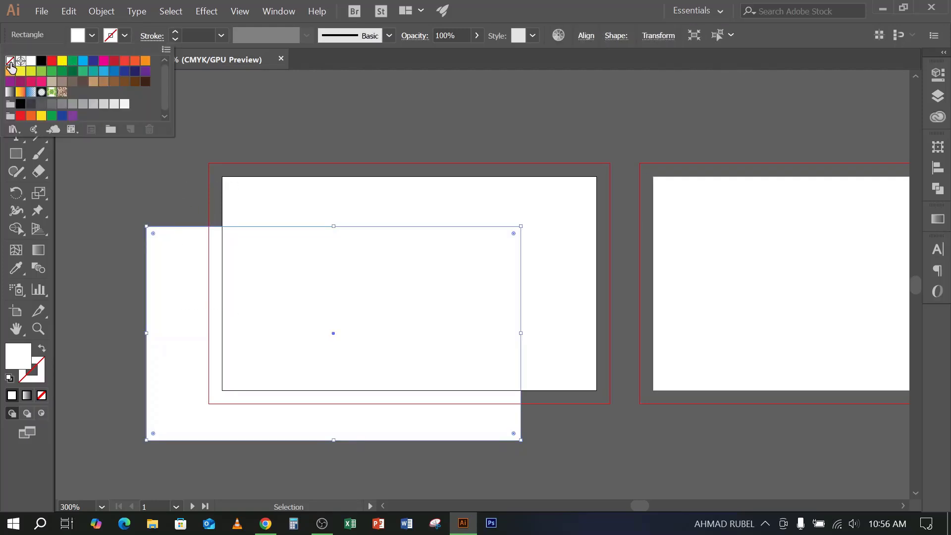
{"action": "left_click", "coordinate": [263, 143]}
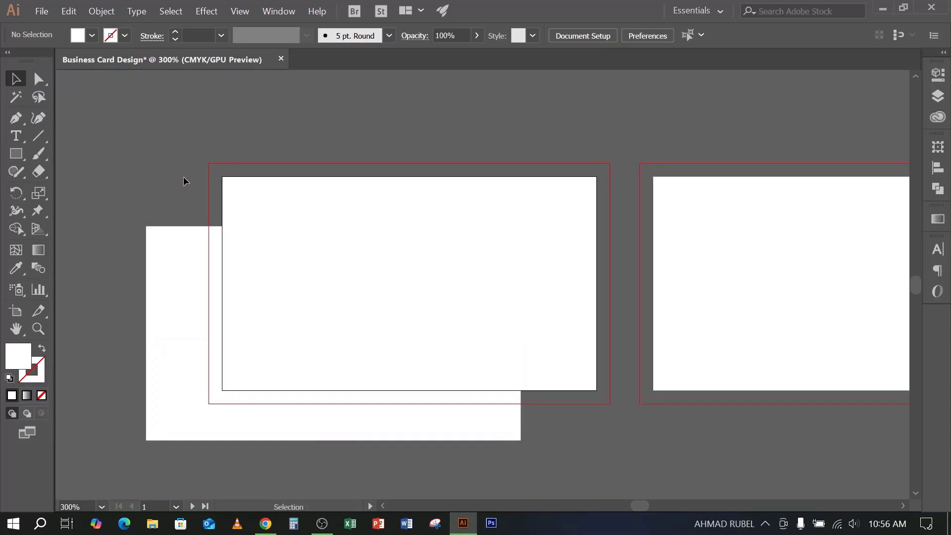
{"action": "left_click", "coordinate": [124, 36]}
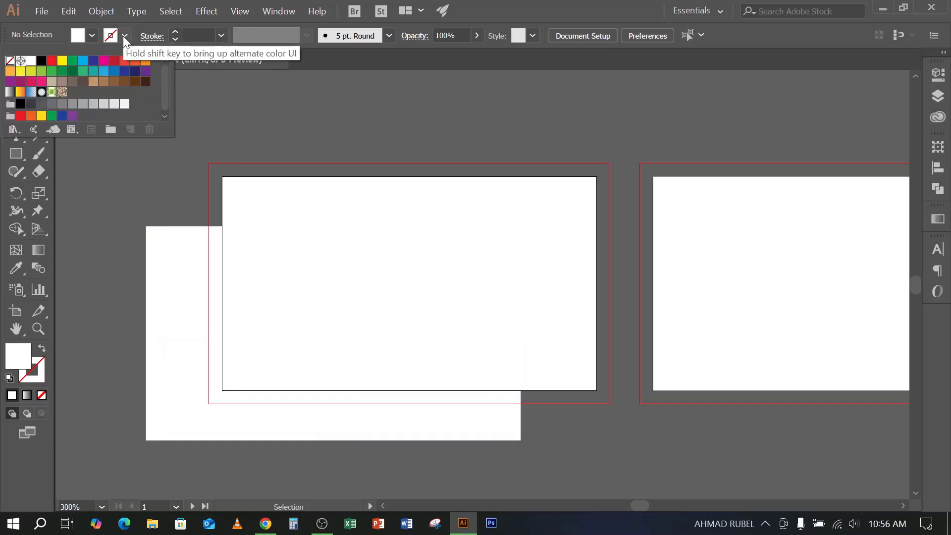
{"action": "left_click", "coordinate": [123, 34]}
{"action": "left_click", "coordinate": [124, 34]}
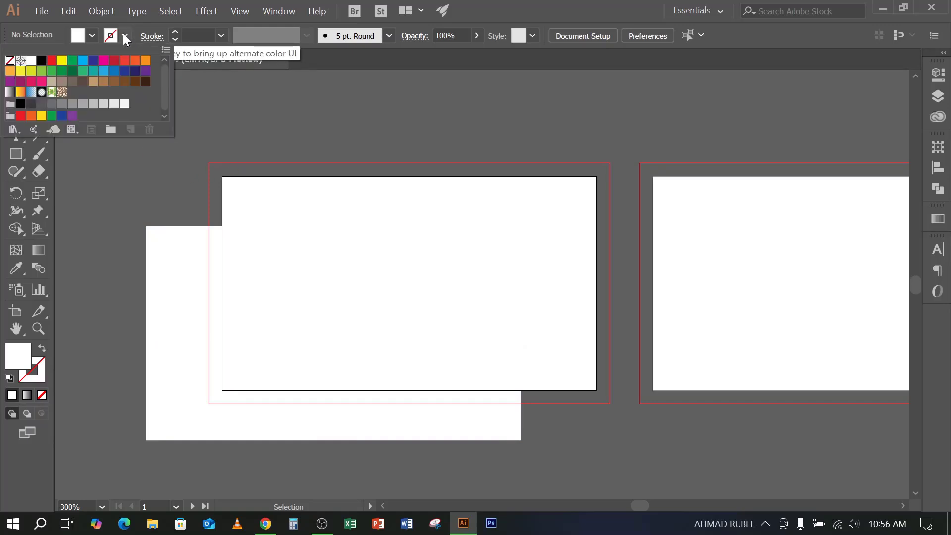
{"action": "left_click", "coordinate": [322, 524]}
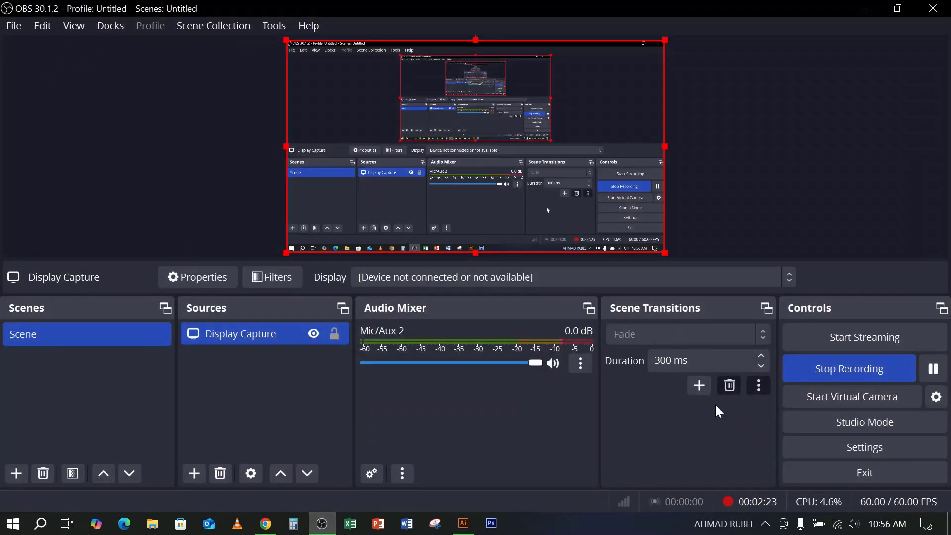
{"action": "left_click", "coordinate": [933, 369]}
{"action": "left_click", "coordinate": [864, 8]}
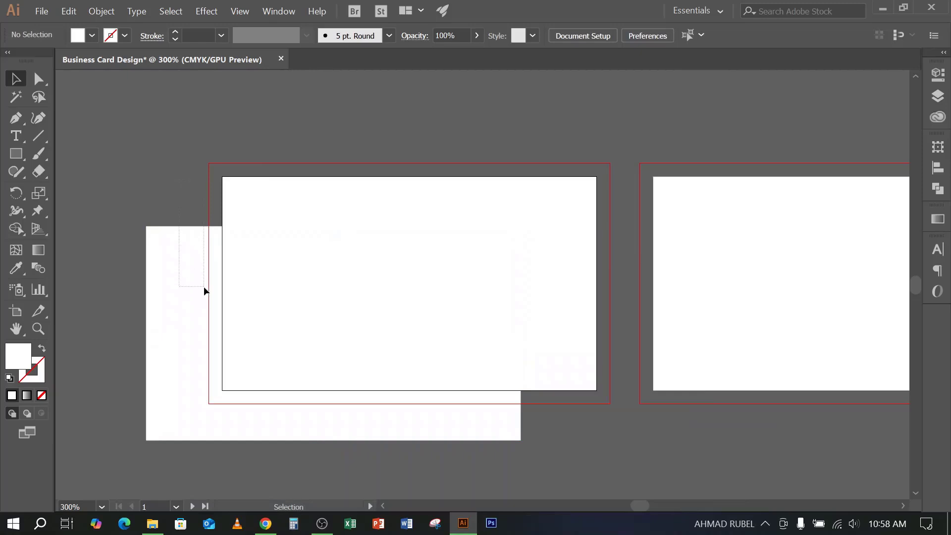
Examine the two artboards up close, making each one active in turn to compare their outlines
{"action": "left_click", "coordinate": [204, 294]}
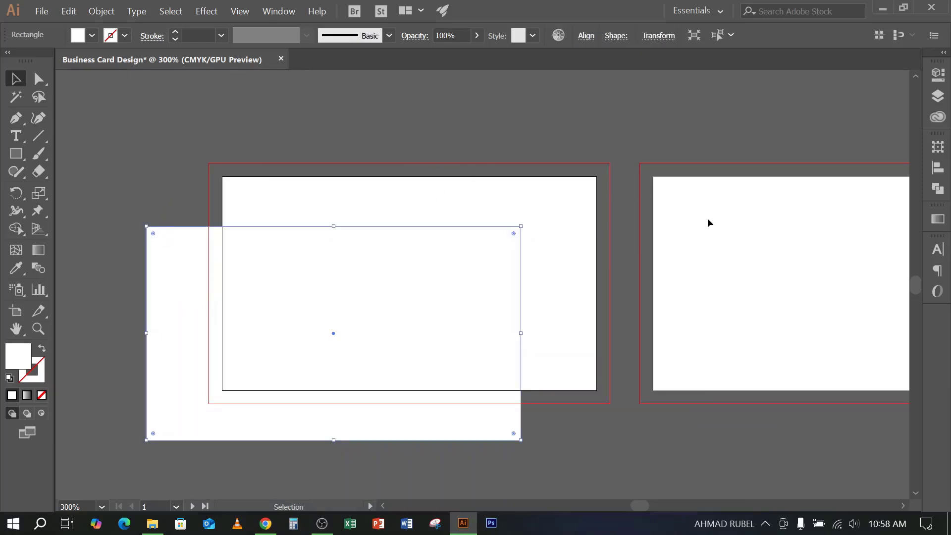
{"action": "scroll", "coordinate": [709, 225], "scroll_direction": "right", "scroll_amount": 2}
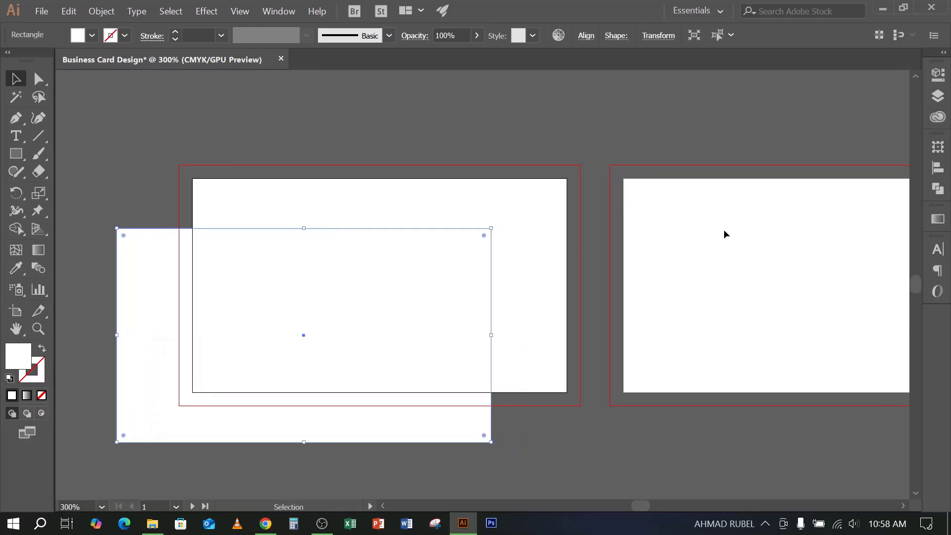
{"action": "left_click", "coordinate": [724, 233]}
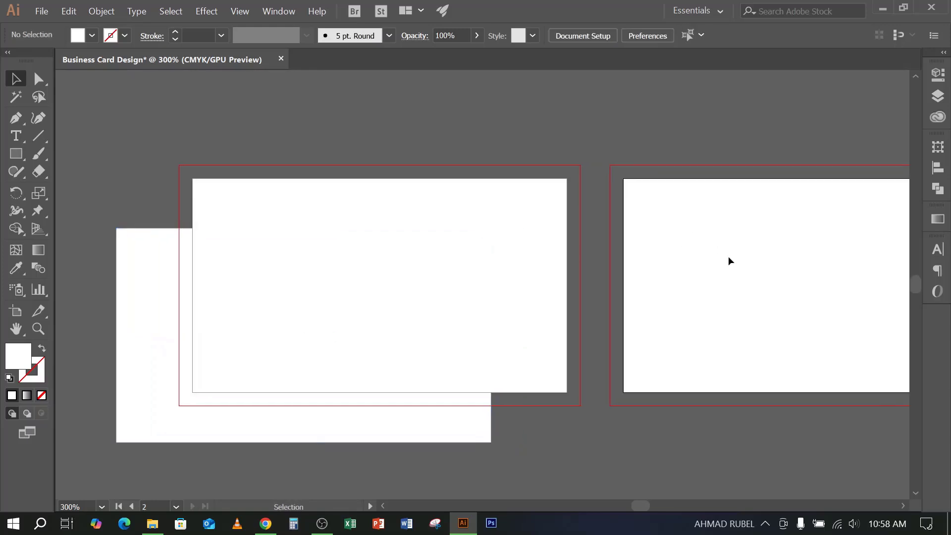
{"action": "left_click", "coordinate": [486, 191]}
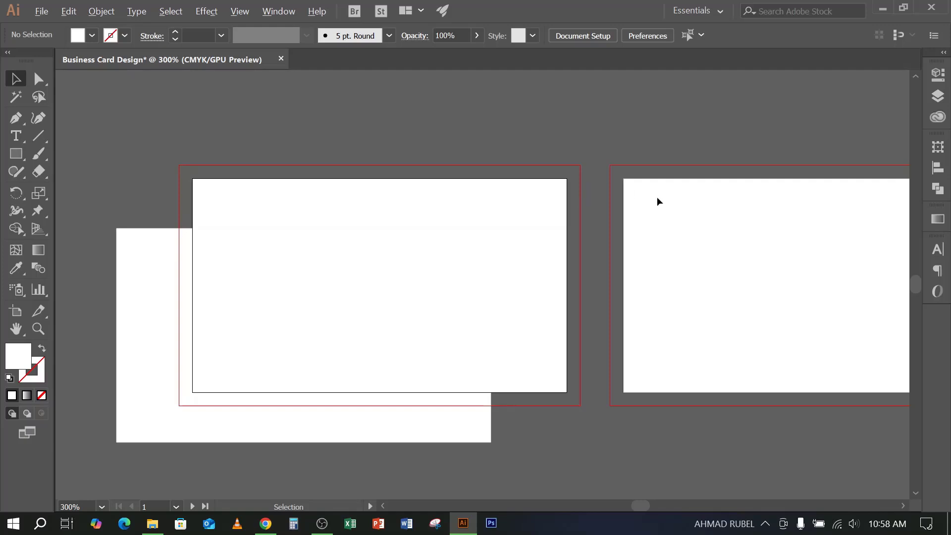
{"action": "scroll", "coordinate": [657, 201], "scroll_direction": "up", "scroll_amount": 3}
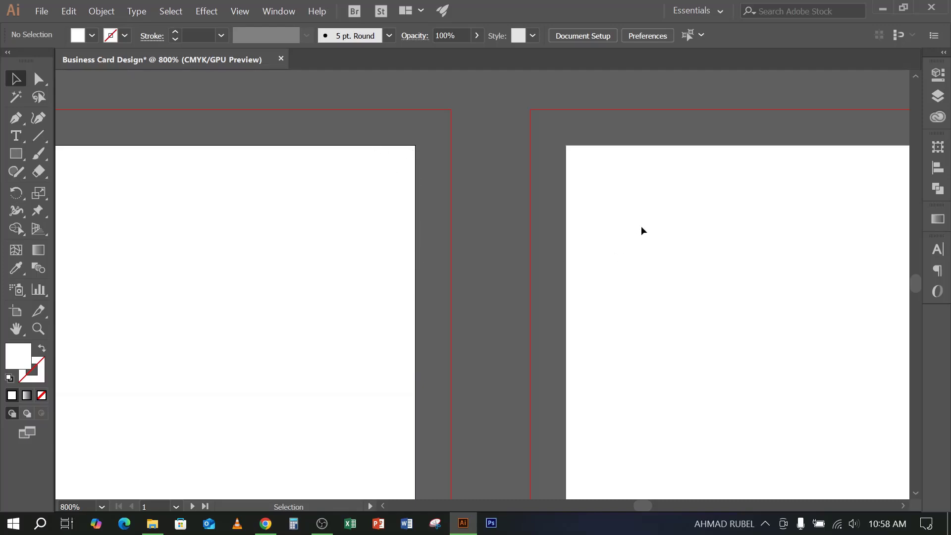
{"action": "left_click", "coordinate": [651, 199]}
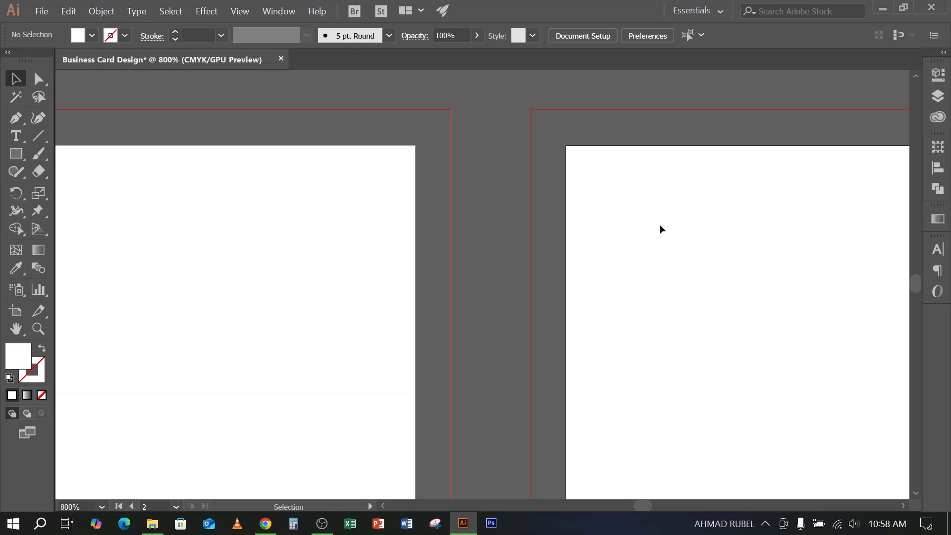
{"action": "left_click", "coordinate": [358, 168]}
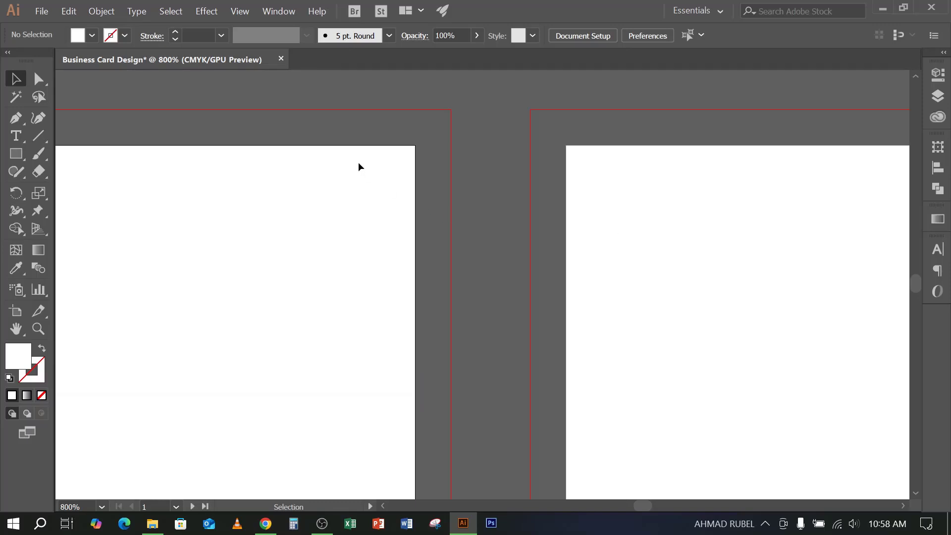
{"action": "scroll", "coordinate": [366, 166], "scroll_direction": "down", "scroll_amount": 1}
{"action": "scroll", "coordinate": [369, 168], "scroll_direction": "down", "scroll_amount": 3}
{"action": "scroll", "coordinate": [403, 178], "scroll_direction": "left", "scroll_amount": 2}
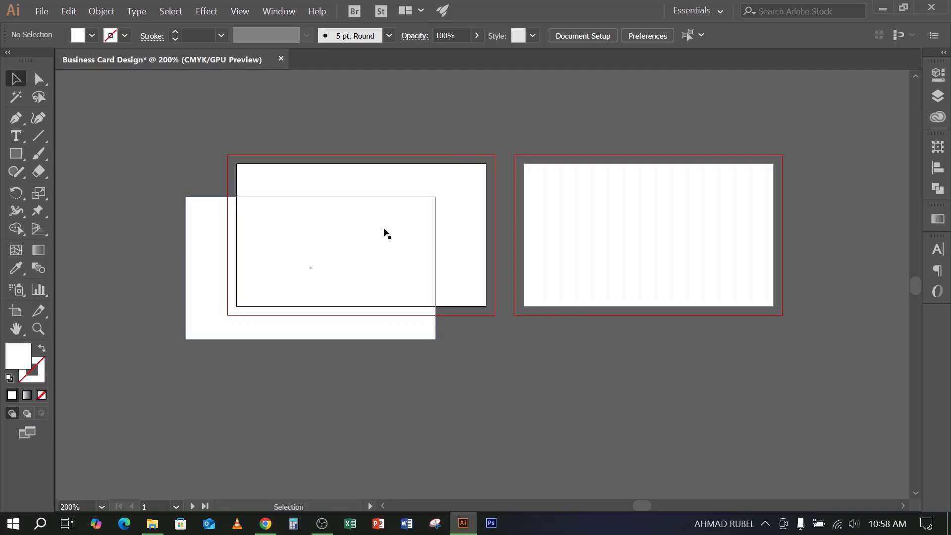
{"action": "left_click", "coordinate": [322, 524]}
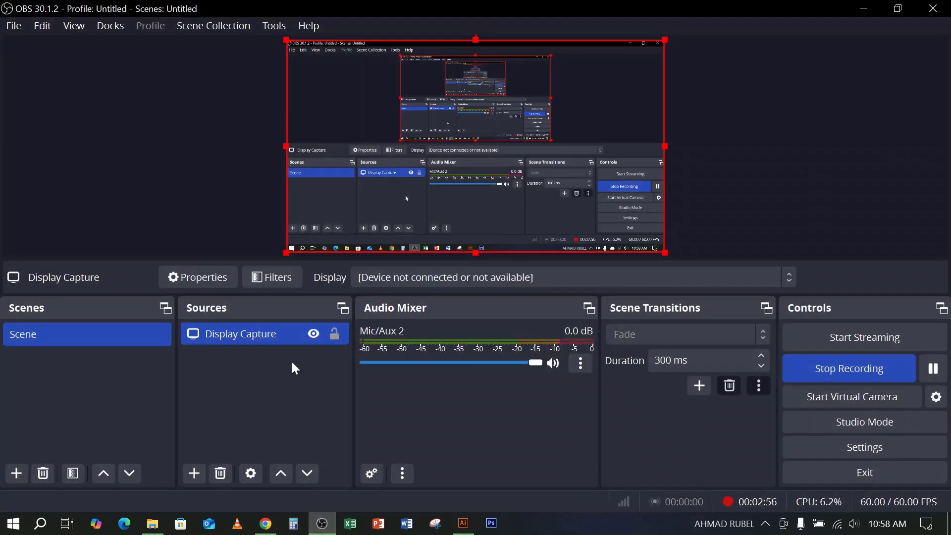
{"action": "left_click", "coordinate": [321, 523]}
Show the Align options and centre the white rectangle horizontally and vertically on the first artboard
{"action": "left_click", "coordinate": [227, 302]}
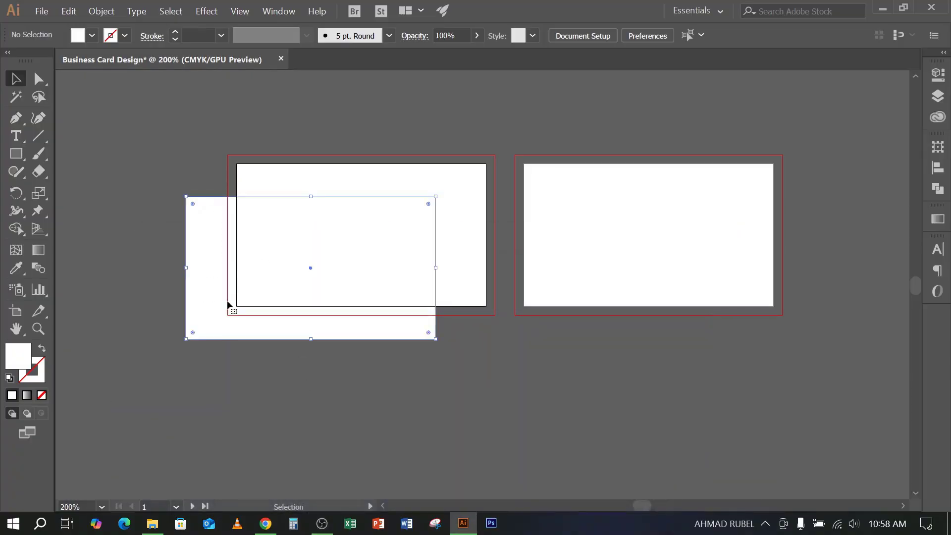
{"action": "left_click", "coordinate": [280, 12]}
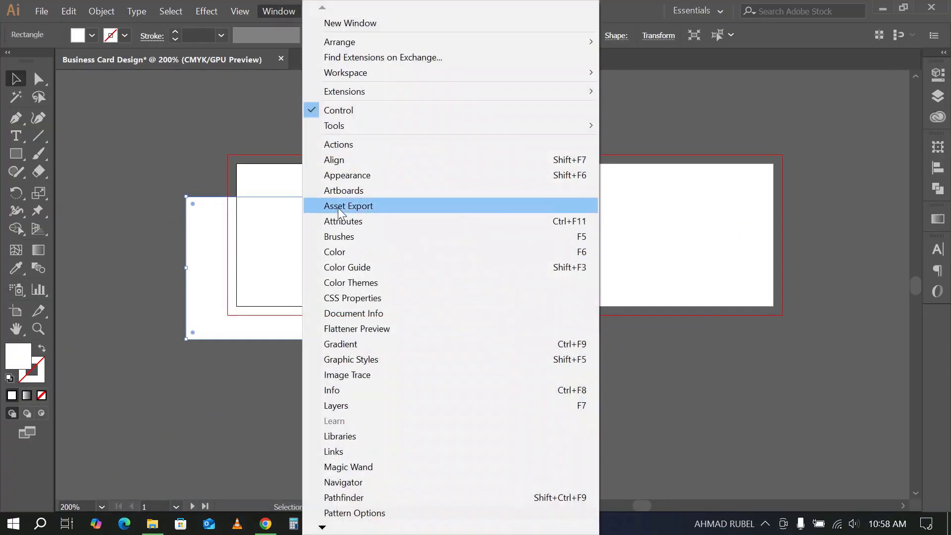
{"action": "left_click", "coordinate": [355, 160]}
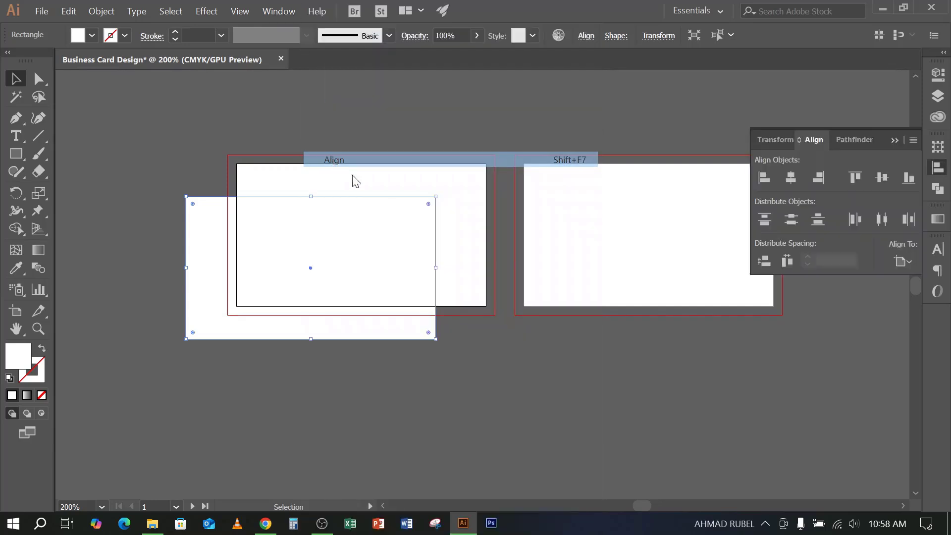
{"action": "left_click", "coordinate": [792, 179]}
{"action": "left_click", "coordinate": [883, 178]}
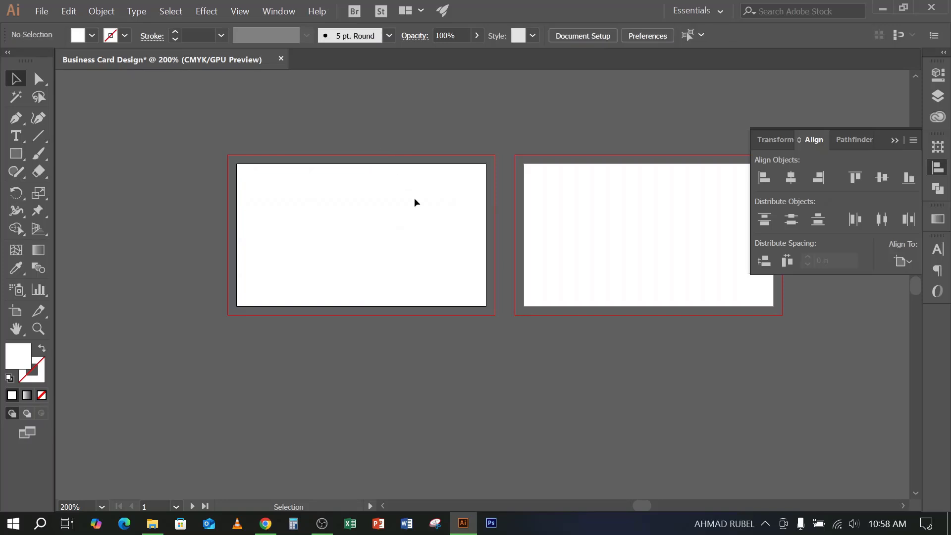
Move the white rectangle down and left, and centre it both ways on the first artboard again
{"action": "left_click_drag", "start_coordinate": [414, 199], "coordinate": [358, 272]}
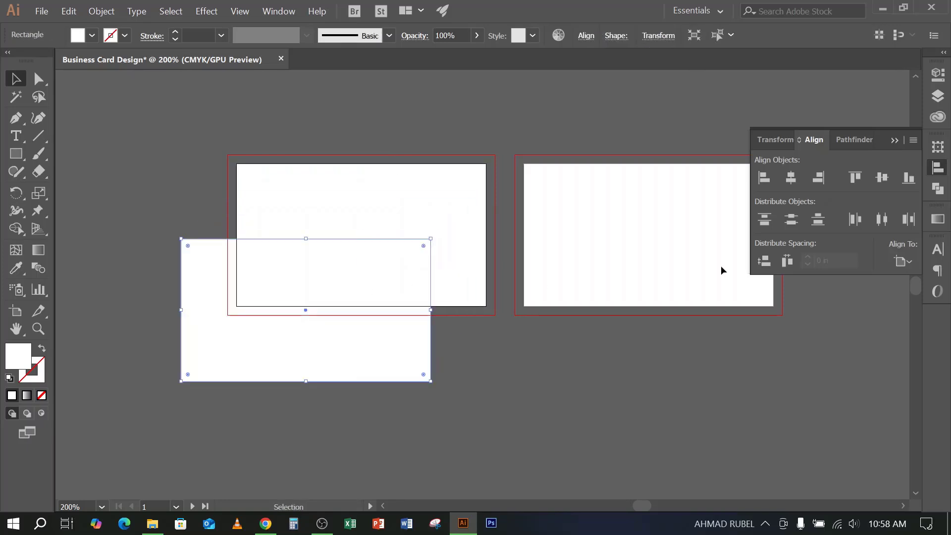
{"action": "left_click", "coordinate": [791, 179]}
{"action": "left_click", "coordinate": [882, 178]}
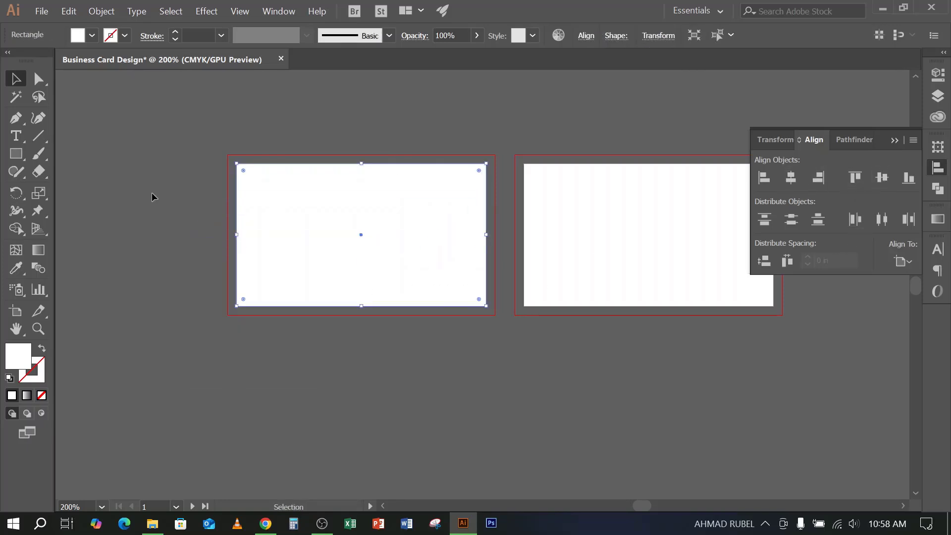
{"action": "left_click", "coordinate": [376, 143]}
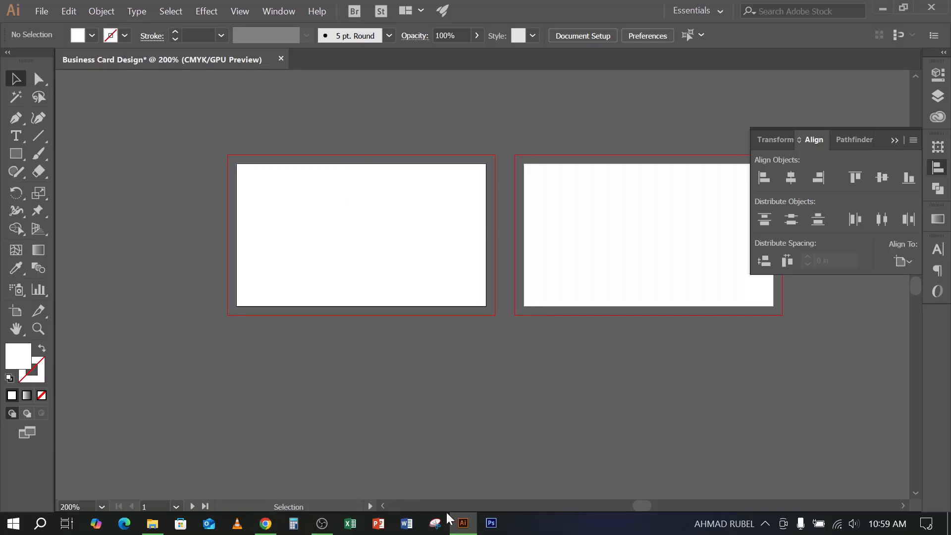
{"action": "left_click", "coordinate": [322, 523]}
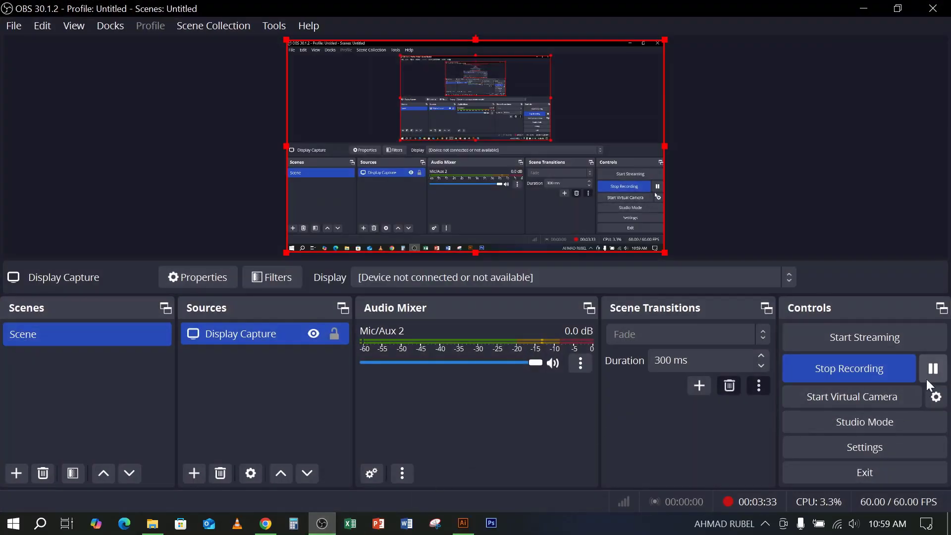
{"action": "left_click", "coordinate": [931, 376]}
{"action": "left_click", "coordinate": [863, 9]}
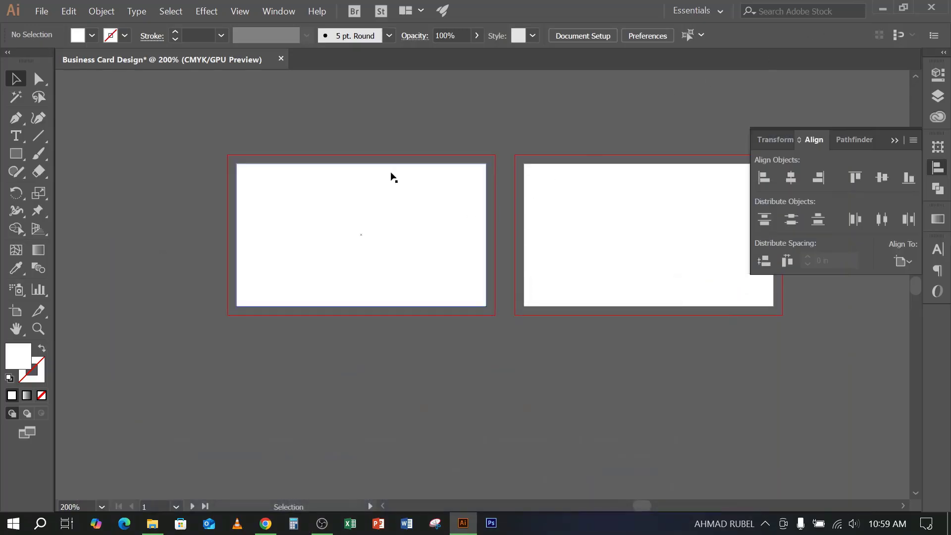
Move the white rectangle so that it overlaps only the lower-left part of the first artboard
{"action": "left_click_drag", "start_coordinate": [439, 199], "coordinate": [414, 239]}
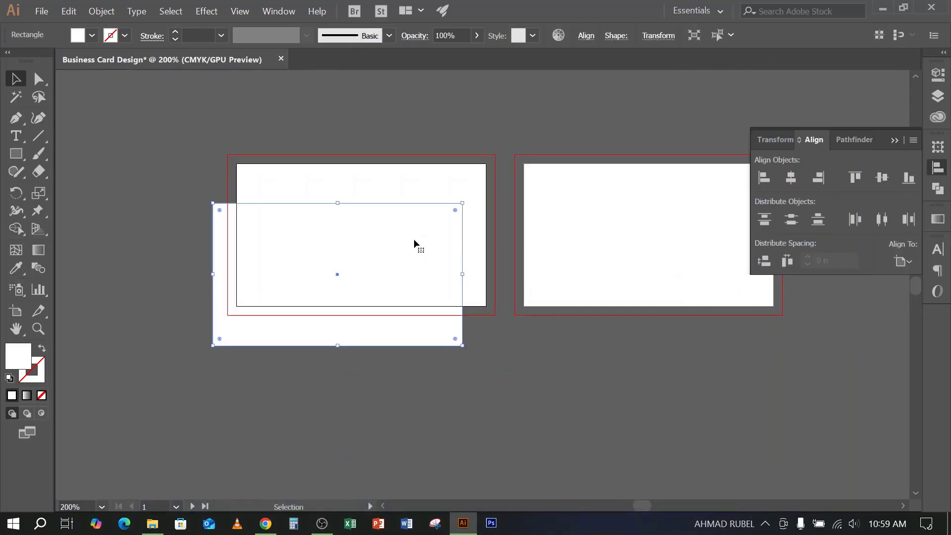
{"action": "left_click", "coordinate": [394, 168]}
{"action": "left_click_drag", "start_coordinate": [439, 255], "coordinate": [421, 287]}
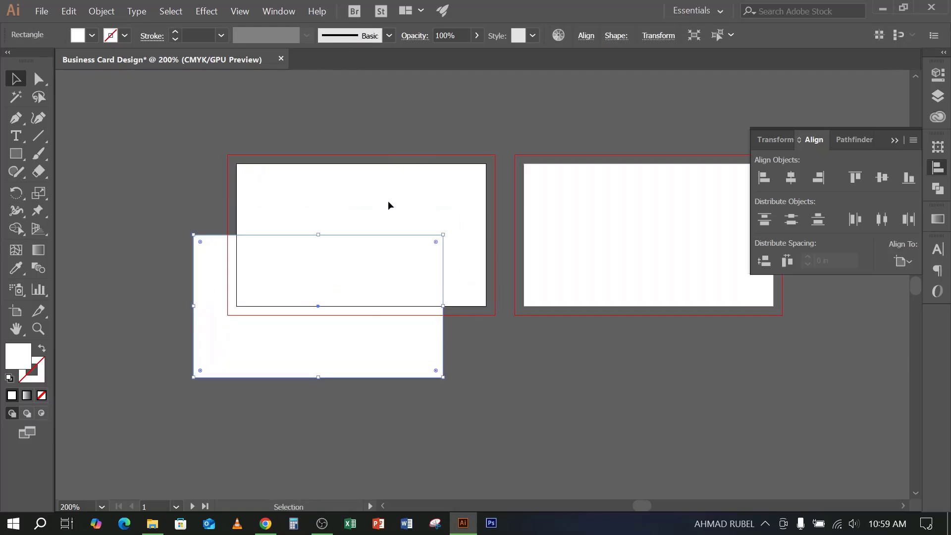
{"action": "left_click_drag", "start_coordinate": [352, 279], "coordinate": [357, 272]}
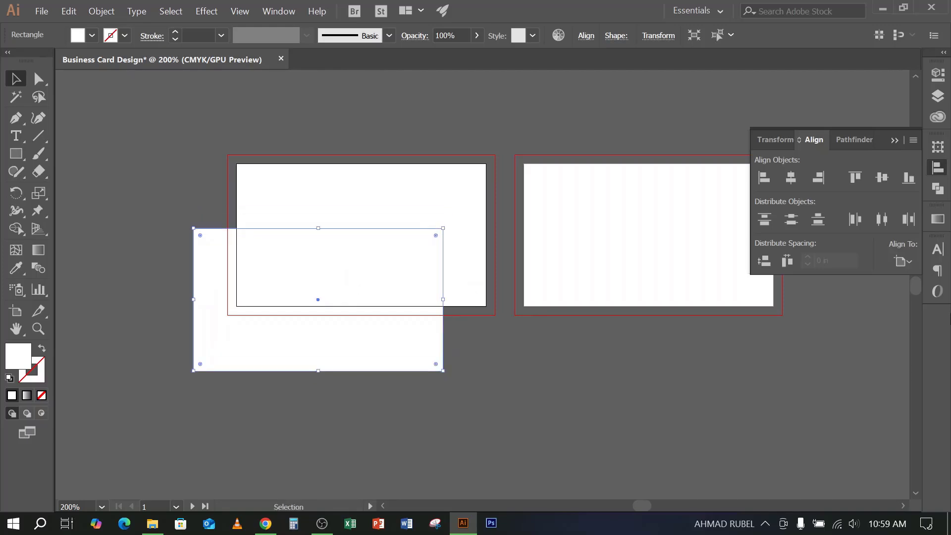
Set the alignment reference, centre the white rectangle horizontally and vertically on the first artboard, and leave it deselected
{"action": "left_click", "coordinate": [913, 267]}
{"action": "left_click", "coordinate": [869, 312]}
{"action": "left_click", "coordinate": [903, 262]}
{"action": "left_click", "coordinate": [869, 312]}
{"action": "left_click_drag", "start_coordinate": [446, 205], "coordinate": [383, 252]}
{"action": "left_click", "coordinate": [791, 177]}
{"action": "left_click", "coordinate": [883, 177]}
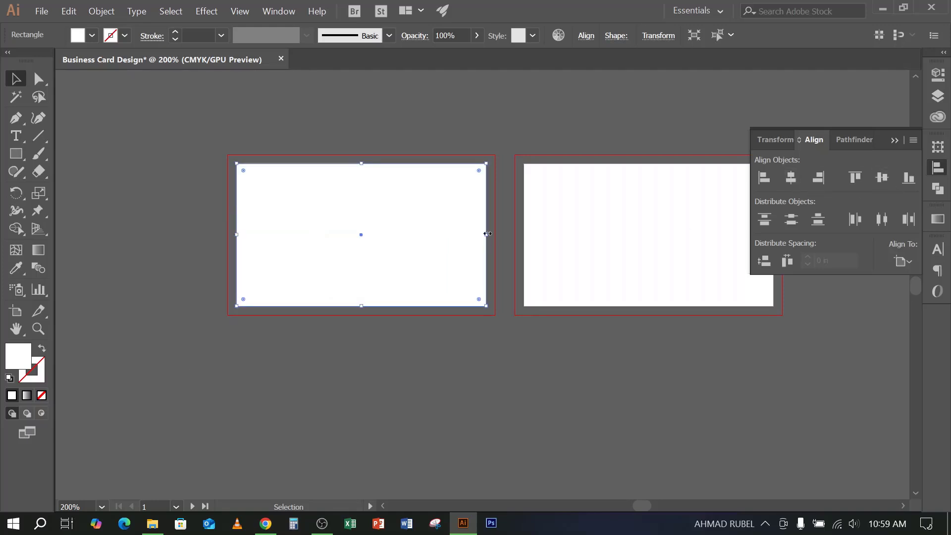
{"action": "left_click", "coordinate": [300, 144]}
{"action": "left_click", "coordinate": [332, 254]}
{"action": "left_click", "coordinate": [319, 134]}
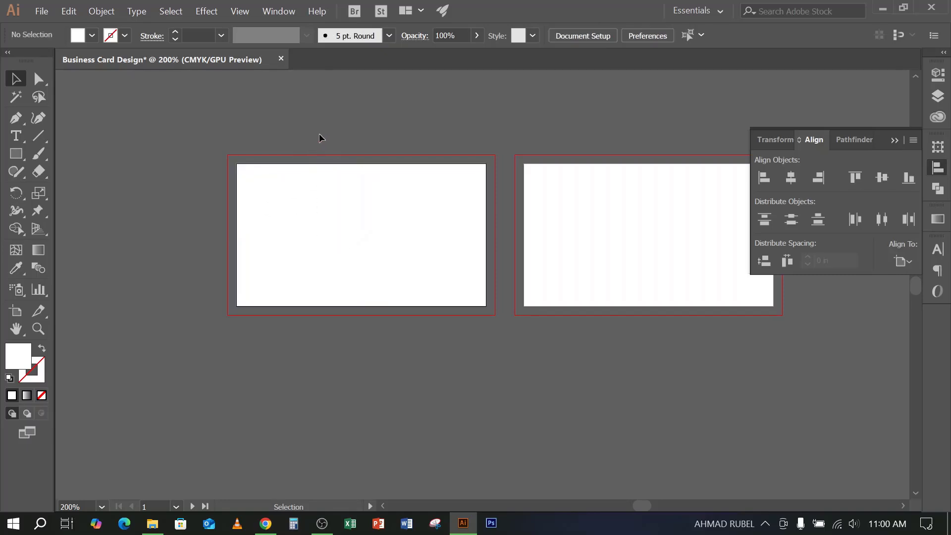
Offset the path of the white rectangle on the first artboard by 0.125 in, out to the bleed line
{"action": "left_click_drag", "start_coordinate": [319, 133], "coordinate": [364, 245]}
{"action": "left_click_drag", "start_coordinate": [336, 145], "coordinate": [353, 231]}
{"action": "left_click", "coordinate": [101, 11]}
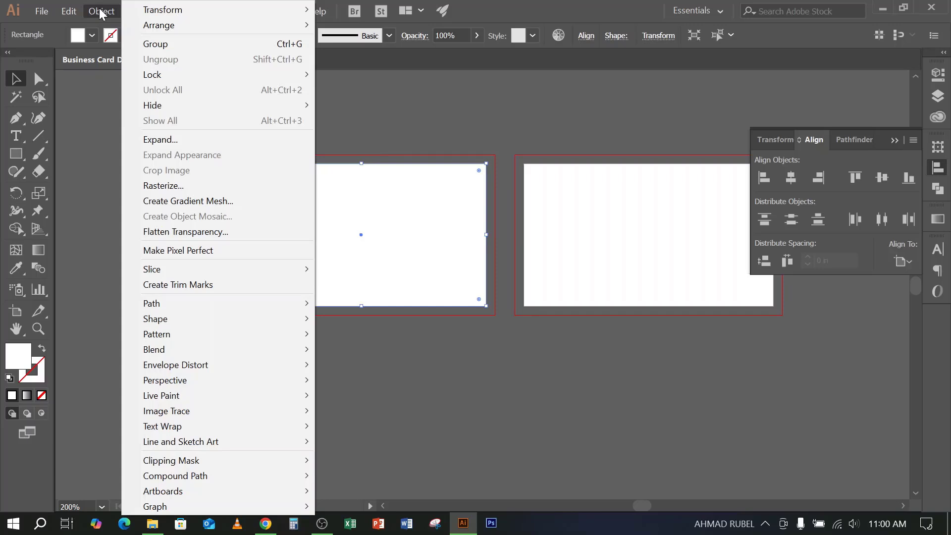
{"action": "left_click", "coordinate": [101, 11]}
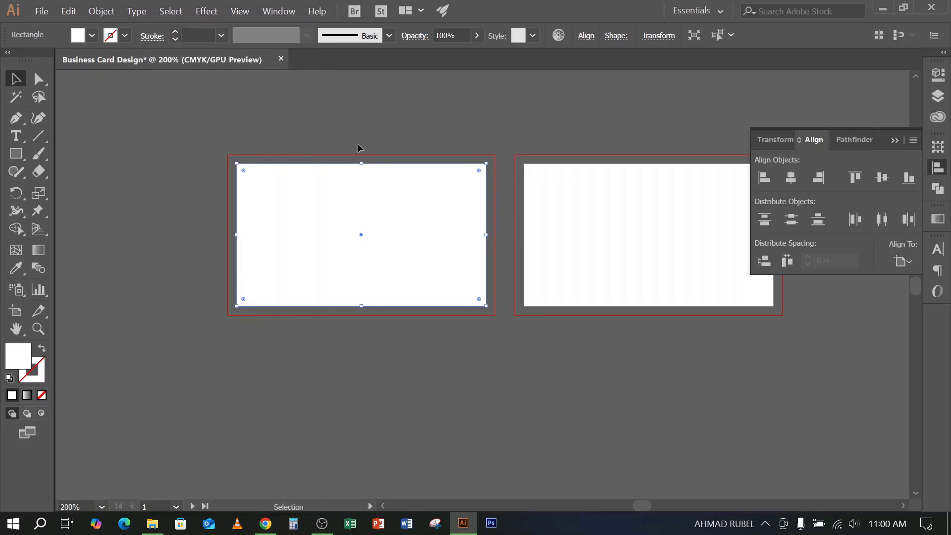
{"action": "left_click", "coordinate": [101, 11]}
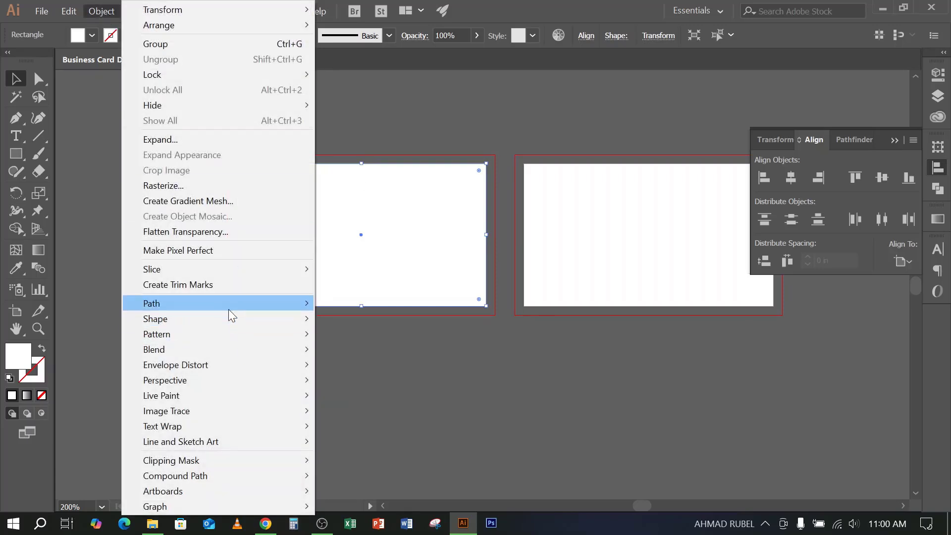
{"action": "mouse_move", "coordinate": [227, 301]}
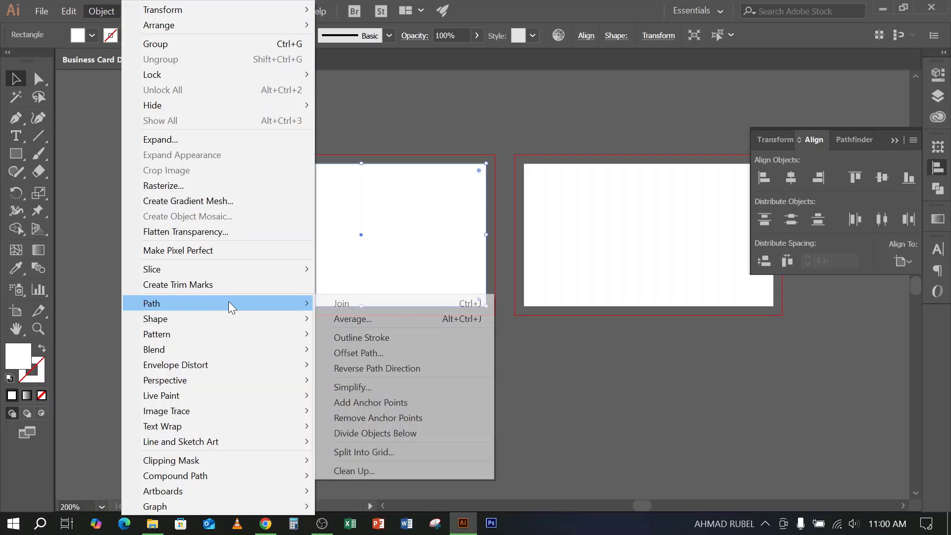
{"action": "left_click", "coordinate": [355, 356]}
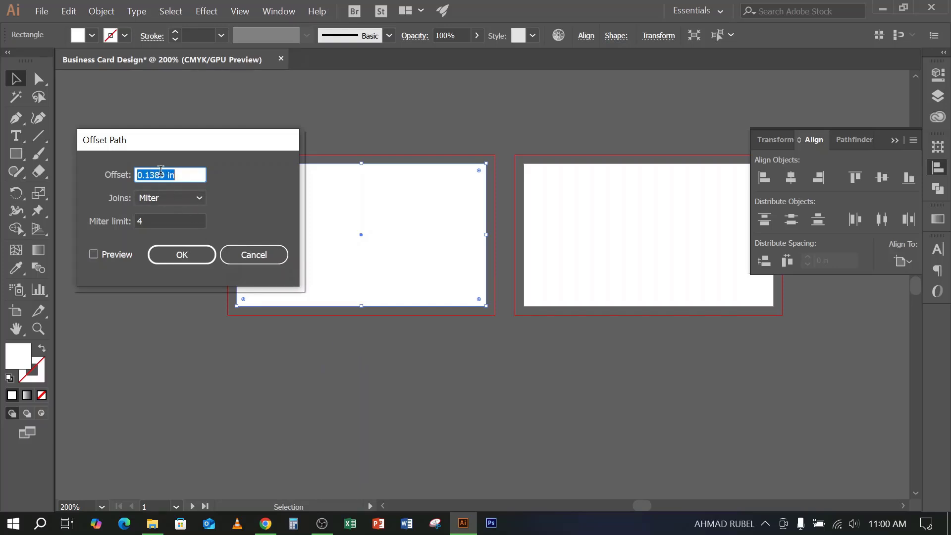
{"action": "left_click", "coordinate": [161, 174]}
{"action": "key", "text": "BackSpace"}
{"action": "key", "text": "BackSpace"}
{"action": "key", "text": "BackSpace"}
{"action": "key", "text": "BackSpace"}
{"action": "type", "text": "125"}
{"action": "left_click", "coordinate": [186, 257]}
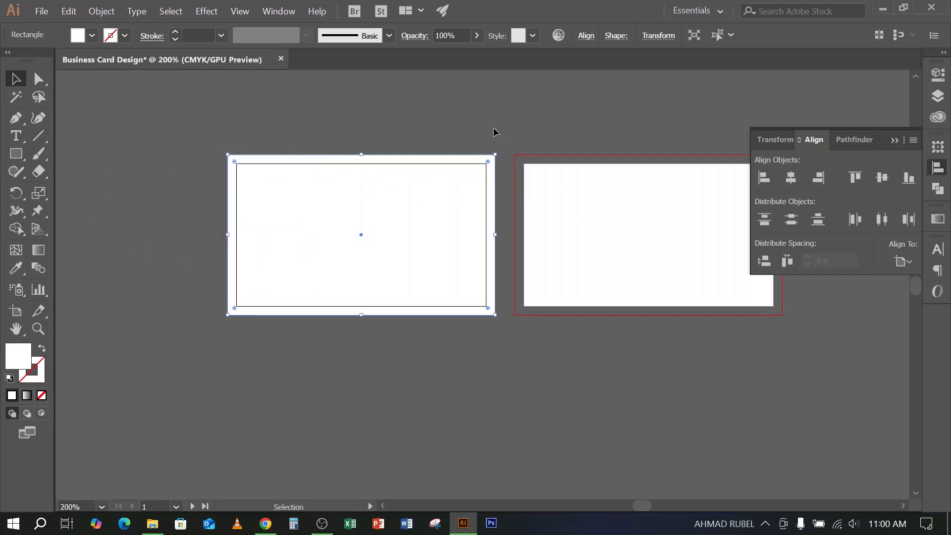
{"action": "left_click", "coordinate": [545, 109]}
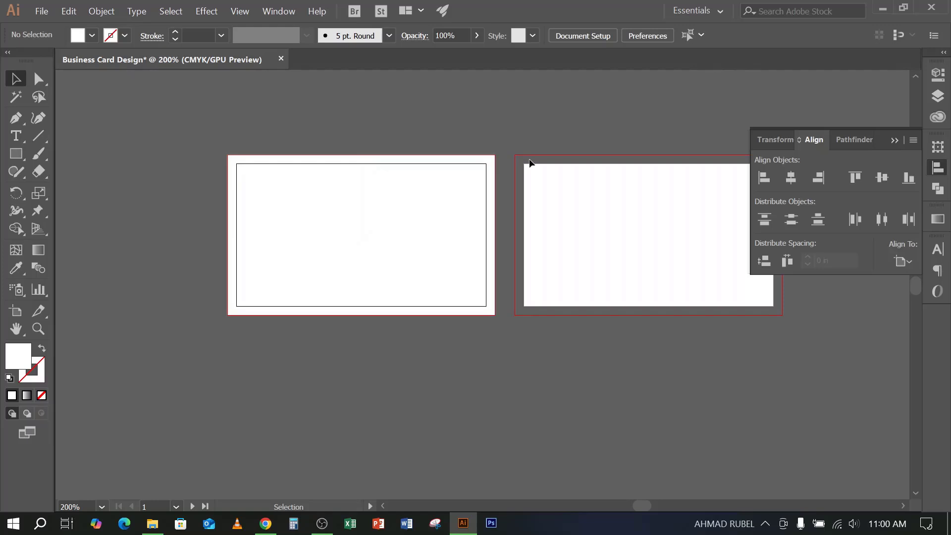
Fill the inner rectangle on the first artboard with a brown swatch and deselect it
{"action": "left_click", "coordinate": [603, 174]}
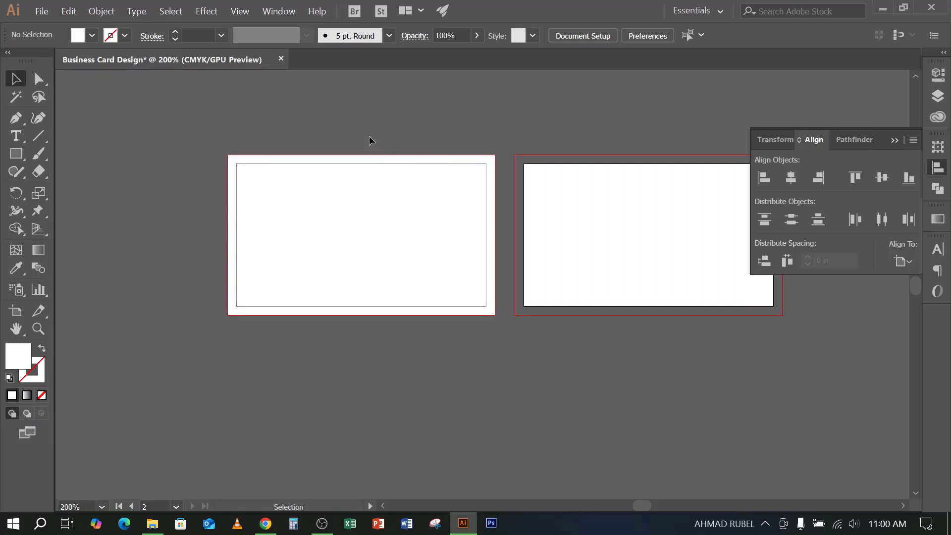
{"action": "left_click", "coordinate": [361, 200]}
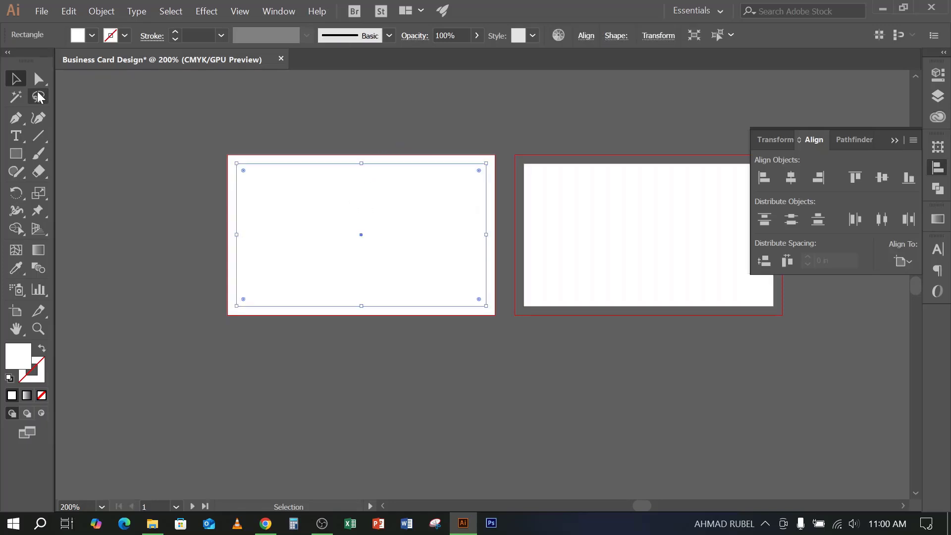
{"action": "left_click", "coordinate": [92, 35]}
{"action": "left_click_drag", "start_coordinate": [114, 82], "coordinate": [456, 169]}
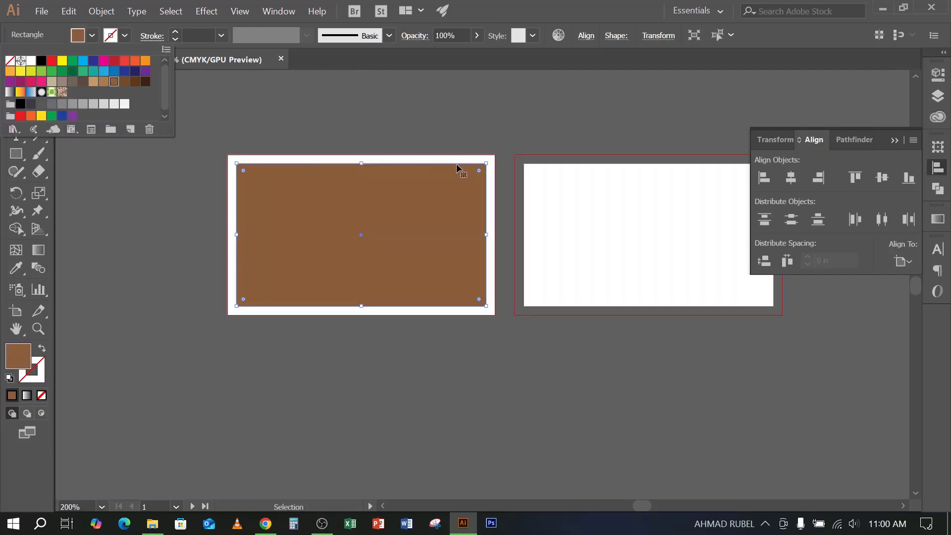
{"action": "left_click", "coordinate": [402, 124]}
{"action": "left_click", "coordinate": [399, 119]}
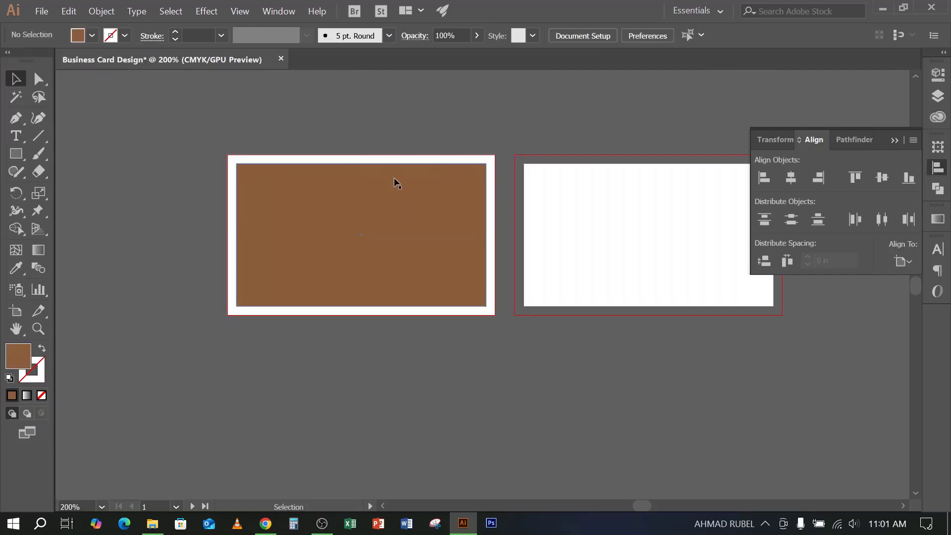
Move the brown and the white bleed rectangles apart and undo both moves, doing this twice
{"action": "left_click_drag", "start_coordinate": [395, 179], "coordinate": [351, 345]}
{"action": "left_click_drag", "start_coordinate": [385, 244], "coordinate": [186, 210]}
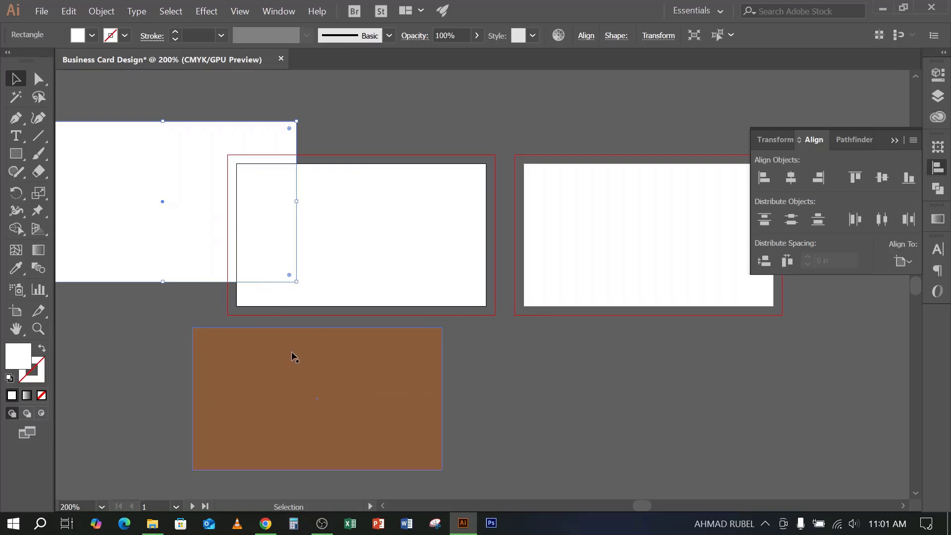
{"action": "key", "text": "ctrl+z"}
{"action": "key", "text": "ctrl+z"}
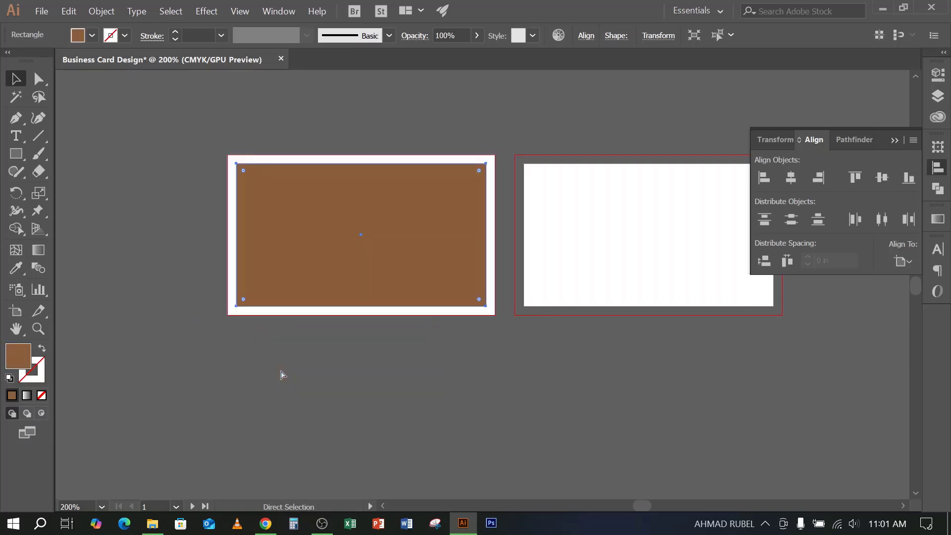
{"action": "left_click", "coordinate": [366, 121]}
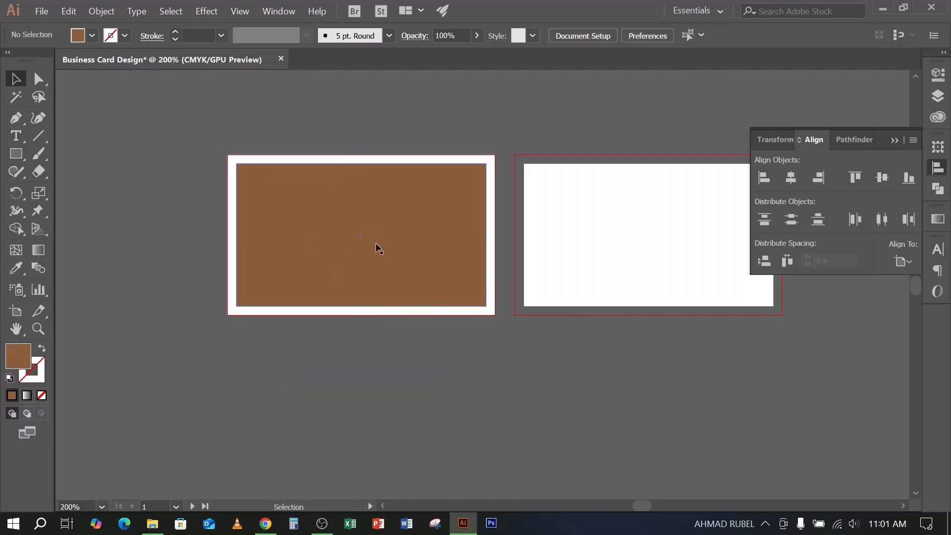
{"action": "left_click_drag", "start_coordinate": [376, 242], "coordinate": [370, 367]}
{"action": "left_click_drag", "start_coordinate": [459, 214], "coordinate": [286, 171]}
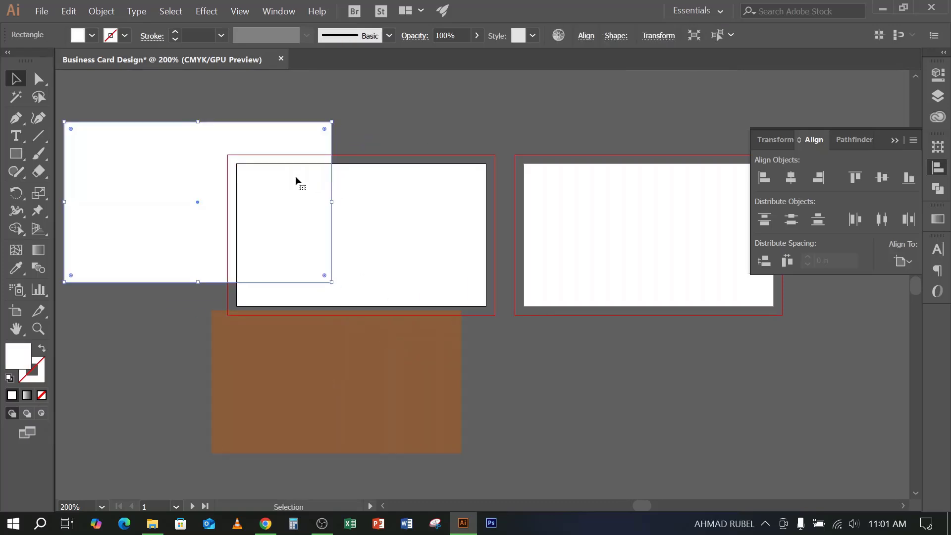
{"action": "key", "text": "ctrl+z"}
{"action": "key", "text": "ctrl+z"}
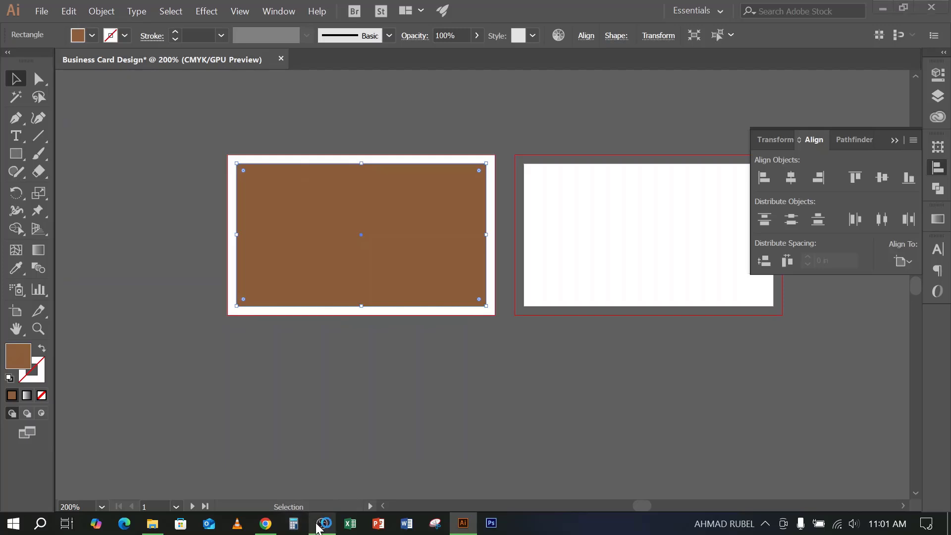
{"action": "mouse_move", "coordinate": [317, 526]}
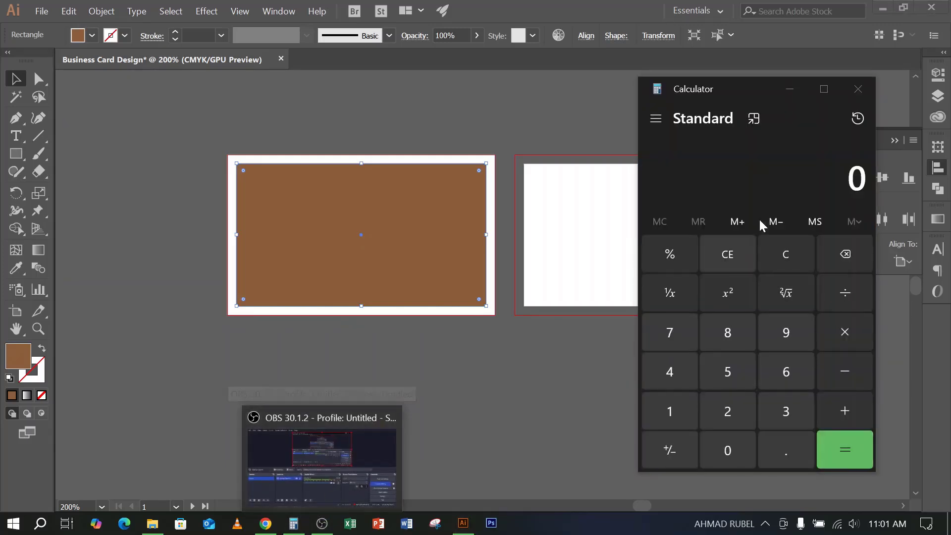
{"action": "left_click", "coordinate": [858, 89]}
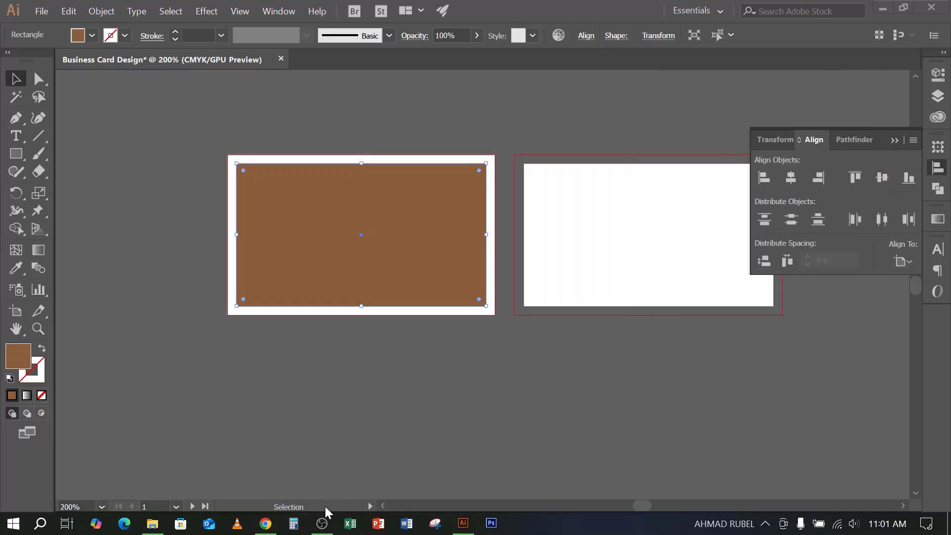
{"action": "left_click", "coordinate": [321, 529]}
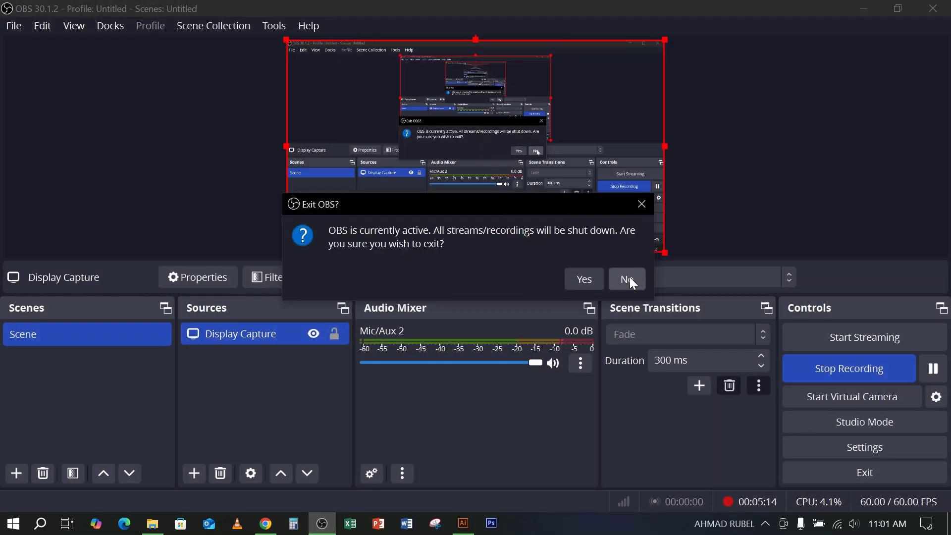
{"action": "left_click", "coordinate": [627, 278]}
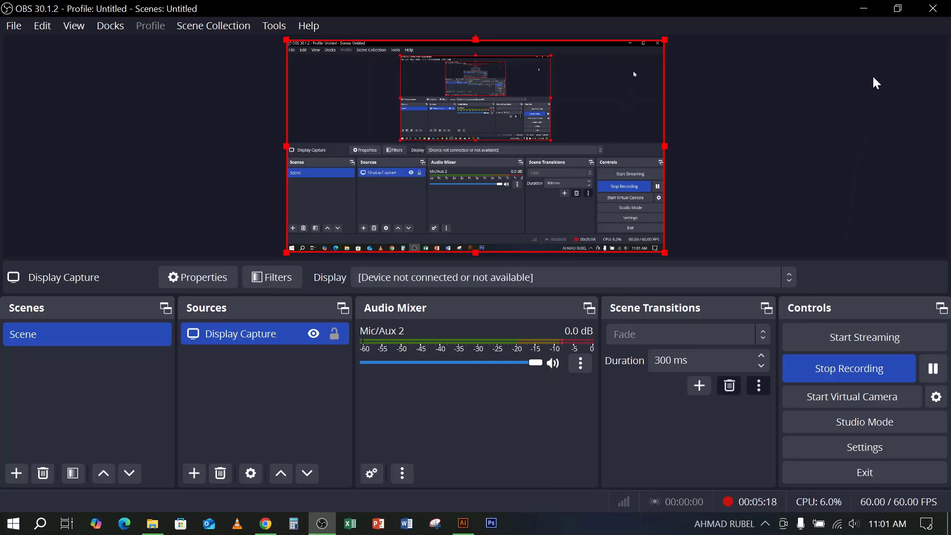
Switch back to Illustrator and delete both the brown and the white bleed rectangles from the first artboard
{"action": "left_click", "coordinate": [863, 8]}
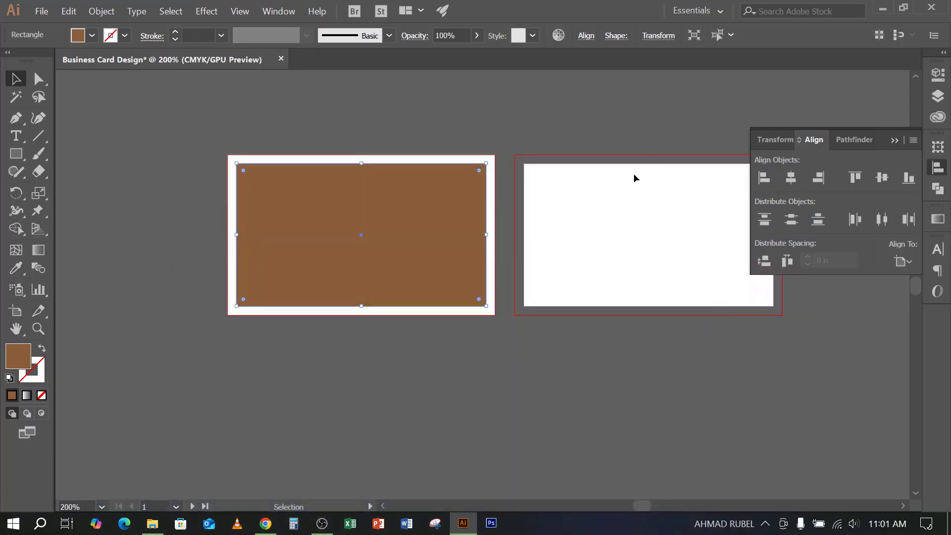
{"action": "key", "text": "ctrl+a"}
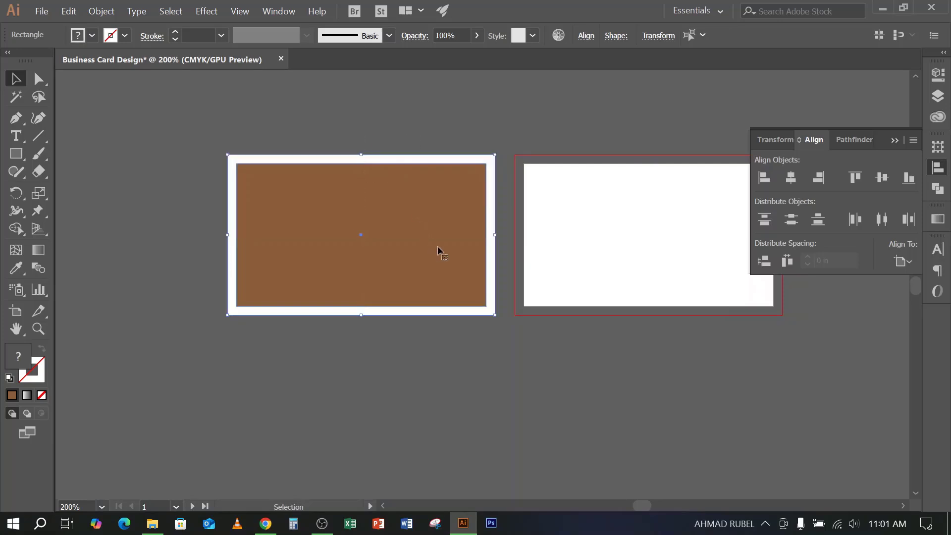
{"action": "key", "text": "Delete"}
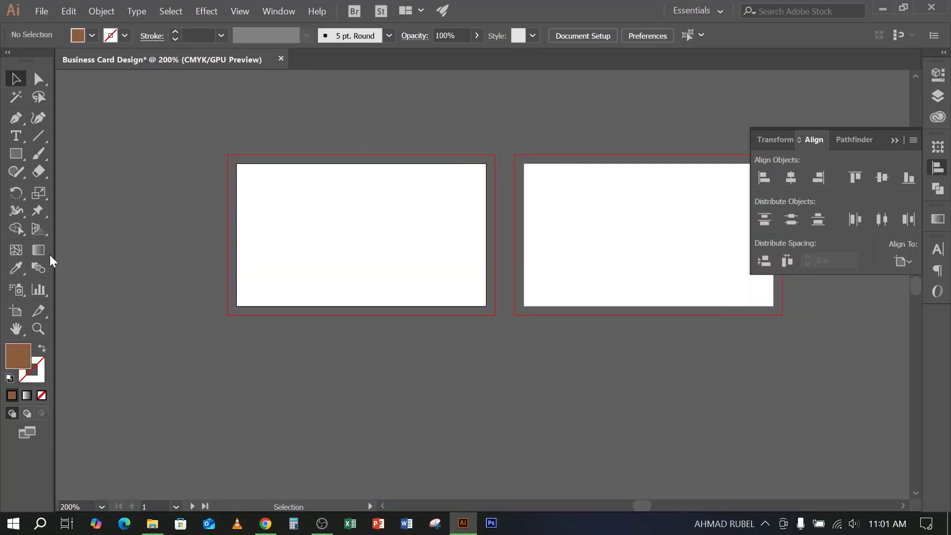
{"action": "left_click", "coordinate": [15, 154]}
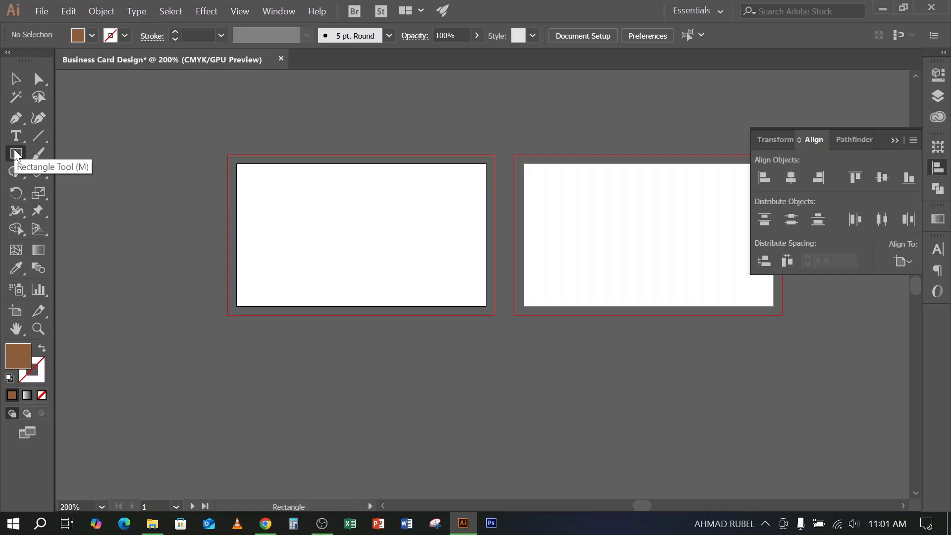
{"action": "left_click", "coordinate": [16, 154]}
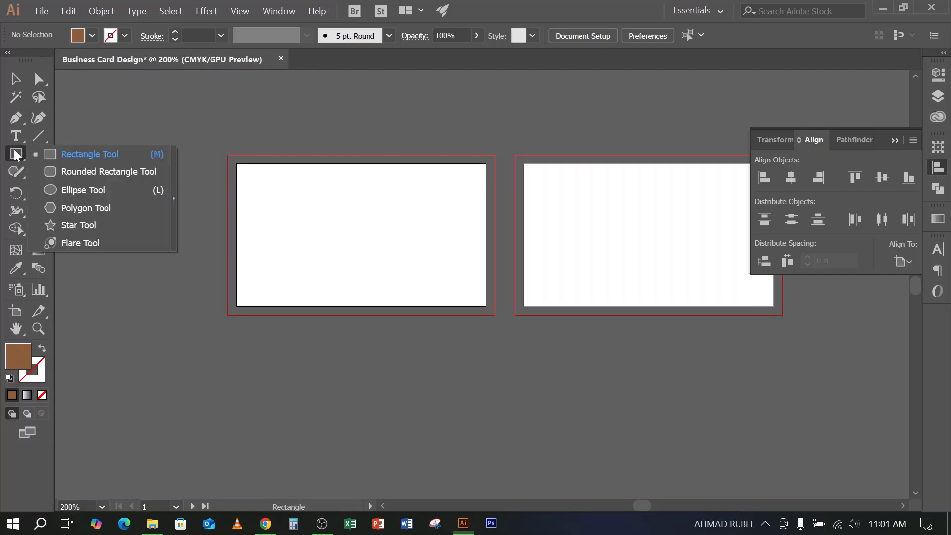
{"action": "left_click", "coordinate": [91, 157]}
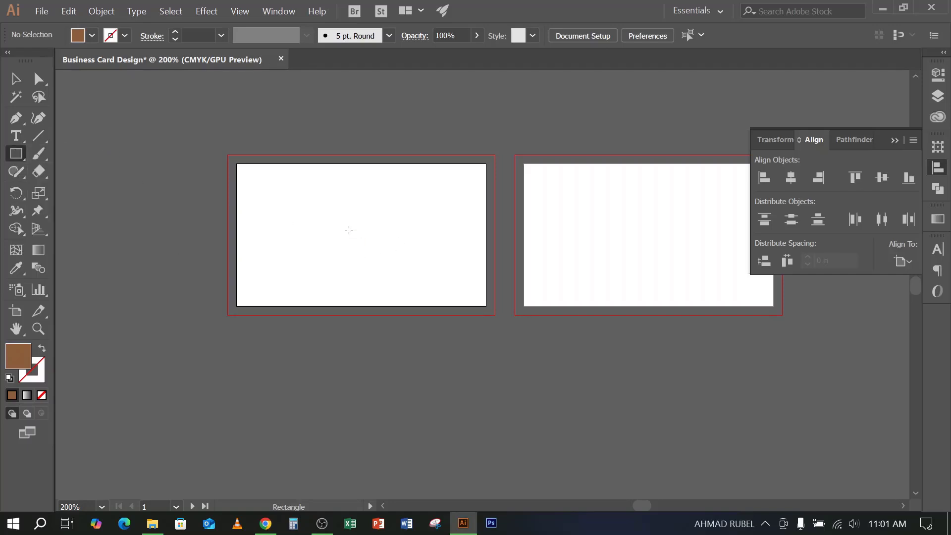
{"action": "left_click", "coordinate": [349, 230]}
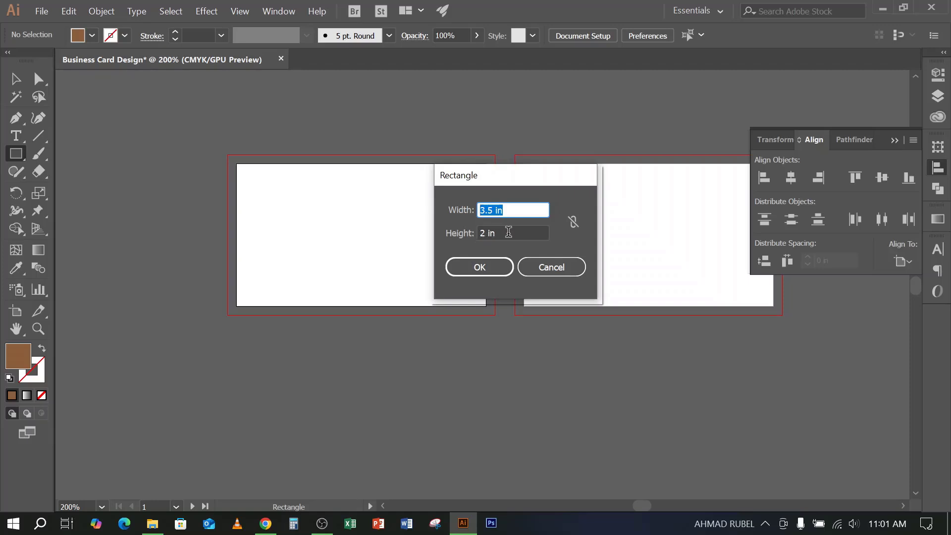
{"action": "key", "text": "Tab"}
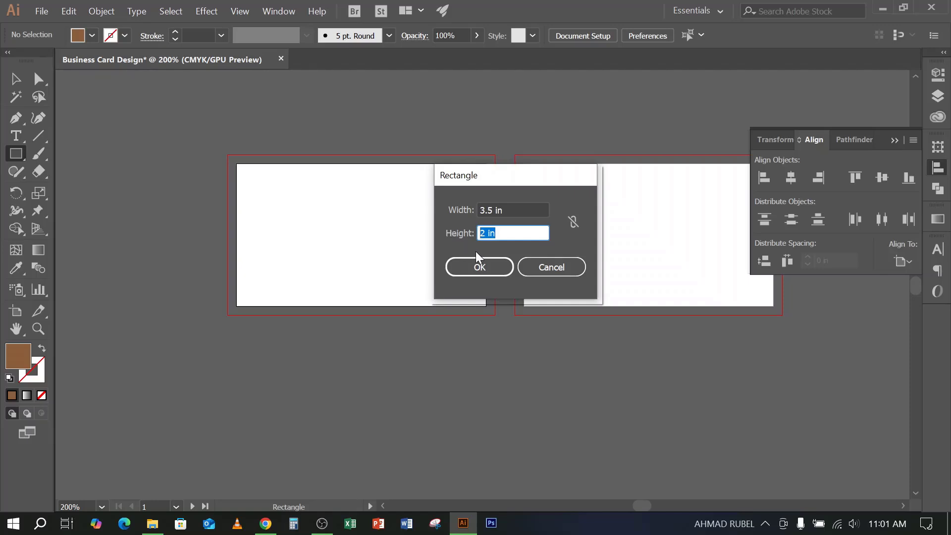
{"action": "left_click", "coordinate": [552, 268]}
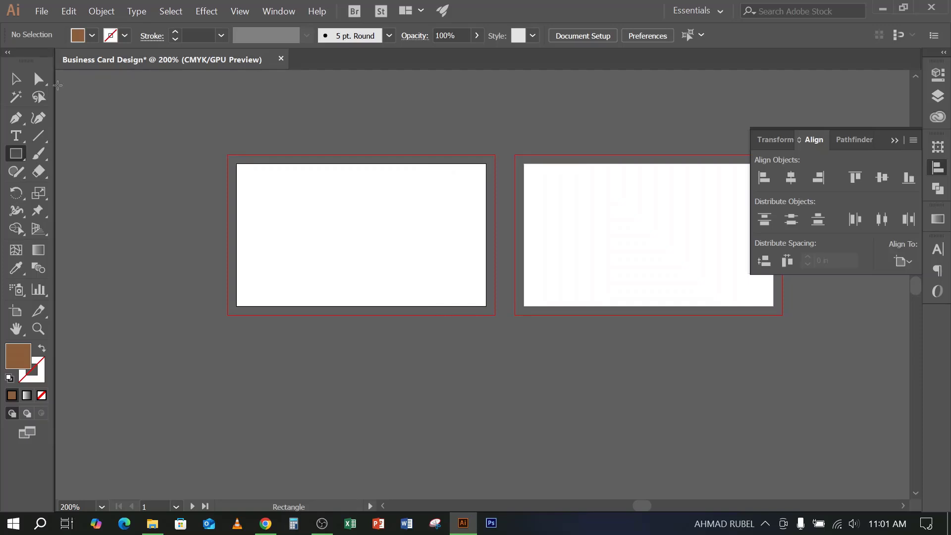
{"action": "left_click", "coordinate": [15, 78]}
{"action": "left_click_drag", "start_coordinate": [150, 162], "coordinate": [554, 360]}
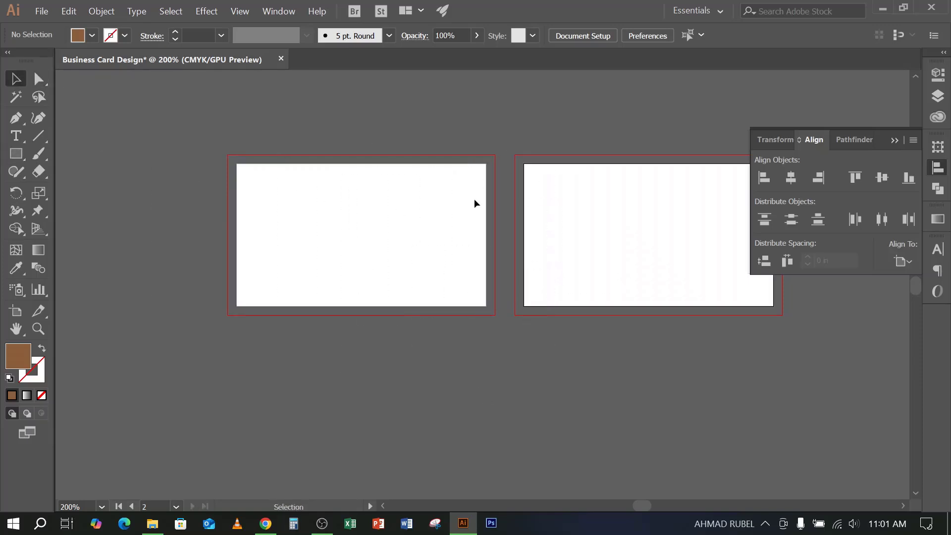
{"action": "left_click", "coordinate": [397, 190]}
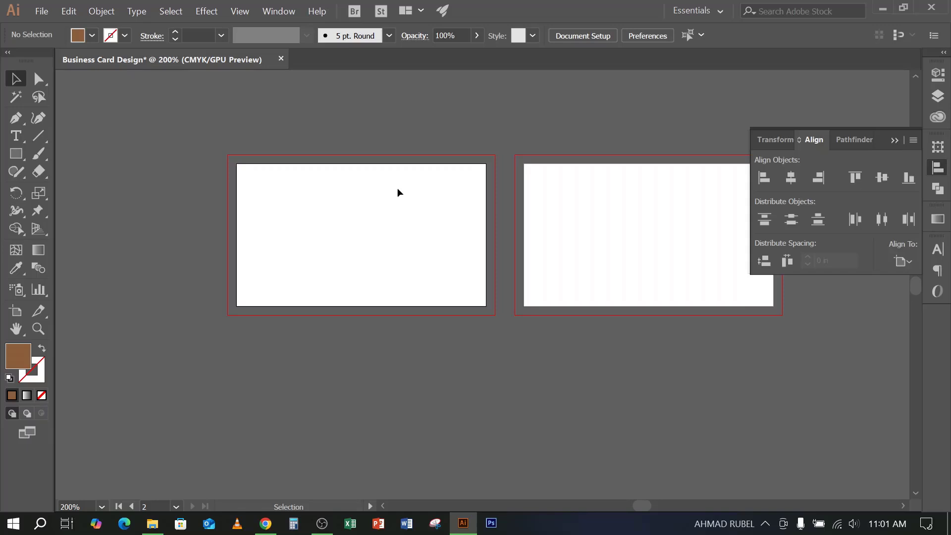
Create a brown rectangle 3.5 in wide and 2 in high on the first artboard
{"action": "left_click", "coordinate": [15, 153]}
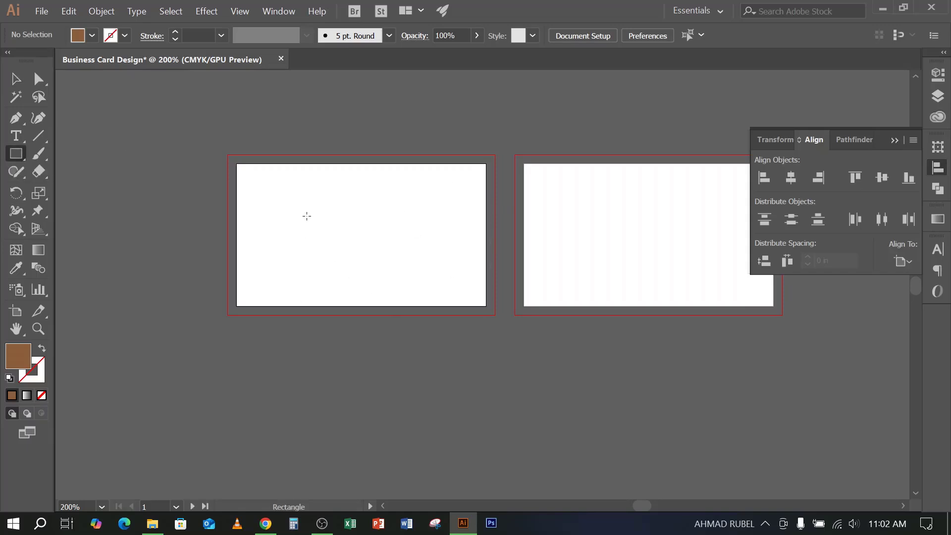
{"action": "left_click", "coordinate": [307, 217]}
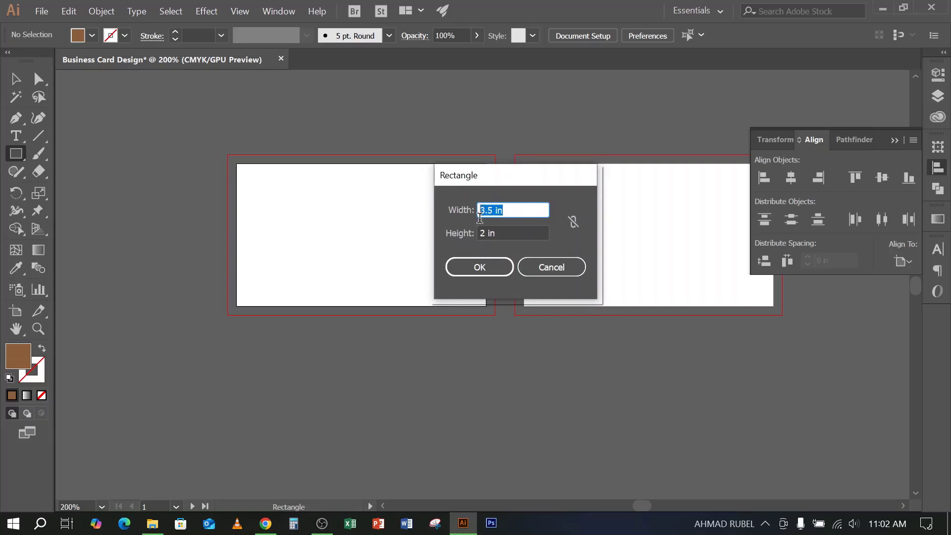
{"action": "key", "text": "Tab"}
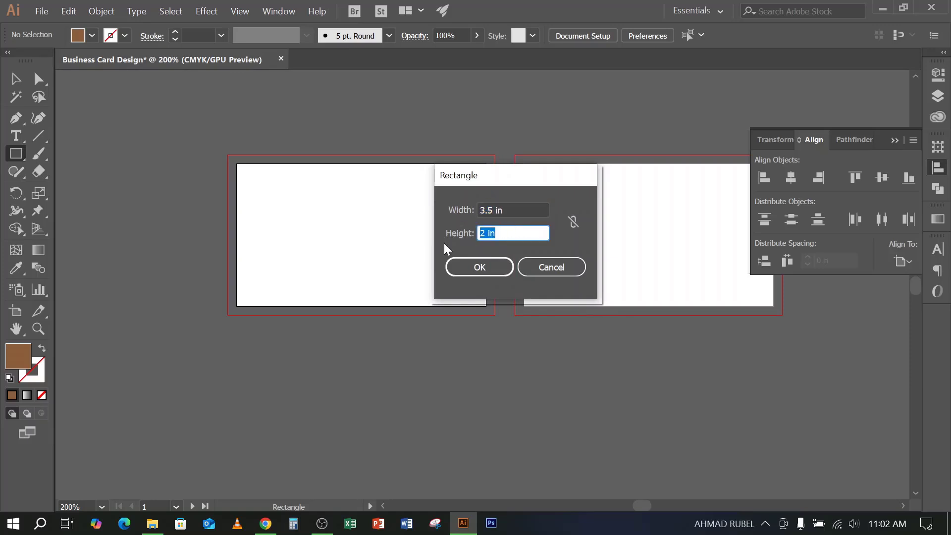
{"action": "left_click", "coordinate": [472, 266]}
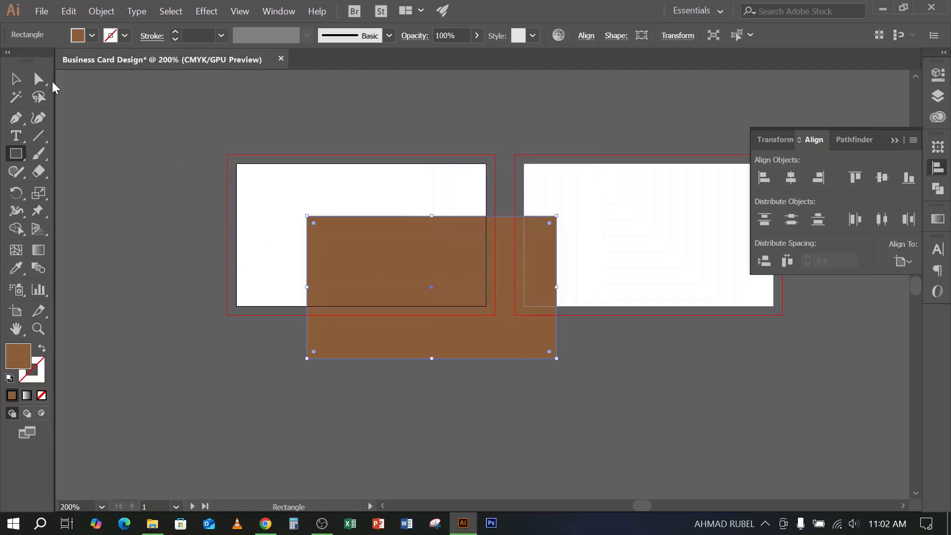
Align the brown rectangle to the artboard, centring it horizontally and vertically on the first artboard
{"action": "left_click", "coordinate": [15, 79]}
{"action": "left_click", "coordinate": [128, 260]}
{"action": "left_click_drag", "start_coordinate": [349, 298], "coordinate": [239, 307]}
{"action": "left_click", "coordinate": [903, 261]}
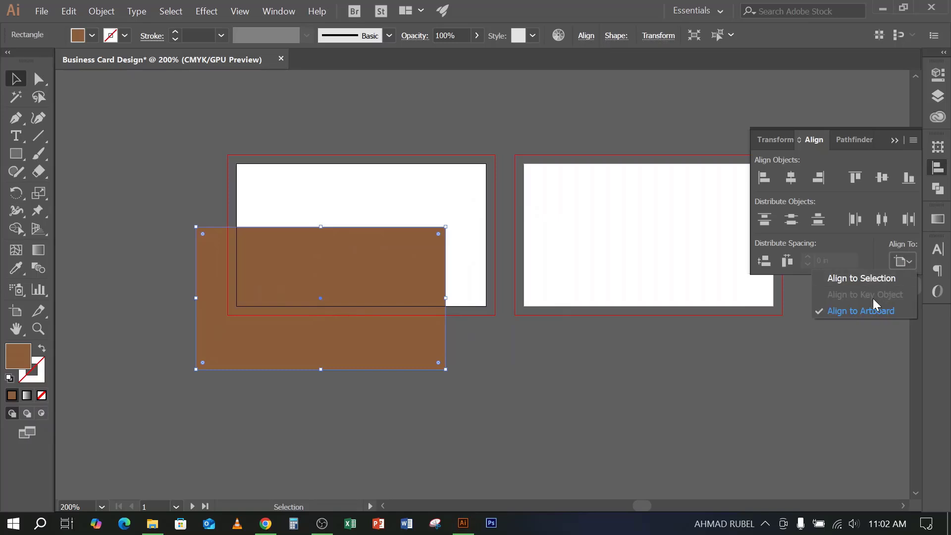
{"action": "left_click", "coordinate": [861, 312]}
{"action": "left_click", "coordinate": [794, 180]}
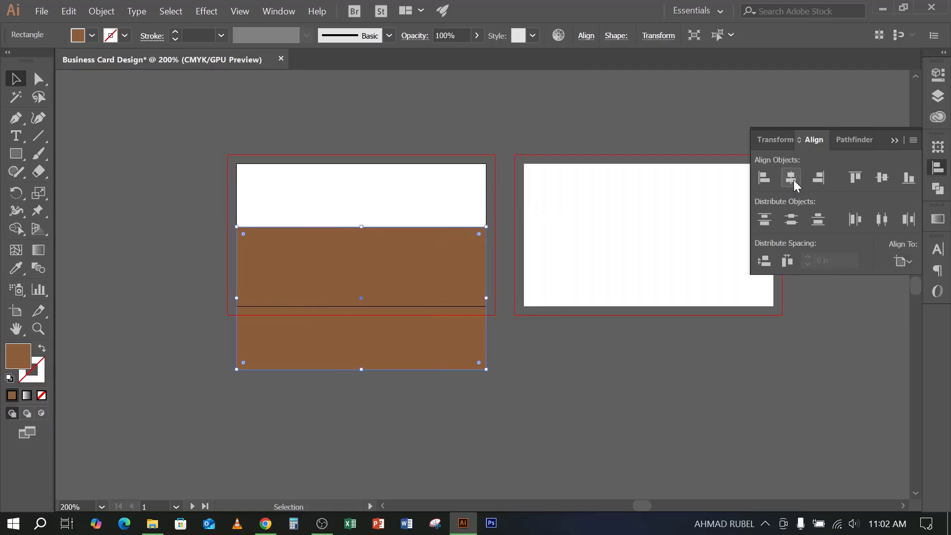
{"action": "left_click", "coordinate": [878, 178]}
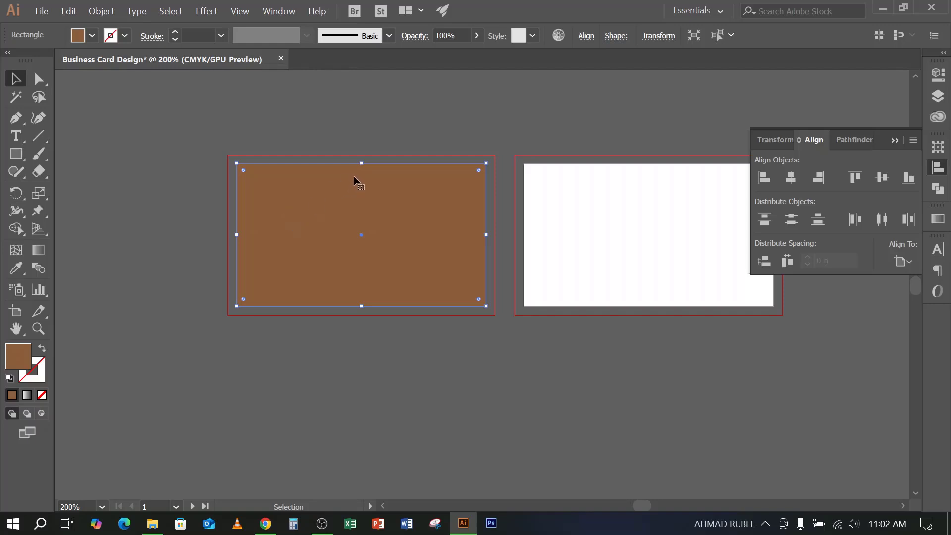
Move the brown rectangle partly off the first artboard and undo the move
{"action": "left_click", "coordinate": [313, 138]}
{"action": "left_click_drag", "start_coordinate": [296, 140], "coordinate": [336, 263]}
{"action": "left_click", "coordinate": [326, 122]}
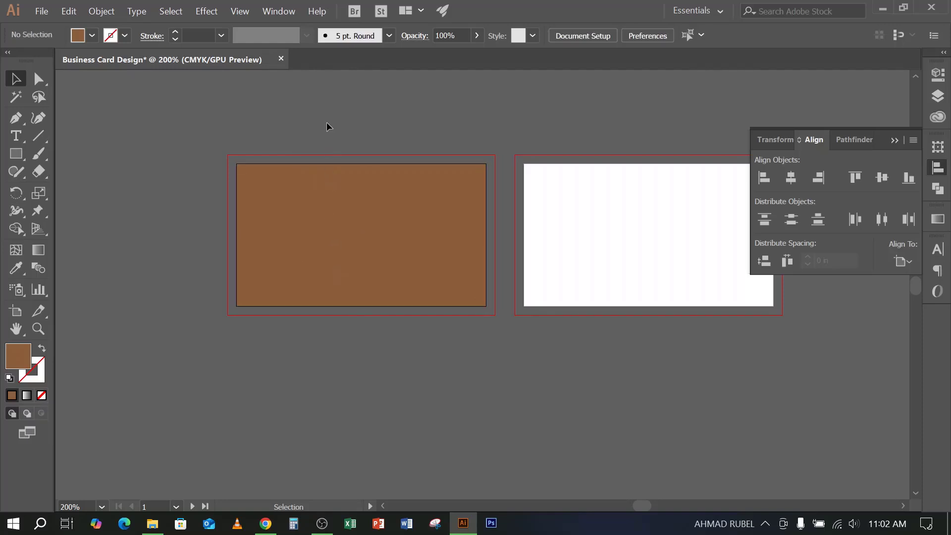
{"action": "left_click_drag", "start_coordinate": [376, 264], "coordinate": [376, 263]}
{"action": "left_click_drag", "start_coordinate": [423, 235], "coordinate": [333, 323]}
{"action": "left_click", "coordinate": [429, 245]}
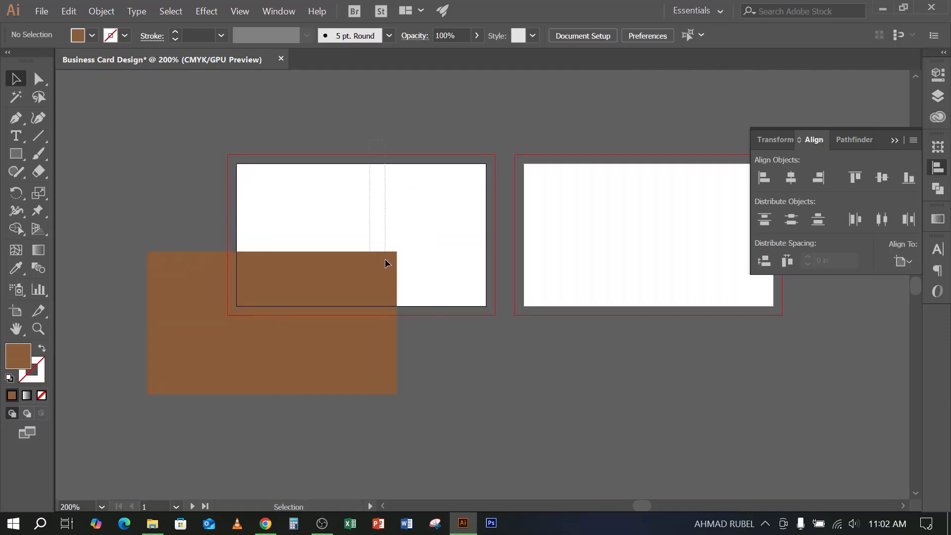
{"action": "key", "text": "ctrl+z"}
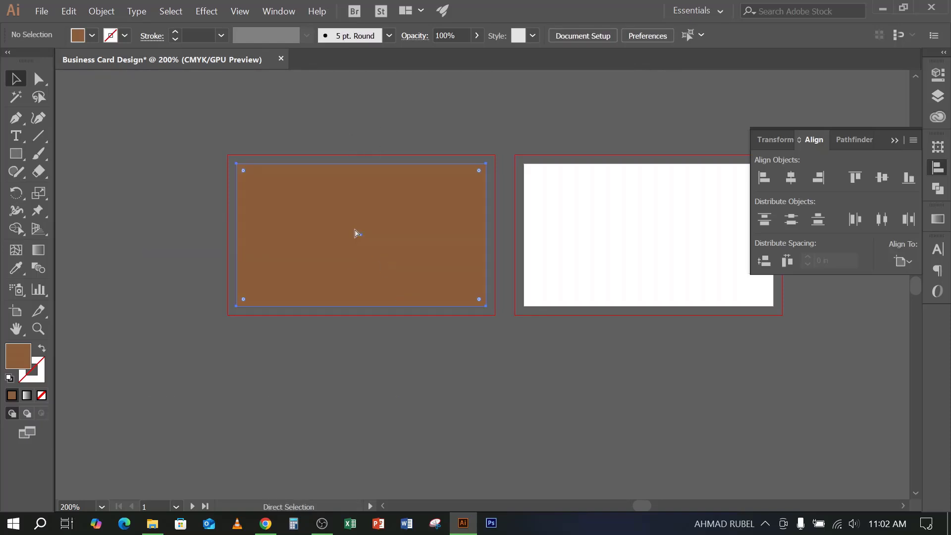
Offset the path of the brown rectangle on the first artboard by 0.125 in with mitered joins
{"action": "left_click_drag", "start_coordinate": [366, 143], "coordinate": [393, 257]}
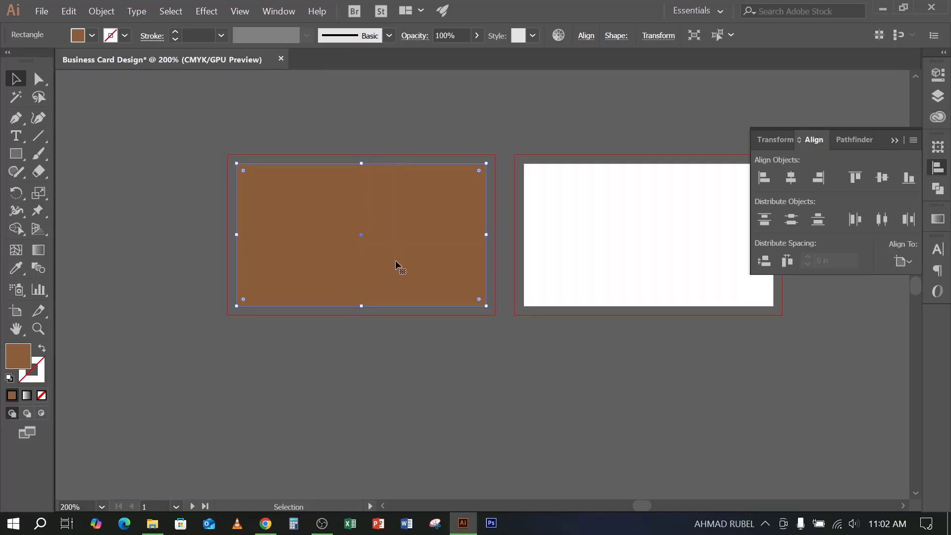
{"action": "left_click", "coordinate": [98, 10]}
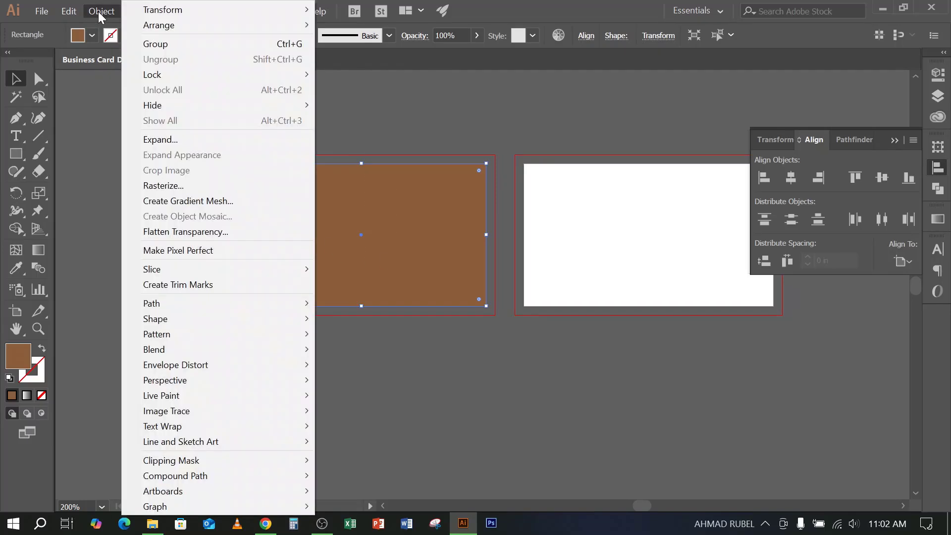
{"action": "mouse_move", "coordinate": [171, 304]}
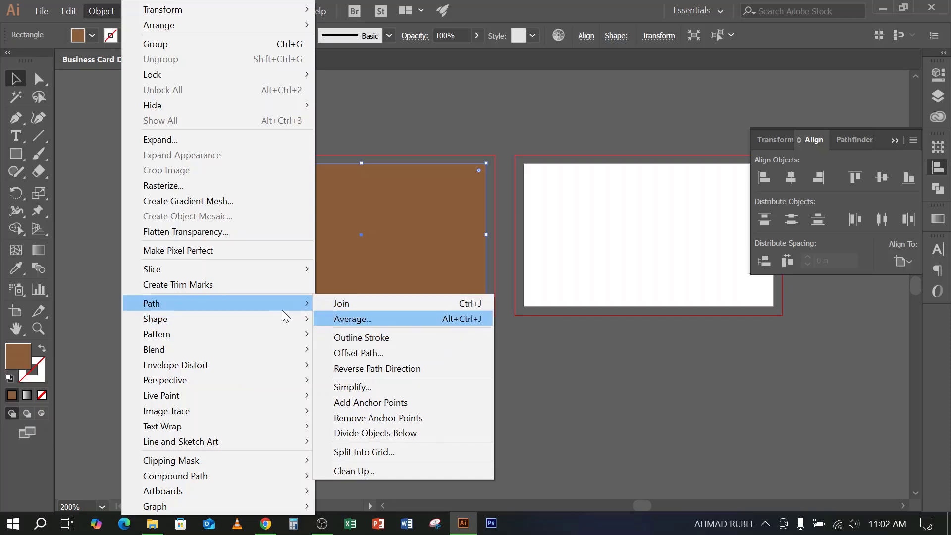
{"action": "mouse_move", "coordinate": [280, 320]}
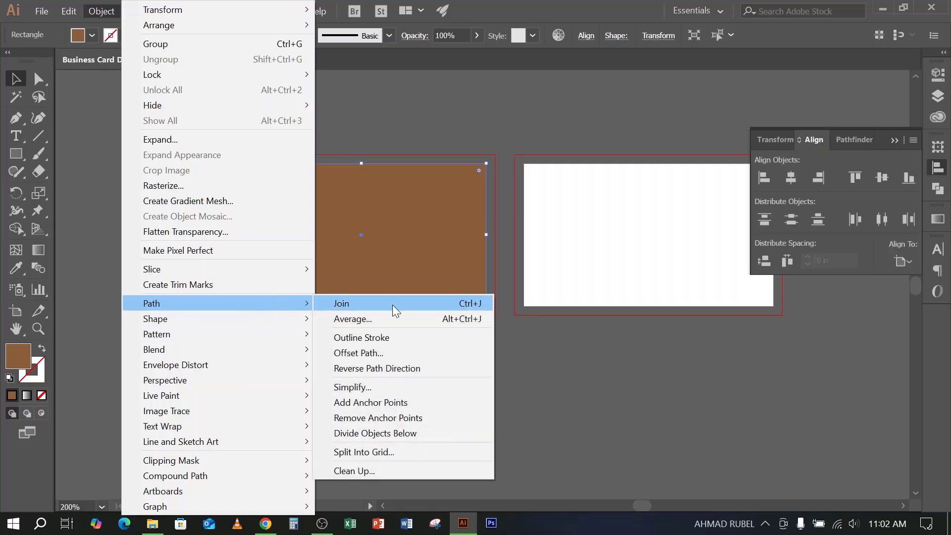
{"action": "left_click", "coordinate": [386, 353]}
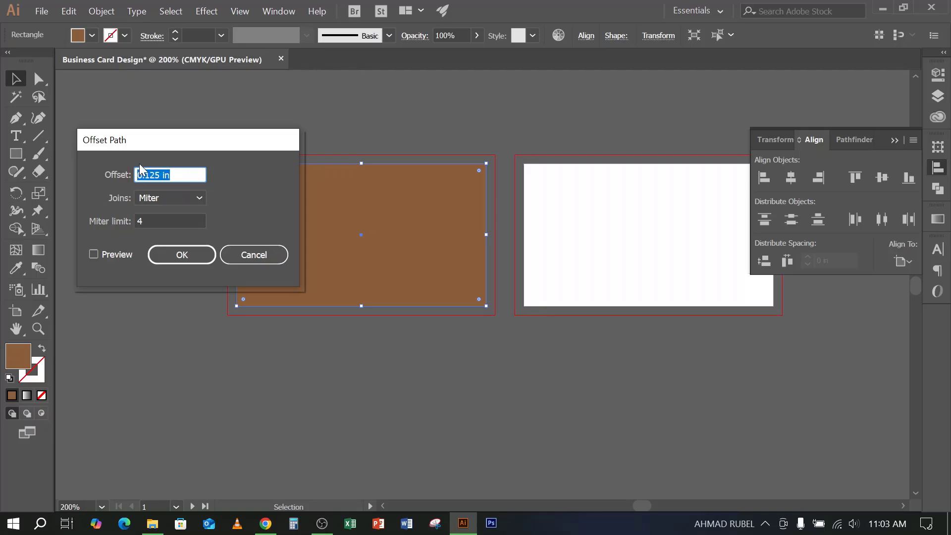
{"action": "left_click", "coordinate": [197, 255]}
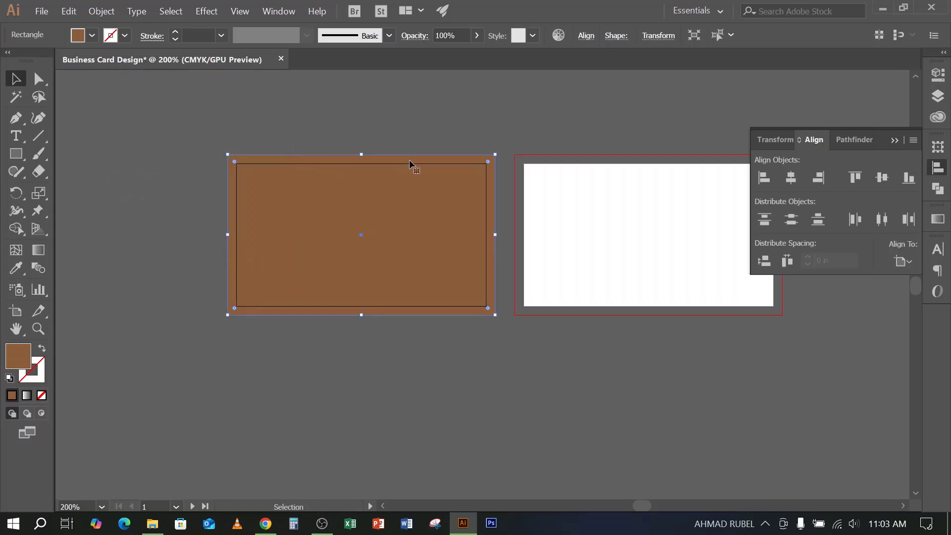
Fill the inner rectangle on the first artboard with a light blue swatch and deselect it
{"action": "left_click", "coordinate": [464, 107]}
{"action": "left_click", "coordinate": [431, 216]}
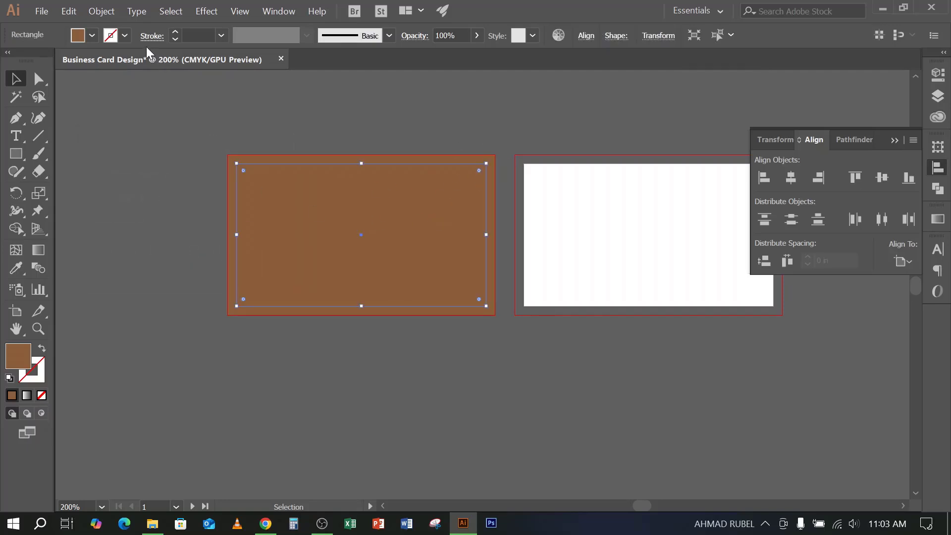
{"action": "left_click", "coordinate": [92, 35]}
{"action": "left_click", "coordinate": [103, 71]}
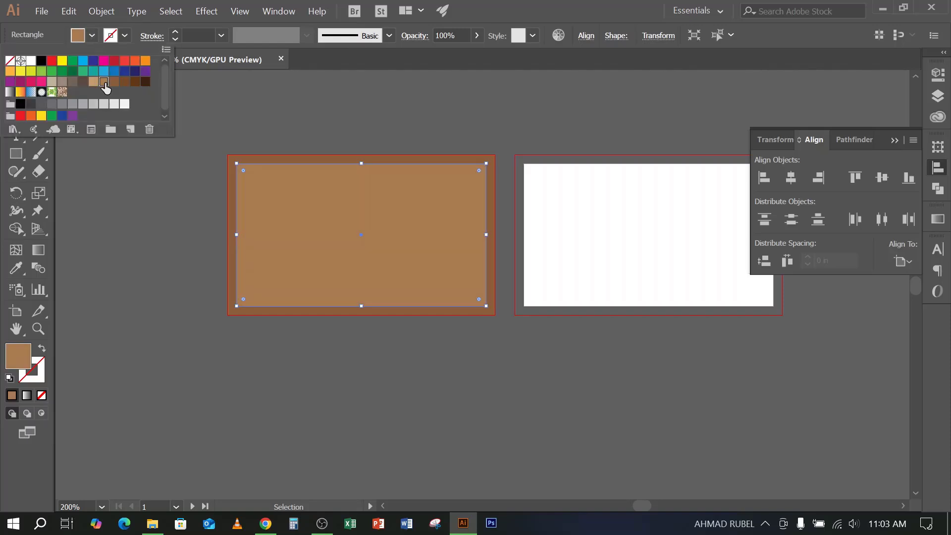
{"action": "left_click", "coordinate": [382, 109]}
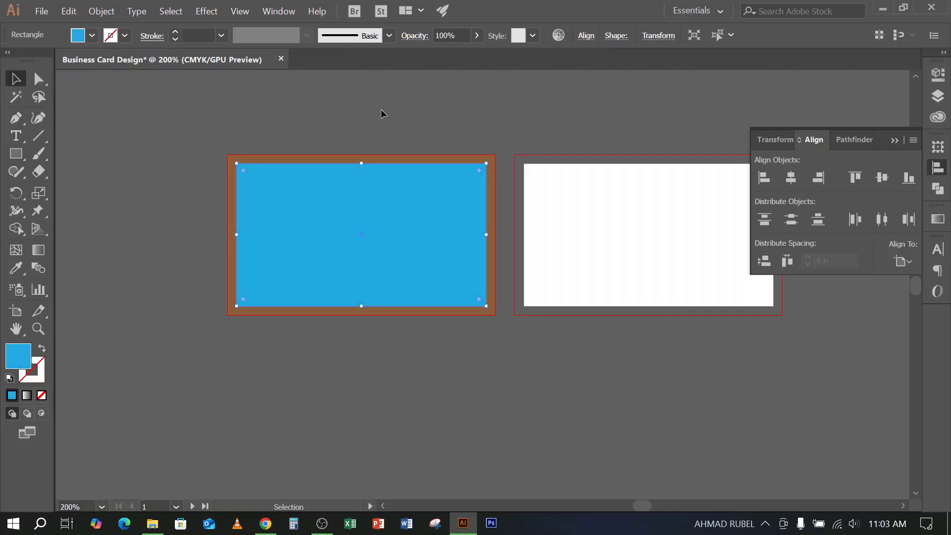
{"action": "left_click", "coordinate": [381, 109]}
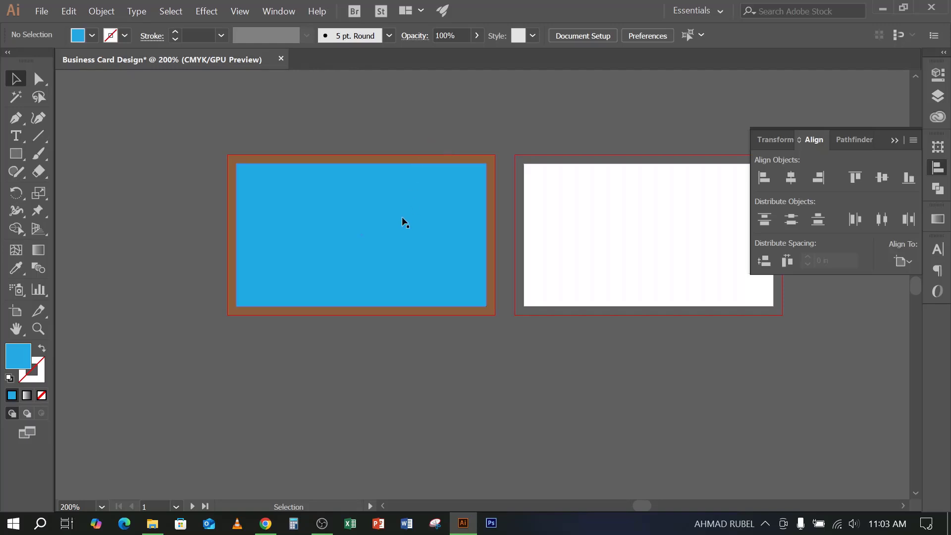
{"action": "left_click", "coordinate": [396, 234]}
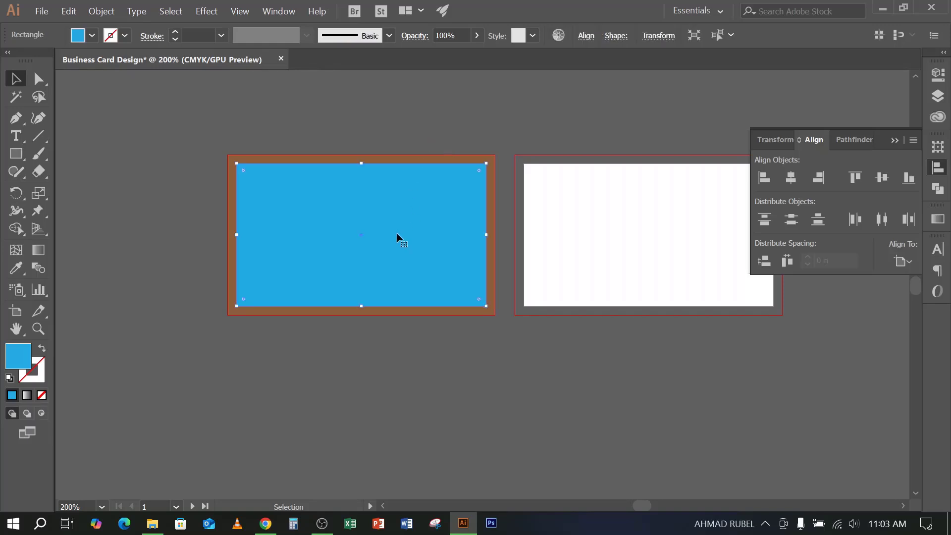
{"action": "left_click", "coordinate": [394, 123]}
{"action": "left_click", "coordinate": [110, 14]}
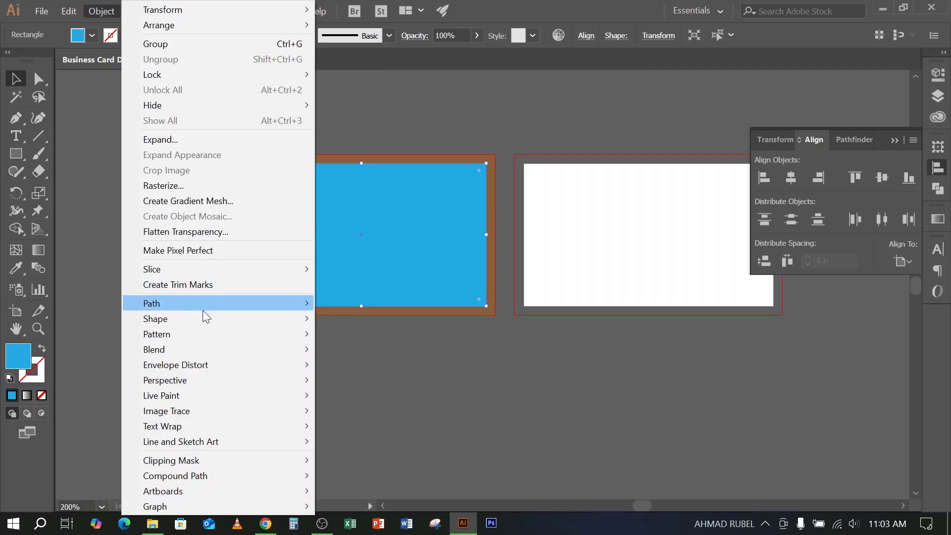
{"action": "mouse_move", "coordinate": [202, 309]}
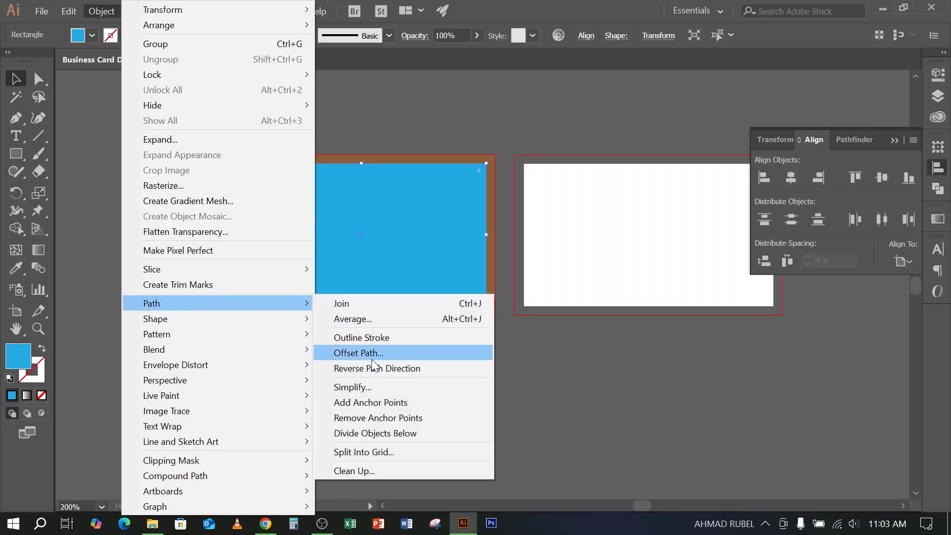
{"action": "left_click", "coordinate": [426, 110]}
{"action": "left_click", "coordinate": [426, 110]}
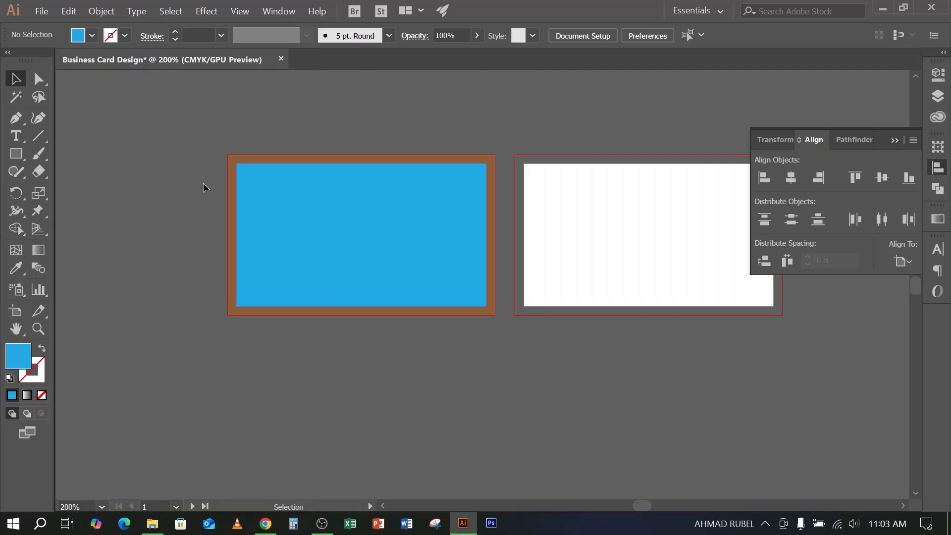
Paint a rough black outline just inside the edges of the blue rectangle with the Paintbrush and undo it
{"action": "left_click", "coordinate": [43, 157]}
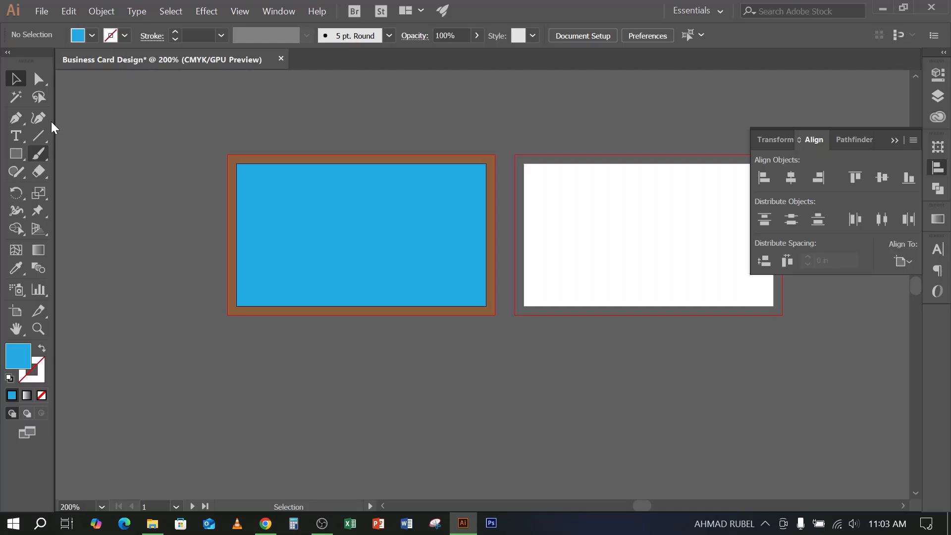
{"action": "left_click", "coordinate": [92, 36]}
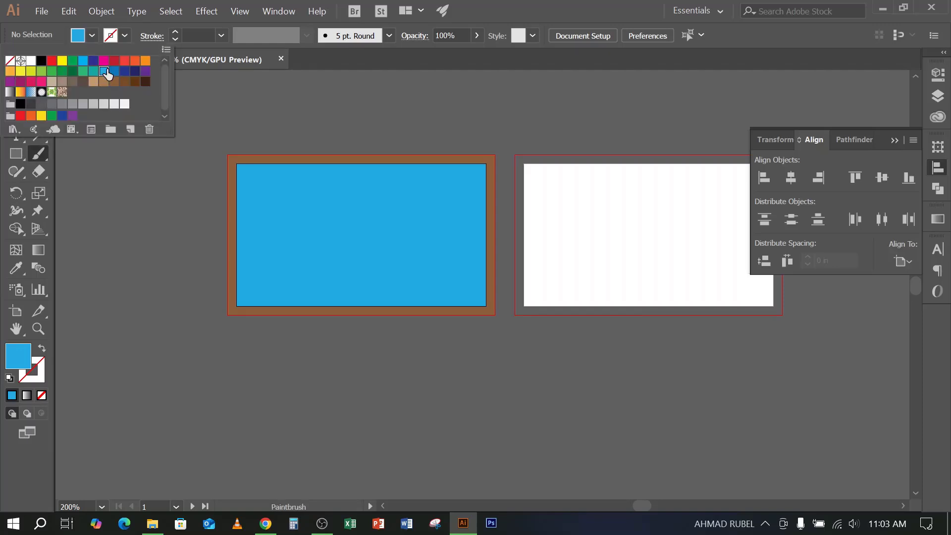
{"action": "left_click", "coordinate": [41, 61]}
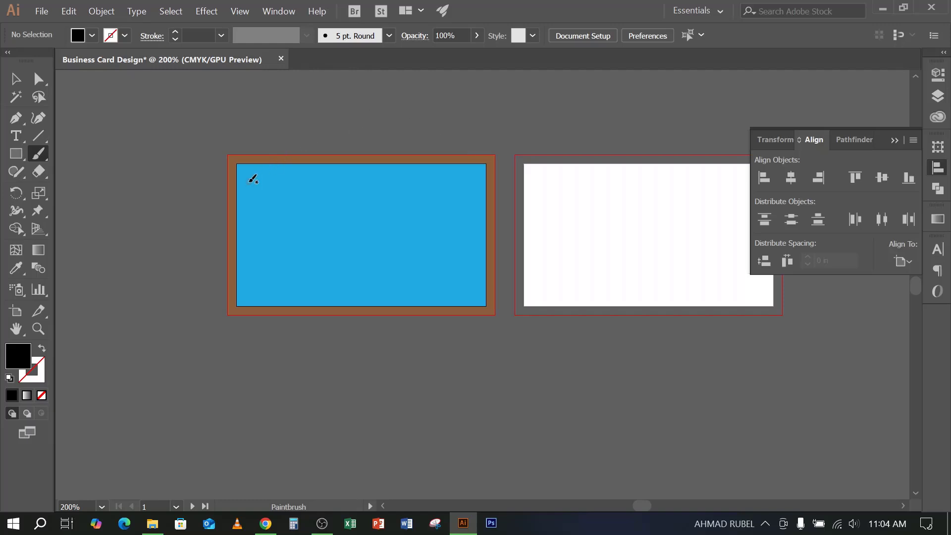
{"action": "mouse_move", "coordinate": [247, 182]}
{"action": "left_mouse_down"}
{"action": "mouse_move", "coordinate": [471, 192]}
{"action": "mouse_move", "coordinate": [464, 227]}
{"action": "mouse_move", "coordinate": [477, 284]}
{"action": "mouse_move", "coordinate": [249, 299]}
{"action": "mouse_move", "coordinate": [244, 169]}
{"action": "left_mouse_up"}
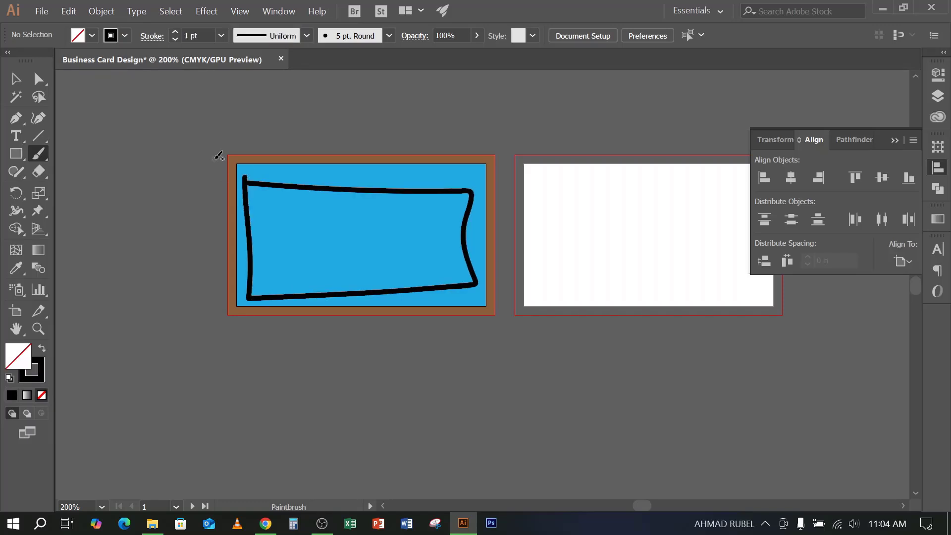
{"action": "left_click", "coordinate": [38, 136]}
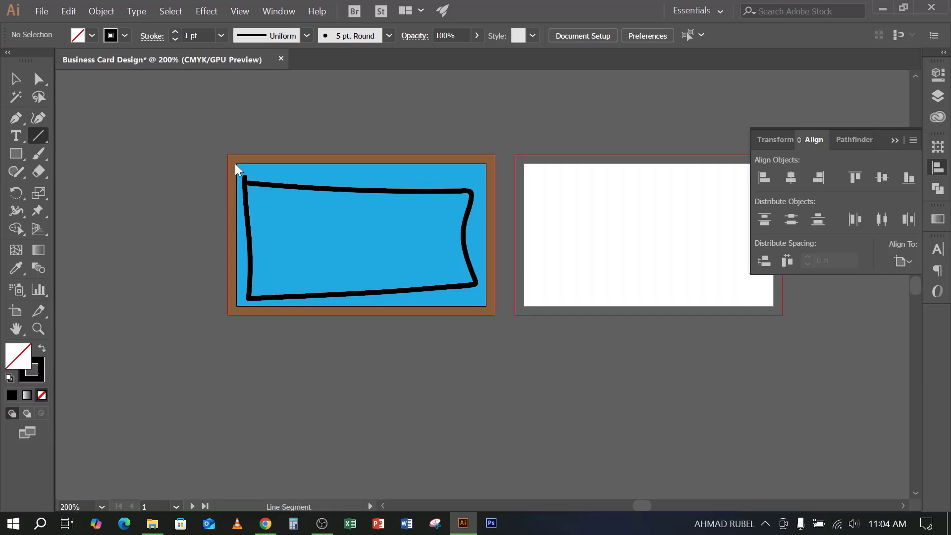
{"action": "left_click", "coordinate": [287, 175]}
{"action": "left_click", "coordinate": [529, 307]}
{"action": "left_click", "coordinate": [21, 80]}
{"action": "left_click", "coordinate": [274, 170]}
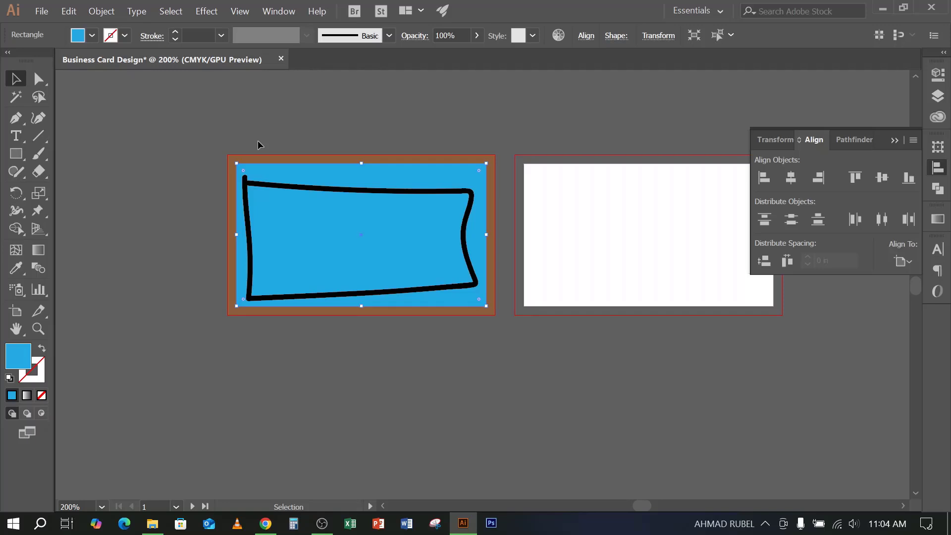
{"action": "left_click", "coordinate": [413, 123]}
{"action": "key", "text": "ctrl+z"}
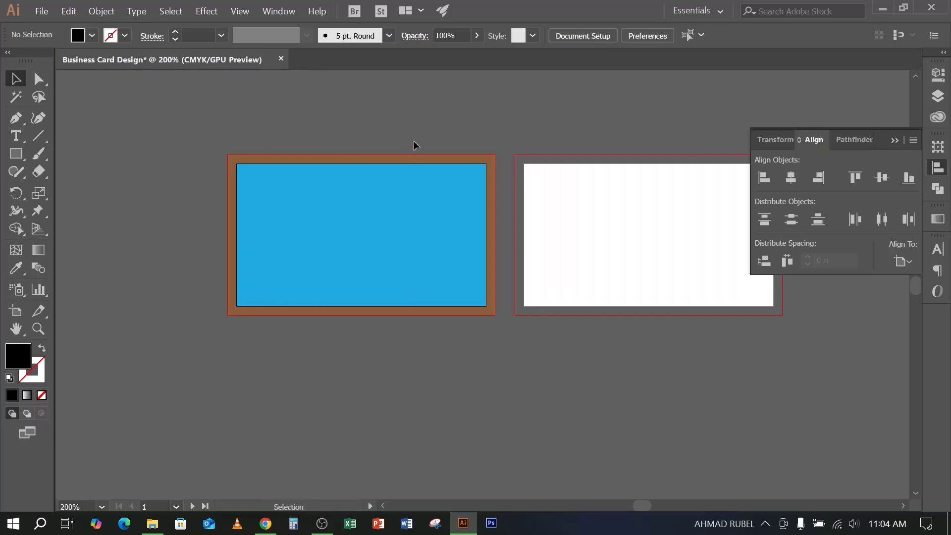
Preview an offset path of -0.125 in for the blue rectangle on the first artboard
{"action": "left_click", "coordinate": [394, 219]}
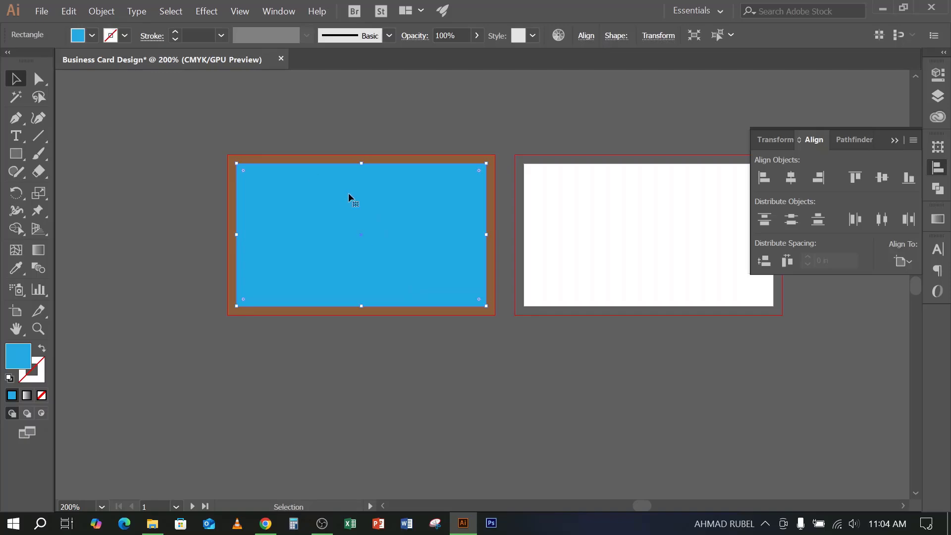
{"action": "left_click", "coordinate": [389, 124]}
{"action": "left_click", "coordinate": [336, 225]}
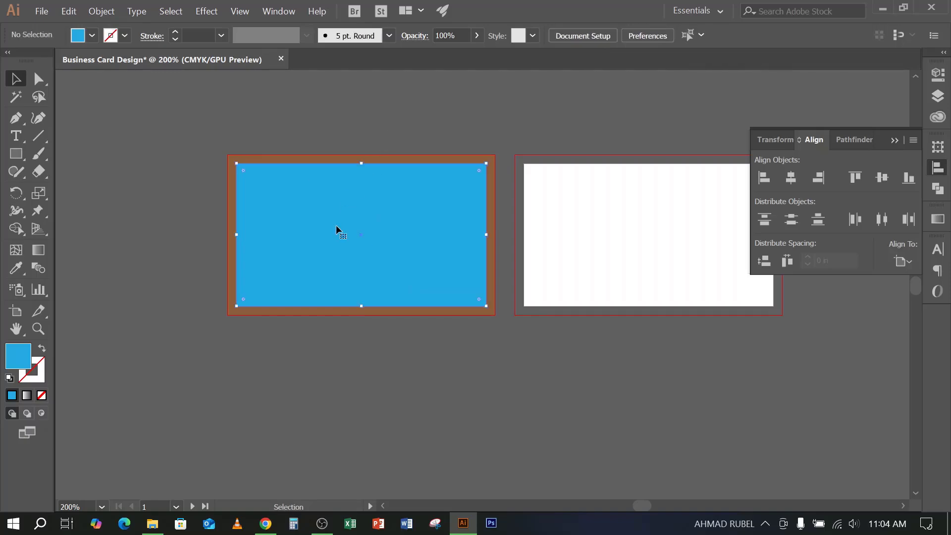
{"action": "left_click", "coordinate": [323, 525]}
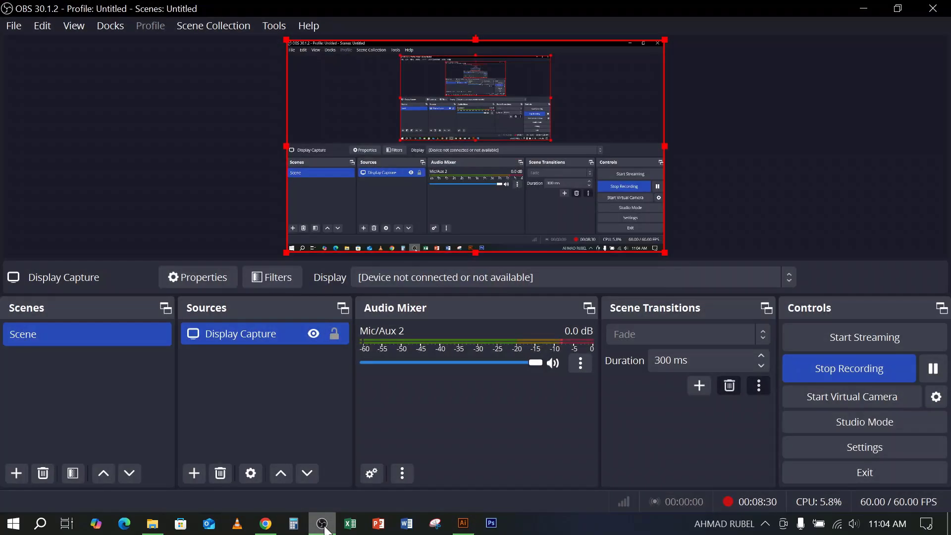
{"action": "left_click", "coordinate": [319, 524]}
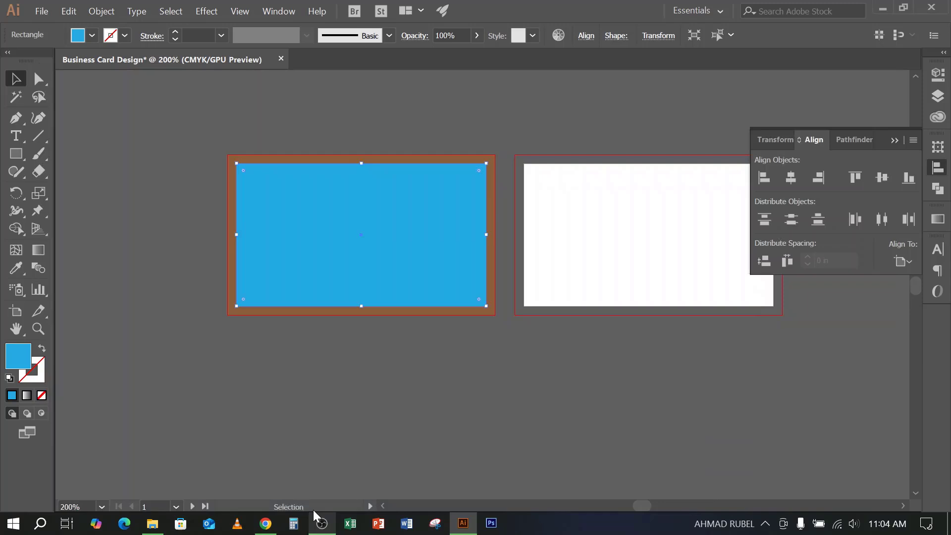
{"action": "left_click", "coordinate": [103, 12]}
{"action": "mouse_move", "coordinate": [232, 303]}
{"action": "left_click", "coordinate": [370, 352]}
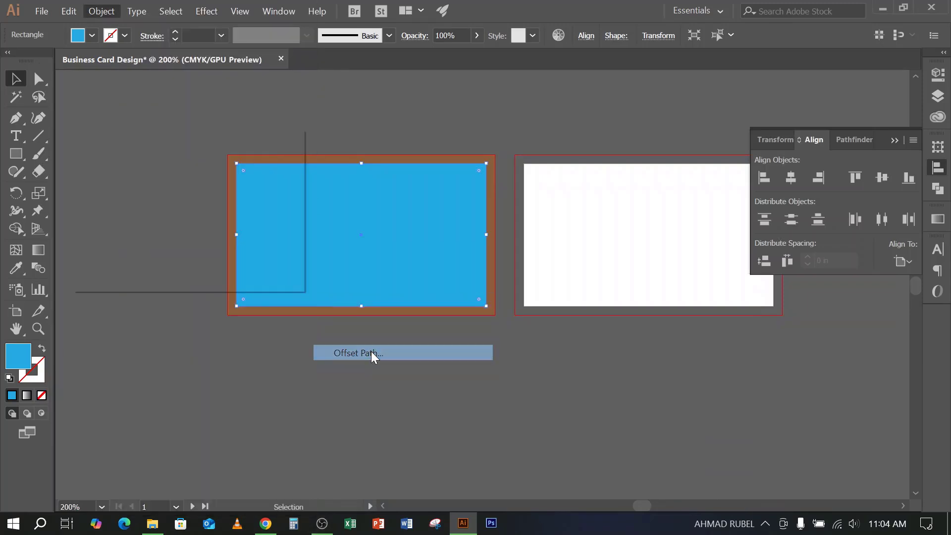
{"action": "left_click_drag", "start_coordinate": [246, 142], "coordinate": [698, 132]}
{"action": "left_click", "coordinate": [612, 166]}
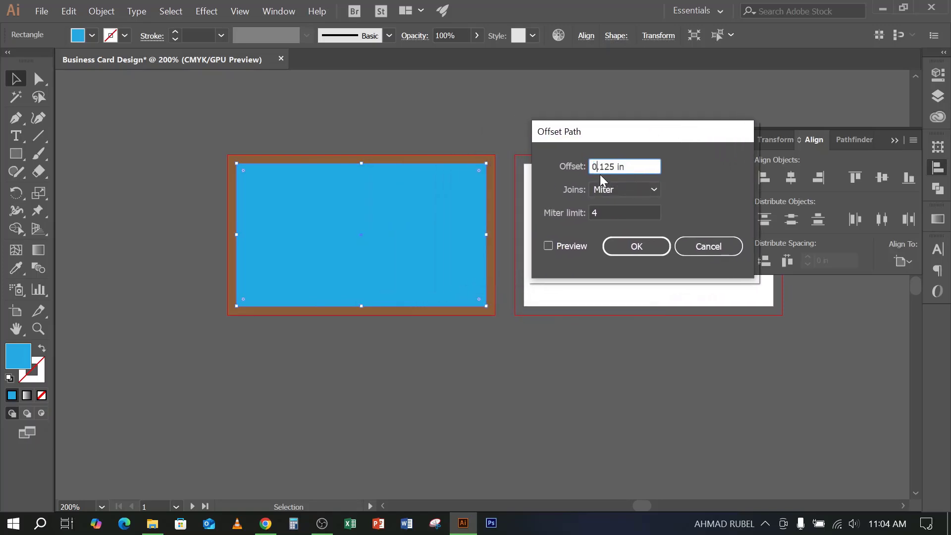
{"action": "key", "text": "BackSpace"}
{"action": "key", "text": "Home"}
{"action": "type", "text": "-"}
{"action": "left_click", "coordinate": [551, 246]}
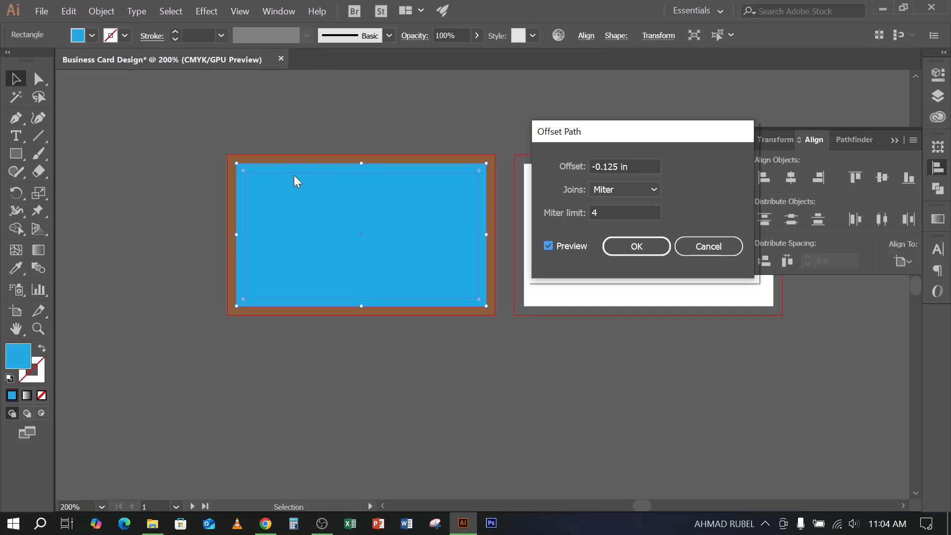
Set the blue rectangle's path offset to -0.15 in with mitered joins, apply it and deselect
{"action": "left_click", "coordinate": [604, 167]}
{"action": "scroll", "coordinate": [603, 167], "scroll_direction": "down", "scroll_amount": 2}
{"action": "scroll", "coordinate": [603, 168], "scroll_direction": "down", "scroll_amount": 2}
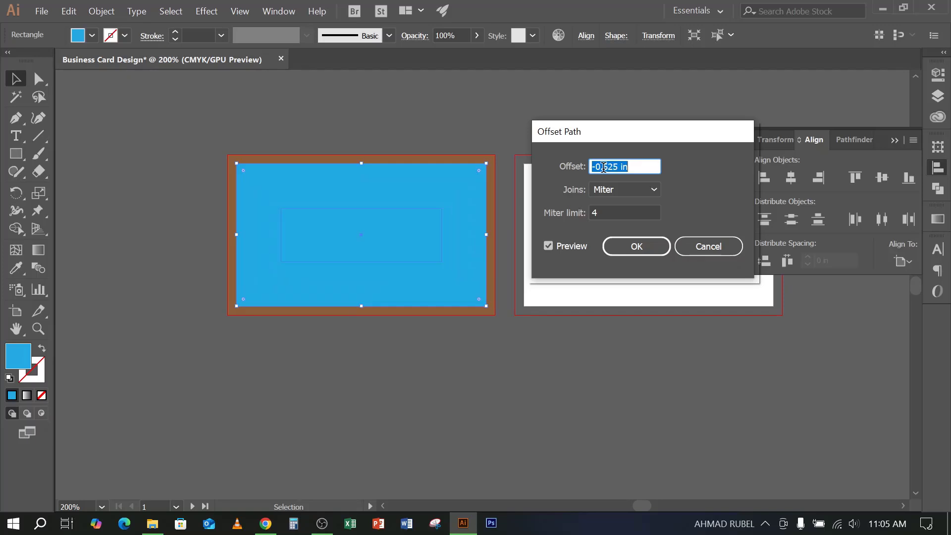
{"action": "scroll", "coordinate": [603, 167], "scroll_direction": "up", "scroll_amount": 3}
{"action": "left_click", "coordinate": [607, 167]}
{"action": "key", "text": "BackSpace"}
{"action": "key", "text": "BackSpace"}
{"action": "type", "text": "15"}
{"action": "left_click", "coordinate": [549, 246]}
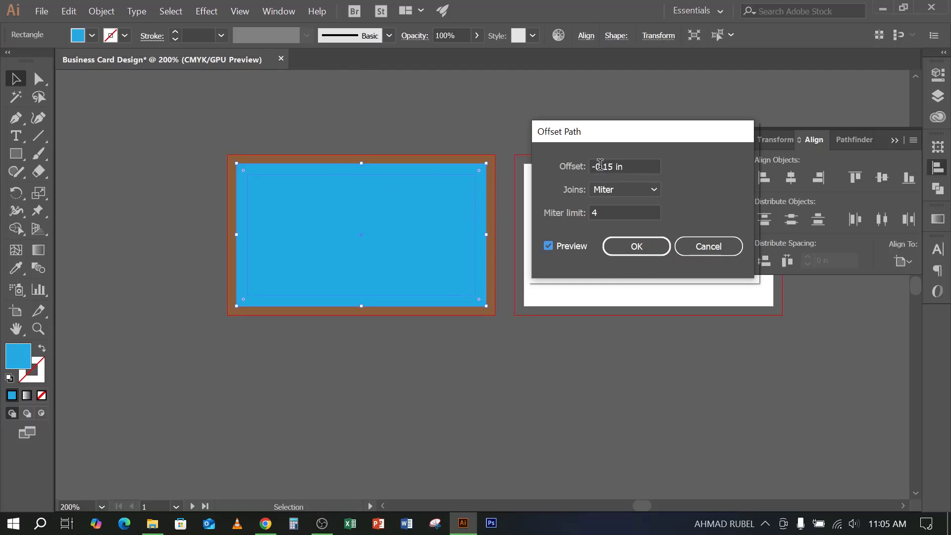
{"action": "left_click_drag", "start_coordinate": [632, 165], "coordinate": [590, 165]}
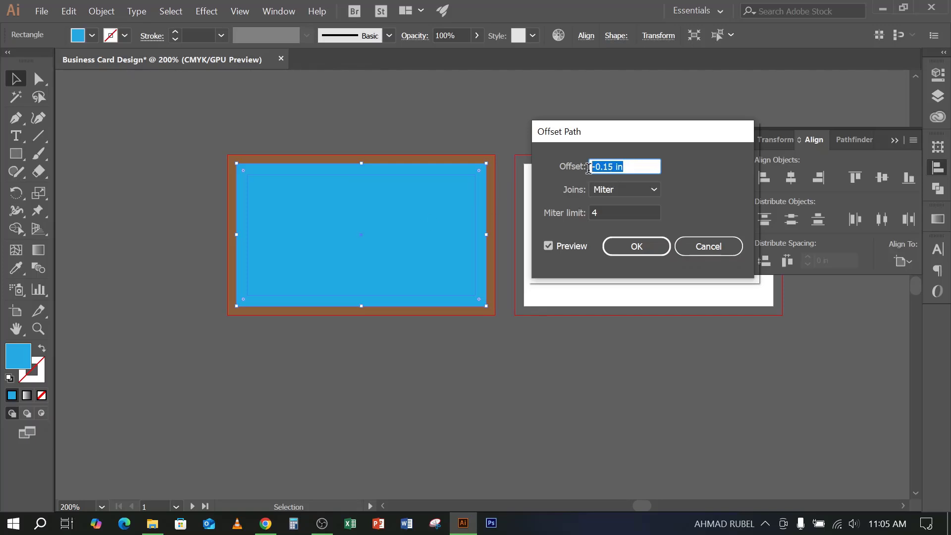
{"action": "left_click", "coordinate": [549, 246]}
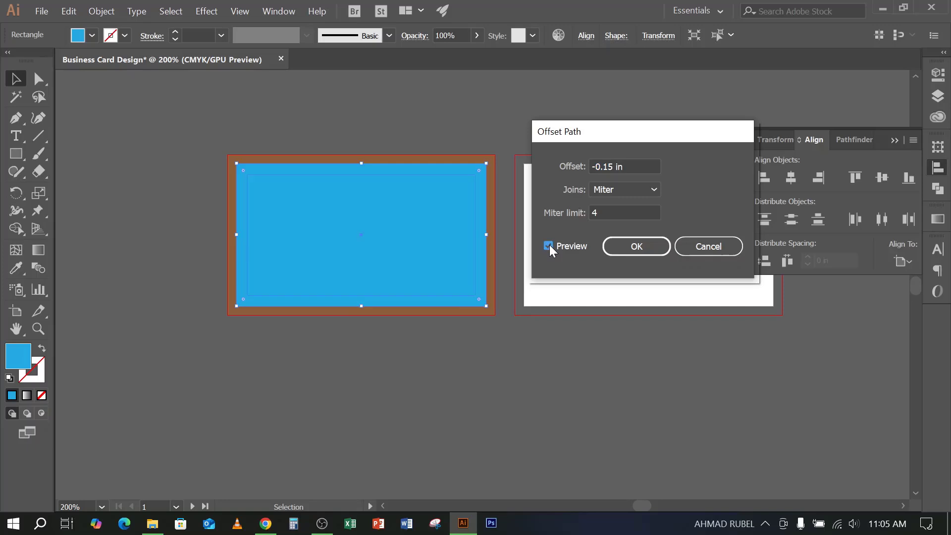
{"action": "left_click", "coordinate": [549, 246]}
{"action": "left_click", "coordinate": [639, 247]}
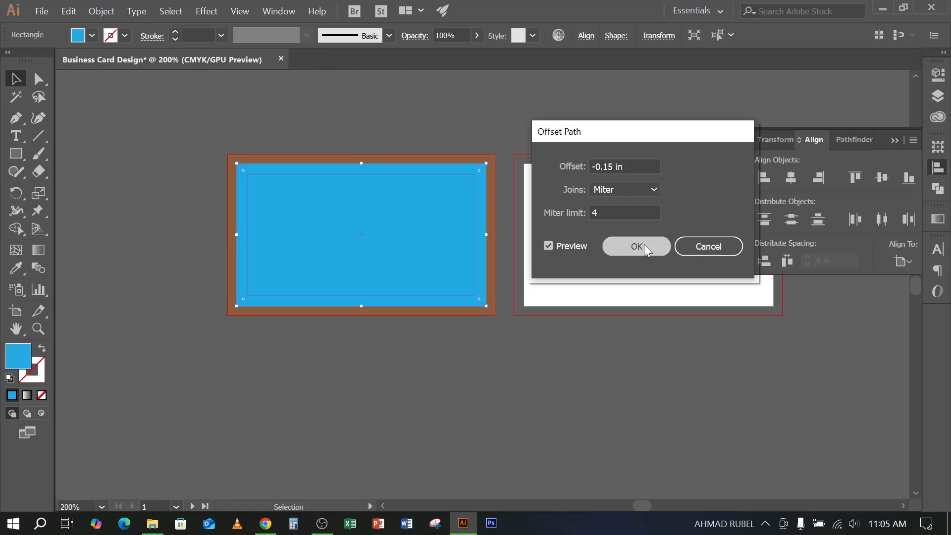
{"action": "left_click", "coordinate": [514, 341]}
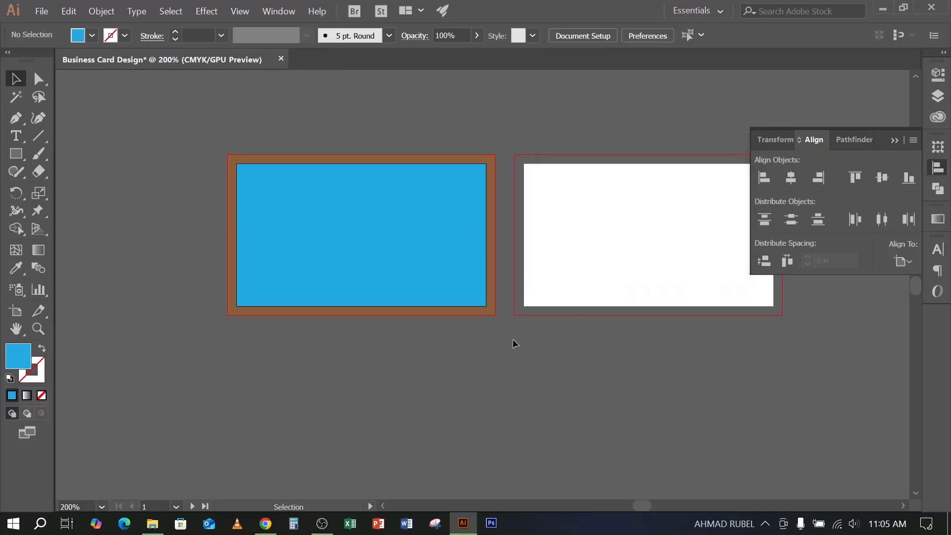
Fill the inset rectangle inside the blue rectangle with the red swatch and deselect it
{"action": "left_click", "coordinate": [432, 219]}
{"action": "left_click", "coordinate": [92, 36]}
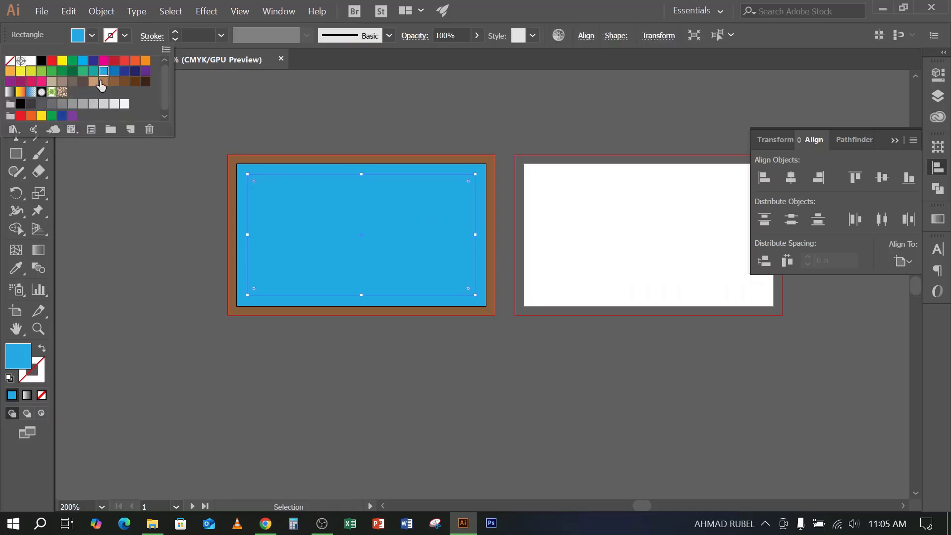
{"action": "left_click", "coordinate": [83, 61]}
{"action": "left_click", "coordinate": [286, 128]}
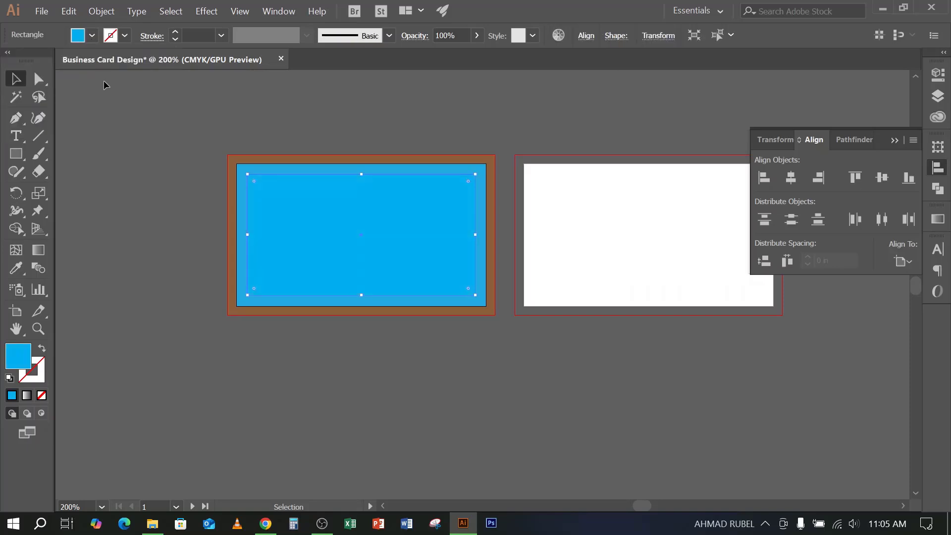
{"action": "left_click", "coordinate": [92, 36]}
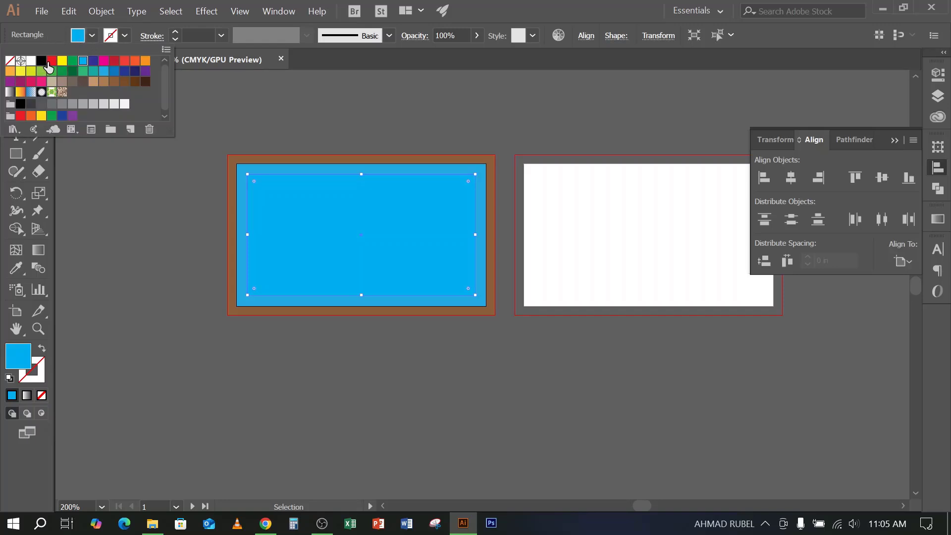
{"action": "left_click", "coordinate": [52, 61]}
{"action": "left_click", "coordinate": [307, 138]}
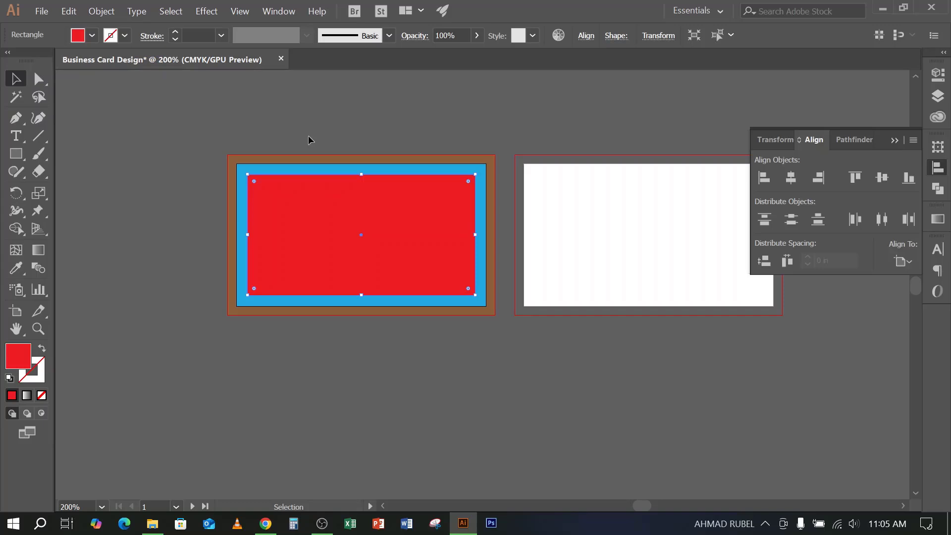
{"action": "left_click", "coordinate": [308, 136]}
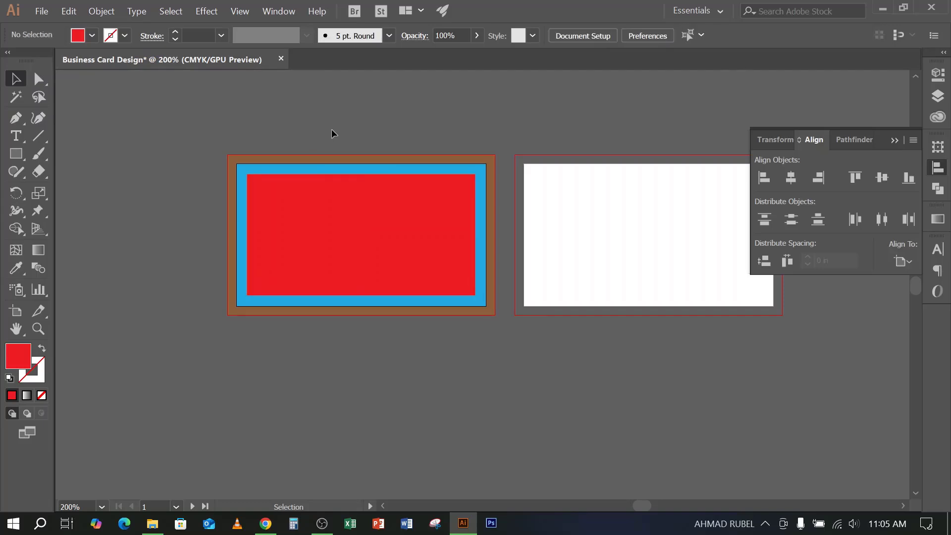
{"action": "left_click", "coordinate": [362, 243]}
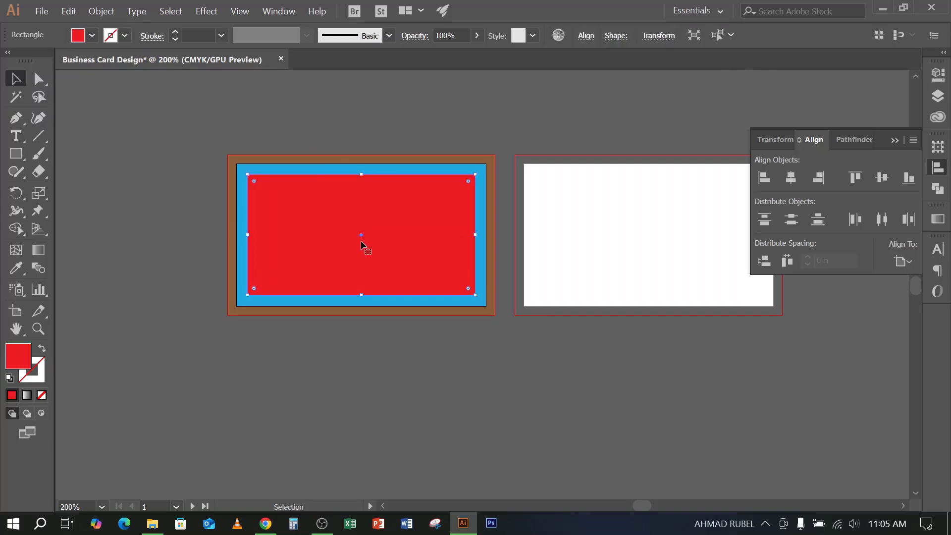
{"action": "left_click", "coordinate": [385, 130]}
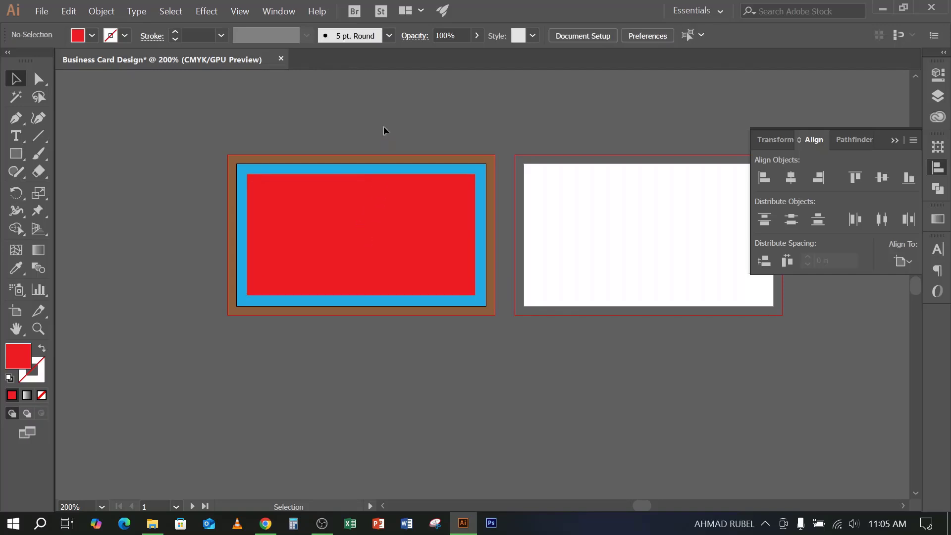
{"action": "left_click", "coordinate": [373, 266]}
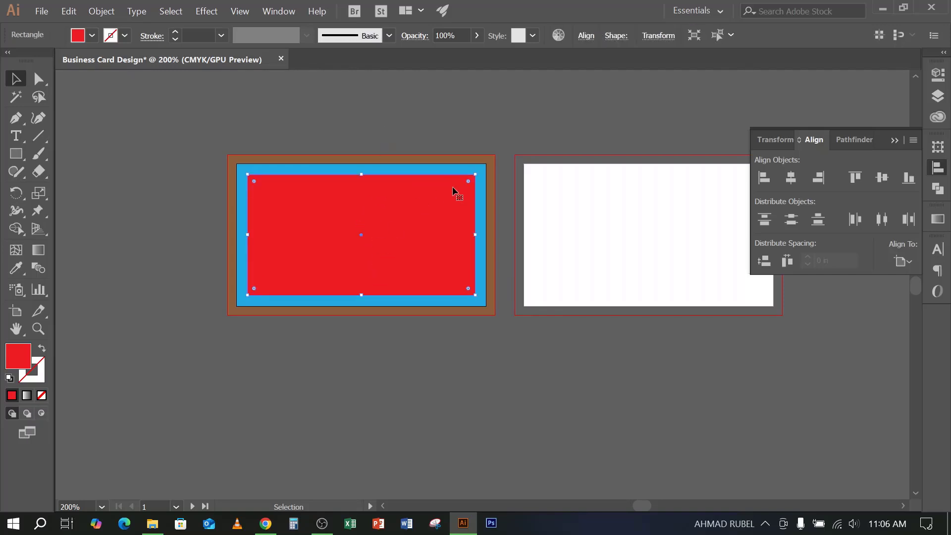
{"action": "left_click", "coordinate": [505, 121]}
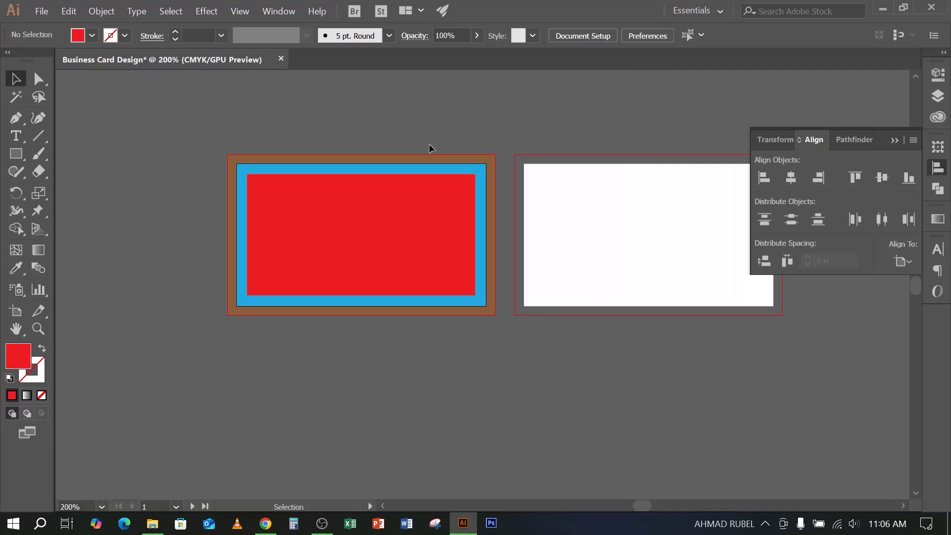
{"action": "left_click", "coordinate": [385, 231]}
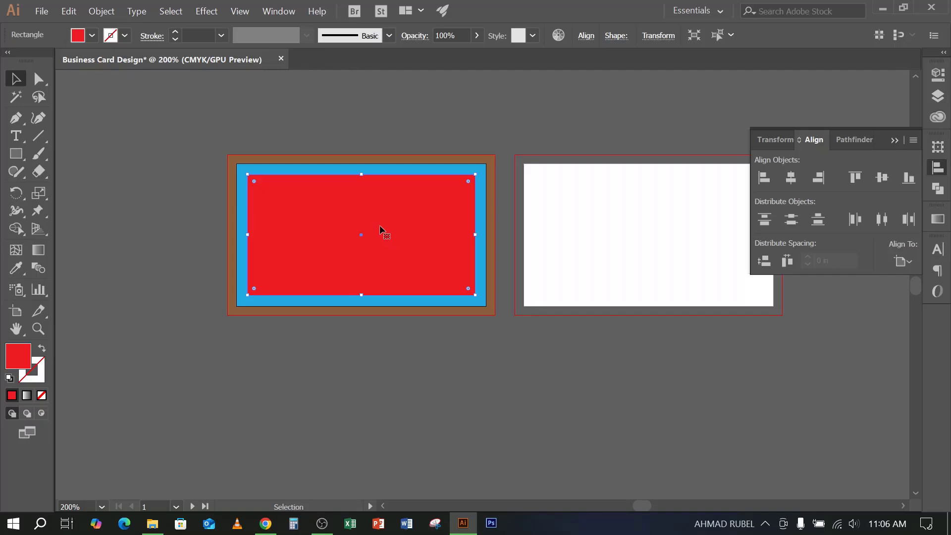
{"action": "left_click", "coordinate": [393, 149]}
{"action": "left_click", "coordinate": [385, 230]}
{"action": "right_click", "coordinate": [358, 211]}
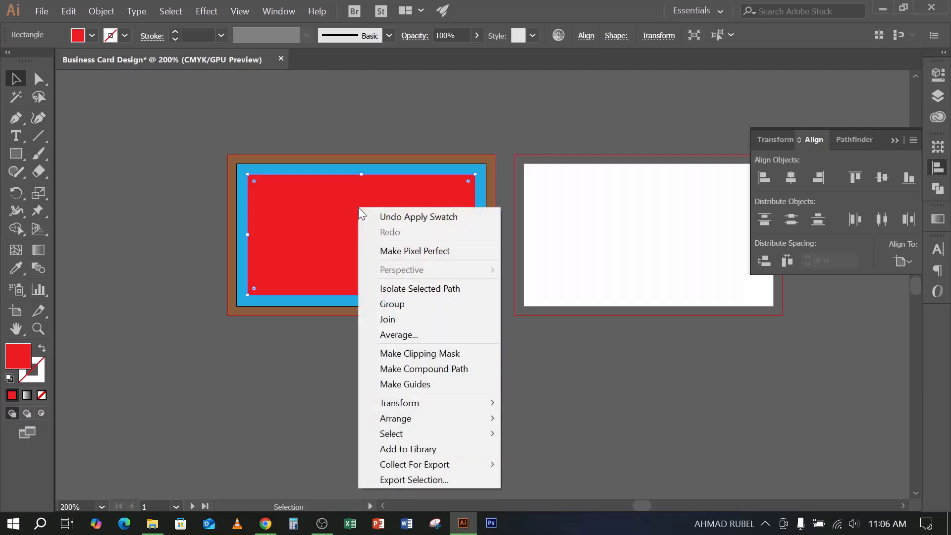
{"action": "left_click", "coordinate": [388, 120]}
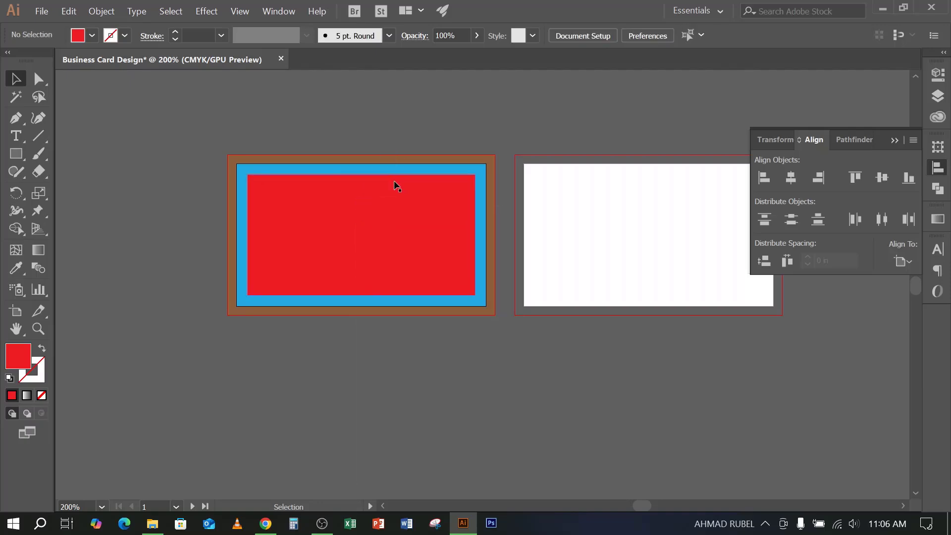
Convert the red inset rectangle on the first artboard into guides
{"action": "left_click", "coordinate": [394, 195]}
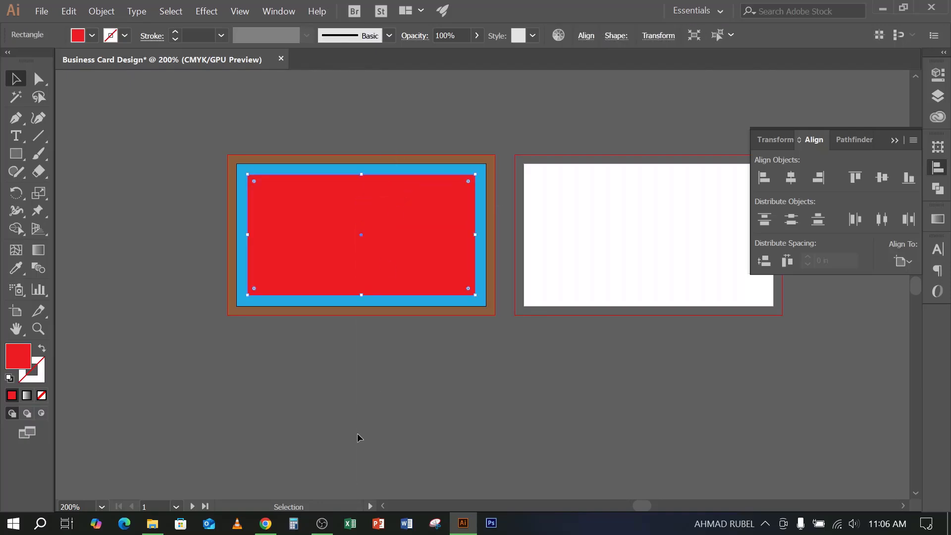
{"action": "left_click", "coordinate": [322, 524]}
{"action": "left_click", "coordinate": [322, 523]}
{"action": "right_click", "coordinate": [397, 223]}
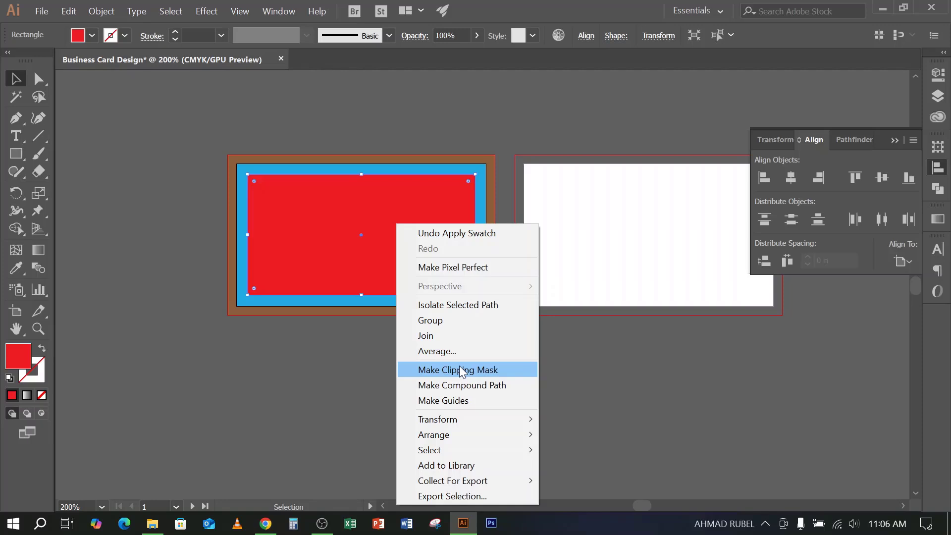
{"action": "left_click", "coordinate": [441, 402]}
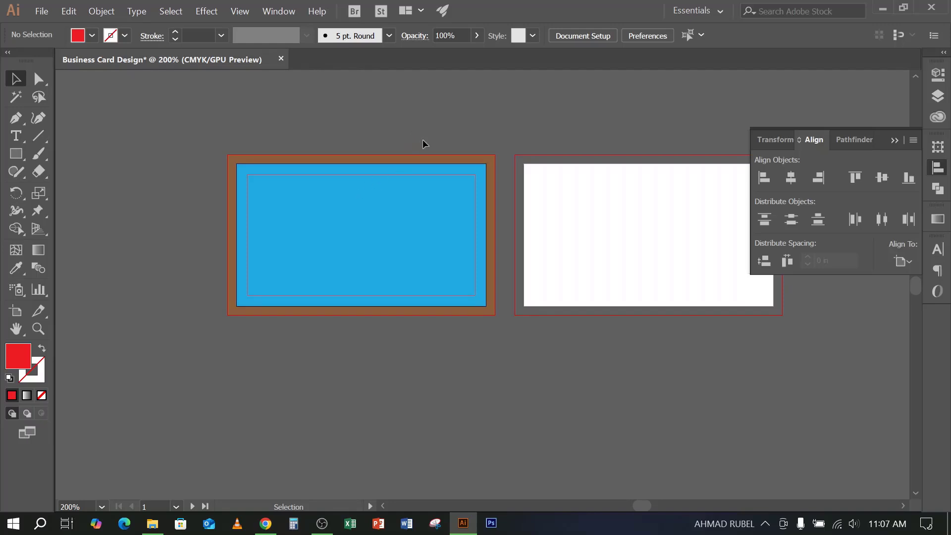
Unlock the guides on the first artboard and select the inset guide rectangle to check that it can be edited
{"action": "left_click", "coordinate": [437, 170]}
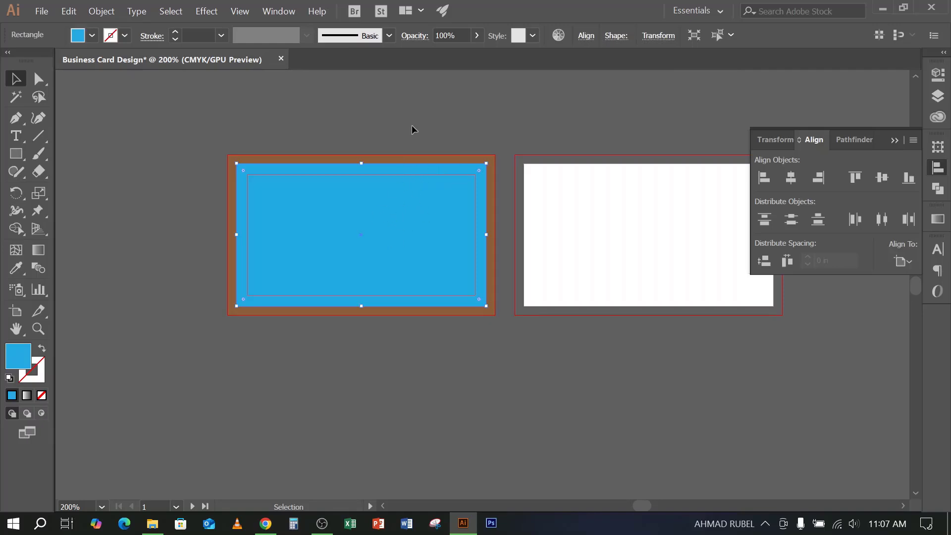
{"action": "left_click", "coordinate": [412, 104]}
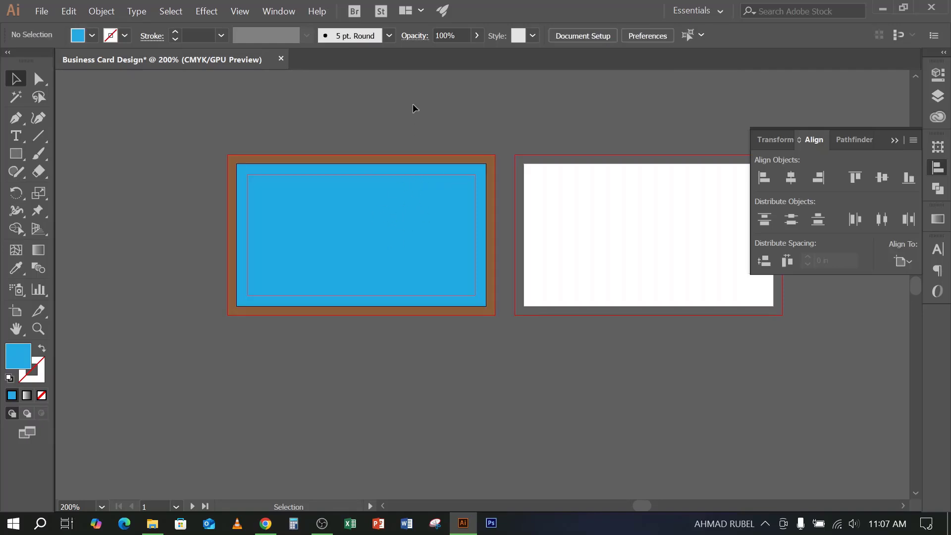
{"action": "right_click", "coordinate": [358, 211]}
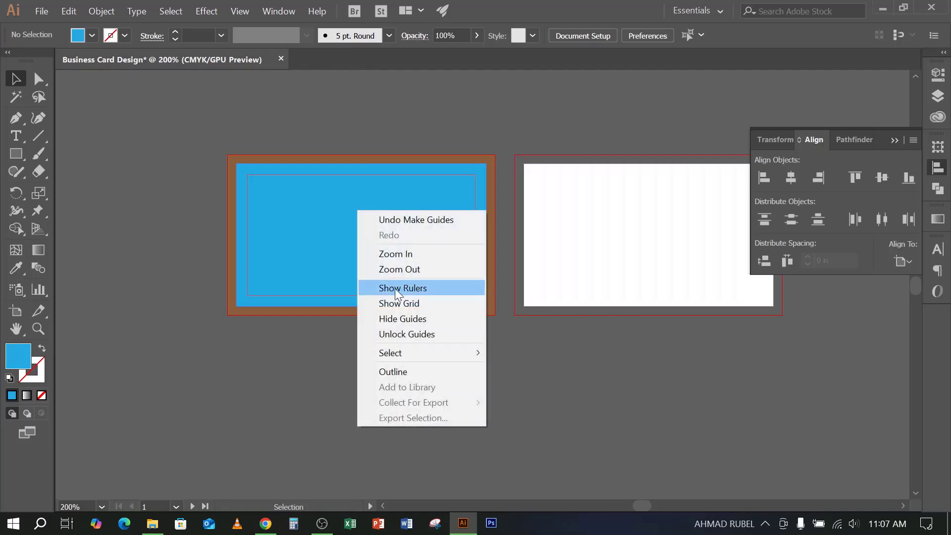
{"action": "left_click", "coordinate": [410, 335]}
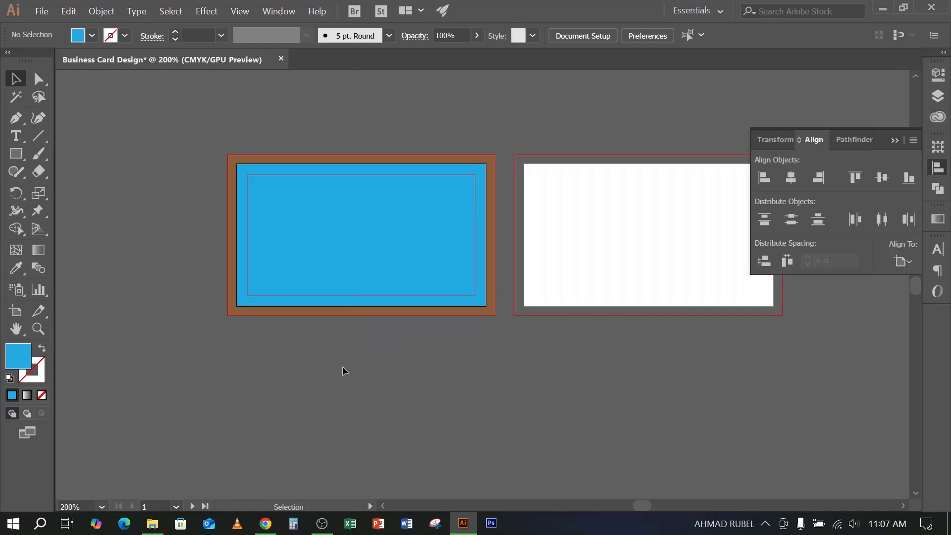
{"action": "key", "text": "ctrl+a"}
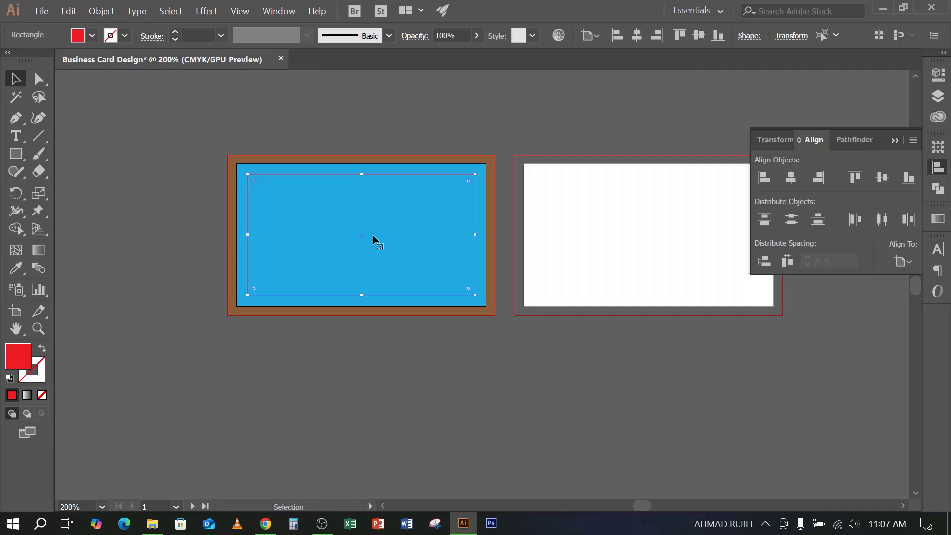
{"action": "left_click", "coordinate": [320, 122]}
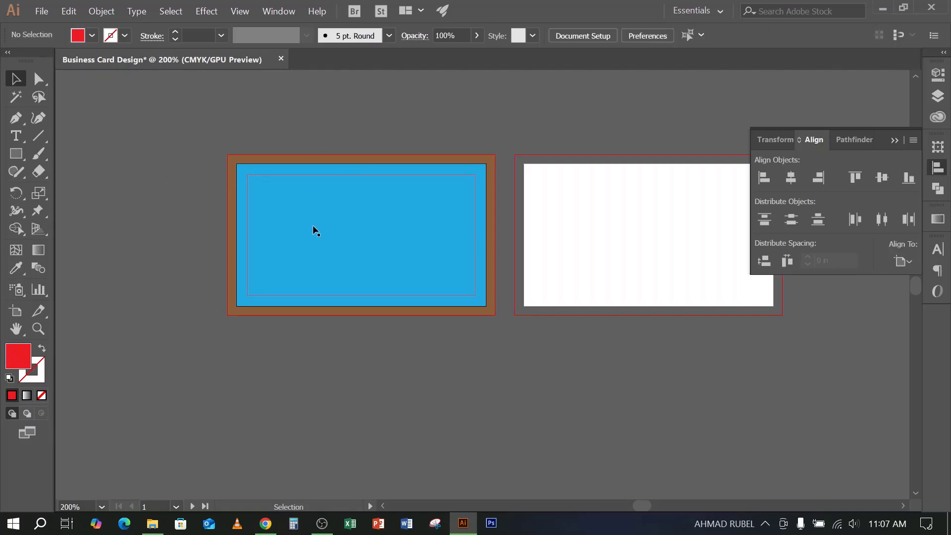
{"action": "left_click", "coordinate": [314, 230]}
{"action": "left_click", "coordinate": [312, 102]}
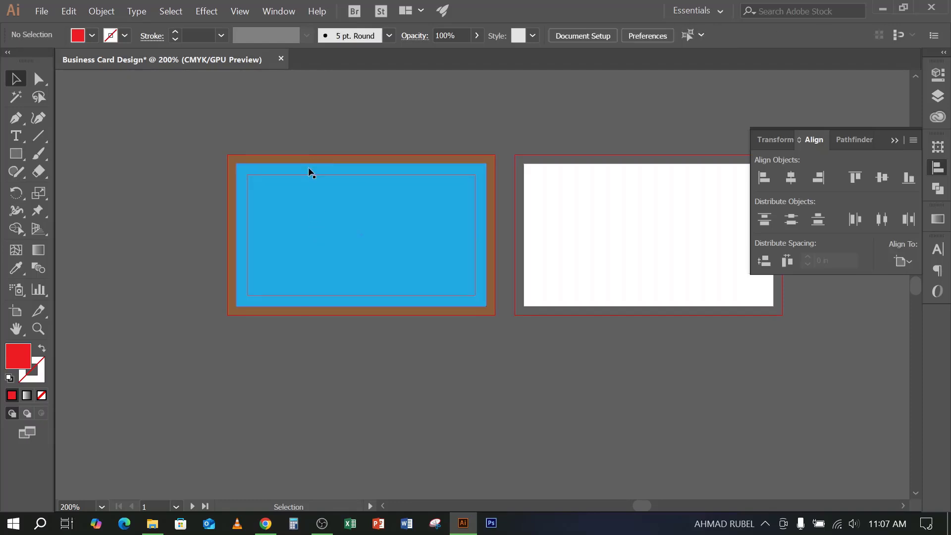
Test moving the blue rectangle and the unlocked inset guide separately off their positions, undoing each move
{"action": "left_click", "coordinate": [335, 165]}
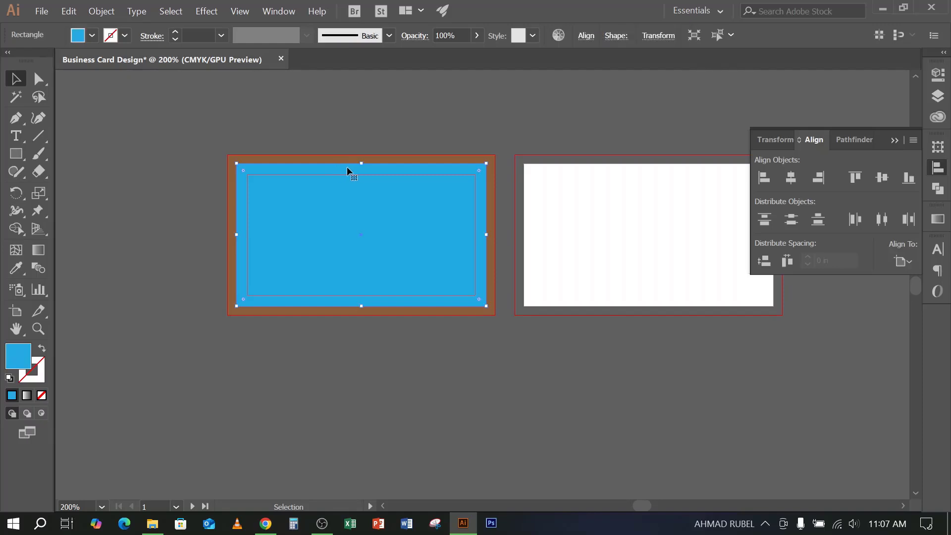
{"action": "left_click_drag", "start_coordinate": [346, 168], "coordinate": [394, 105]}
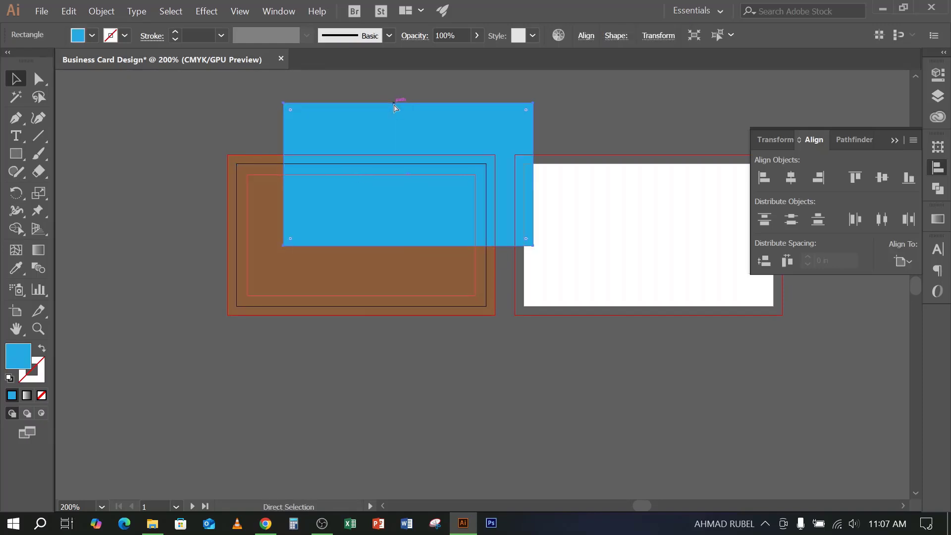
{"action": "key", "text": "ctrl+z"}
{"action": "left_click", "coordinate": [373, 215]}
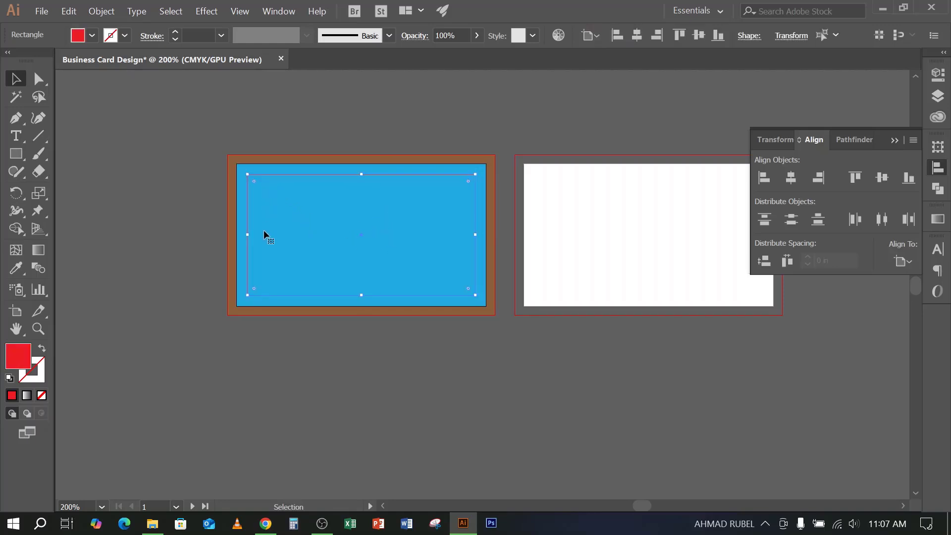
{"action": "left_click_drag", "start_coordinate": [405, 224], "coordinate": [474, 152]}
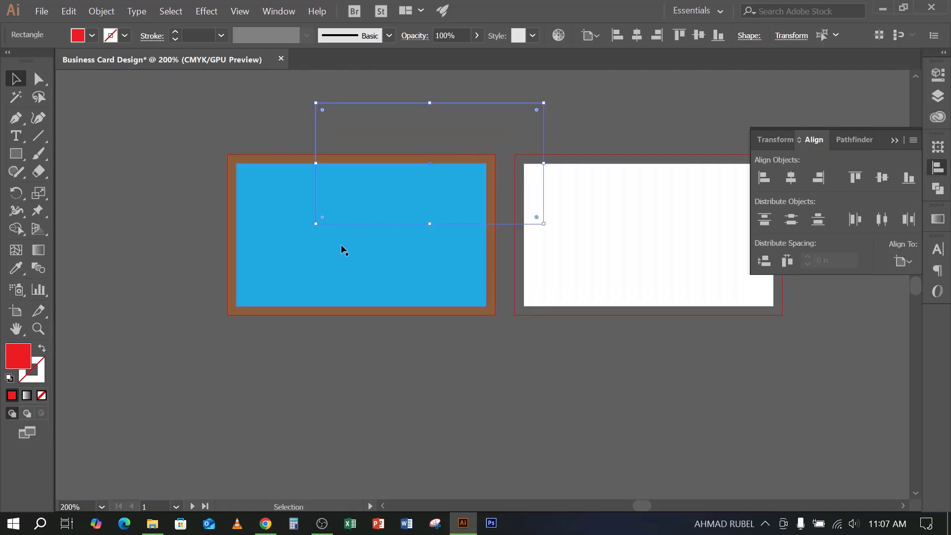
{"action": "key", "text": "ctrl+z"}
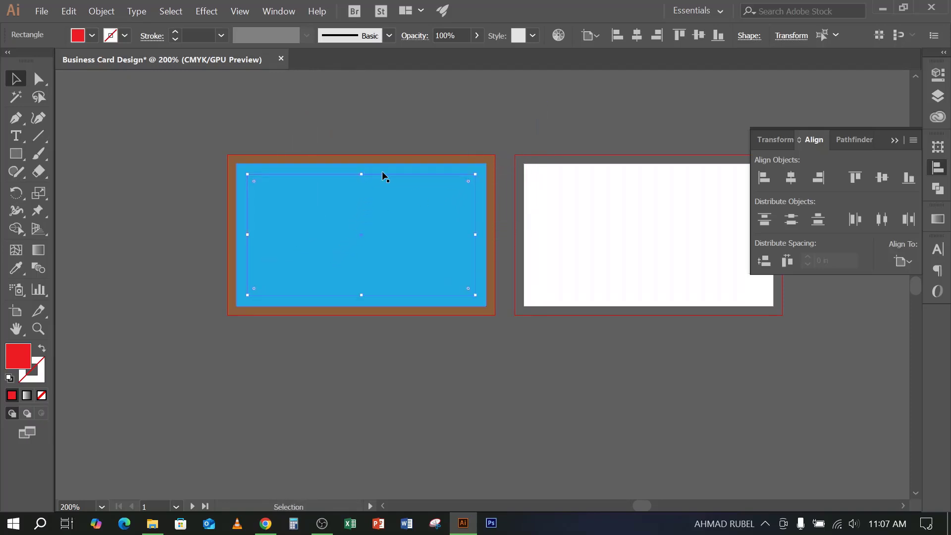
{"action": "left_click", "coordinate": [386, 169]}
{"action": "left_click_drag", "start_coordinate": [388, 168], "coordinate": [465, 115]}
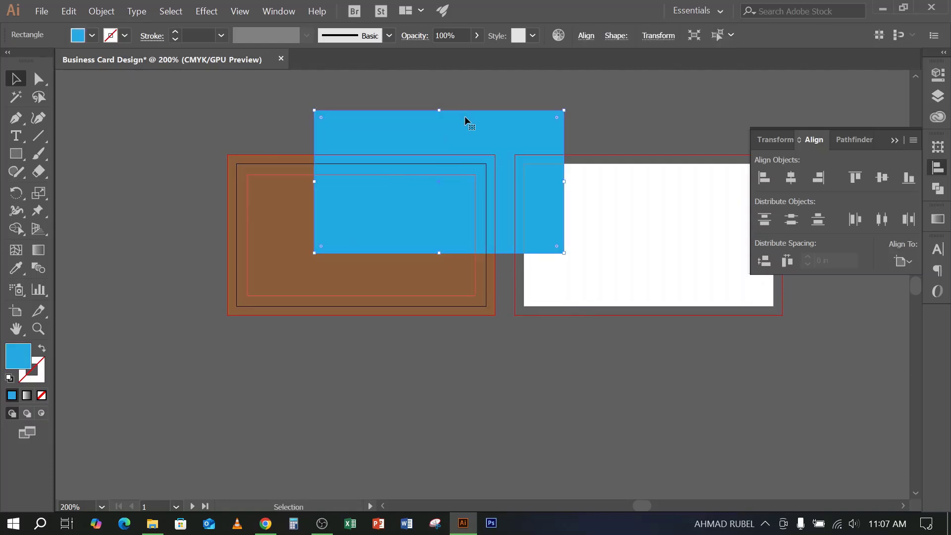
{"action": "key", "text": "ctrl+z"}
{"action": "left_click", "coordinate": [352, 232]}
{"action": "left_click_drag", "start_coordinate": [352, 234], "coordinate": [421, 159]}
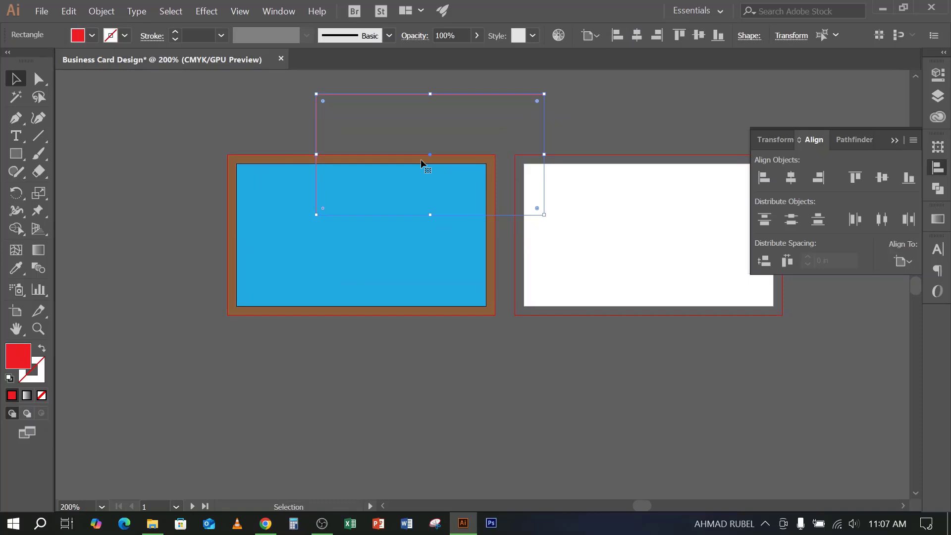
{"action": "key", "text": "ctrl+z"}
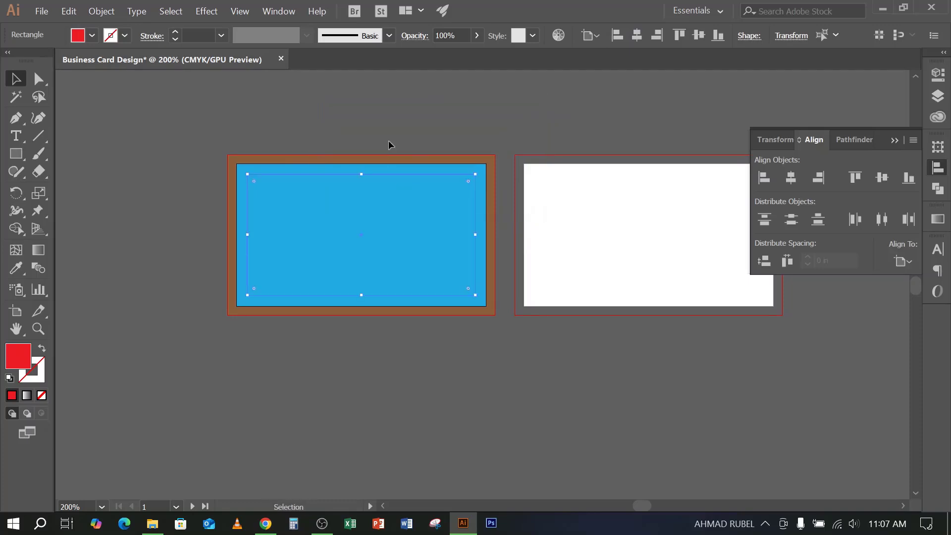
{"action": "left_click", "coordinate": [414, 116]}
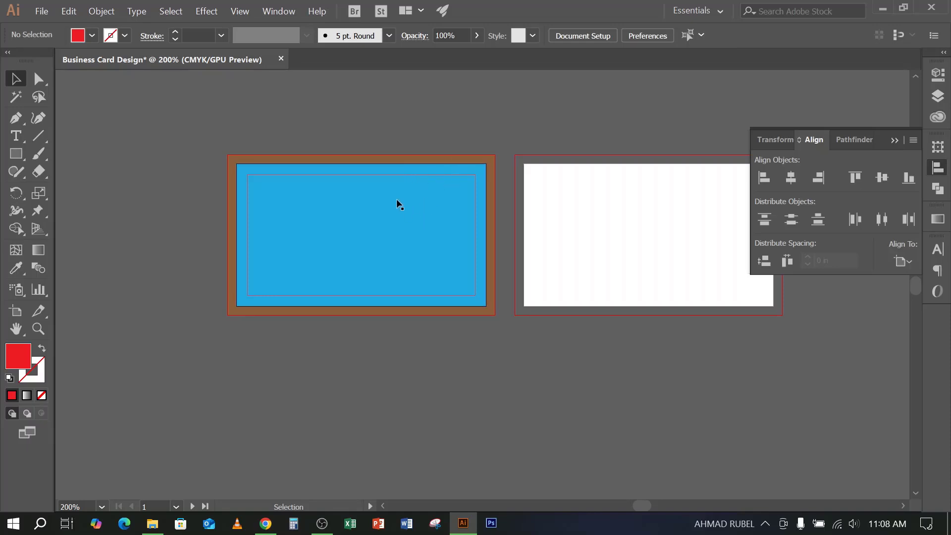
Lock the guides in the document
{"action": "right_click", "coordinate": [382, 202]}
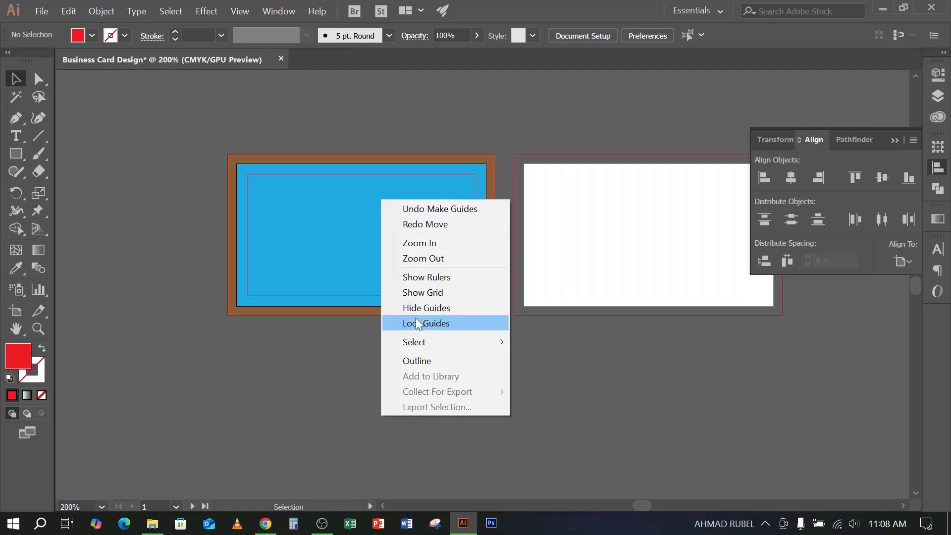
{"action": "left_click", "coordinate": [370, 109]}
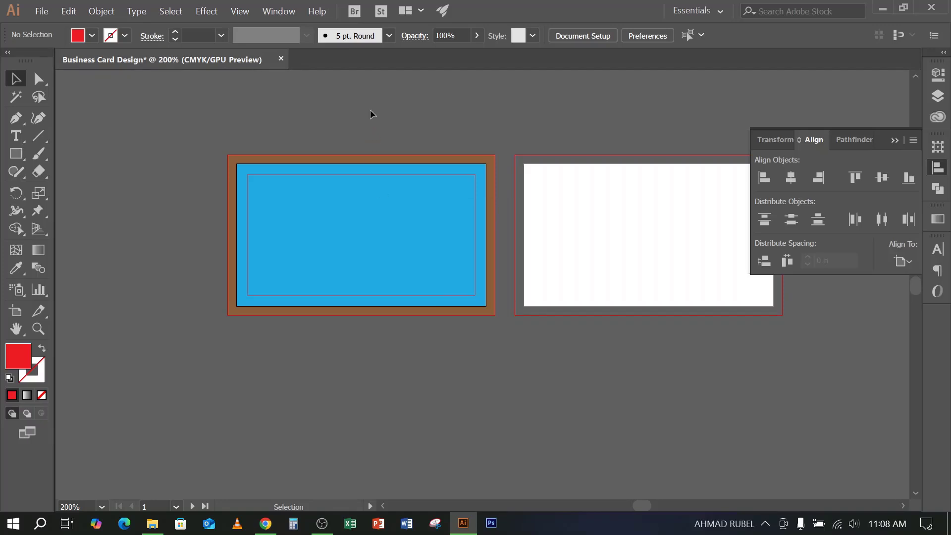
{"action": "right_click", "coordinate": [357, 189]}
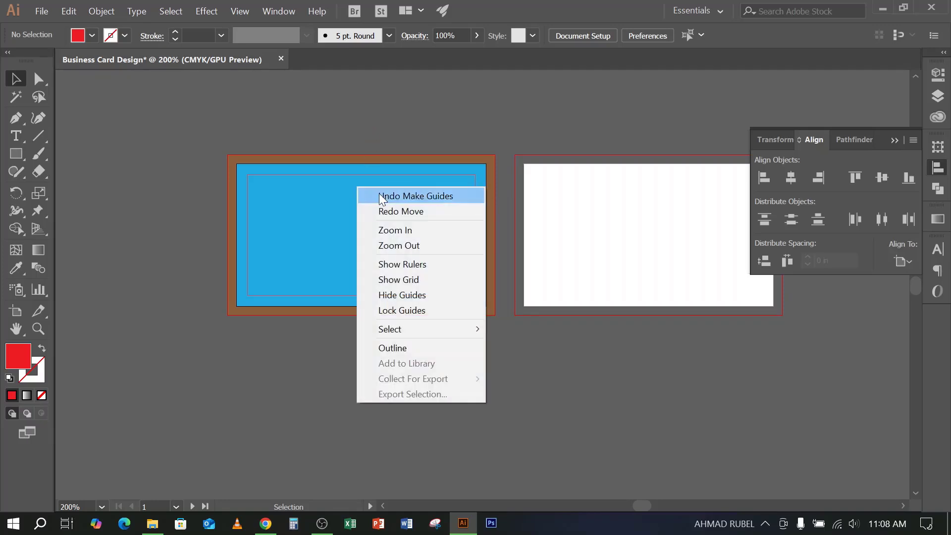
{"action": "left_click", "coordinate": [385, 312]}
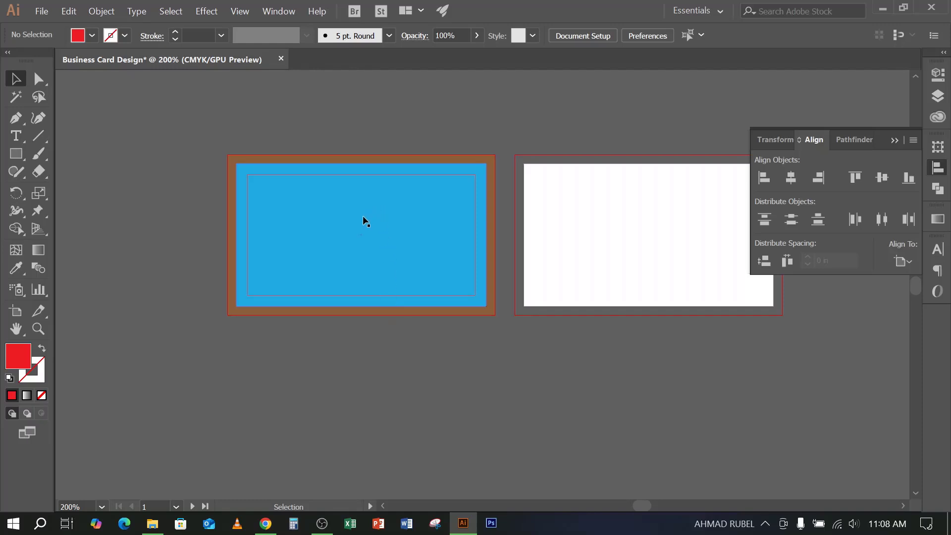
Move the blue rectangle away with the guides locked, undo the move and deselect it
{"action": "left_click", "coordinate": [333, 224]}
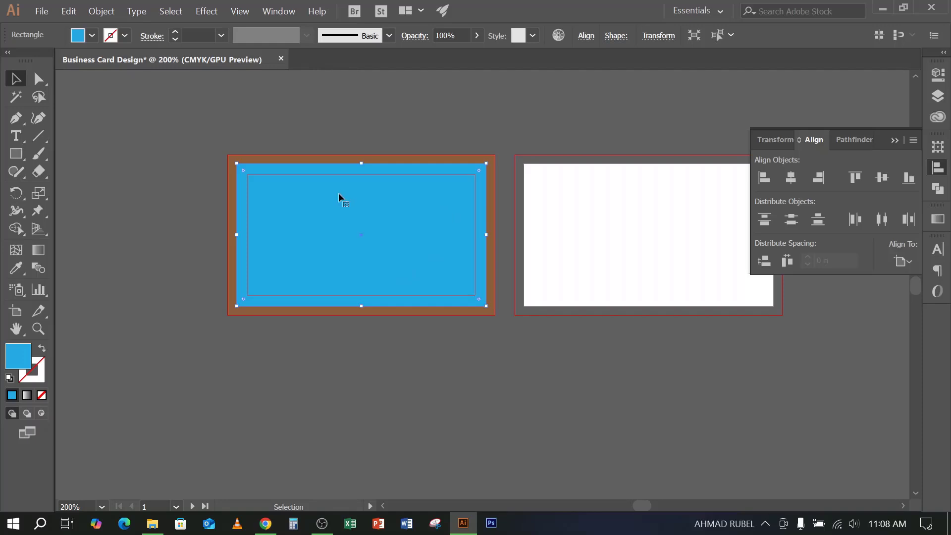
{"action": "left_click_drag", "start_coordinate": [327, 231], "coordinate": [362, 155]}
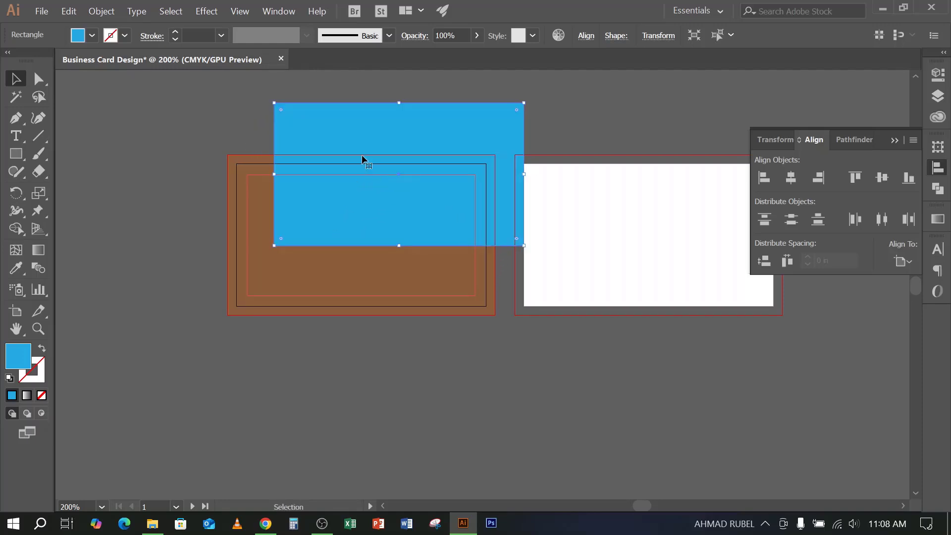
{"action": "key", "text": "ctrl+z"}
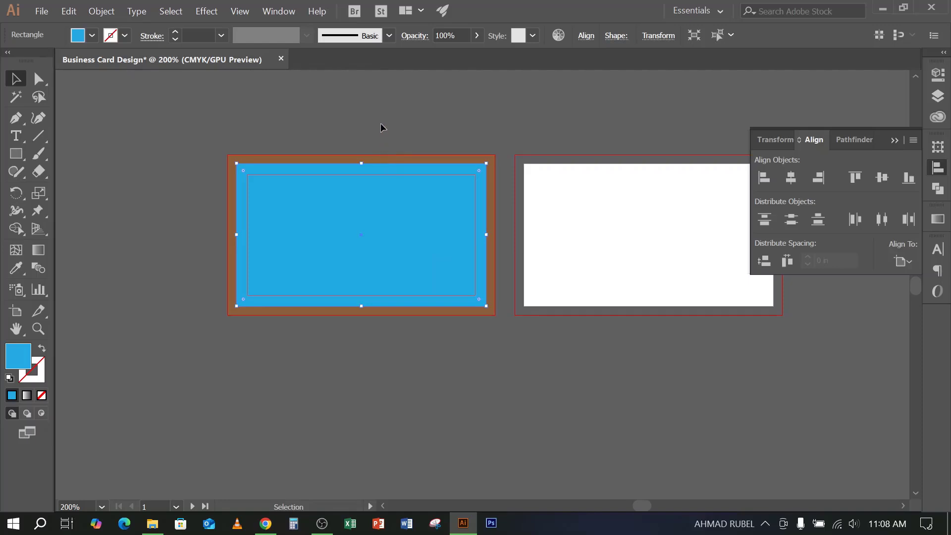
{"action": "left_click", "coordinate": [418, 120]}
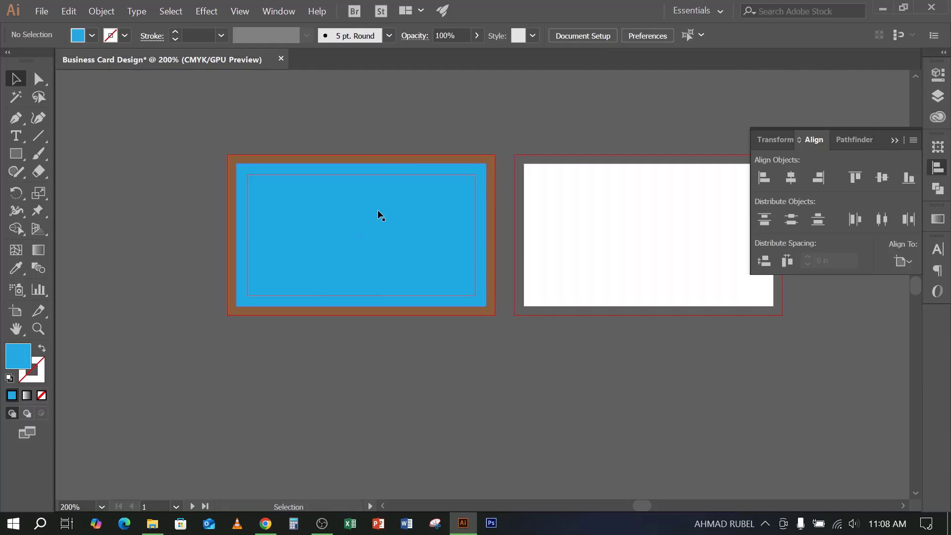
Move the blue rectangle and cut it from the first artboard
{"action": "left_click", "coordinate": [367, 232]}
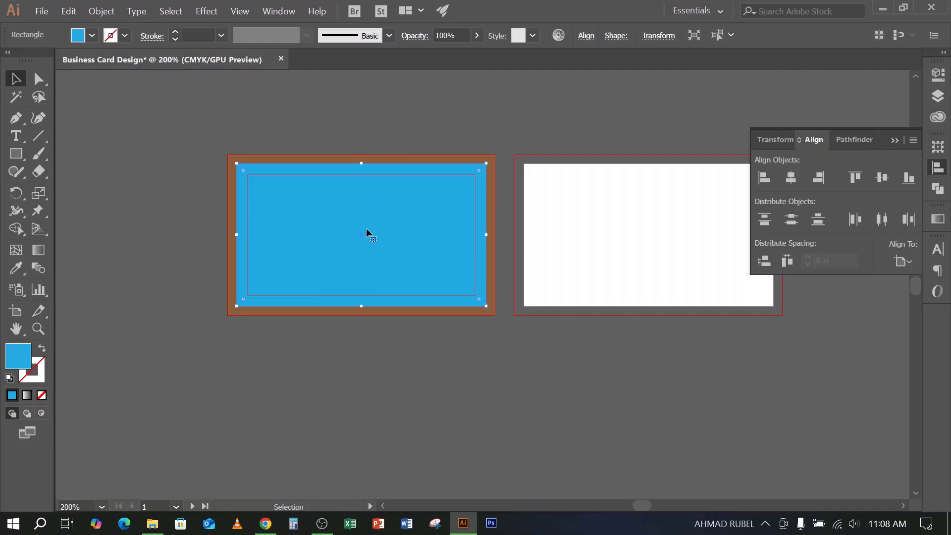
{"action": "left_click_drag", "start_coordinate": [367, 232], "coordinate": [409, 195]}
{"action": "key", "text": "Delete"}
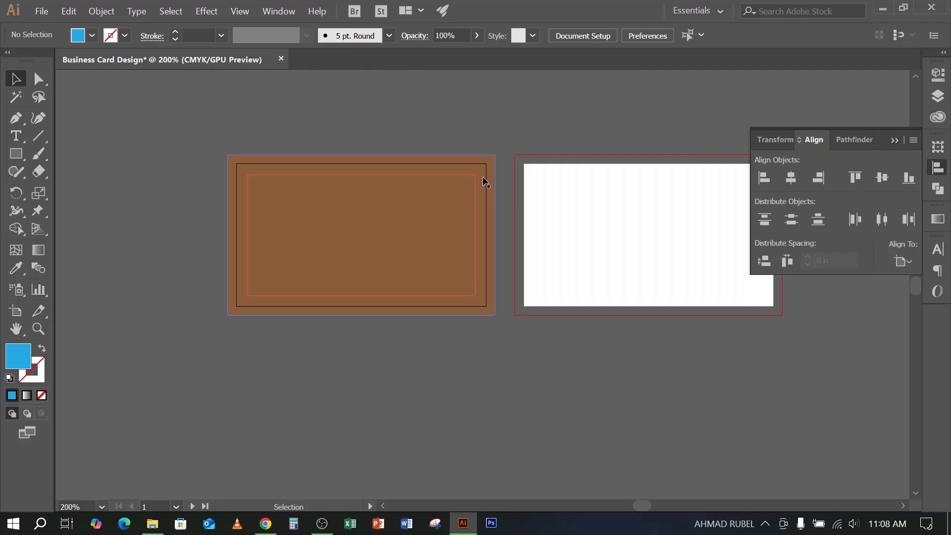
{"action": "left_click", "coordinate": [322, 523]}
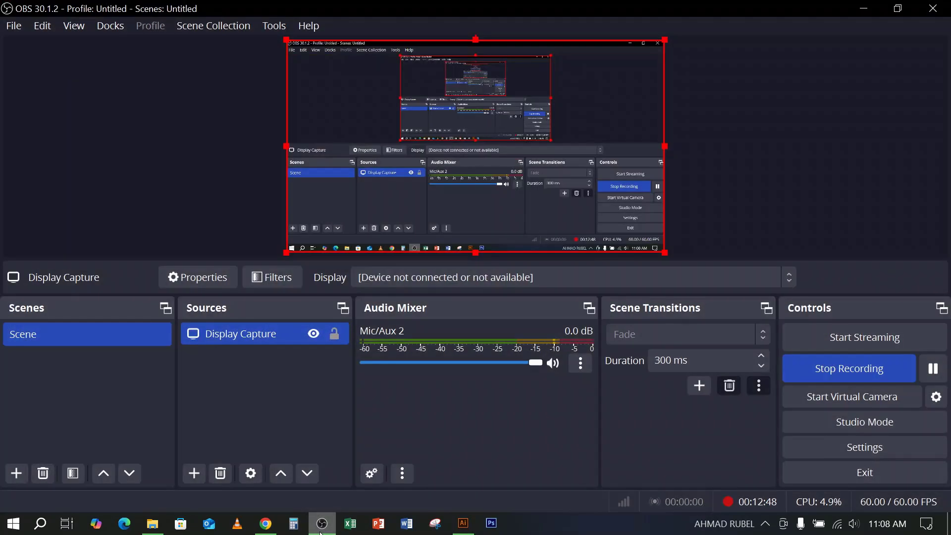
{"action": "left_click", "coordinate": [322, 523]}
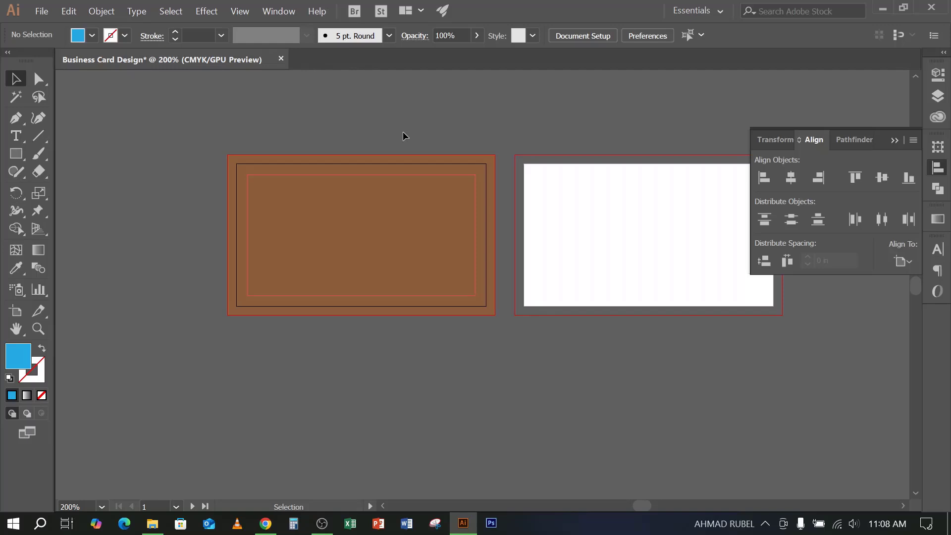
{"action": "left_click", "coordinate": [407, 166]}
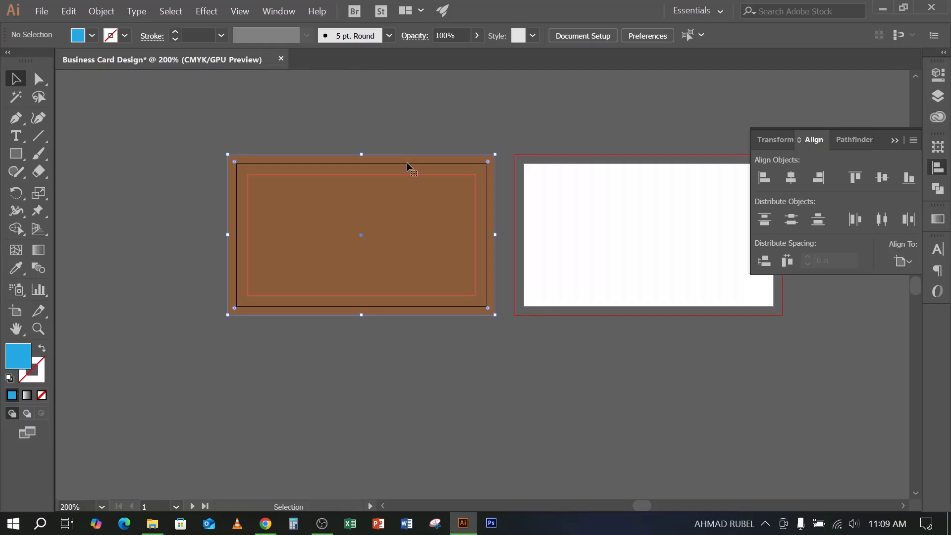
{"action": "left_click", "coordinate": [412, 139]}
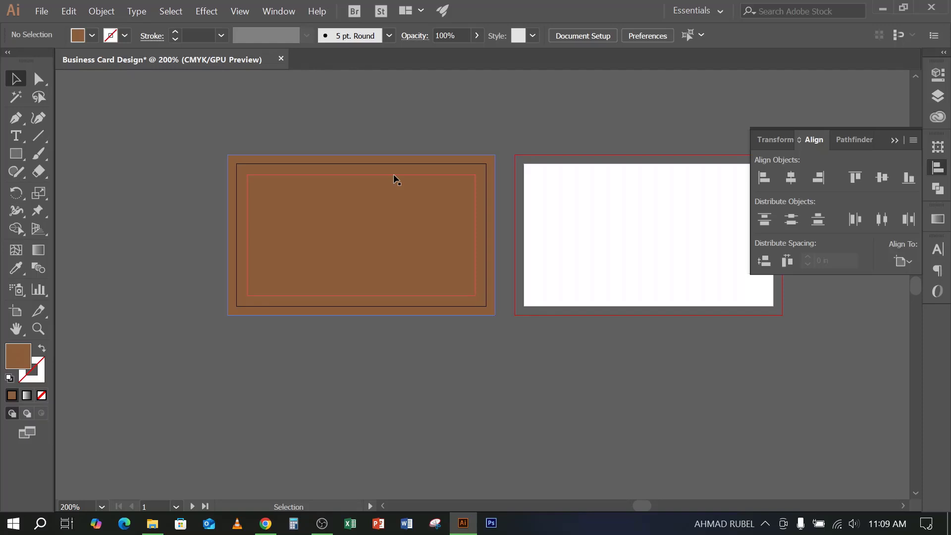
Paste the blue rectangle, and undo back to the state before it was moved and cut
{"action": "key", "text": "ctrl+v"}
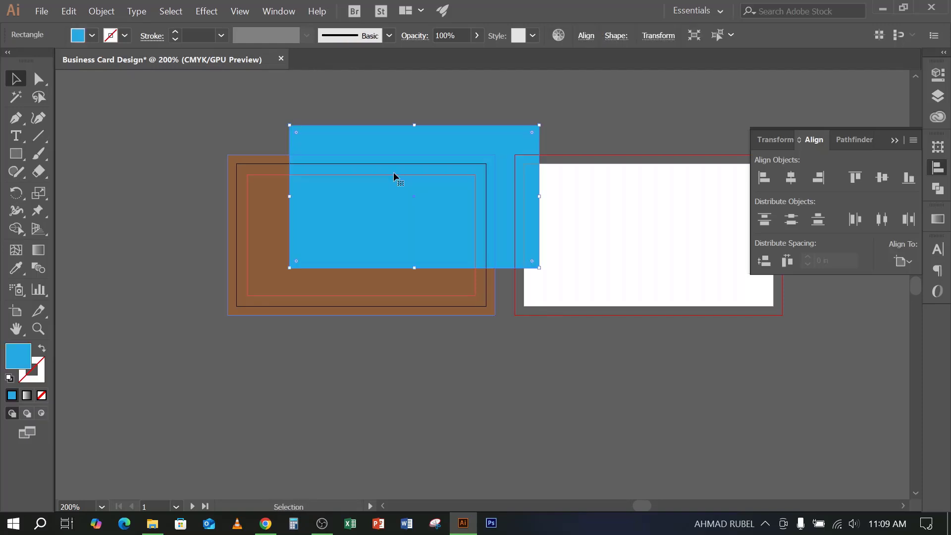
{"action": "key", "text": "ctrl+z"}
{"action": "key", "text": "ctrl+f"}
{"action": "right_click", "coordinate": [360, 209]}
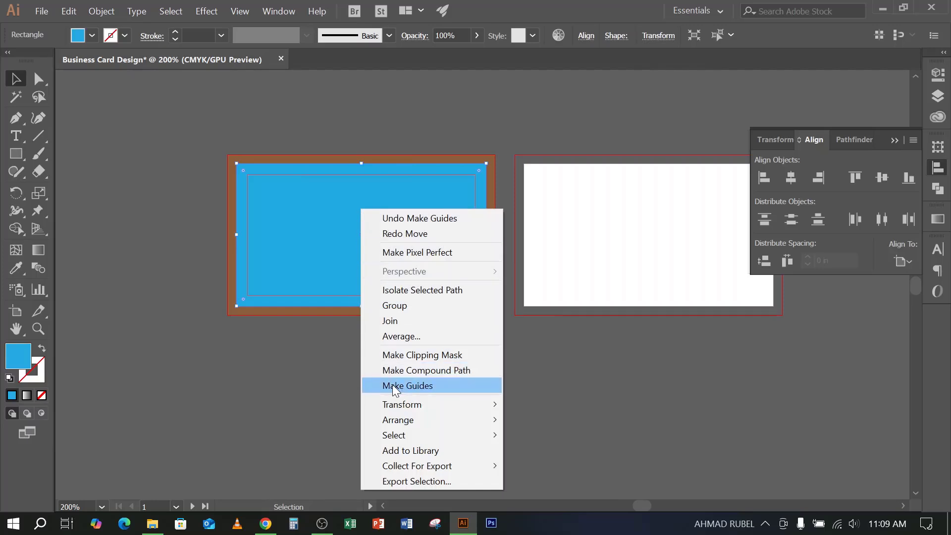
{"action": "left_click", "coordinate": [344, 399]}
Unlock the guides and delete the inset guide rectangle from the first artboard
{"action": "right_click", "coordinate": [377, 174]}
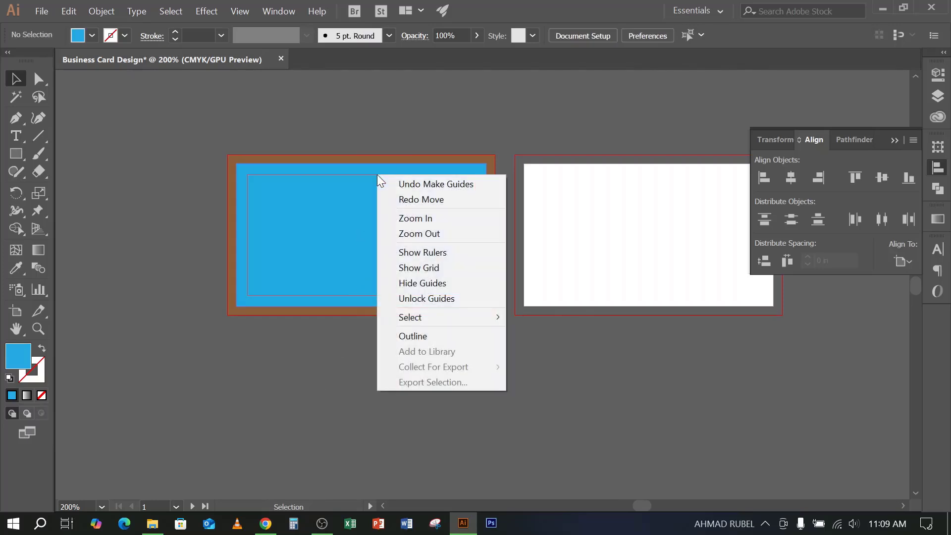
{"action": "left_click", "coordinate": [425, 298]}
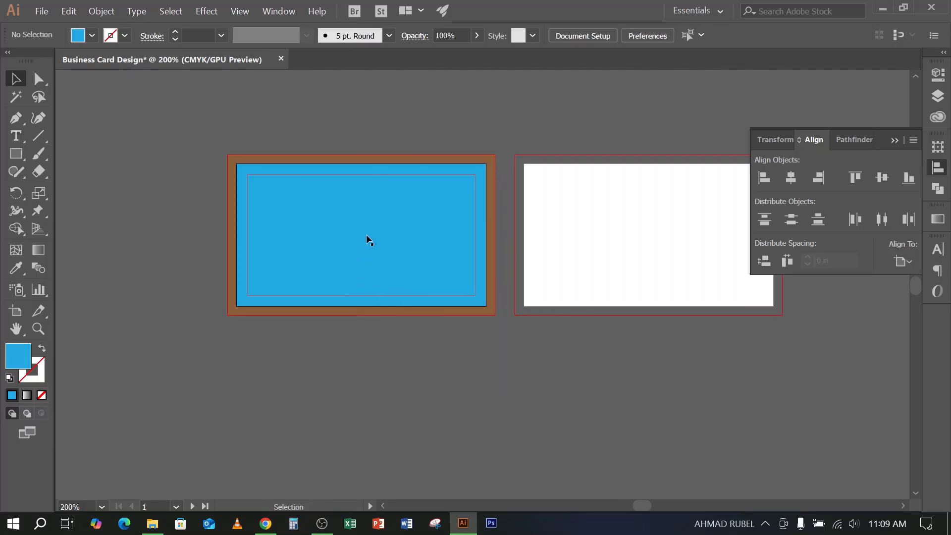
{"action": "key", "text": "Delete"}
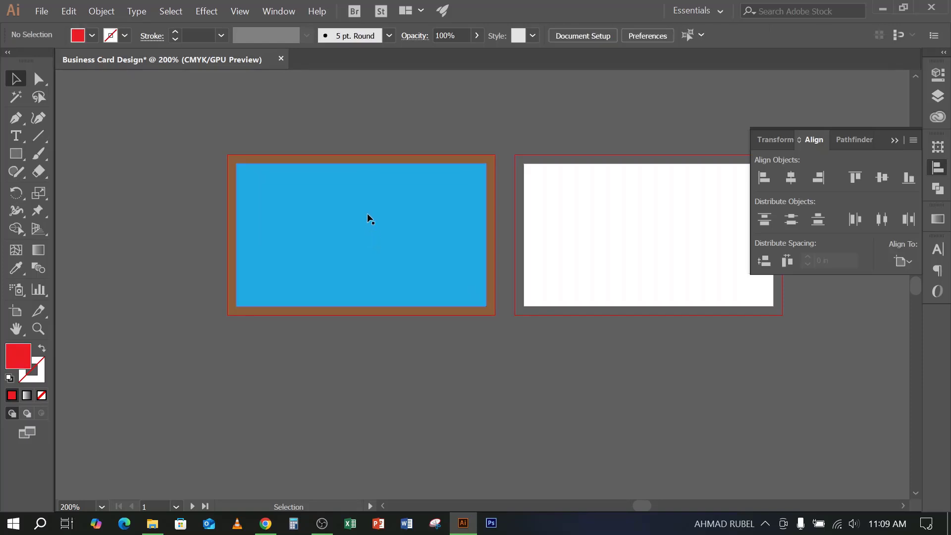
Delete the blue rectangle from the first artboard, and undo back to before the inset guide was deleted
{"action": "left_click", "coordinate": [367, 213]}
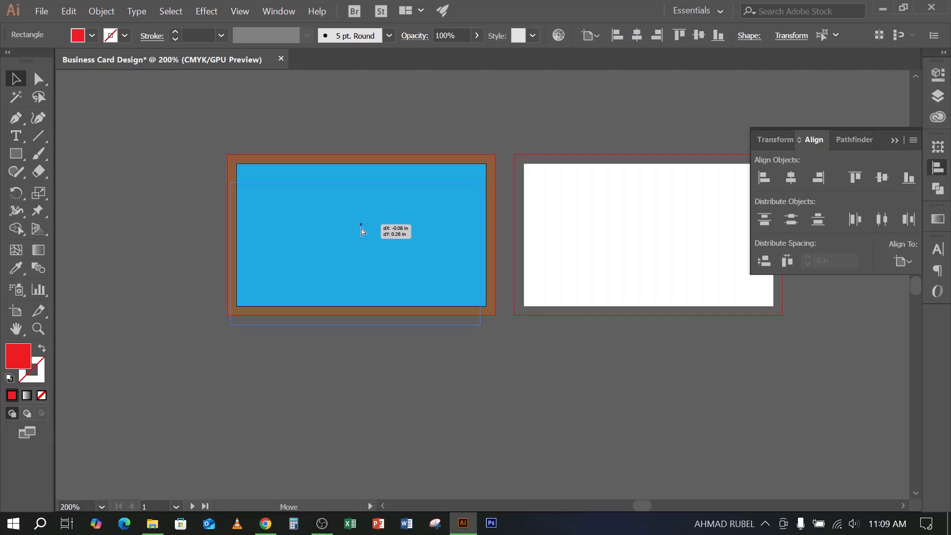
{"action": "left_click", "coordinate": [466, 129]}
{"action": "key", "text": "ctrl+="}
{"action": "key", "text": "ctrl+="}
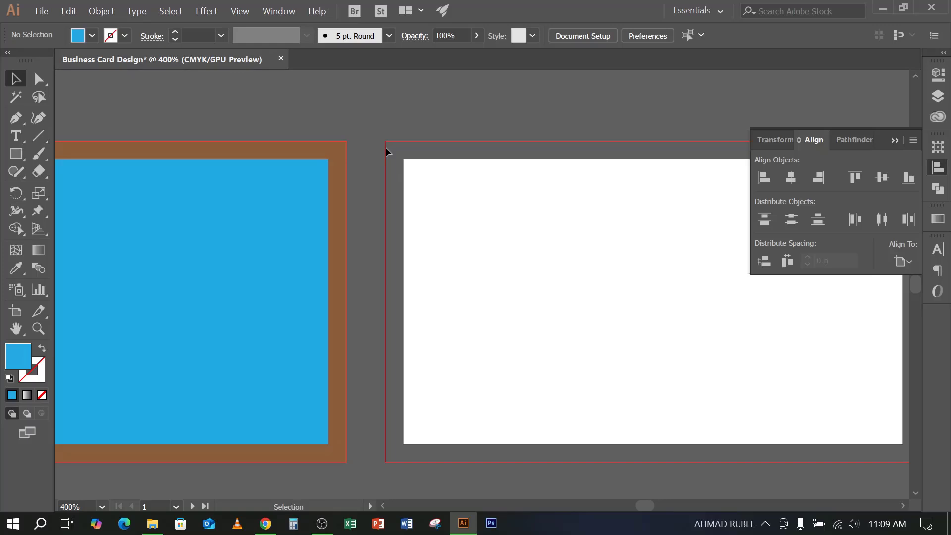
{"action": "left_click", "coordinate": [343, 155]}
{"action": "left_click", "coordinate": [320, 167]}
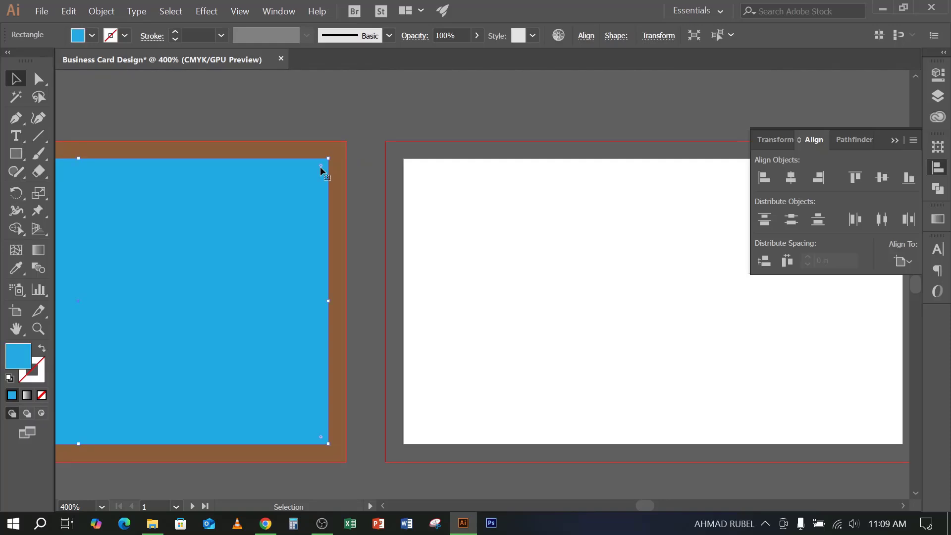
{"action": "key", "text": "Delete"}
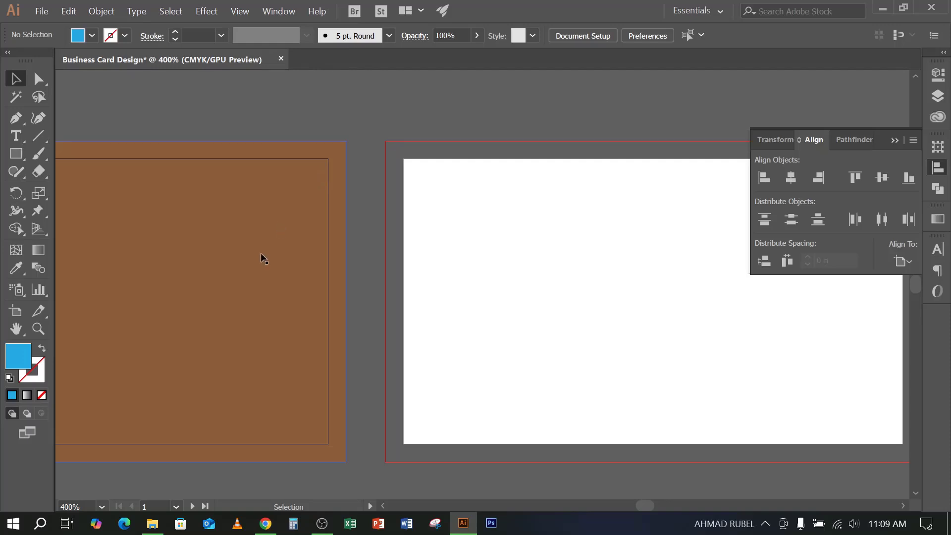
{"action": "key", "text": "ctrl+z"}
{"action": "left_click", "coordinate": [379, 178]}
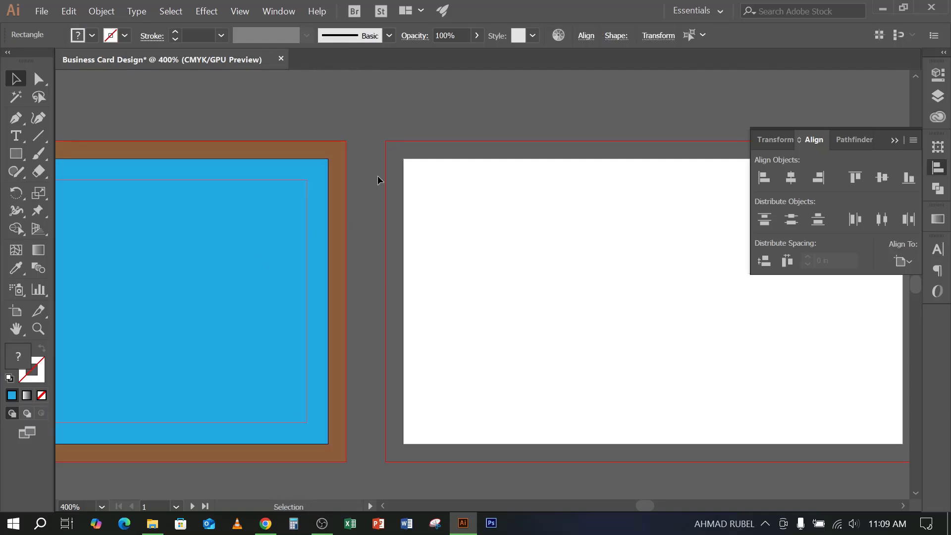
{"action": "left_click_drag", "start_coordinate": [362, 157], "coordinate": [711, 159]}
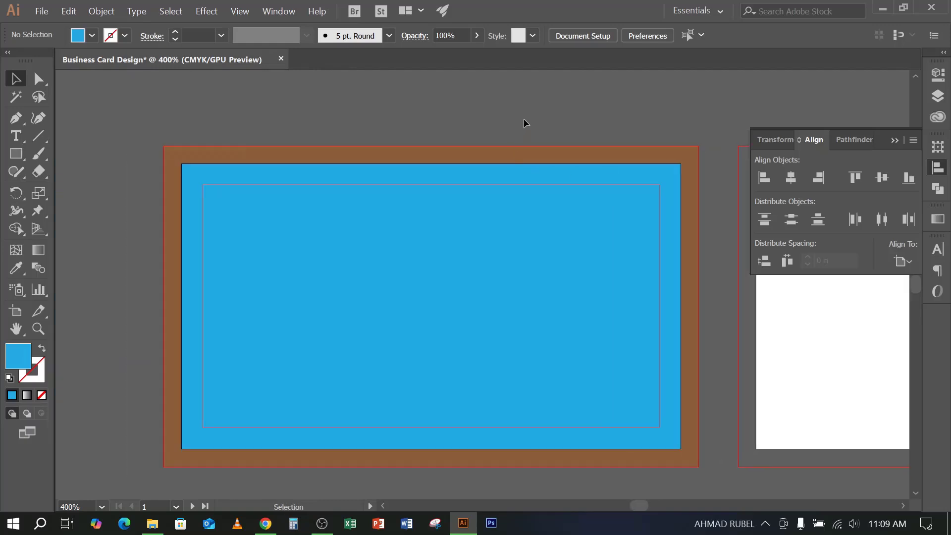
Move the blue rectangle up off the card and delete it, undo both changes, and deselect it
{"action": "left_click", "coordinate": [488, 172]}
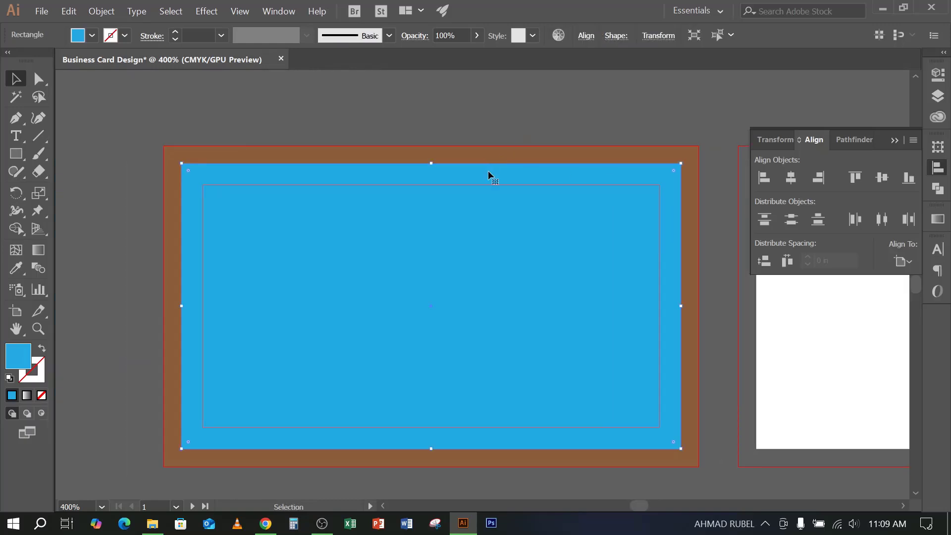
{"action": "left_click_drag", "start_coordinate": [490, 172], "coordinate": [532, 116]}
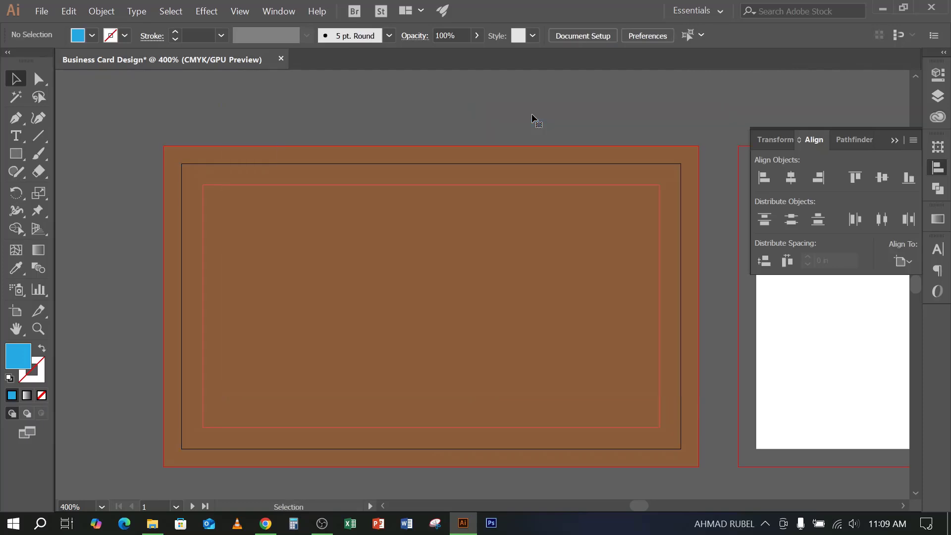
{"action": "key", "text": "ctrl+z"}
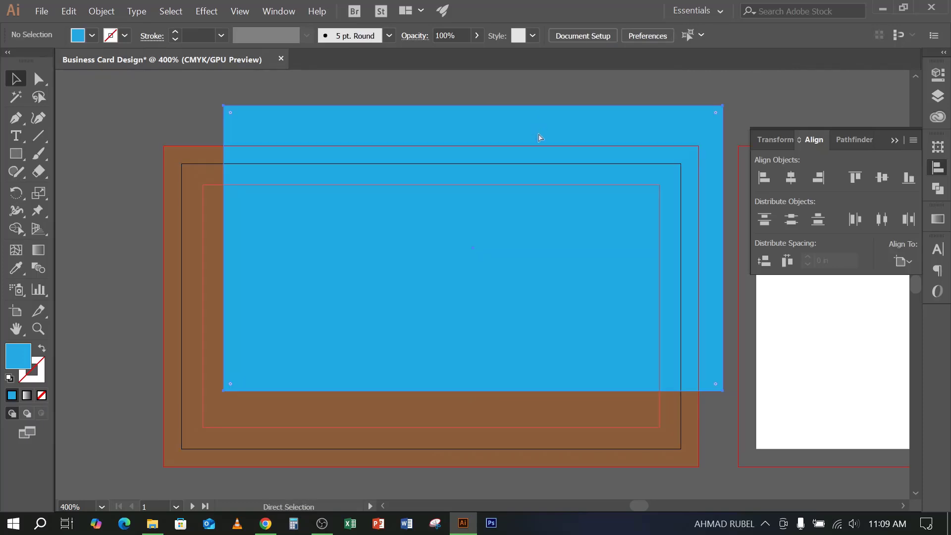
{"action": "key", "text": "ctrl+z"}
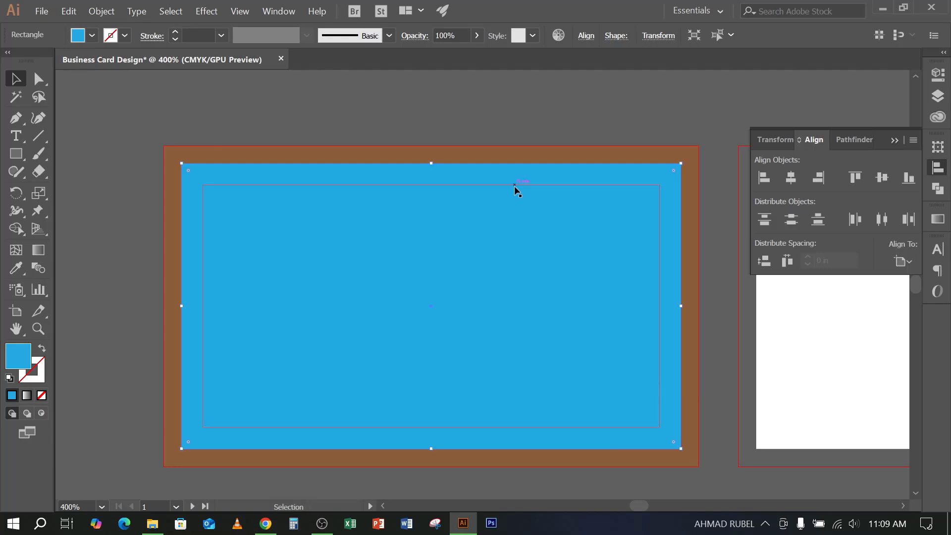
{"action": "left_click", "coordinate": [514, 120]}
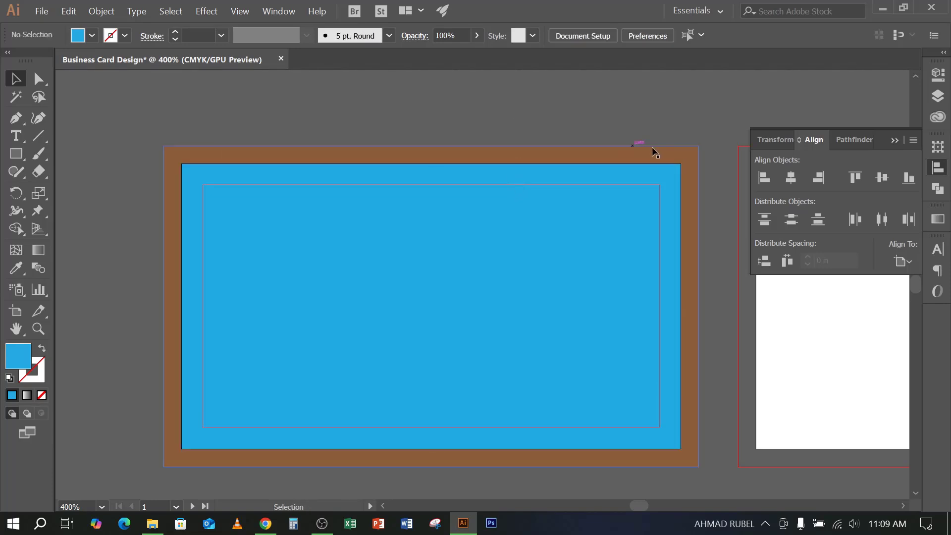
Draw a small blue rectangle from the second artboard's upper-left bleed corner to the card edge, and remove it
{"action": "key", "text": "space"}
{"action": "left_click_drag", "start_coordinate": [700, 202], "coordinate": [481, 202]}
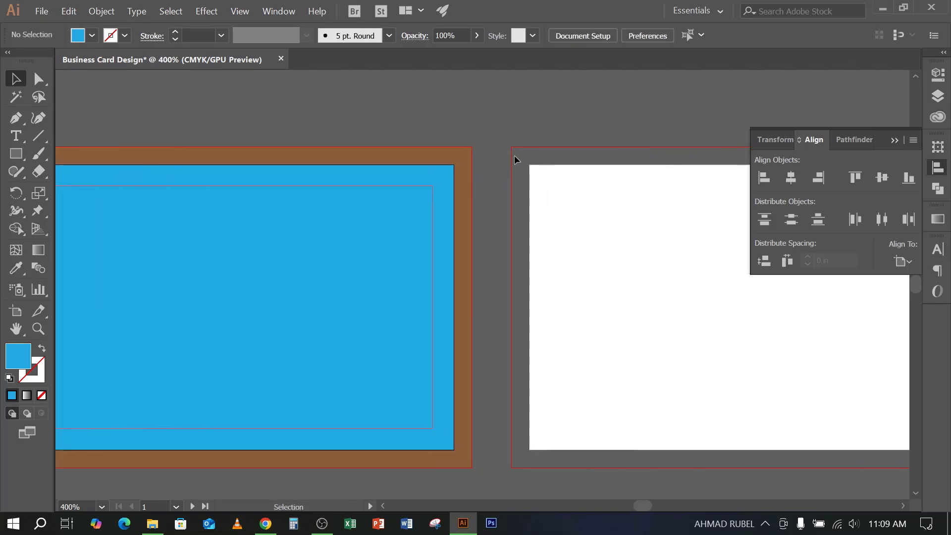
{"action": "left_click", "coordinate": [17, 135]}
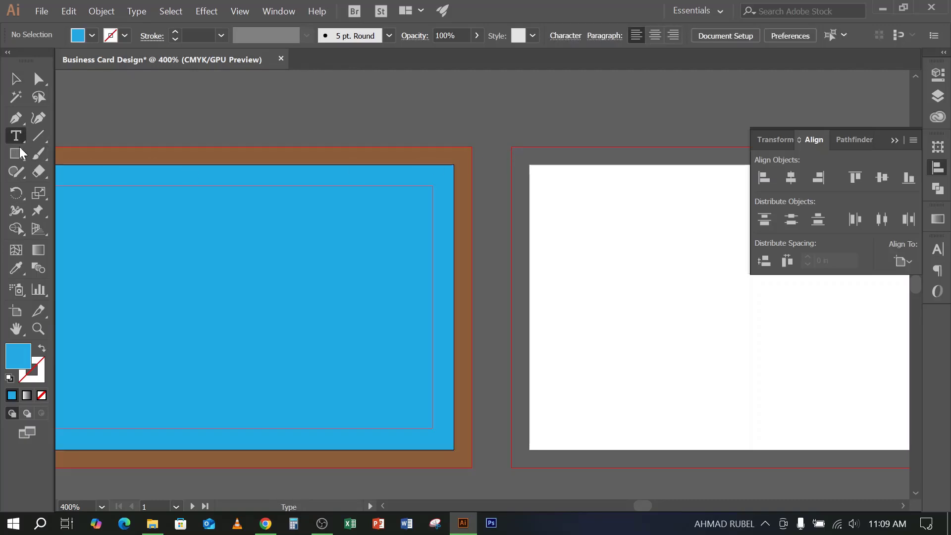
{"action": "left_click", "coordinate": [17, 152]}
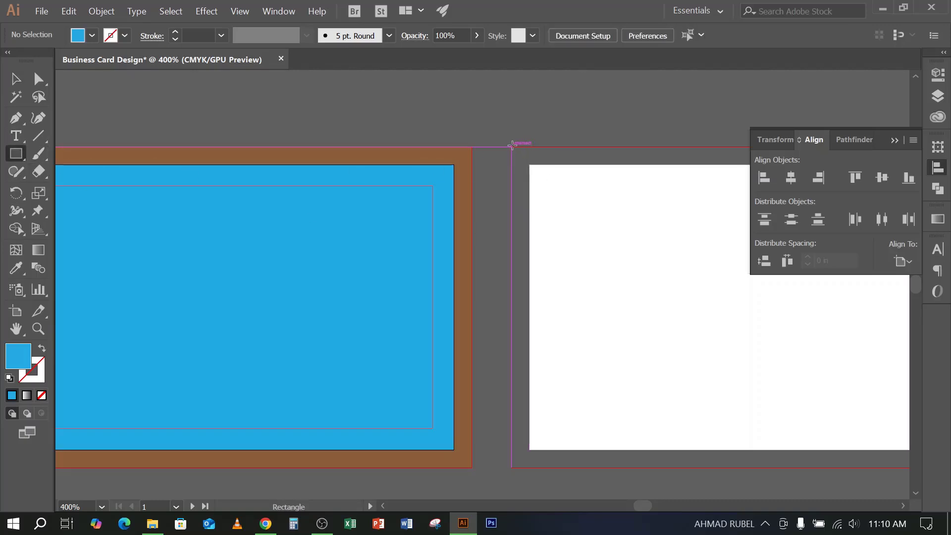
{"action": "left_click_drag", "start_coordinate": [511, 147], "coordinate": [529, 192]}
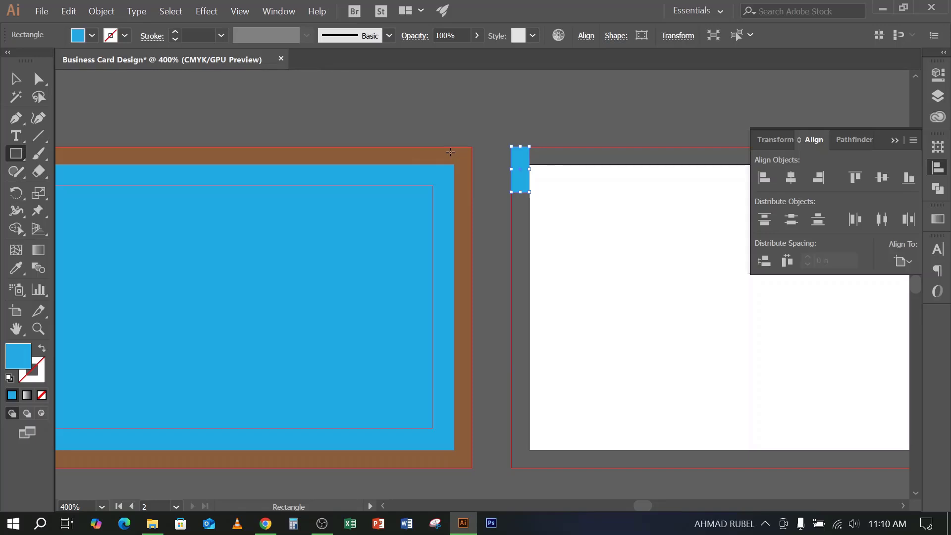
{"action": "left_click", "coordinate": [16, 79]}
{"action": "key", "text": "ctrl+shift+a"}
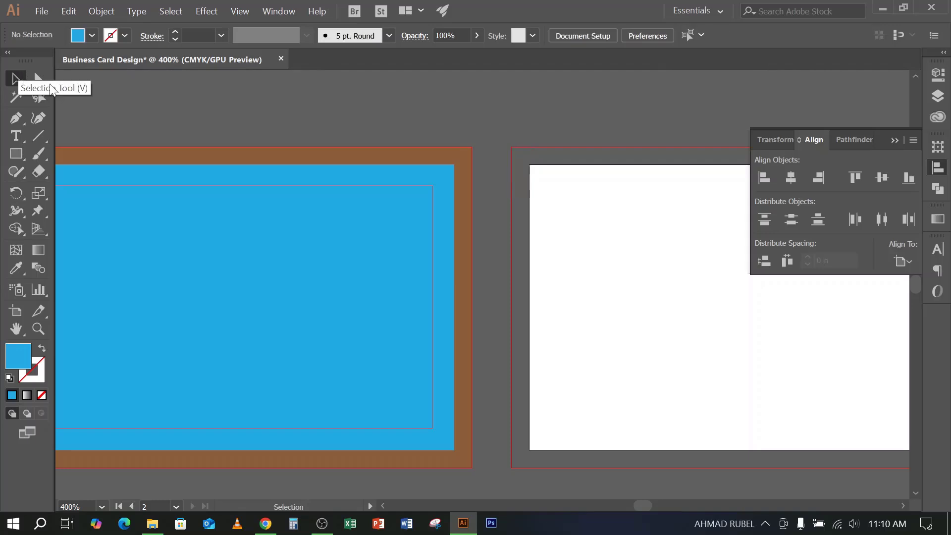
Delete the blue card rectangle from the first artboard
{"action": "left_click", "coordinate": [394, 174]}
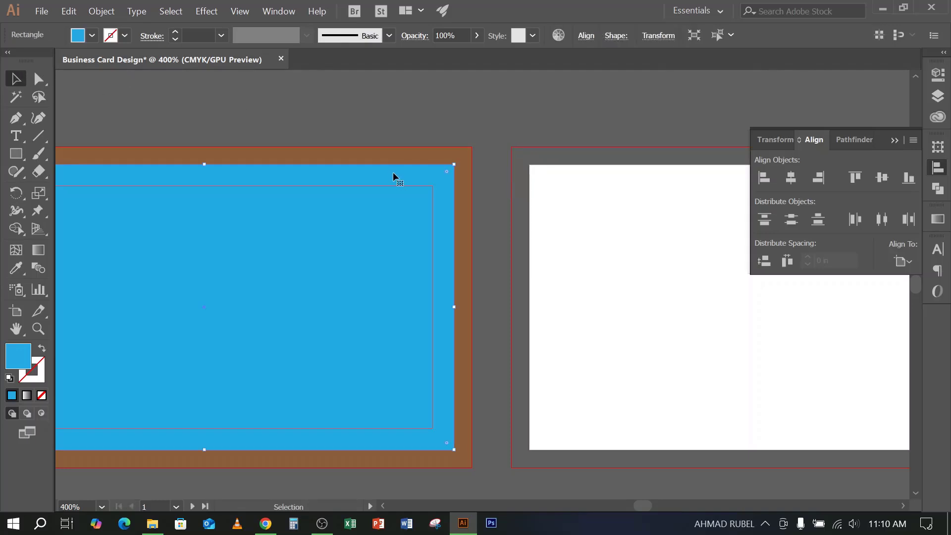
{"action": "key", "text": "Delete"}
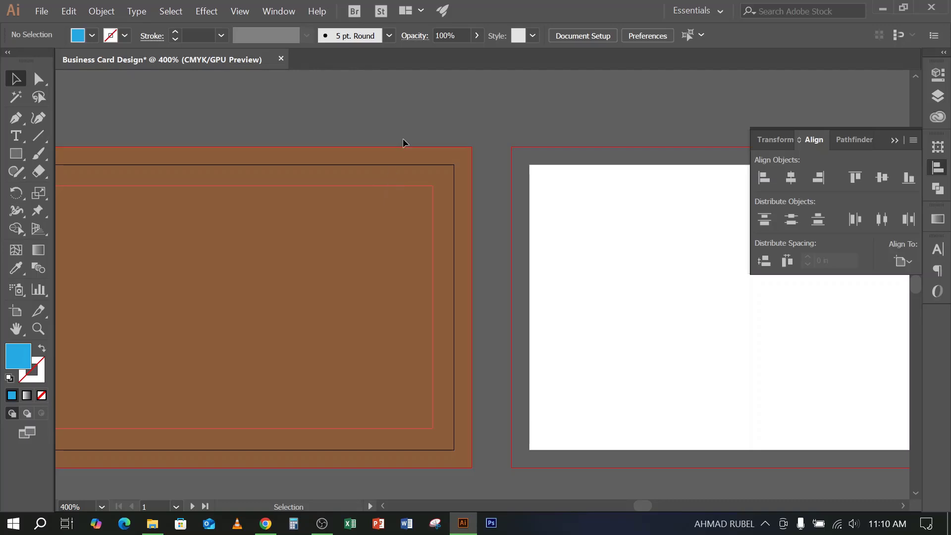
{"action": "scroll", "coordinate": [409, 121], "scroll_direction": "down", "scroll_amount": 1}
{"action": "left_click_drag", "start_coordinate": [365, 159], "coordinate": [520, 157]}
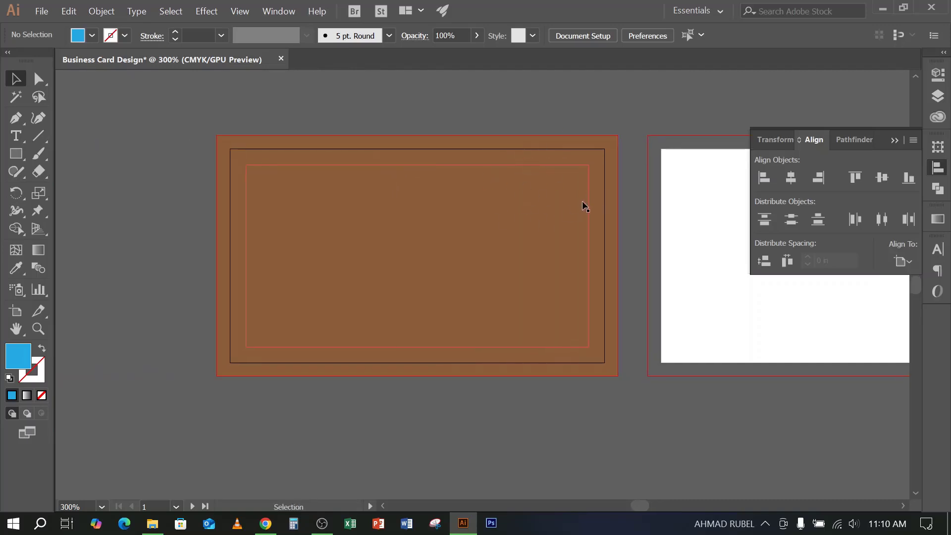
Fill the brown bleed rectangle on the first artboard with white and deselect it
{"action": "left_click", "coordinate": [597, 145]}
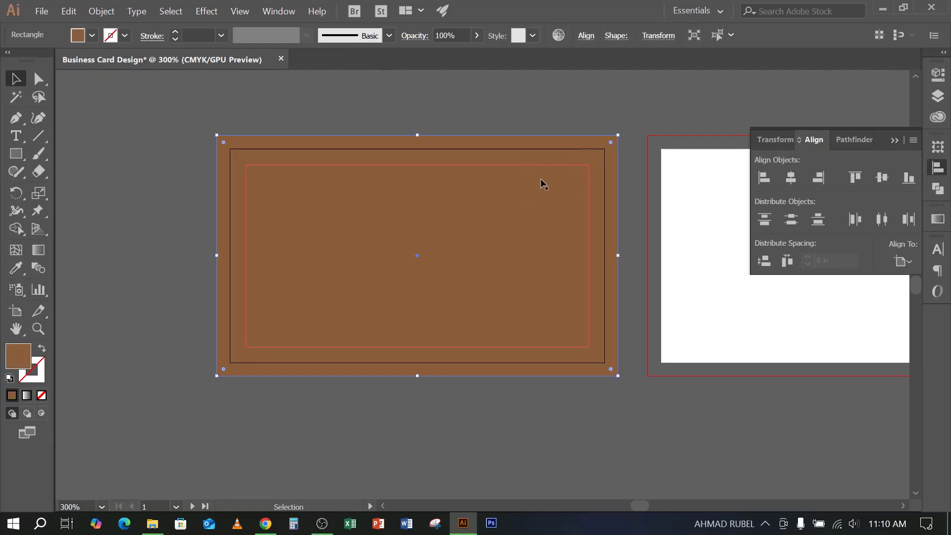
{"action": "left_click", "coordinate": [92, 35]}
{"action": "left_click", "coordinate": [31, 61]}
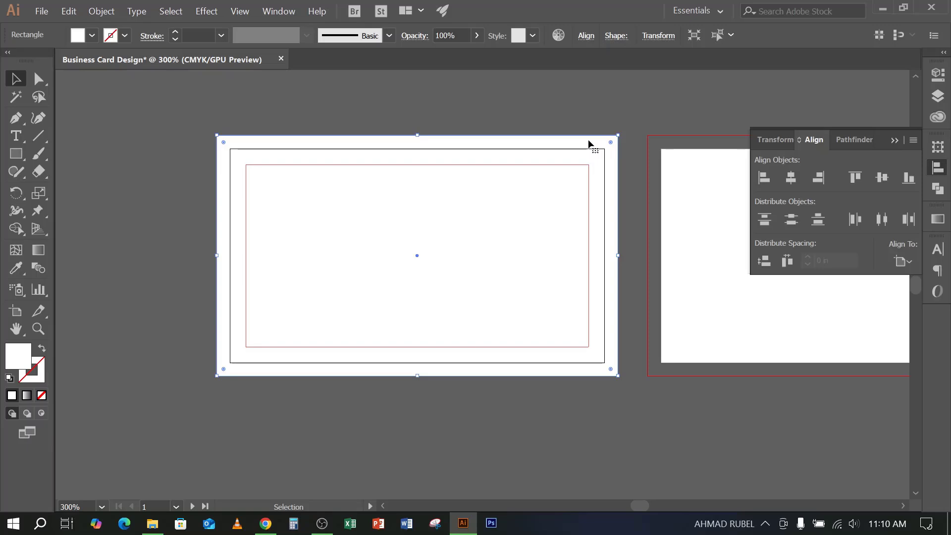
{"action": "left_click", "coordinate": [572, 109]}
{"action": "scroll", "coordinate": [535, 159], "scroll_direction": "down", "scroll_amount": 1}
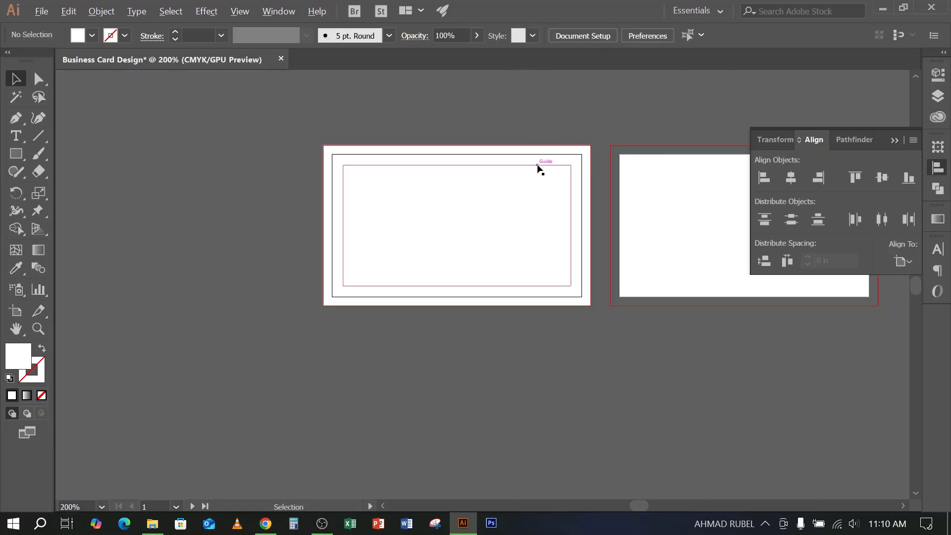
{"action": "scroll", "coordinate": [538, 168], "scroll_direction": "down", "scroll_amount": 1}
{"action": "scroll", "coordinate": [495, 159], "scroll_direction": "left", "scroll_amount": 3}
{"action": "left_click_drag", "start_coordinate": [387, 140], "coordinate": [414, 310]}
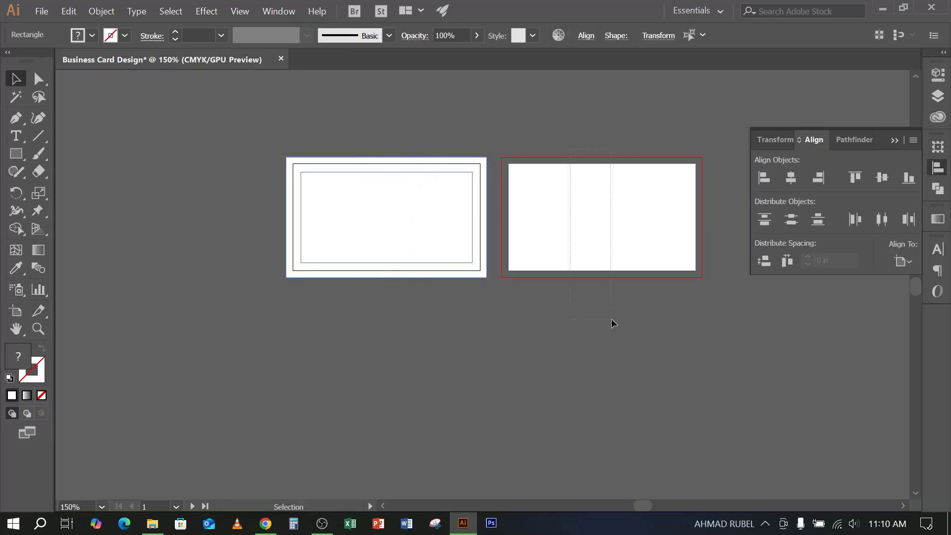
{"action": "left_click", "coordinate": [573, 185]}
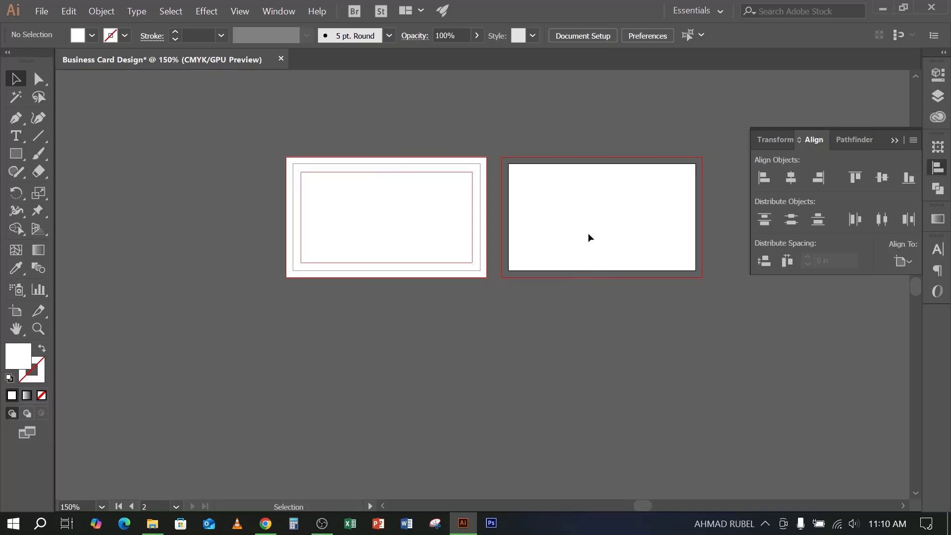
{"action": "left_click_drag", "start_coordinate": [589, 235], "coordinate": [570, 169]}
{"action": "scroll", "coordinate": [583, 244], "scroll_direction": "up", "scroll_amount": 1}
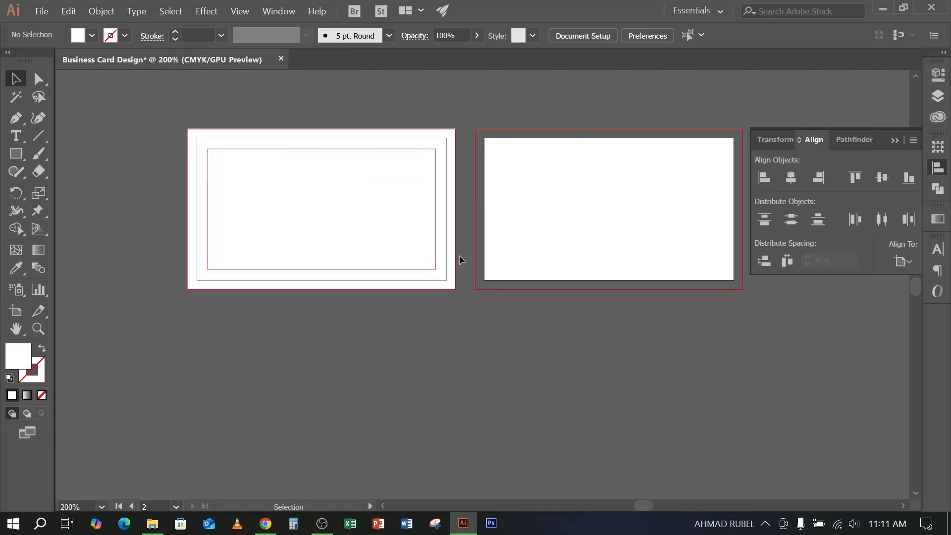
{"action": "right_click", "coordinate": [299, 170]}
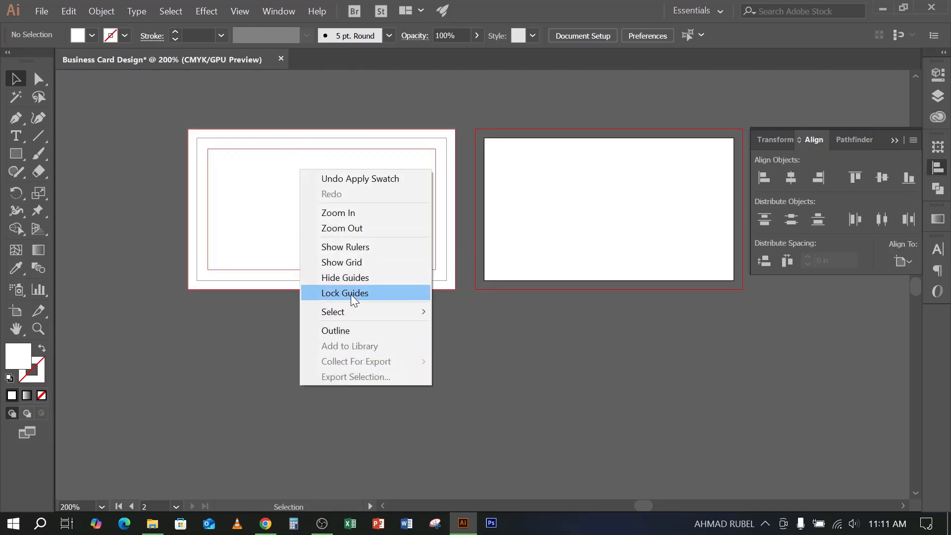
{"action": "left_click", "coordinate": [208, 333]}
{"action": "right_click", "coordinate": [286, 147]}
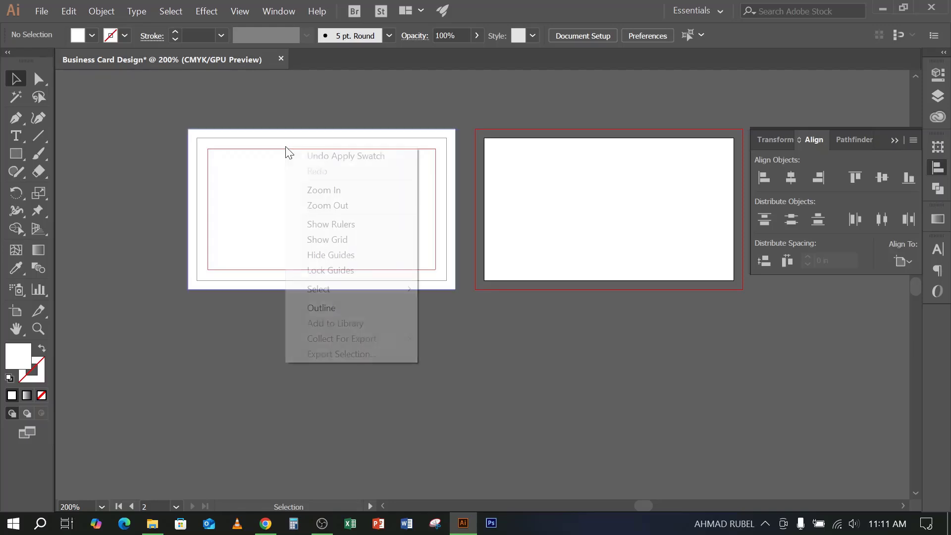
{"action": "left_click", "coordinate": [331, 270]}
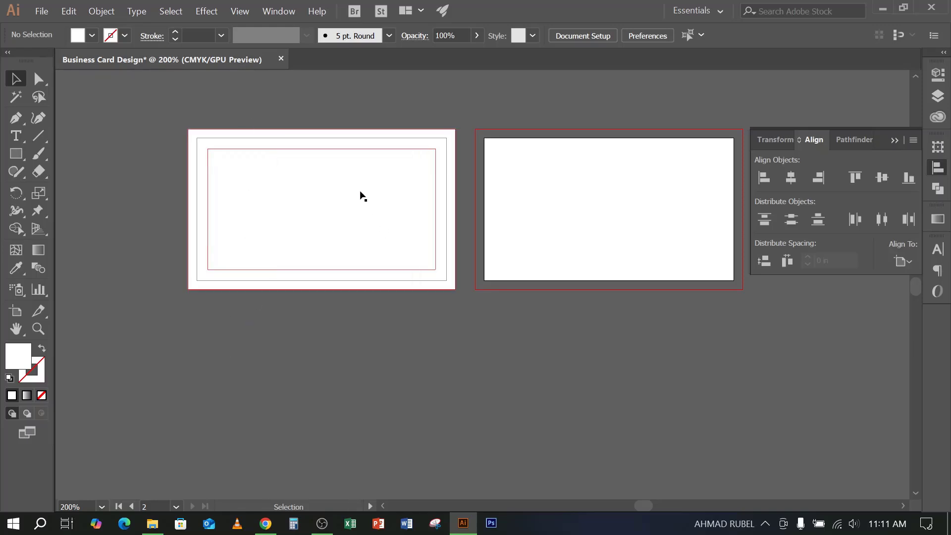
Move the unlocked inset guide toward the second artboard twice, undoing each move, and deselect it
{"action": "left_click_drag", "start_coordinate": [372, 223], "coordinate": [471, 174]}
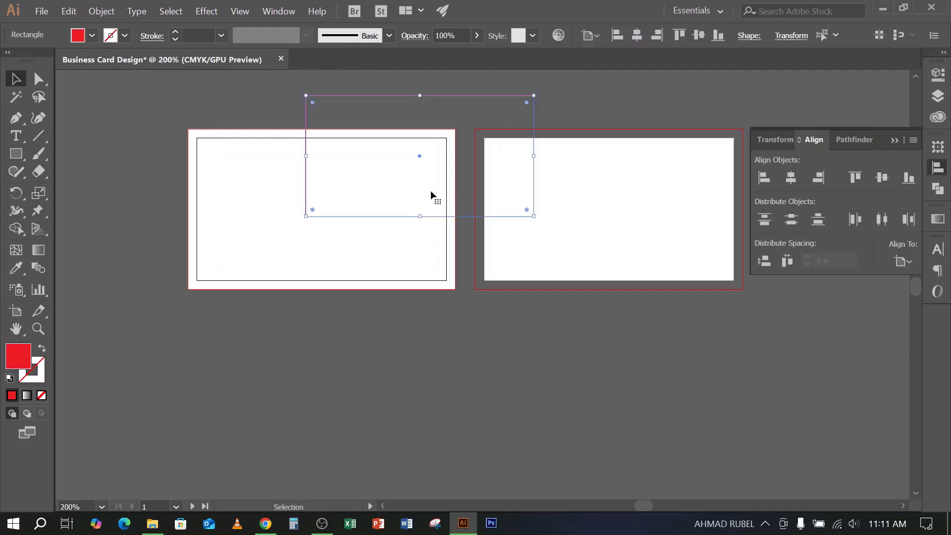
{"action": "key", "text": "ctrl+z"}
{"action": "left_click_drag", "start_coordinate": [384, 245], "coordinate": [424, 206]}
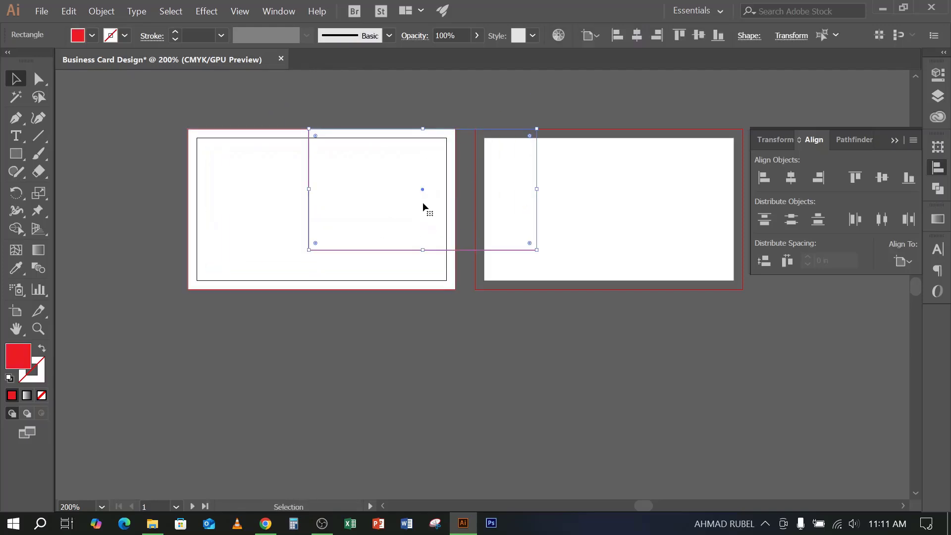
{"action": "key", "text": "ctrl+z"}
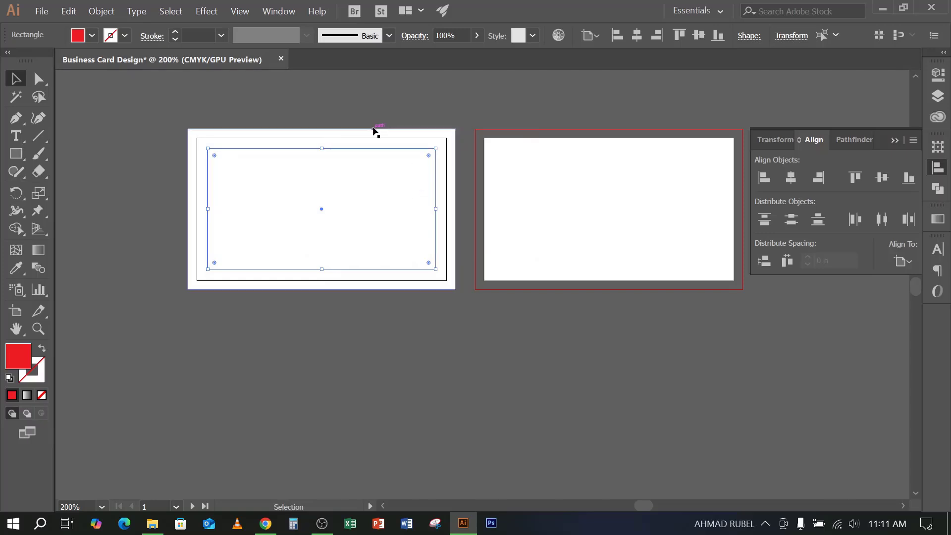
{"action": "left_click", "coordinate": [376, 102]}
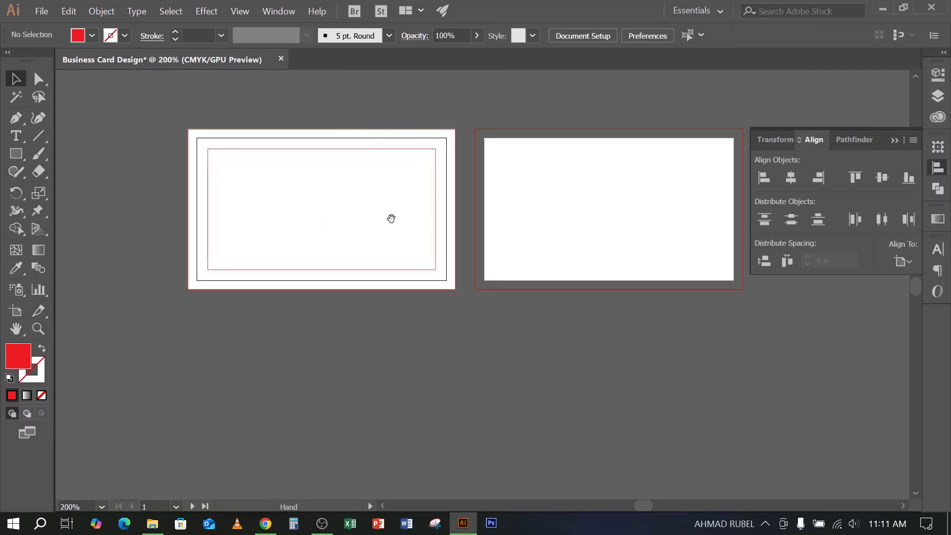
Move the inset guide down within the first artboard twice, undo each move, and deselect the guide
{"action": "left_click_drag", "start_coordinate": [390, 219], "coordinate": [425, 226]}
{"action": "left_click_drag", "start_coordinate": [349, 198], "coordinate": [335, 263]}
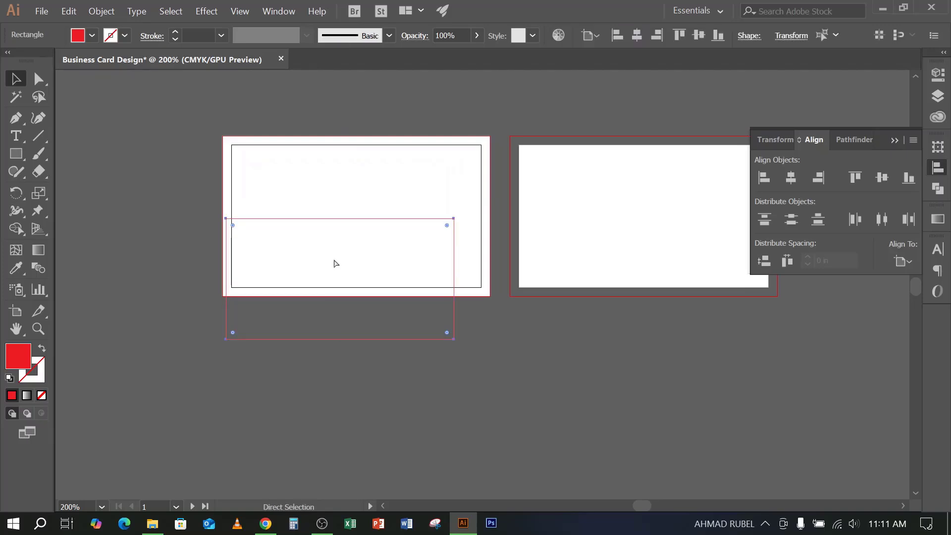
{"action": "key", "text": "ctrl+z"}
{"action": "left_click_drag", "start_coordinate": [380, 236], "coordinate": [370, 265]}
{"action": "key", "text": "ctrl+z"}
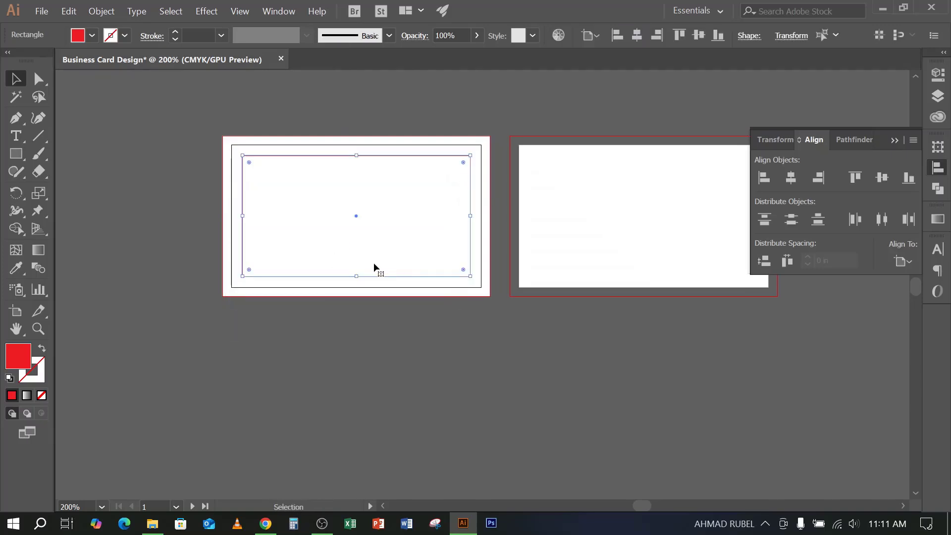
{"action": "left_click", "coordinate": [358, 111]}
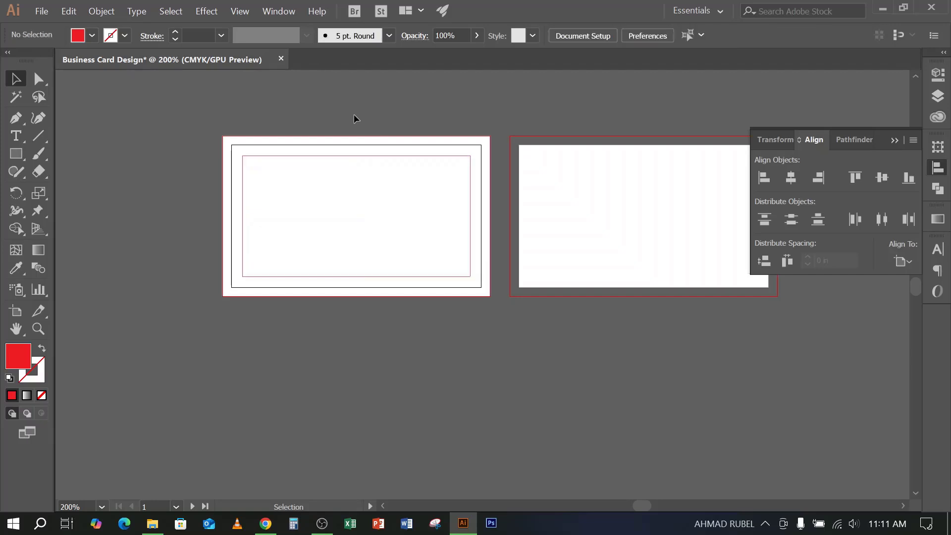
Lock the guides in the document
{"action": "right_click", "coordinate": [391, 182]}
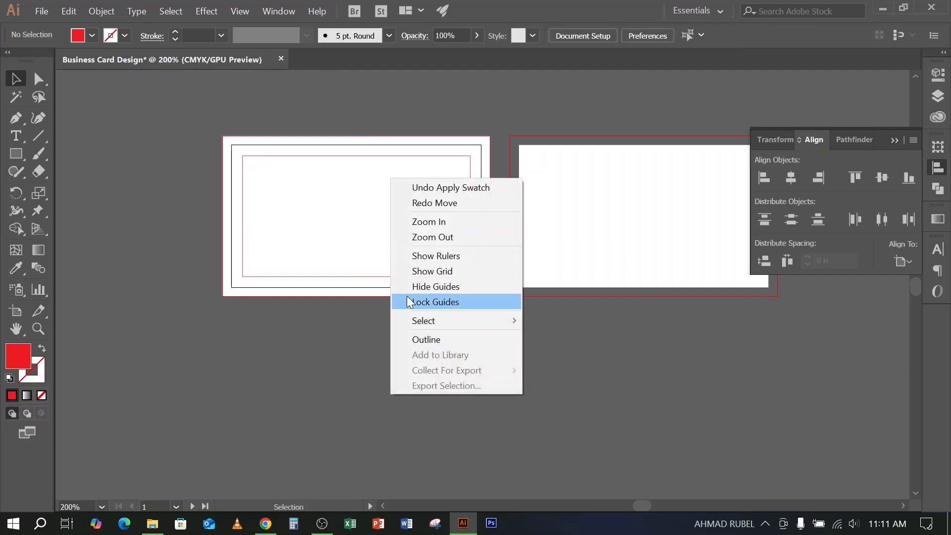
{"action": "left_click", "coordinate": [444, 303]}
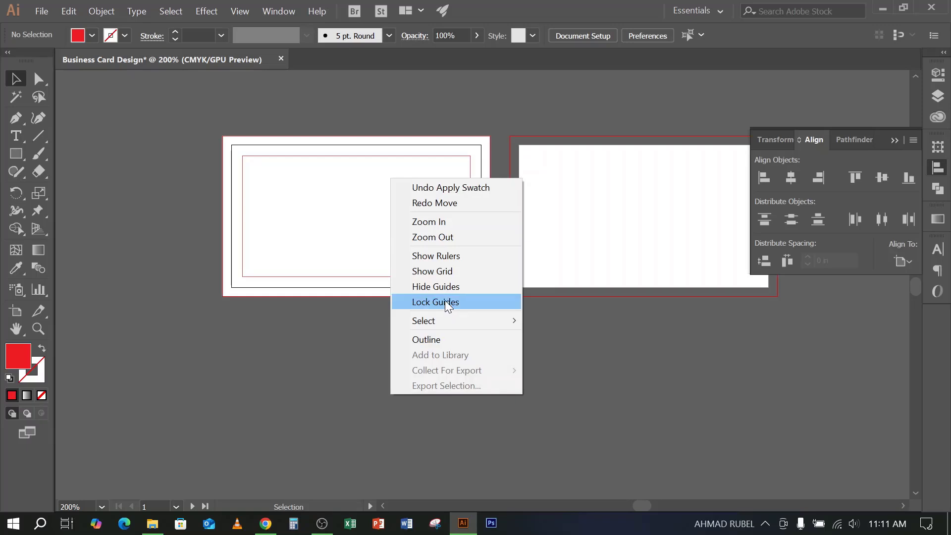
{"action": "right_click", "coordinate": [366, 186]}
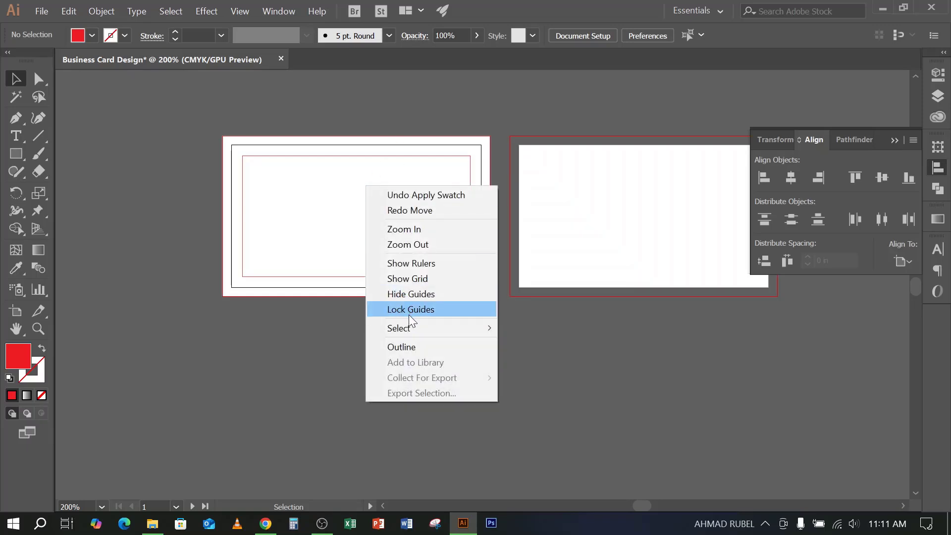
{"action": "left_click", "coordinate": [341, 119]}
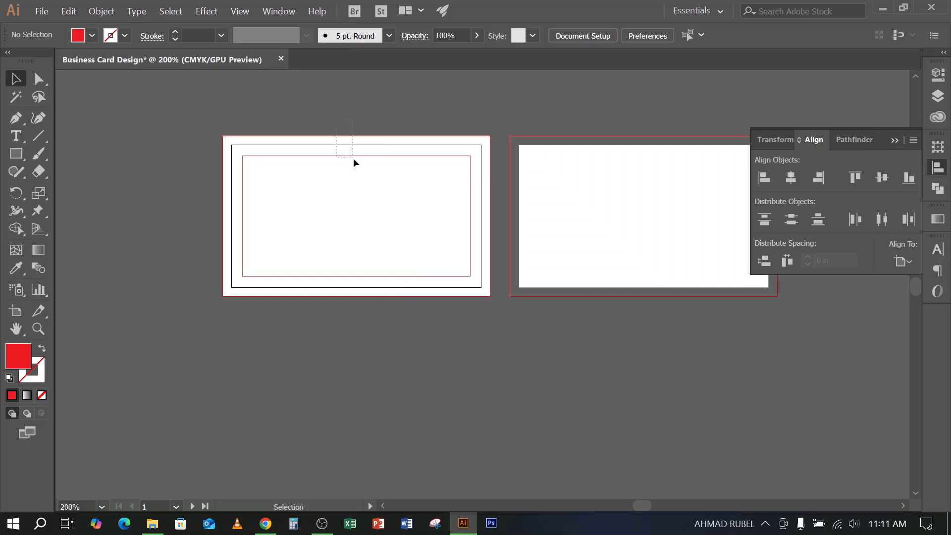
Group the white background rectangle and the guide rectangles on the first business card artboard
{"action": "left_click_drag", "start_coordinate": [359, 182], "coordinate": [361, 192]}
{"action": "left_click_drag", "start_coordinate": [346, 113], "coordinate": [358, 146]}
{"action": "left_click_drag", "start_coordinate": [373, 189], "coordinate": [375, 191]}
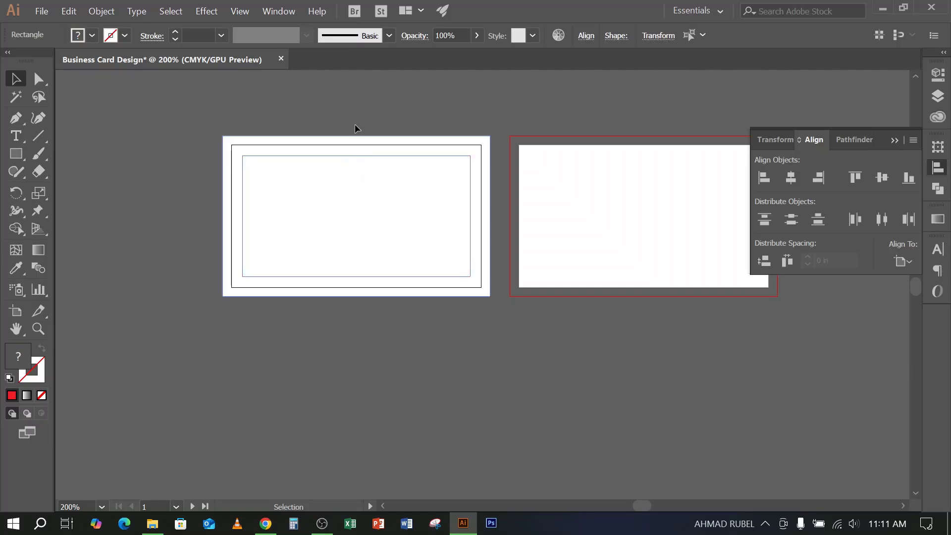
{"action": "left_click", "coordinate": [340, 115]}
{"action": "left_click_drag", "start_coordinate": [364, 184], "coordinate": [396, 337]}
{"action": "left_click_drag", "start_coordinate": [320, 111], "coordinate": [384, 329]}
{"action": "left_click_drag", "start_coordinate": [308, 107], "coordinate": [379, 350]}
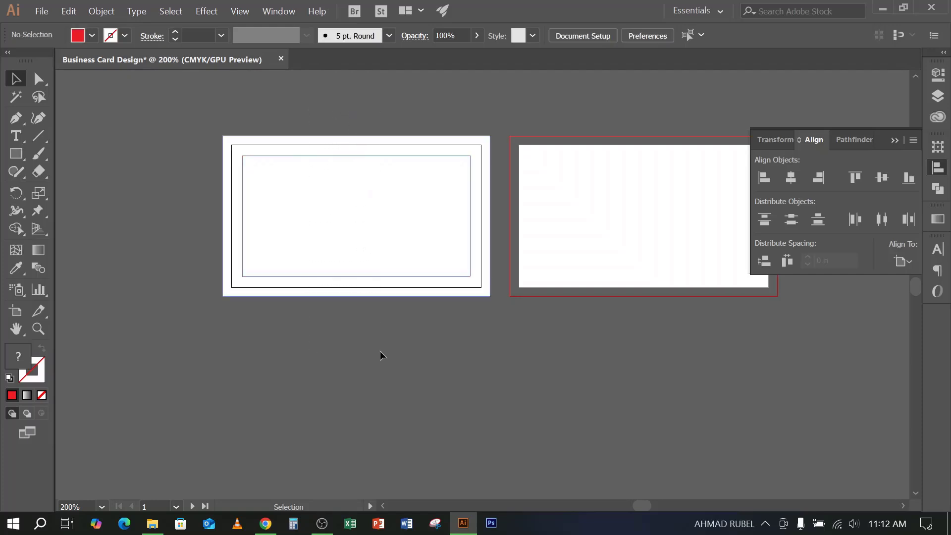
{"action": "right_click", "coordinate": [364, 182]}
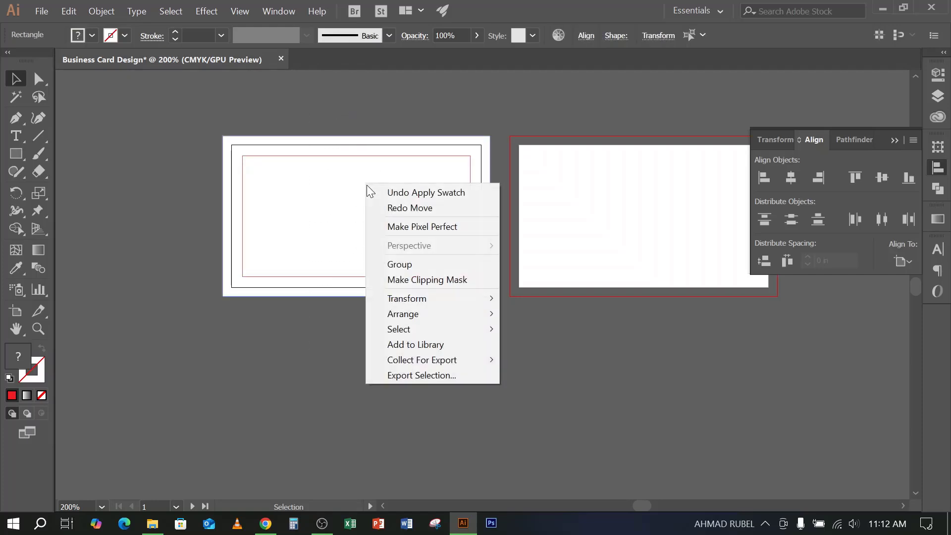
{"action": "left_click", "coordinate": [421, 263]}
{"action": "left_click", "coordinate": [419, 371]}
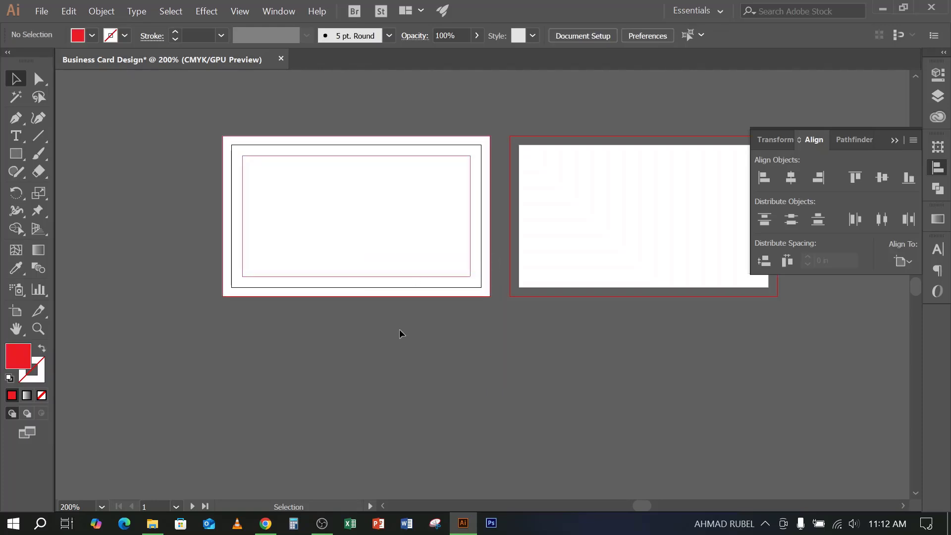
{"action": "right_click", "coordinate": [377, 171]}
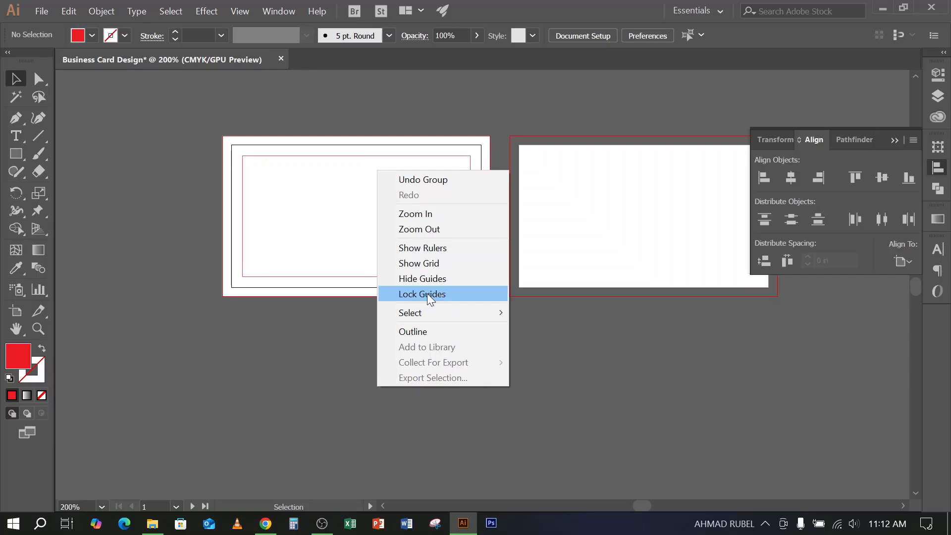
{"action": "left_click", "coordinate": [389, 107]}
{"action": "right_click", "coordinate": [371, 181]}
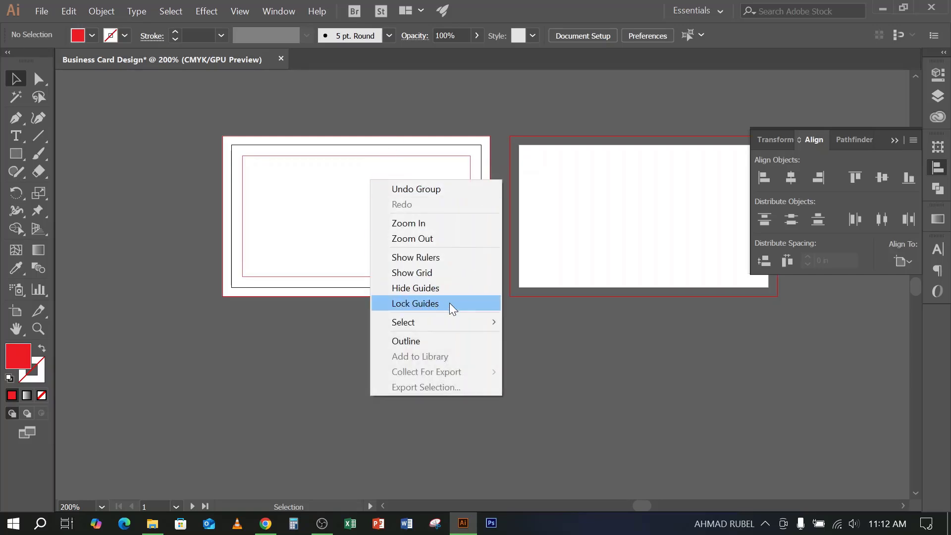
{"action": "left_click", "coordinate": [257, 338]}
{"action": "right_click", "coordinate": [594, 186]}
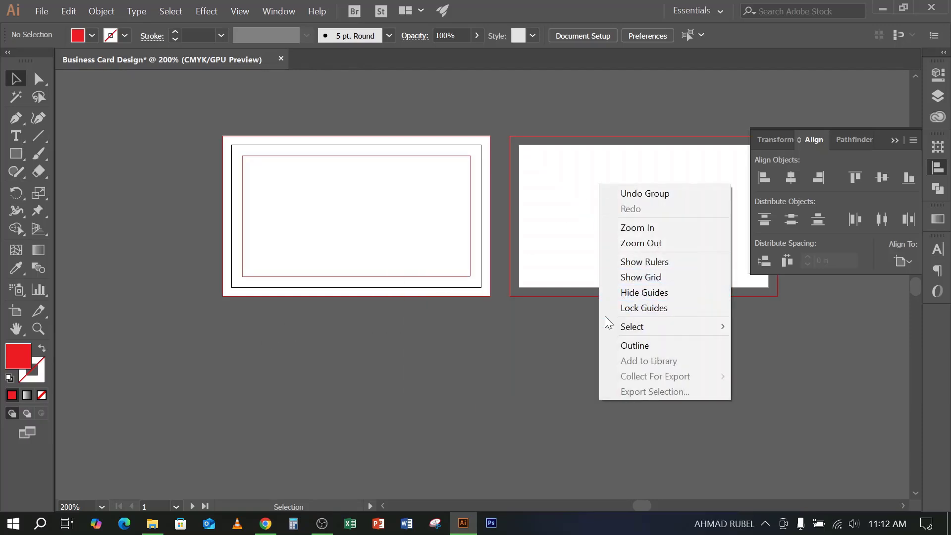
{"action": "left_click", "coordinate": [370, 326]}
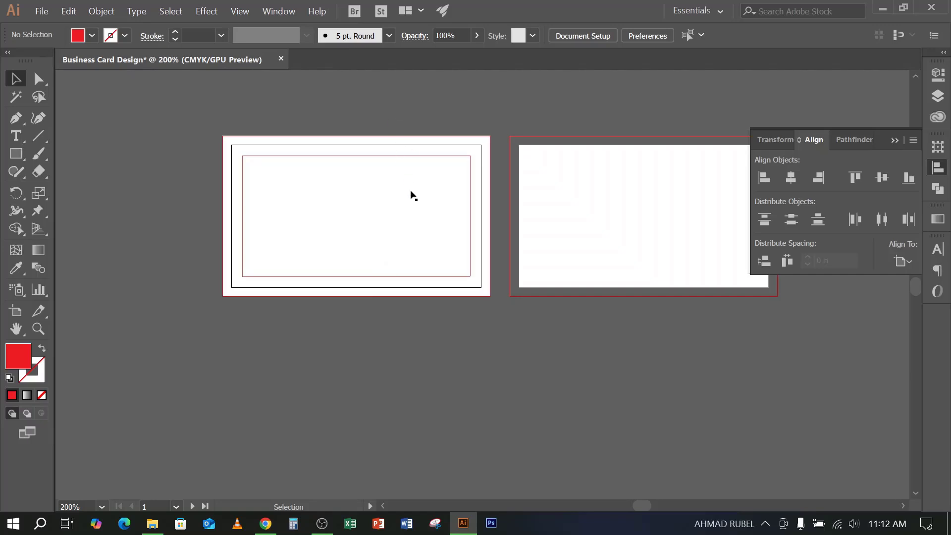
{"action": "left_click_drag", "start_coordinate": [493, 371], "coordinate": [441, 360]}
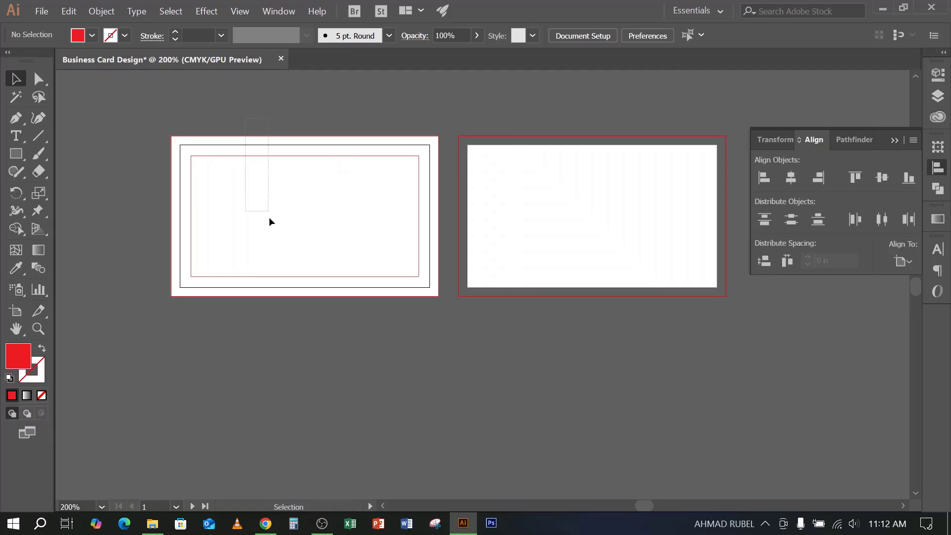
{"action": "left_click", "coordinate": [289, 180]}
{"action": "right_click", "coordinate": [290, 180]}
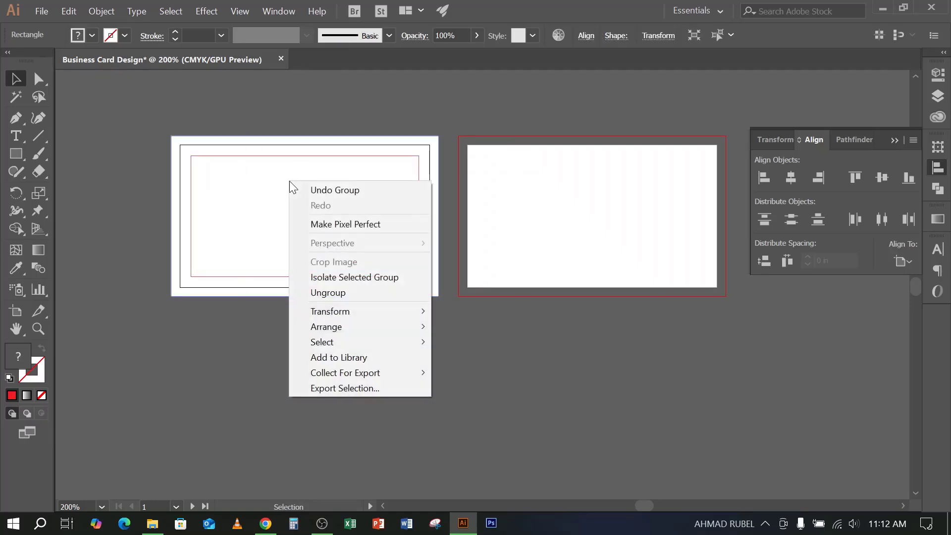
{"action": "left_click", "coordinate": [284, 109]}
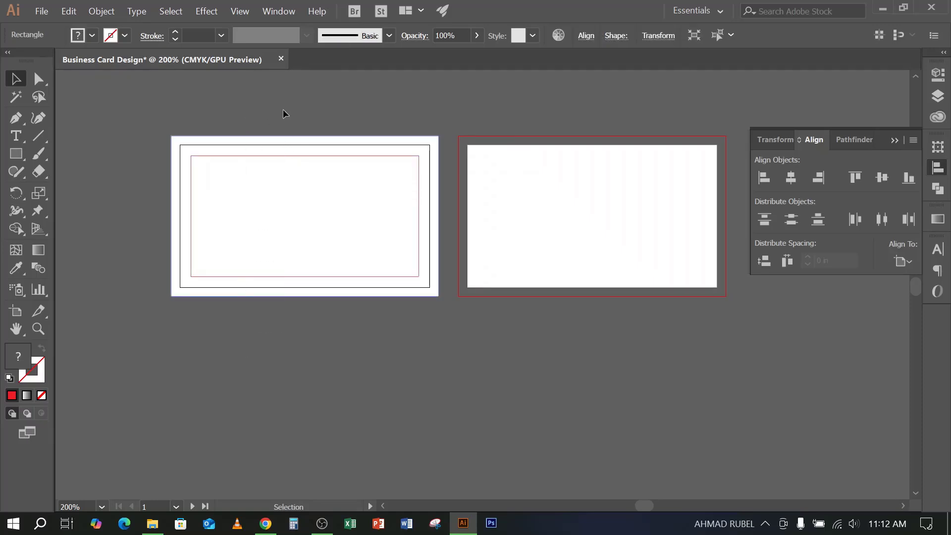
{"action": "left_click", "coordinate": [283, 109]}
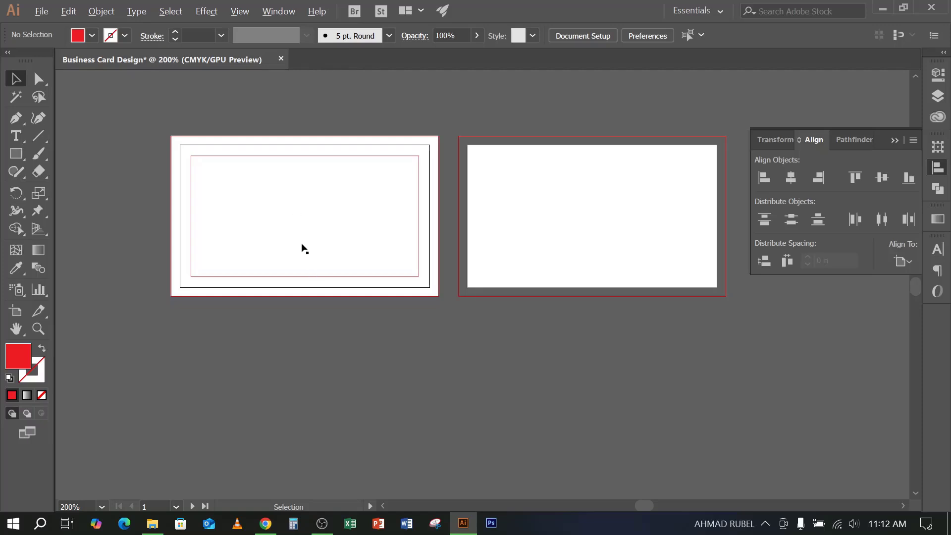
Duplicate the grouped background and guides from the first artboard onto the second, matching its edges
{"action": "key", "text": "alt"}
{"action": "left_click_drag", "start_coordinate": [317, 240], "coordinate": [602, 234]}
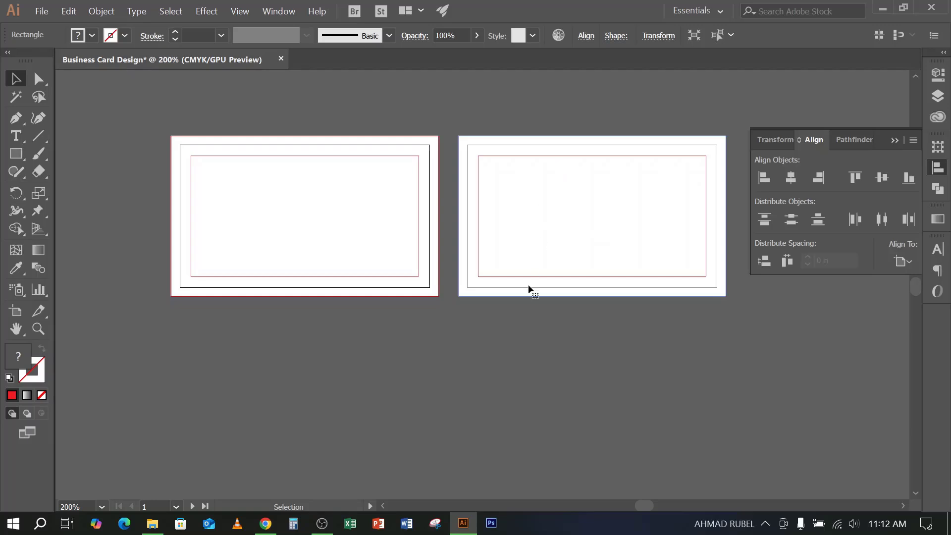
{"action": "left_click", "coordinate": [485, 292]}
Ungroup the background and guide sets on both artboards and lock the guides
{"action": "left_click_drag", "start_coordinate": [394, 110], "coordinate": [513, 256]}
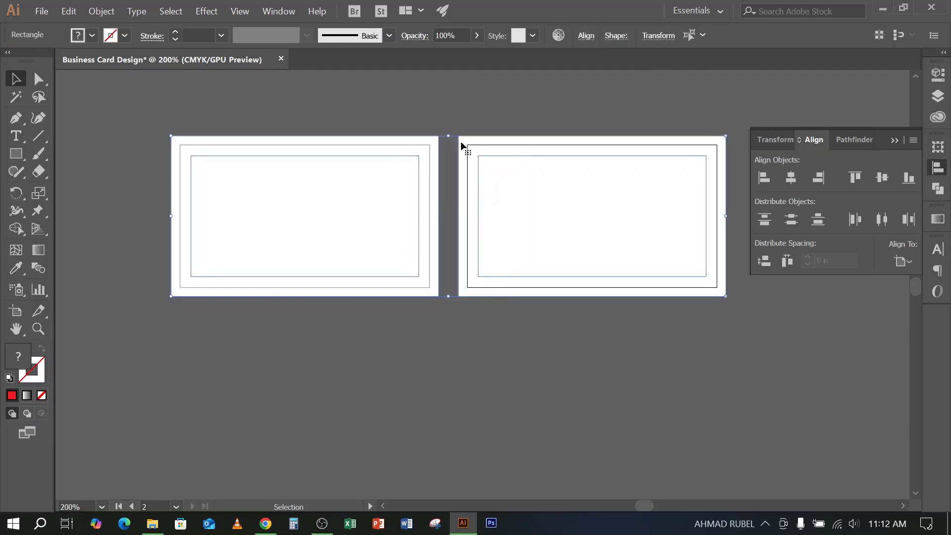
{"action": "left_click", "coordinate": [441, 103]}
{"action": "left_click_drag", "start_coordinate": [348, 110], "coordinate": [516, 341]}
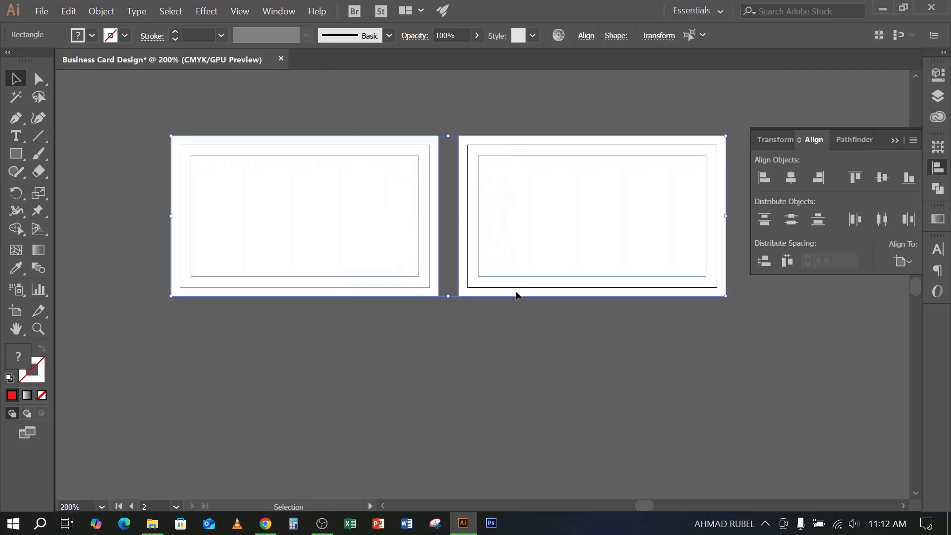
{"action": "right_click", "coordinate": [500, 165]}
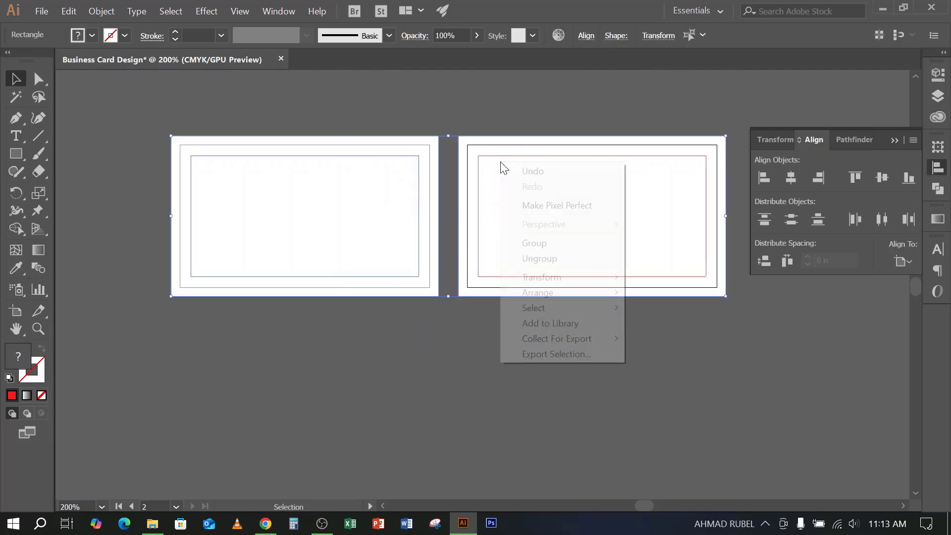
{"action": "left_click", "coordinate": [557, 258]}
{"action": "left_click", "coordinate": [536, 361]}
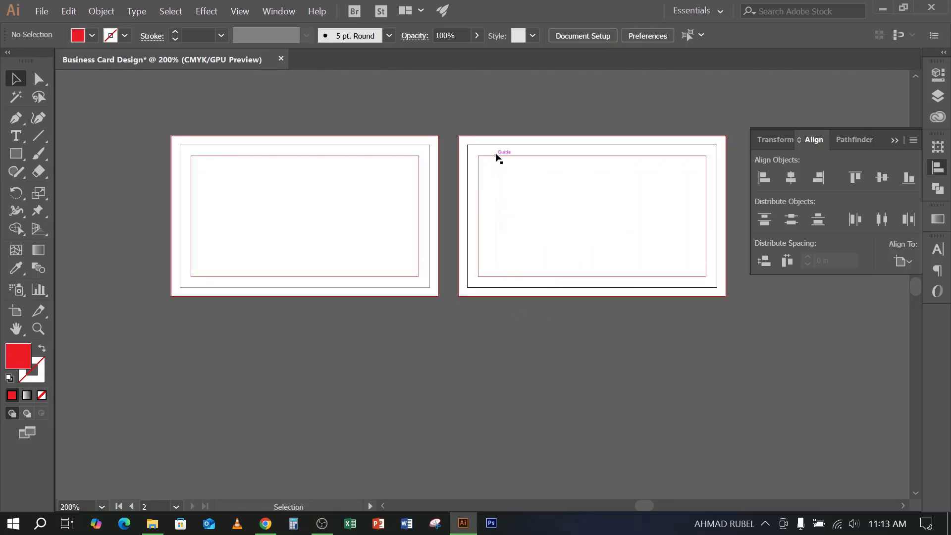
{"action": "right_click", "coordinate": [546, 175]}
{"action": "left_click", "coordinate": [580, 298]}
{"action": "left_click", "coordinate": [321, 523]}
{"action": "left_click", "coordinate": [319, 524]}
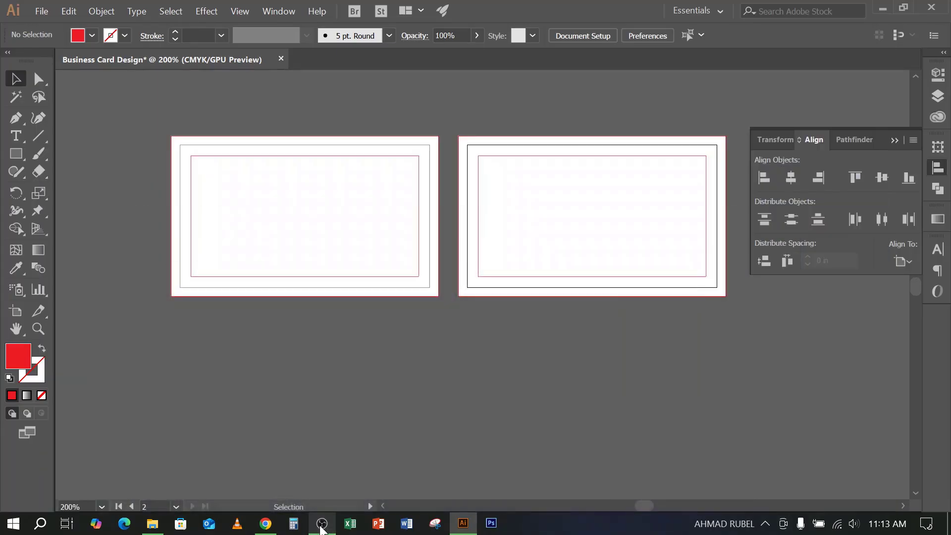
{"action": "left_click", "coordinate": [321, 527]}
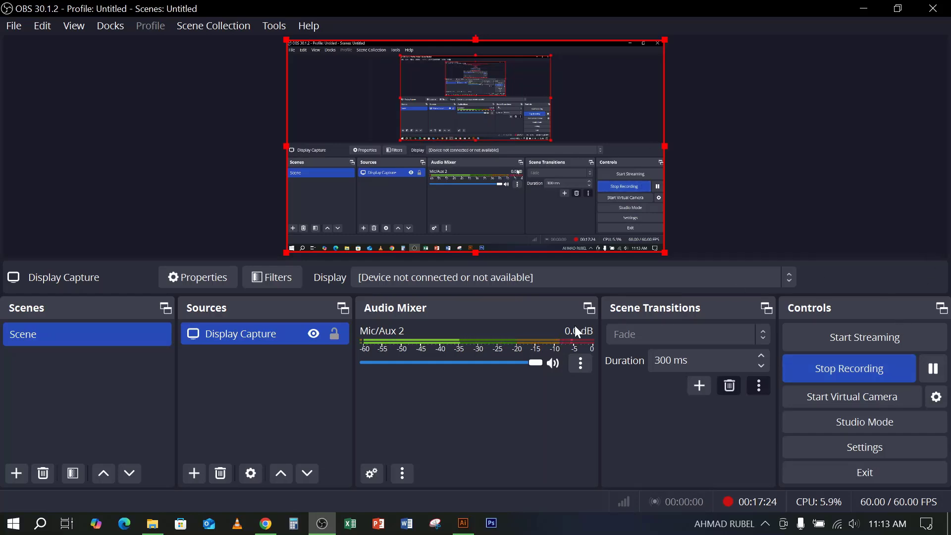
{"action": "left_click", "coordinate": [864, 8]}
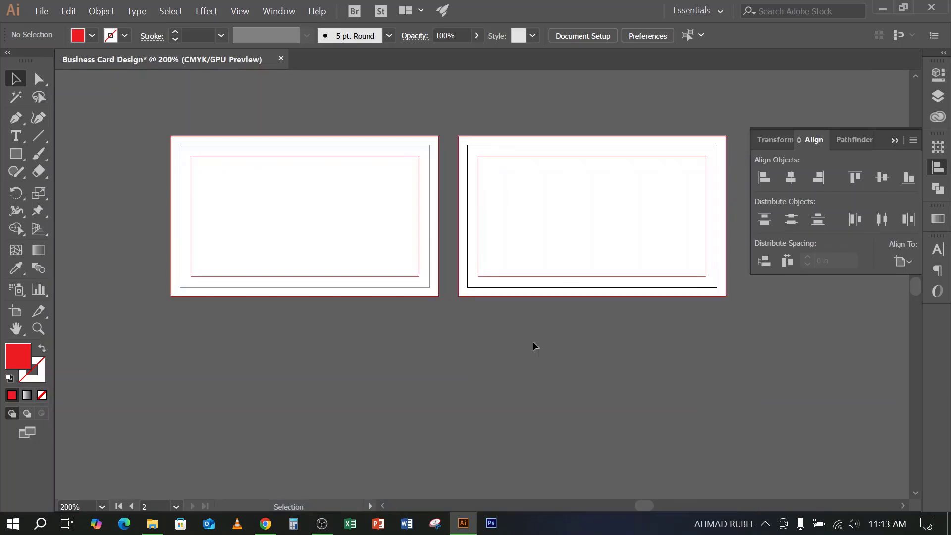
{"action": "left_click", "coordinate": [41, 11]}
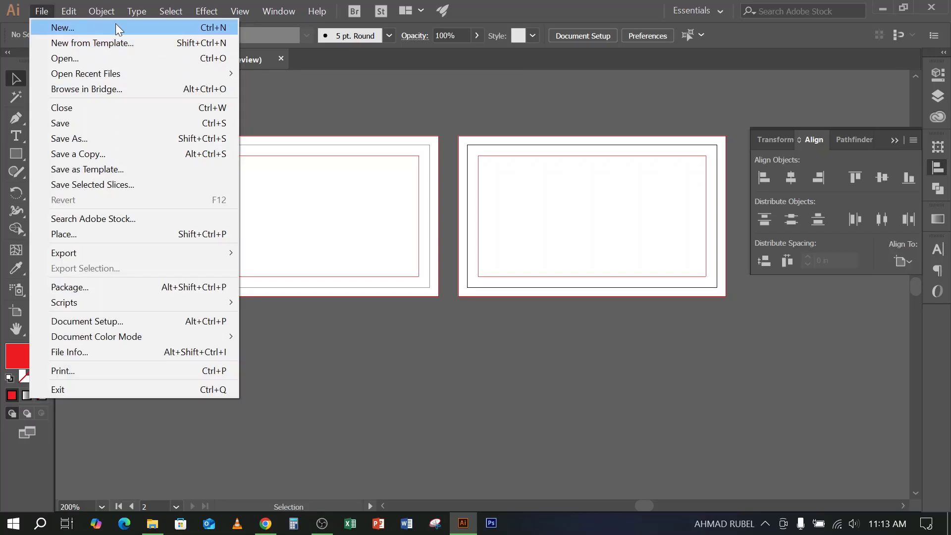
{"action": "left_click", "coordinate": [406, 350]}
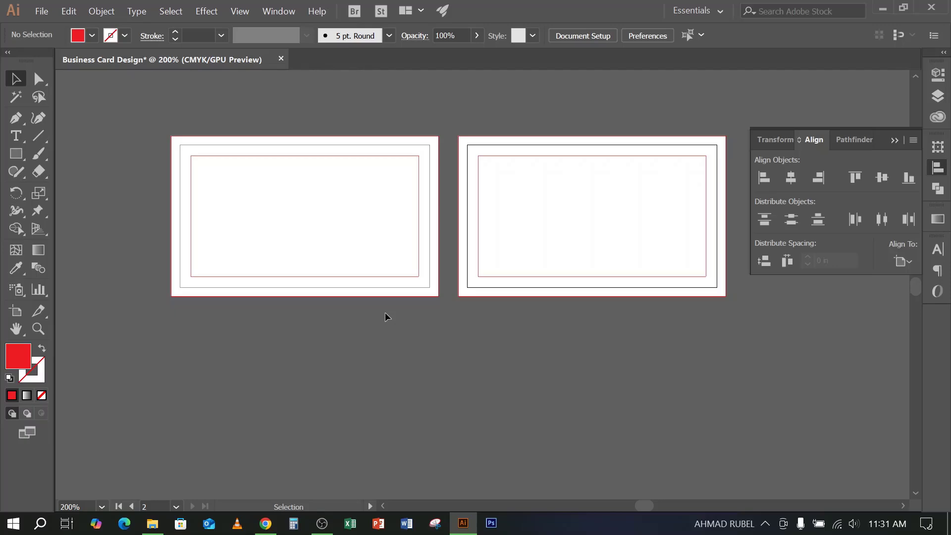
{"action": "left_click", "coordinate": [386, 293]}
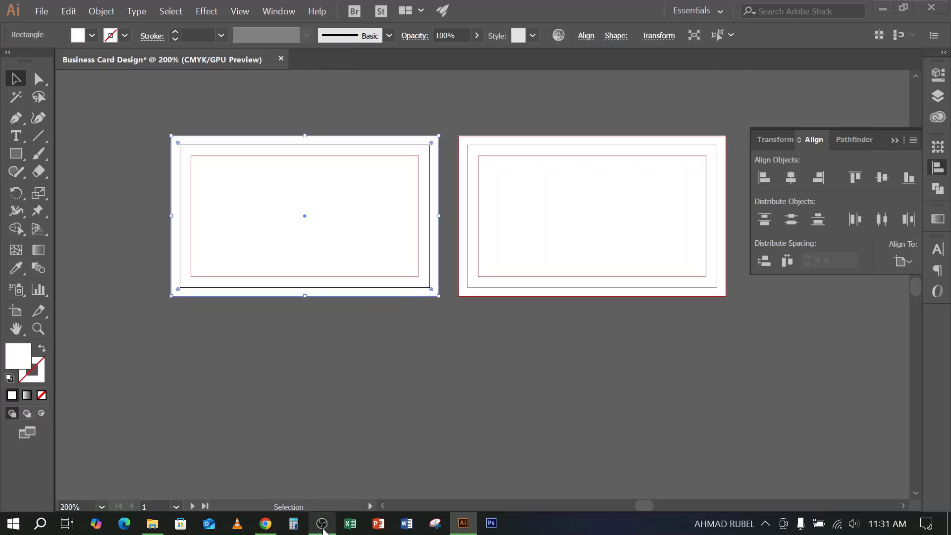
{"action": "left_click", "coordinate": [323, 526]}
{"action": "left_click", "coordinate": [323, 526]}
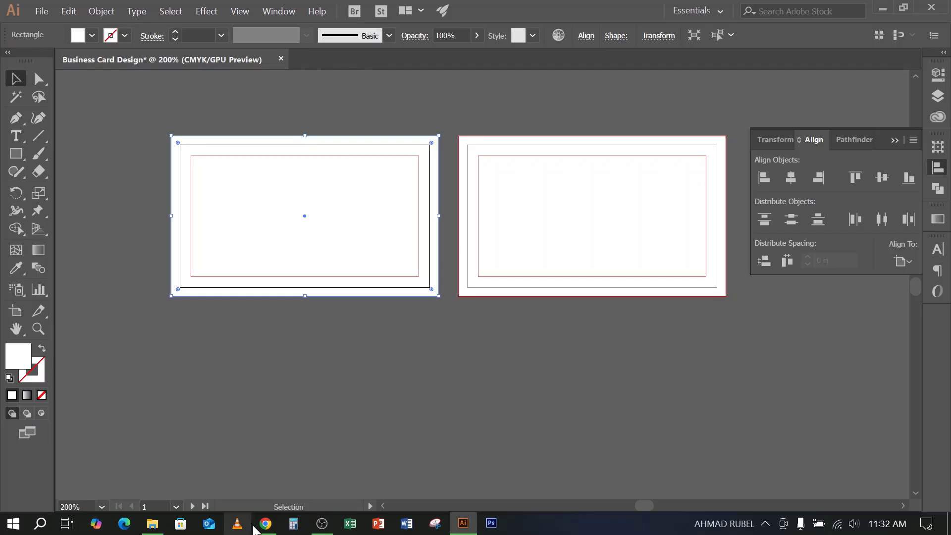
Switch to Chrome and bring up the GraphicRiver page with the flyer search
{"action": "left_click", "coordinate": [266, 526]}
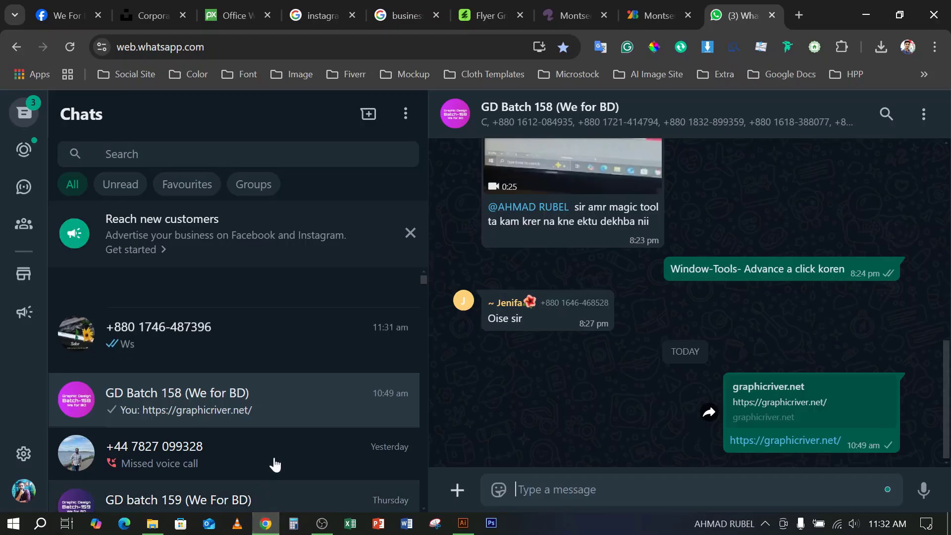
{"action": "left_click", "coordinate": [666, 16]}
{"action": "left_click", "coordinate": [799, 16]}
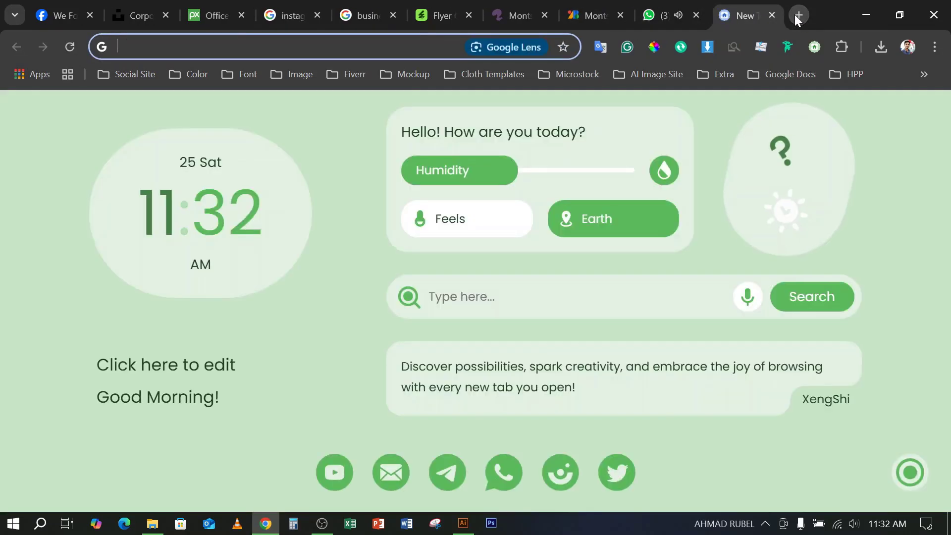
{"action": "left_click", "coordinate": [425, 7]}
{"action": "scroll", "coordinate": [129, 199], "scroll_direction": "up", "scroll_amount": 15}
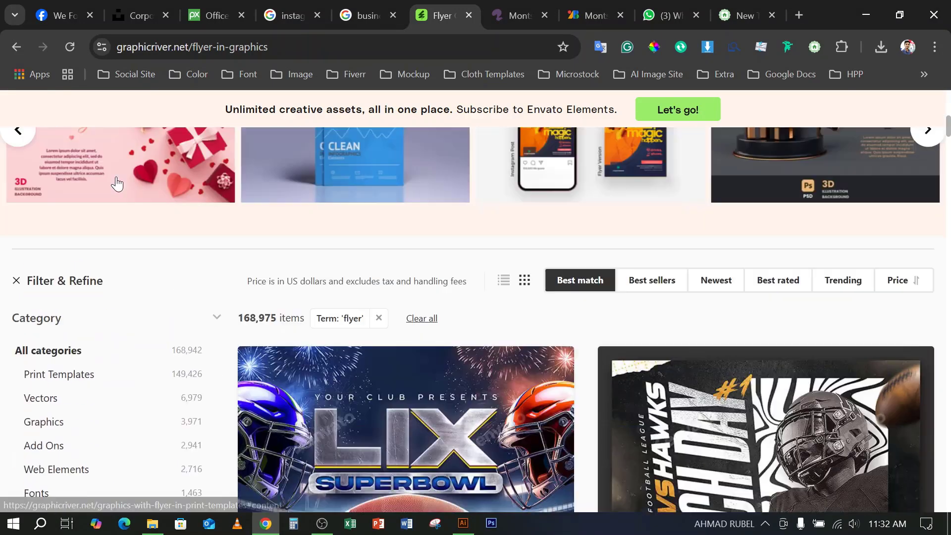
Extend the GraphicRiver search term to "business flyer" and run the search
{"action": "left_click", "coordinate": [75, 297]}
{"action": "mouse_move", "coordinate": [57, 239]}
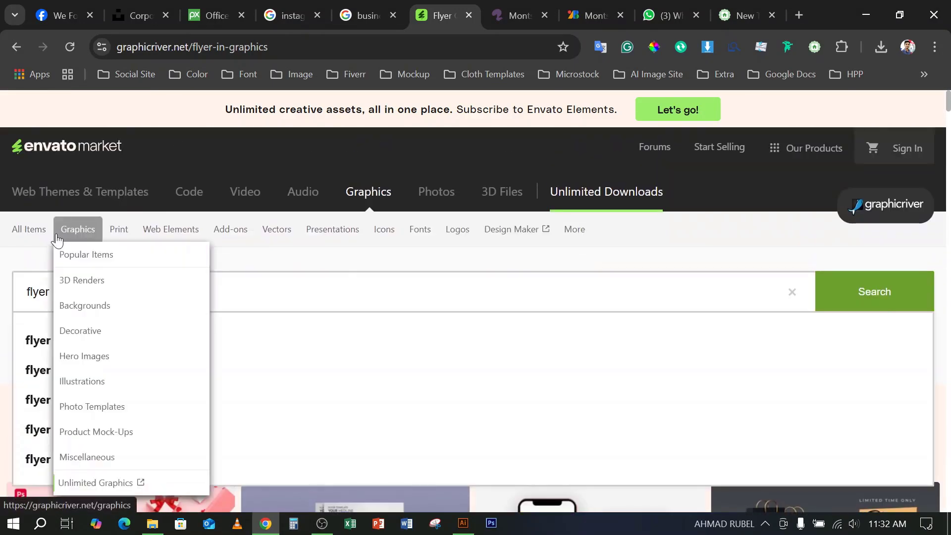
{"action": "key", "text": "Left"}
{"action": "key", "text": "Left"}
{"action": "key", "text": "Left"}
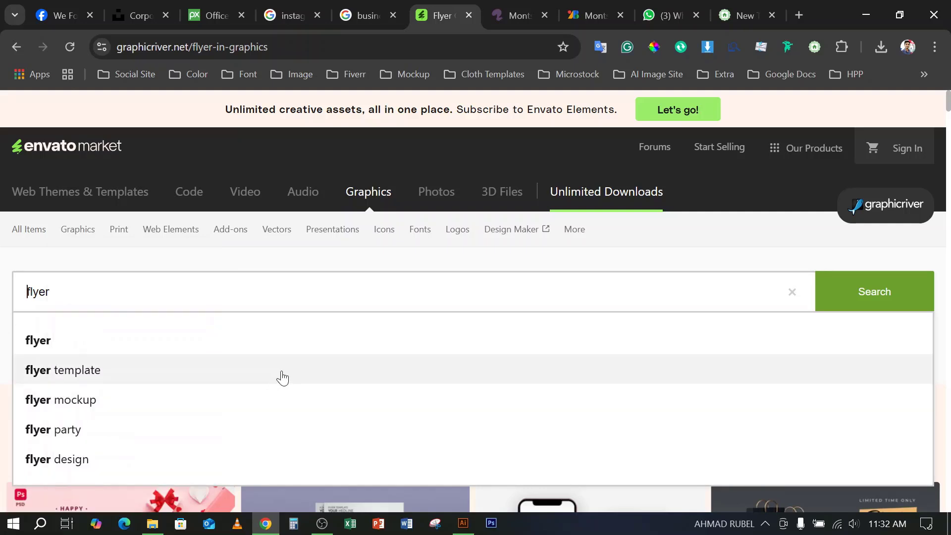
{"action": "type", "text": "busin"}
{"action": "type", "text": "ess"}
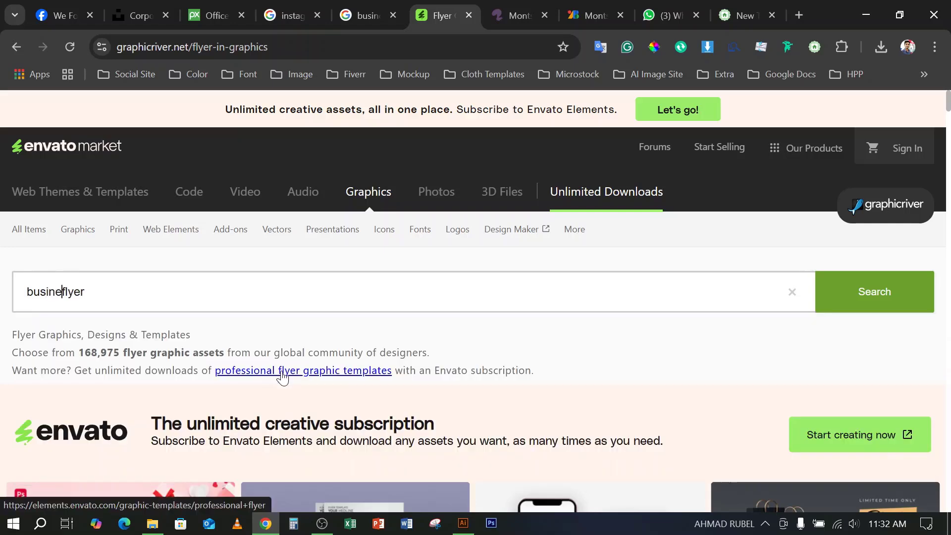
{"action": "key", "text": "Return"}
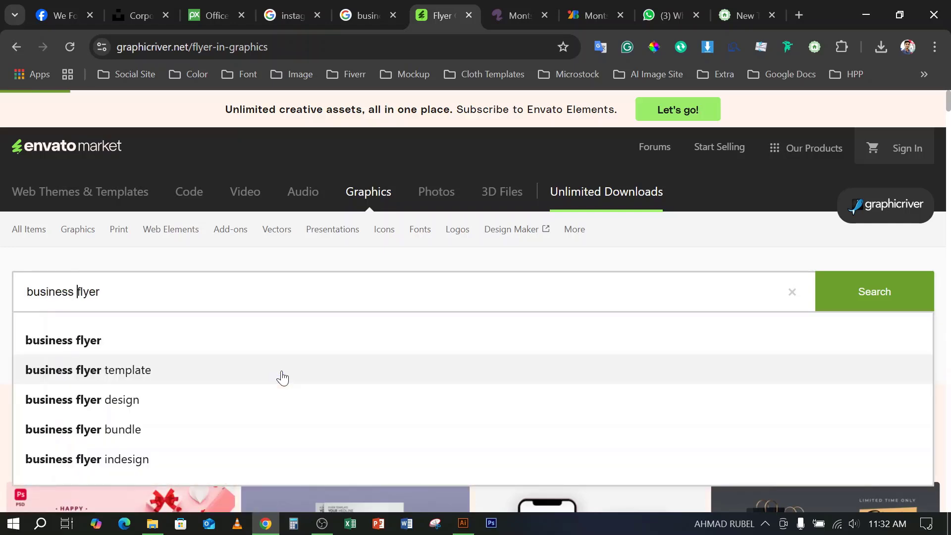
Open the "Corporate Business Flyer, Creative Business Flyer Template" listing in a new tab and check its print dimensions
{"action": "scroll", "coordinate": [325, 294], "scroll_direction": "down", "scroll_amount": 10}
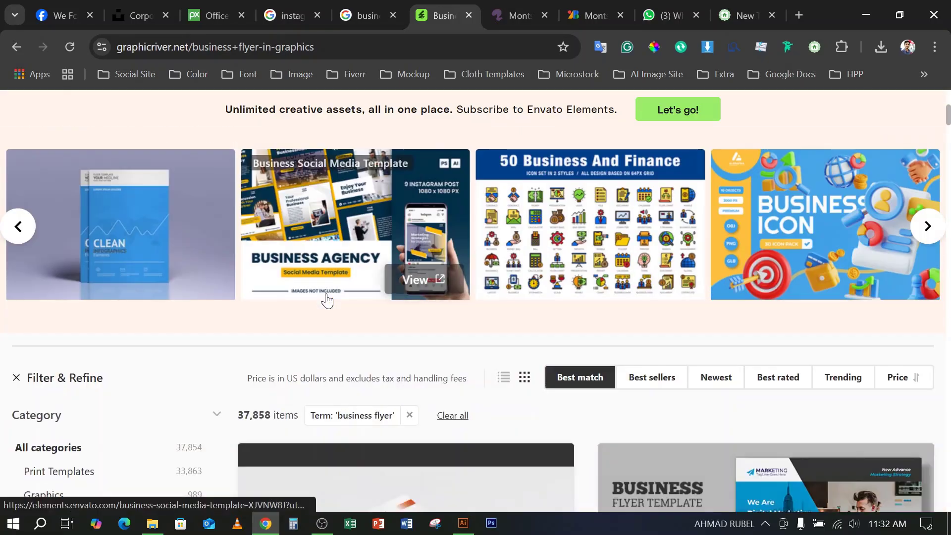
{"action": "scroll", "coordinate": [416, 291], "scroll_direction": "down", "scroll_amount": 3}
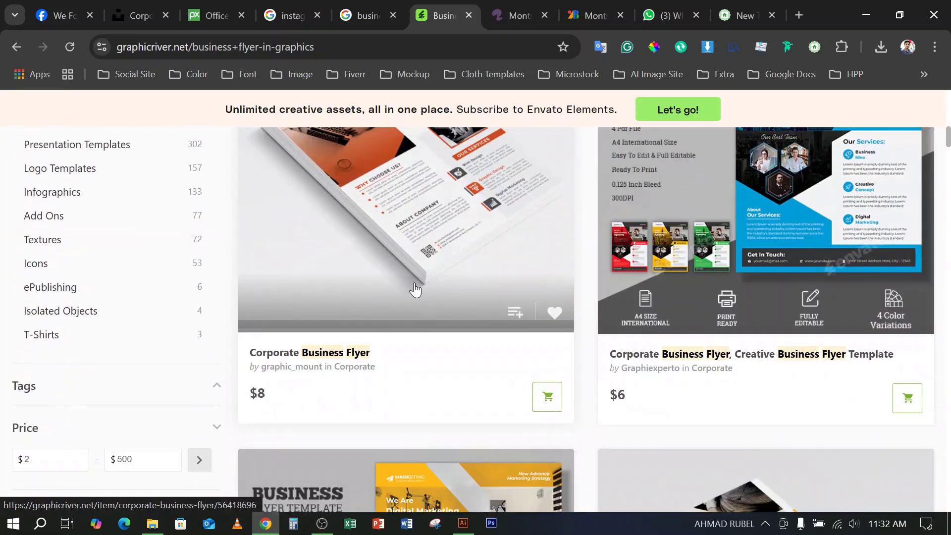
{"action": "scroll", "coordinate": [416, 291], "scroll_direction": "up", "scroll_amount": 5}
{"action": "scroll", "coordinate": [764, 252], "scroll_direction": "down", "scroll_amount": 2}
{"action": "middle_click", "coordinate": [765, 252]}
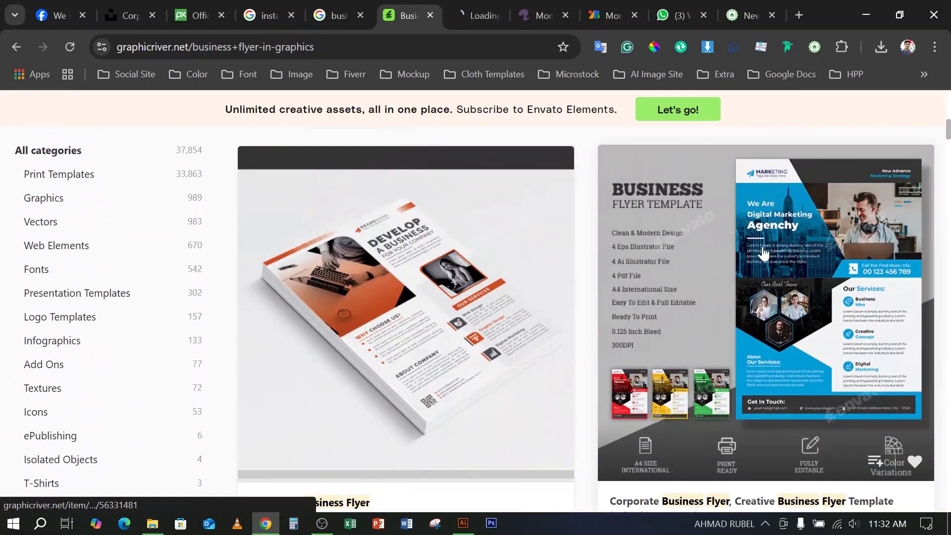
{"action": "left_click", "coordinate": [463, 15]}
{"action": "scroll", "coordinate": [838, 252], "scroll_direction": "down", "scroll_amount": 12}
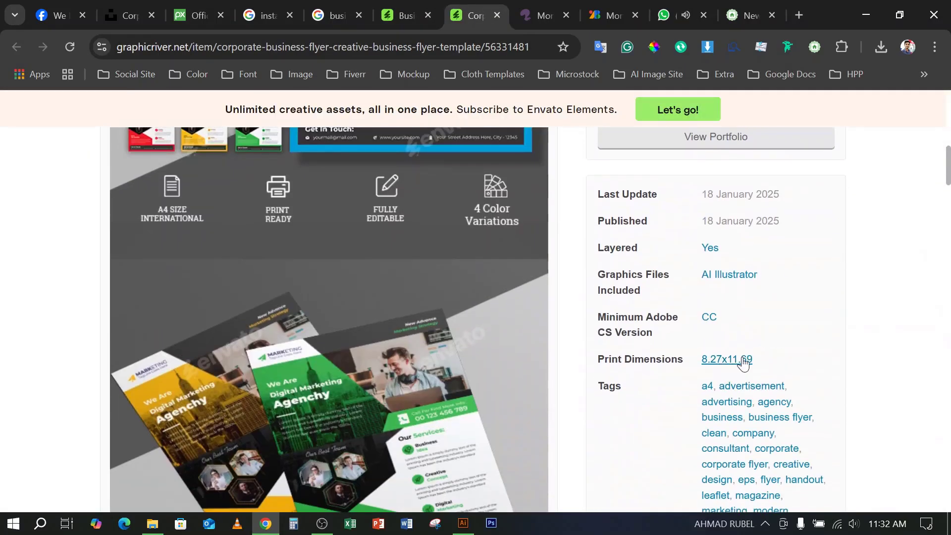
Highlight the print dimensions value in the flyer listing's details, then clear the highlight
{"action": "left_click_drag", "start_coordinate": [758, 365], "coordinate": [700, 361]}
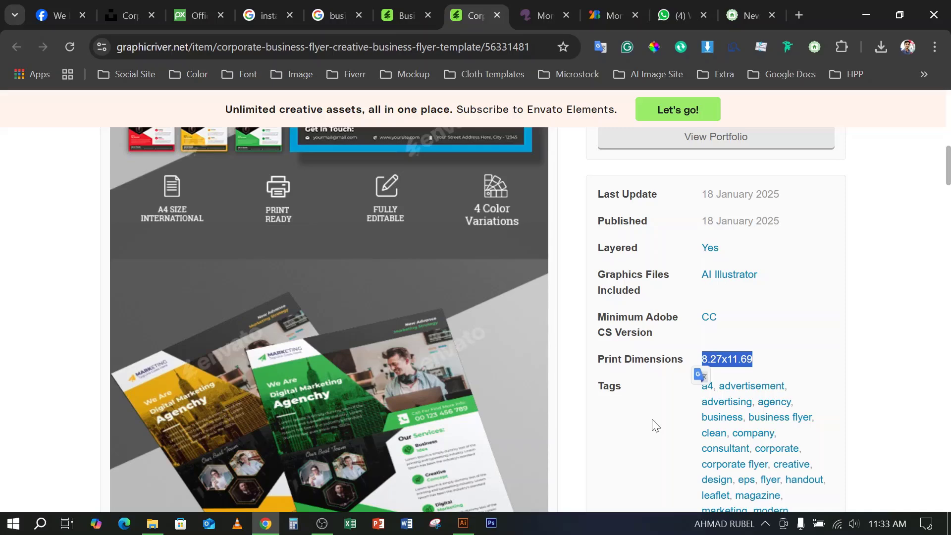
{"action": "left_click", "coordinate": [872, 363]}
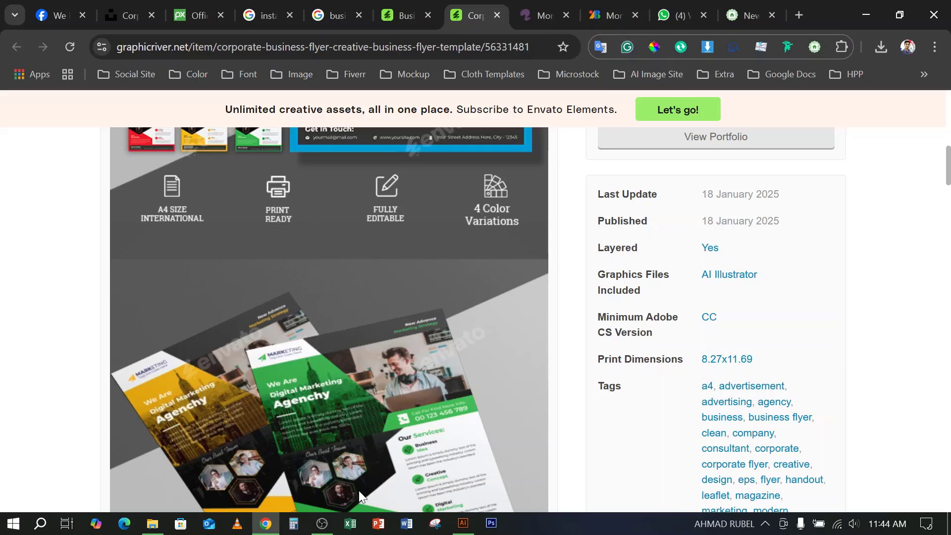
{"action": "left_click", "coordinate": [322, 523]}
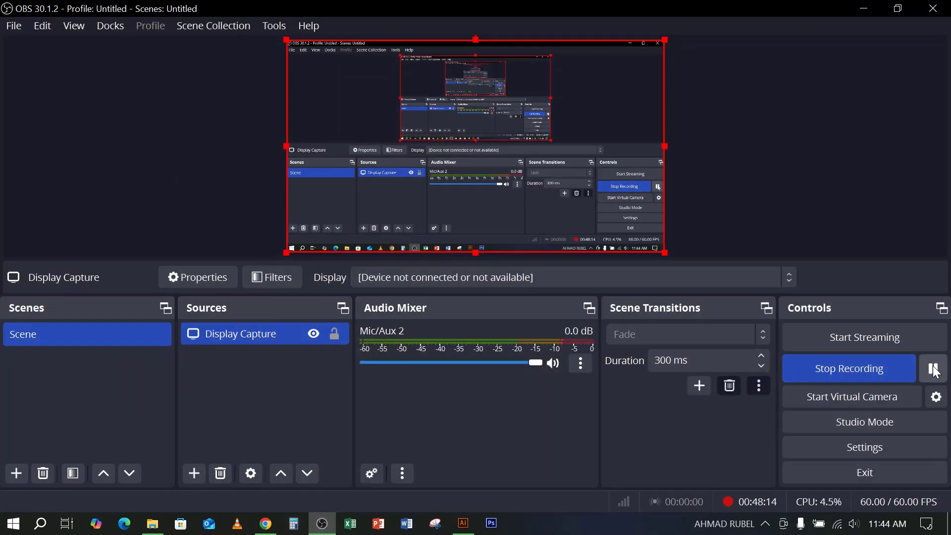
{"action": "left_click", "coordinate": [864, 9]}
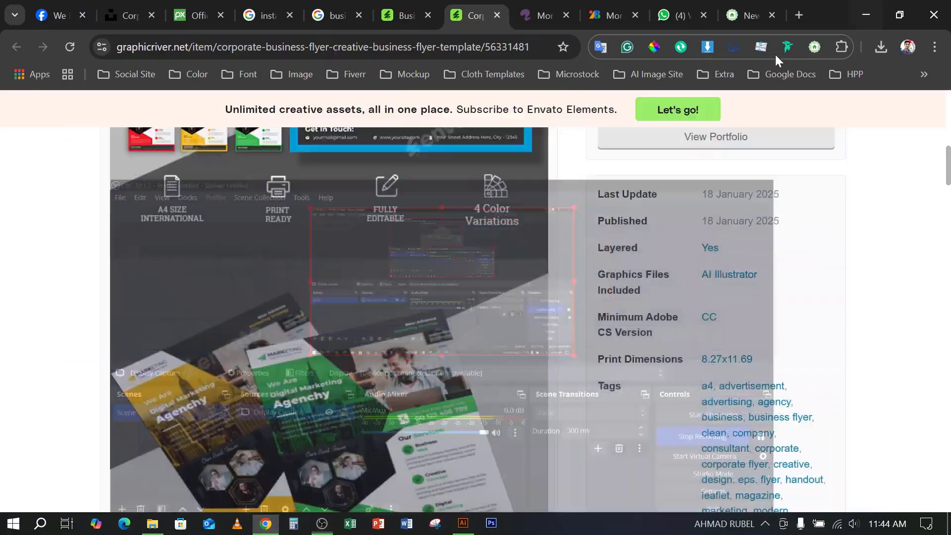
Leave the browser, switch to File Explorer and open the Downloads folder
{"action": "left_click", "coordinate": [868, 11]}
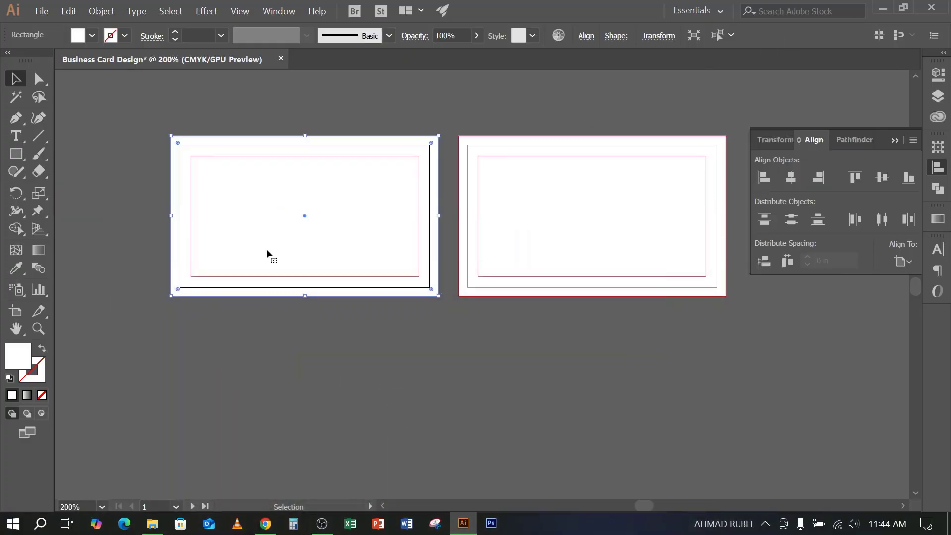
{"action": "left_click", "coordinate": [152, 523]}
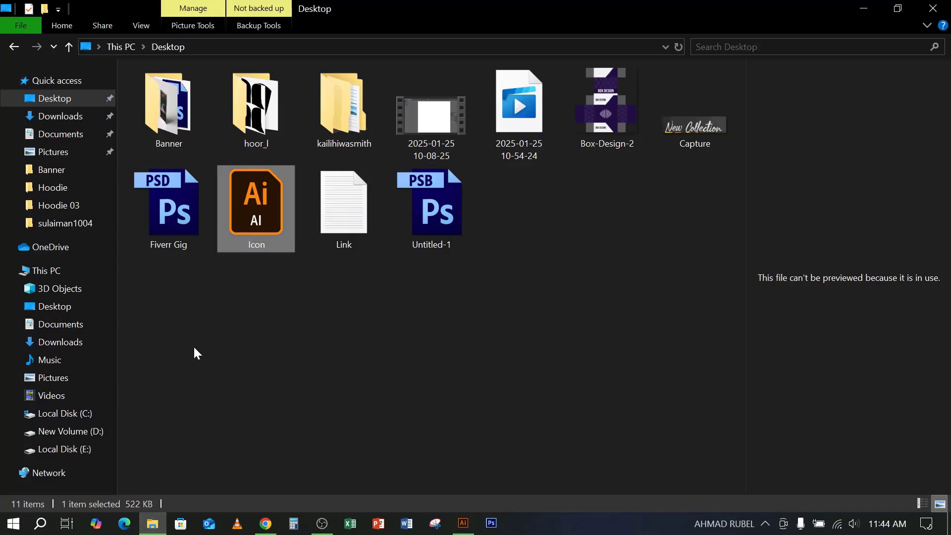
{"action": "left_click", "coordinate": [69, 116]}
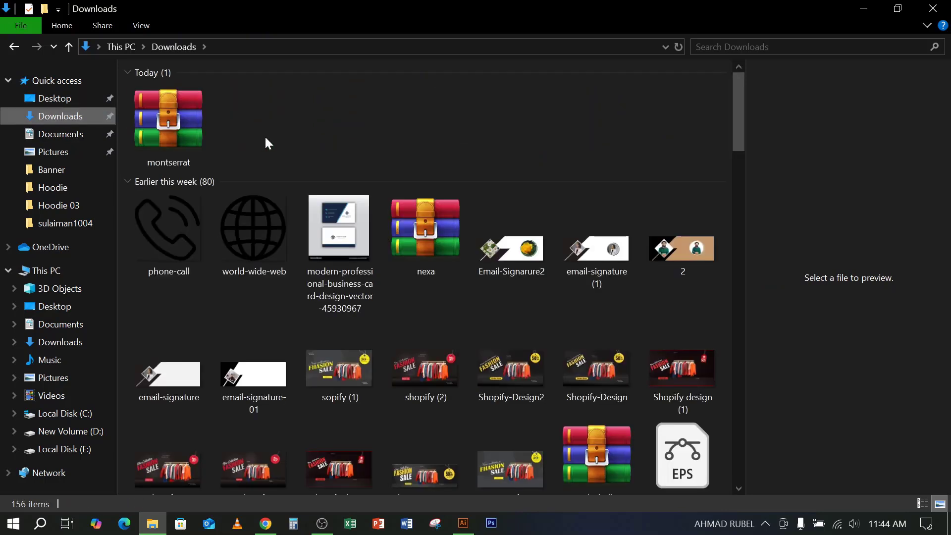
Extract the montserrat ZIP archive in Downloads into its own montserrat folder
{"action": "left_click", "coordinate": [179, 102]}
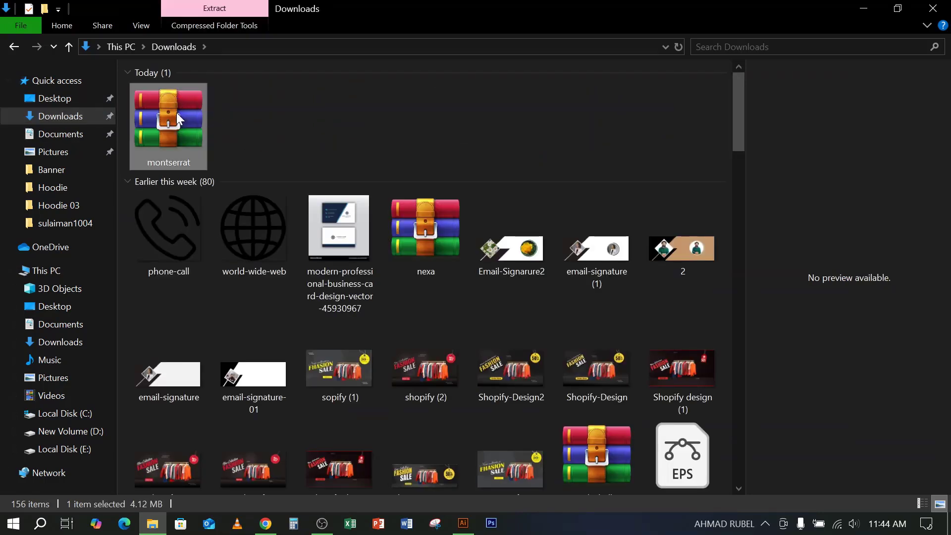
{"action": "left_click", "coordinate": [305, 106]}
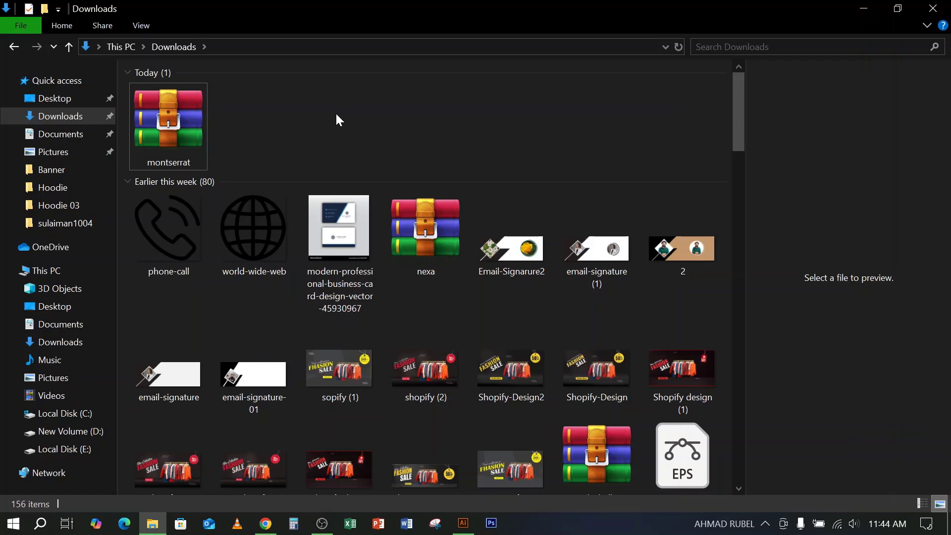
{"action": "left_click", "coordinate": [164, 115]}
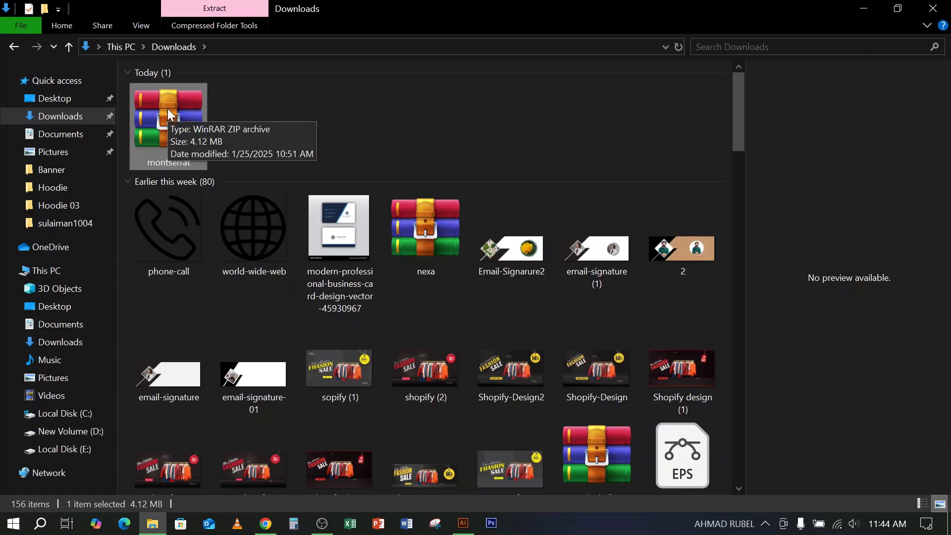
{"action": "left_click", "coordinate": [364, 108]}
{"action": "left_click", "coordinate": [178, 117]}
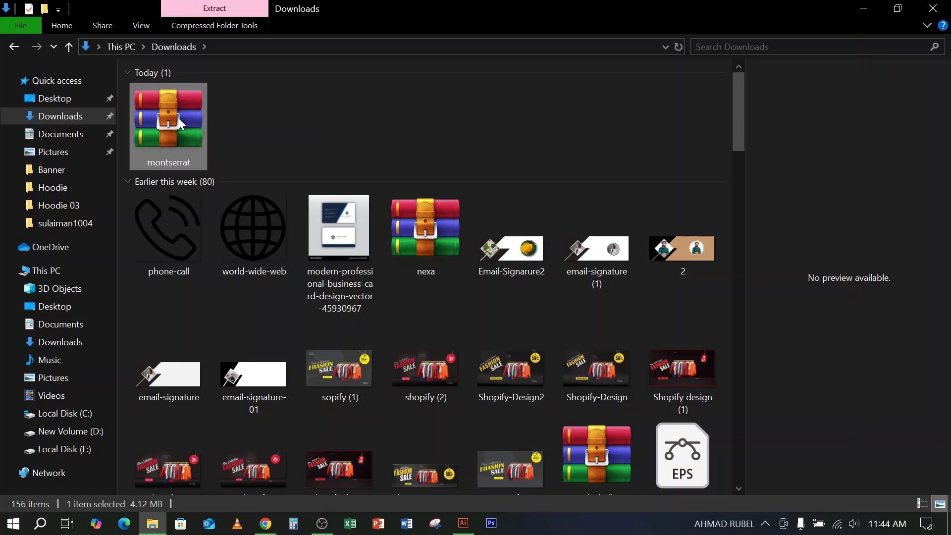
{"action": "right_click", "coordinate": [178, 124]}
{"action": "left_click", "coordinate": [413, 105]}
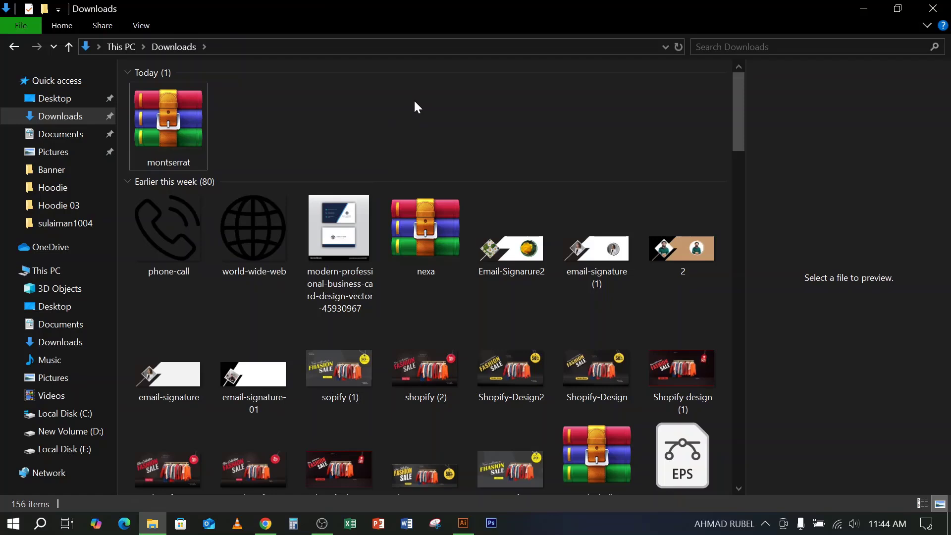
{"action": "left_click", "coordinate": [177, 113]}
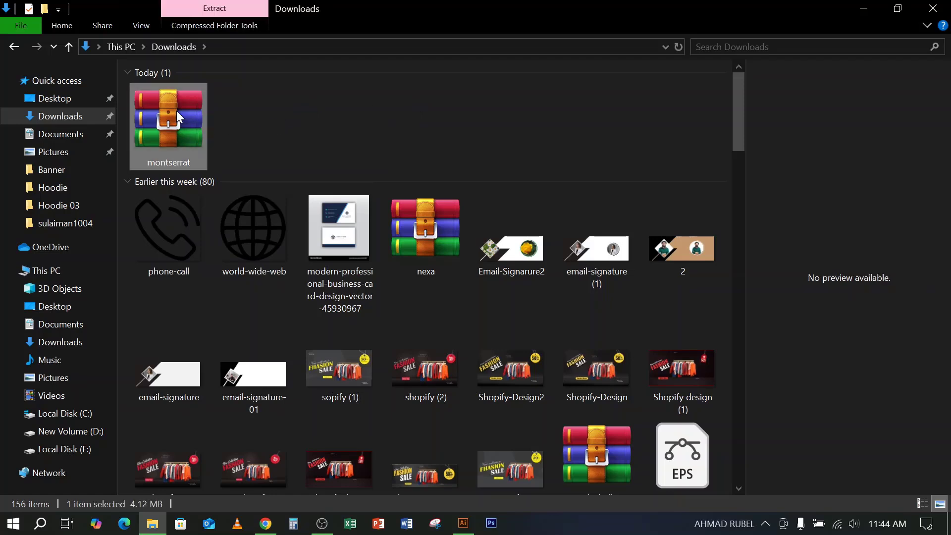
{"action": "right_click", "coordinate": [176, 106]}
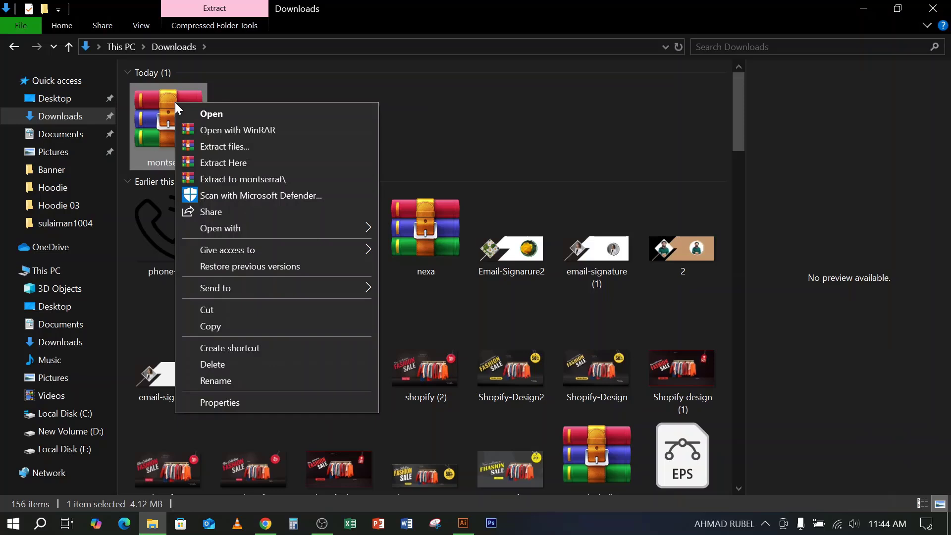
{"action": "left_click", "coordinate": [254, 179]}
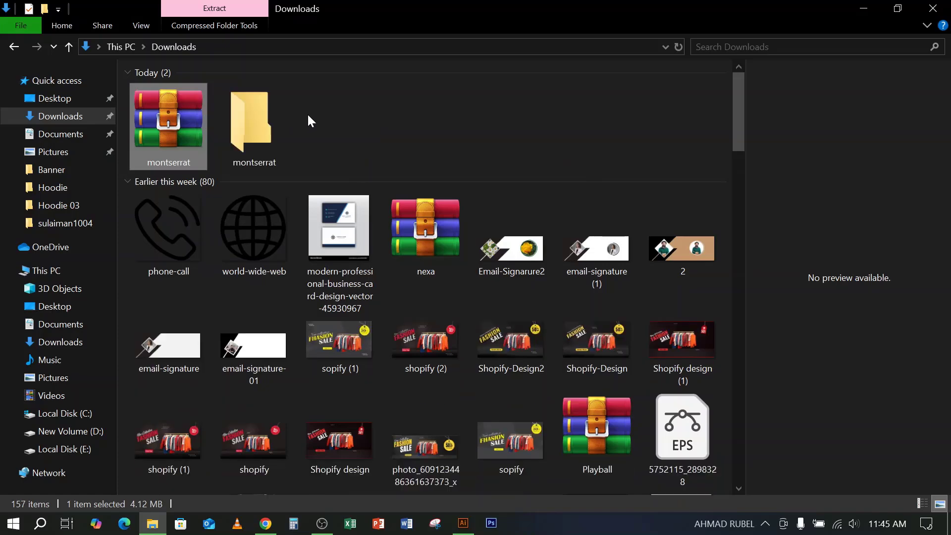
Open the extracted montserrat folder and look through its font files and the SIL Open Font License document
{"action": "double_click", "coordinate": [243, 129]}
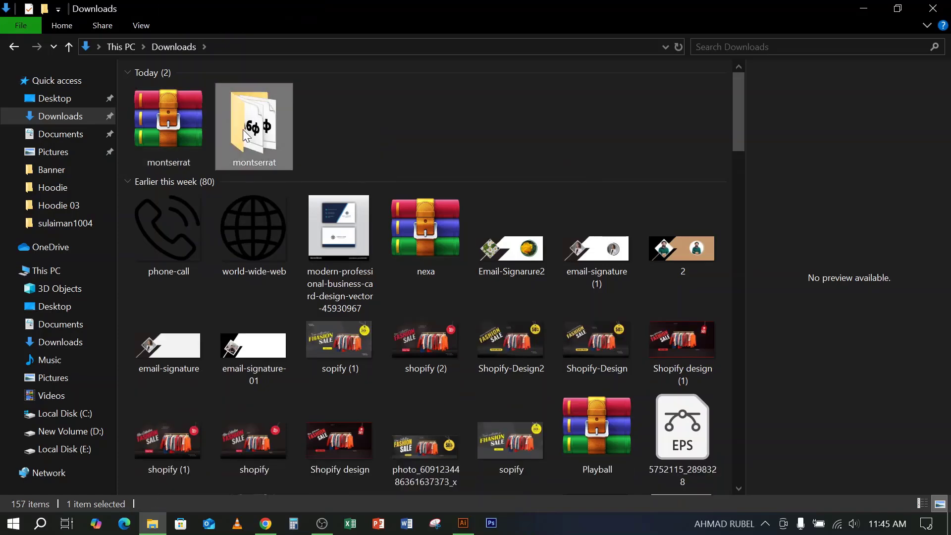
{"action": "scroll", "coordinate": [298, 219], "scroll_direction": "down", "scroll_amount": 4}
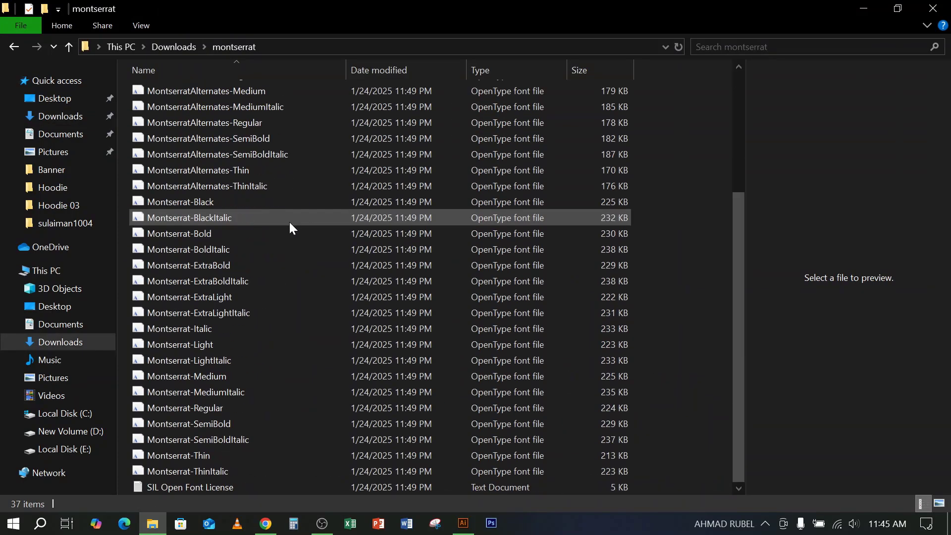
{"action": "left_click", "coordinate": [188, 488]}
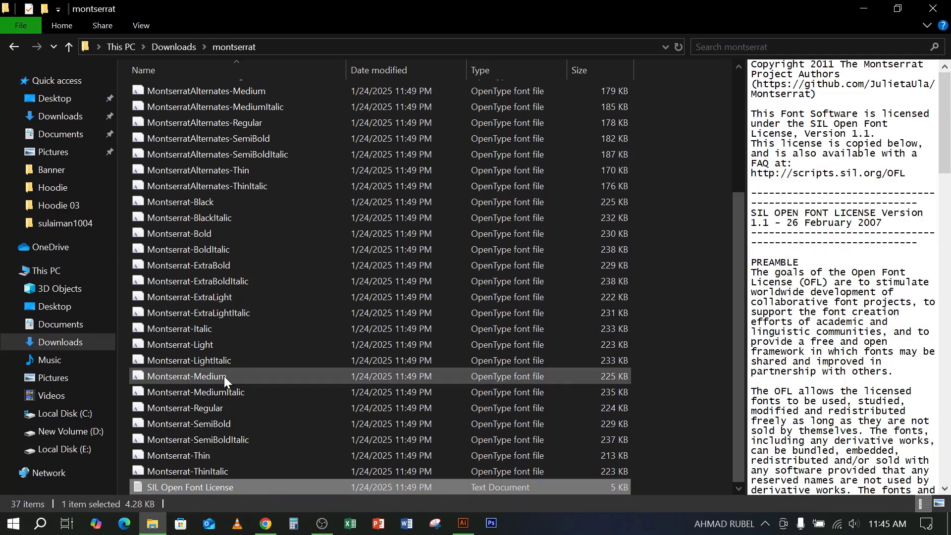
{"action": "scroll", "coordinate": [224, 376], "scroll_direction": "up", "scroll_amount": 4}
{"action": "scroll", "coordinate": [210, 297], "scroll_direction": "down", "scroll_amount": 4}
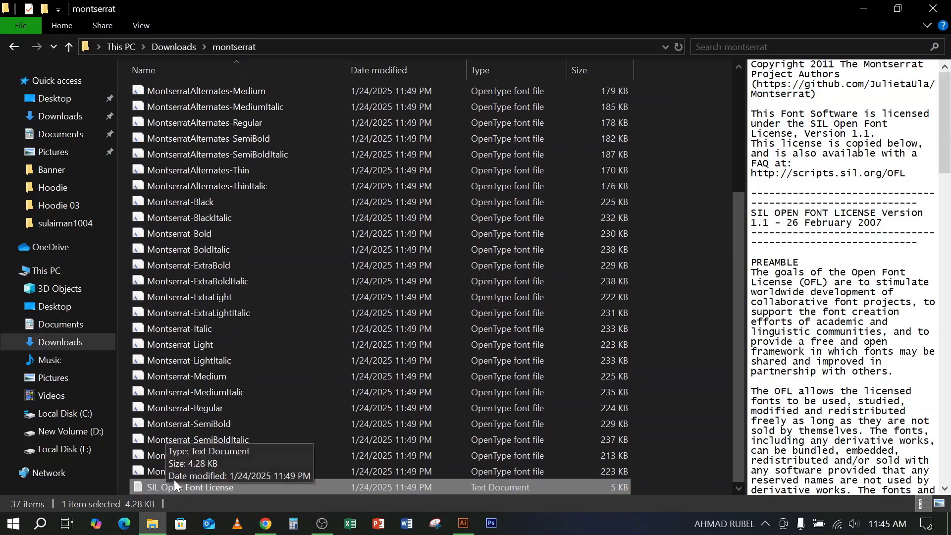
Select every file in the montserrat folder and compare the fonts in the details and large thumbnail views
{"action": "key", "text": "ctrl+a"}
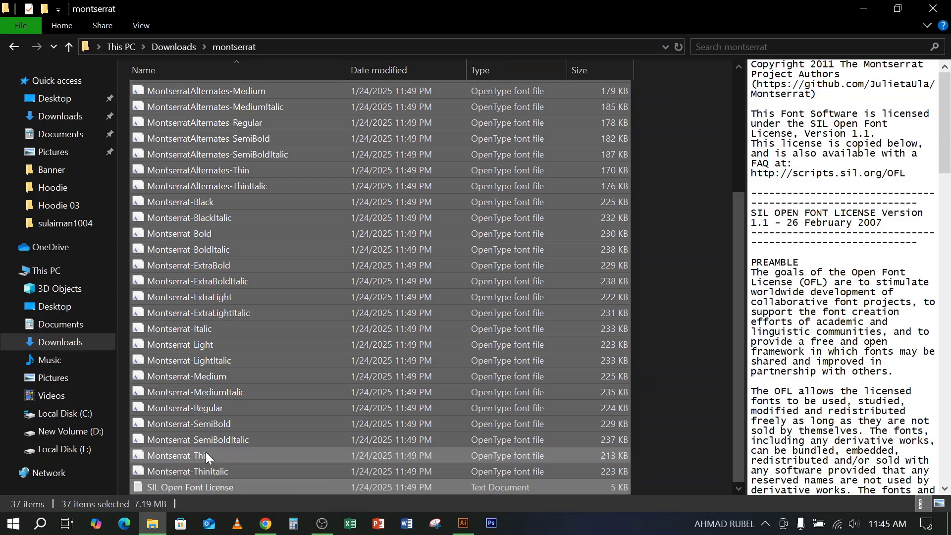
{"action": "scroll", "coordinate": [337, 315], "scroll_direction": "up", "scroll_amount": 4}
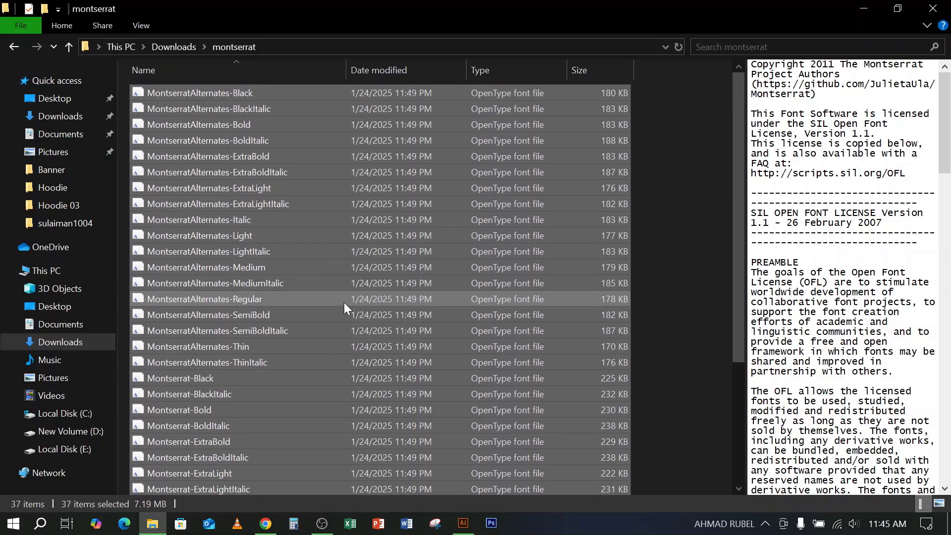
{"action": "left_click", "coordinate": [939, 505]}
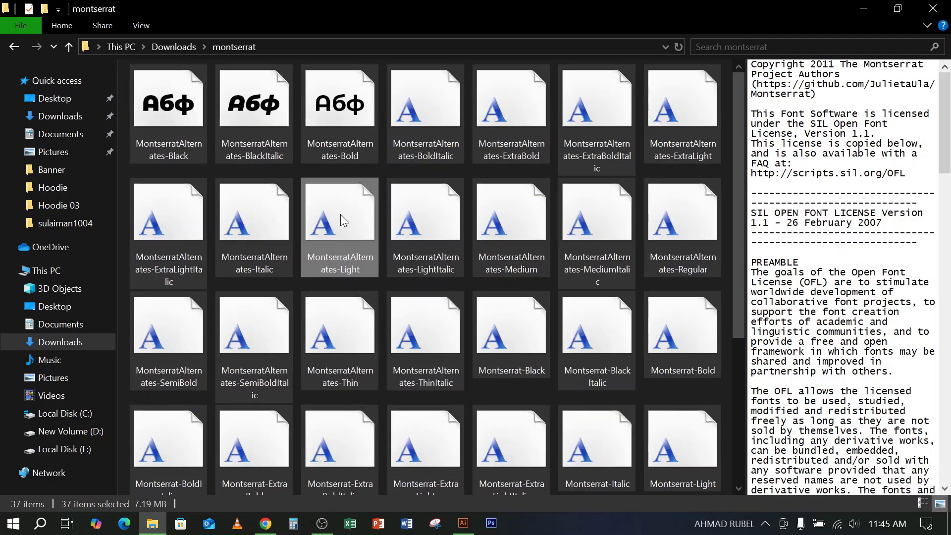
{"action": "scroll", "coordinate": [384, 211], "scroll_direction": "down", "scroll_amount": 5}
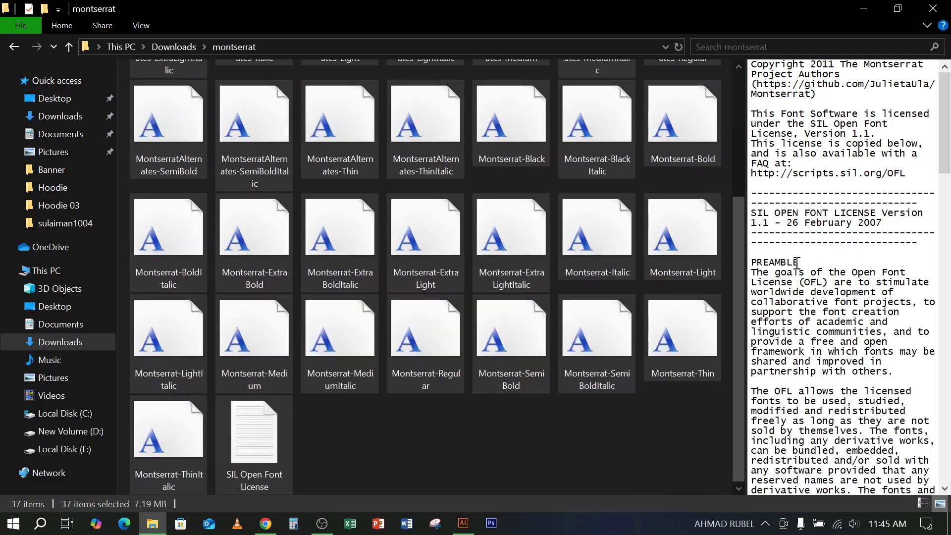
{"action": "left_click", "coordinate": [923, 504]}
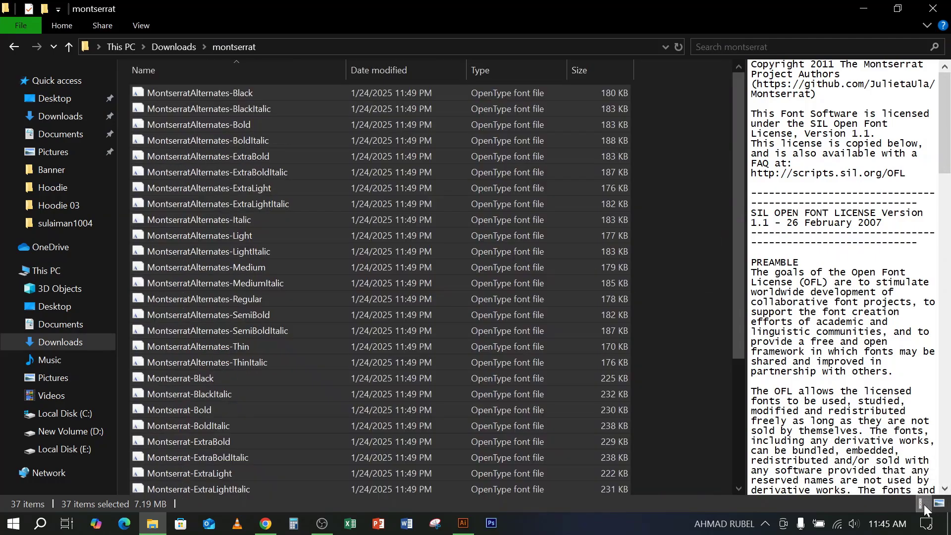
{"action": "left_click", "coordinate": [939, 504]}
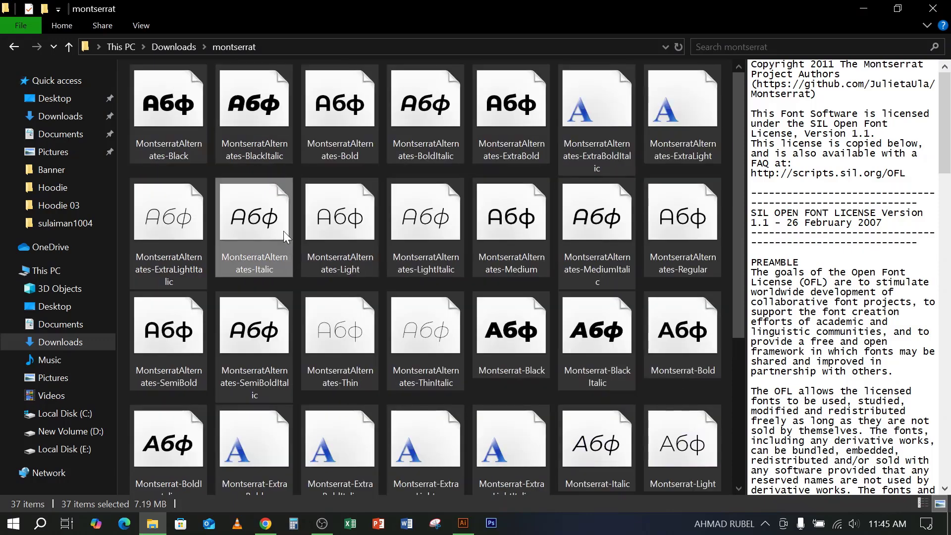
{"action": "scroll", "coordinate": [210, 144], "scroll_direction": "down", "scroll_amount": 3}
{"action": "scroll", "coordinate": [219, 163], "scroll_direction": "up", "scroll_amount": 3}
Preview individual fonts such as MontserratAlternates-LightItalic, Montserrat-Black and MontserratAlternates-ExtraLightItalic, returning to the details view and clearing the selection
{"action": "left_click", "coordinate": [189, 99]}
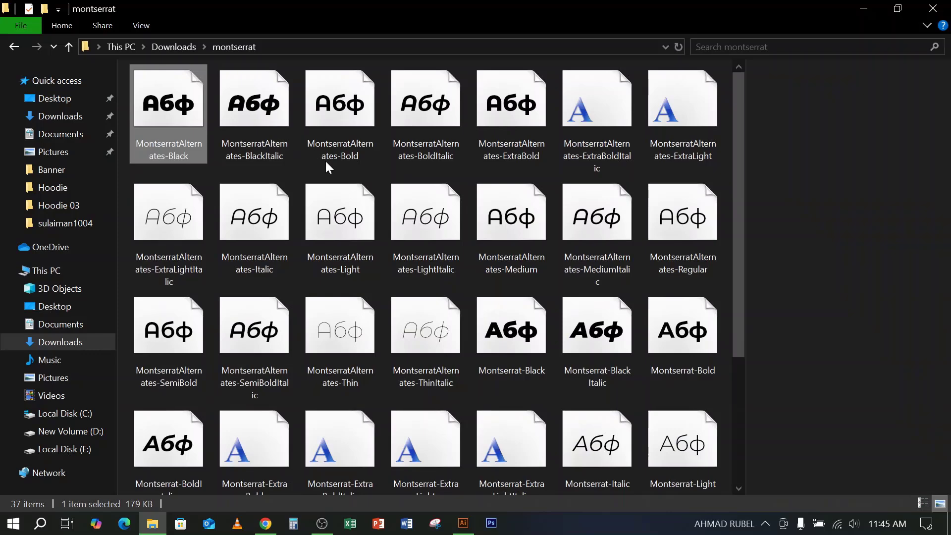
{"action": "left_click", "coordinate": [422, 198]}
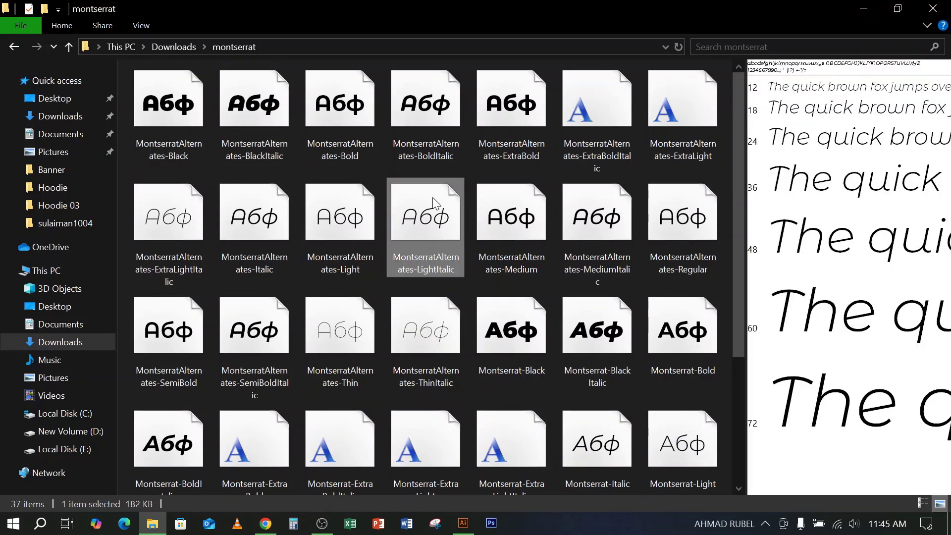
{"action": "left_click", "coordinate": [511, 330]}
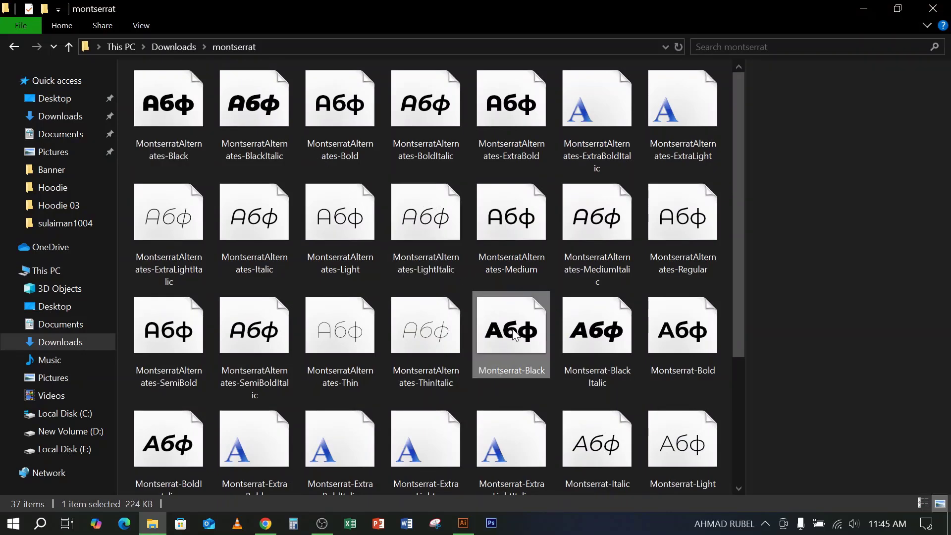
{"action": "left_click", "coordinate": [923, 504]}
{"action": "left_click", "coordinate": [215, 204]}
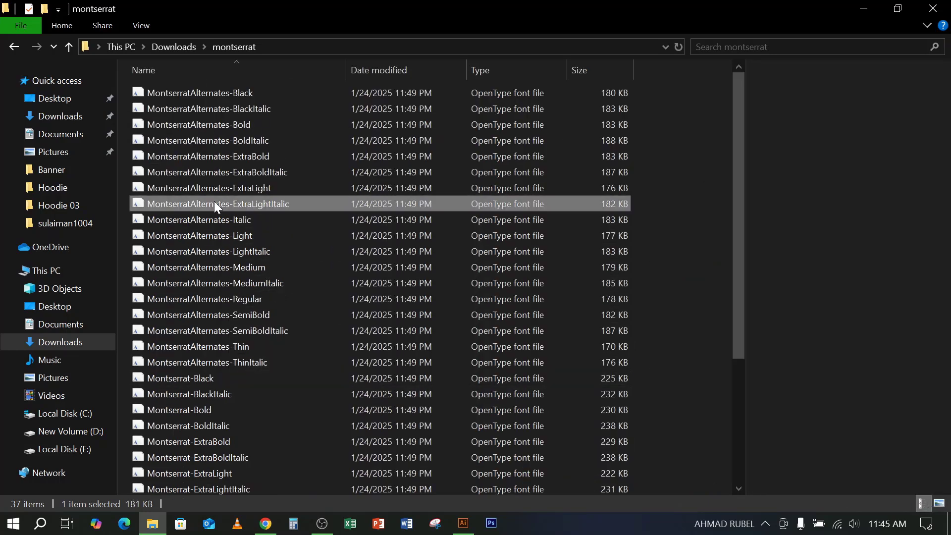
{"action": "scroll", "coordinate": [430, 302], "scroll_direction": "down", "scroll_amount": 3}
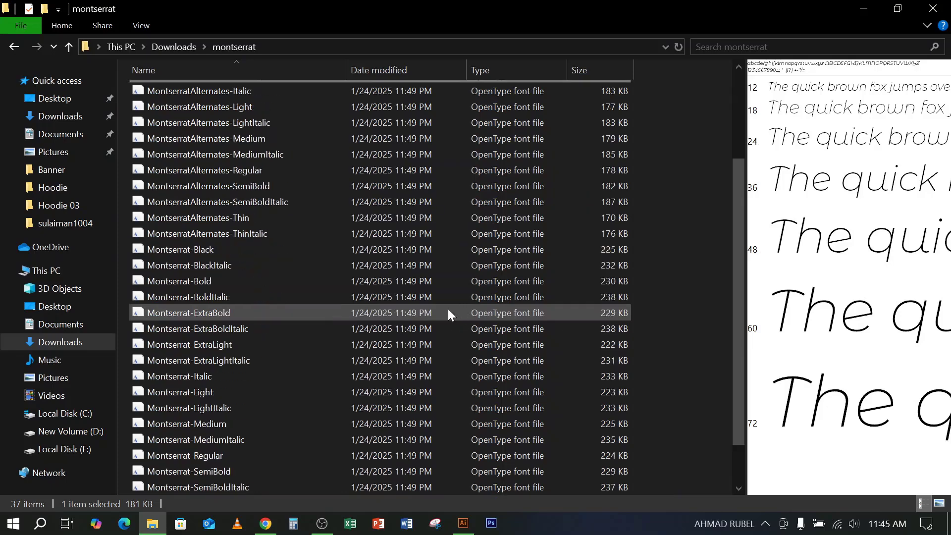
{"action": "scroll", "coordinate": [520, 297], "scroll_direction": "up", "scroll_amount": 3}
{"action": "left_click", "coordinate": [672, 225]}
Select every font file in the montserrat folder, leaving out the SIL Open Font License document
{"action": "scroll", "coordinate": [426, 361], "scroll_direction": "down", "scroll_amount": 4}
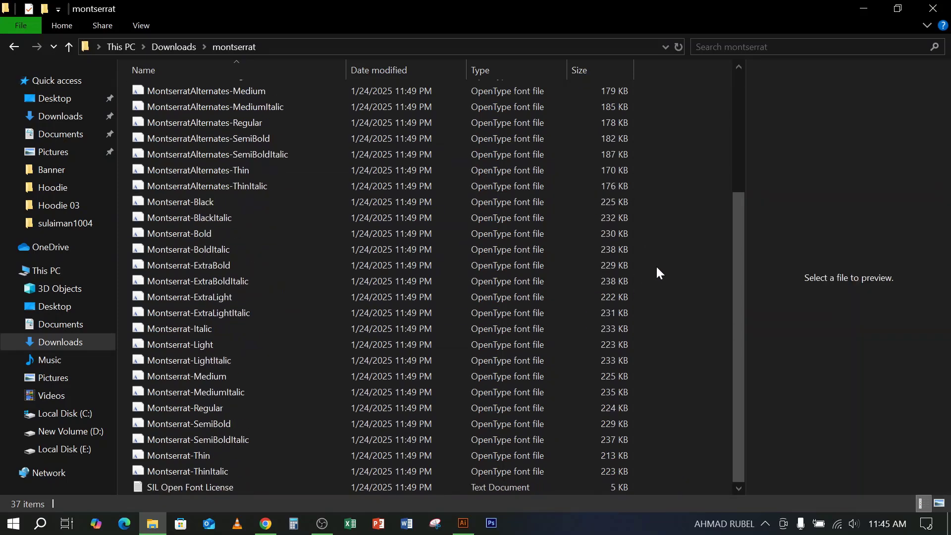
{"action": "key", "text": "ctrl+a"}
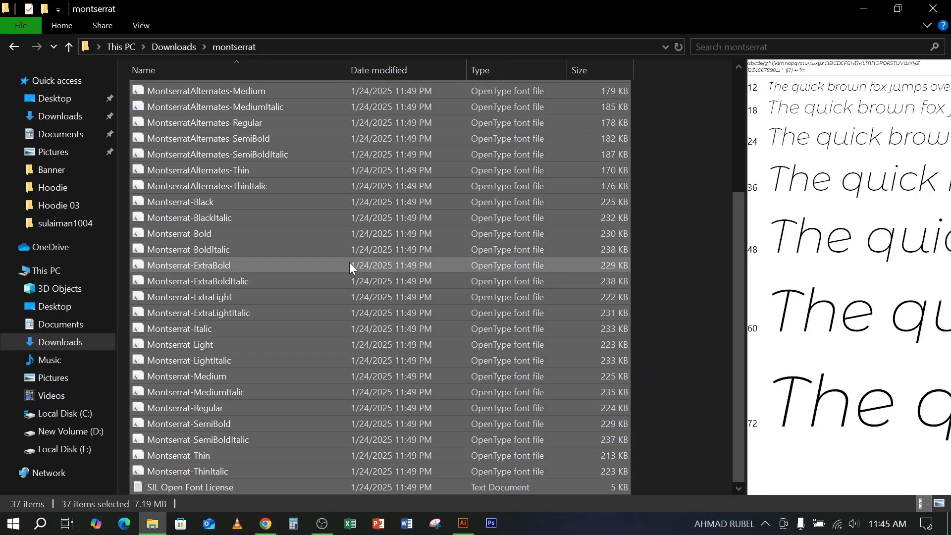
{"action": "left_click", "coordinate": [162, 485], "text": "ctrl"}
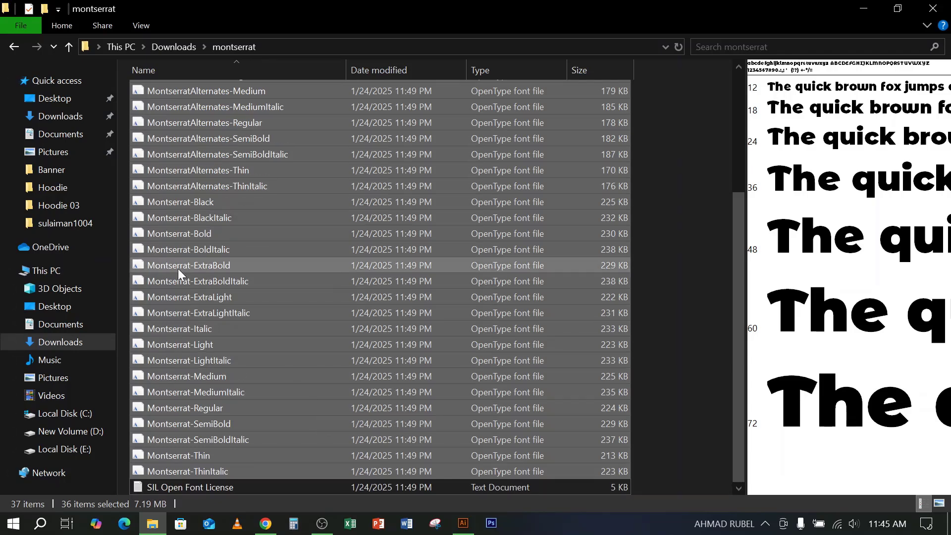
{"action": "scroll", "coordinate": [181, 258], "scroll_direction": "up", "scroll_amount": 4}
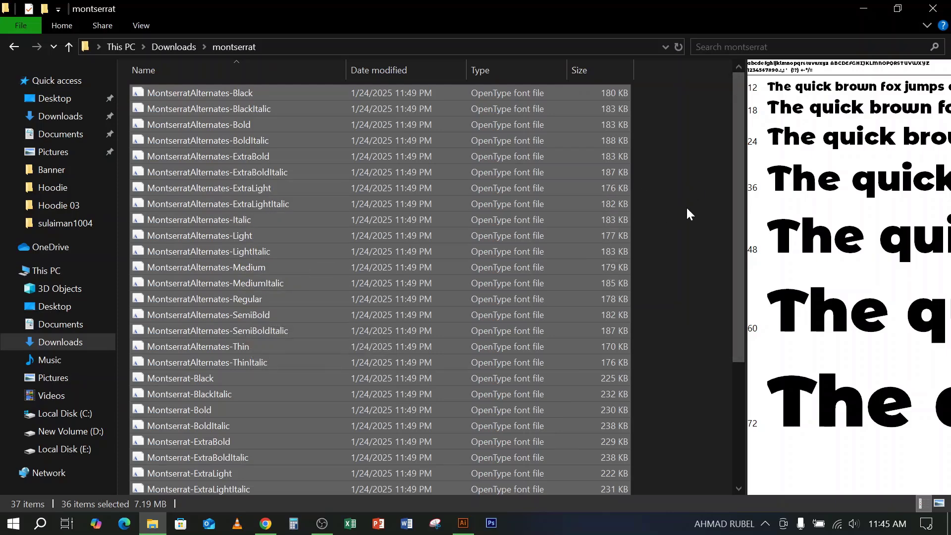
Install the selected Montserrat fonts for all users, declining to replace already installed fonts for all current items
{"action": "right_click", "coordinate": [153, 142]}
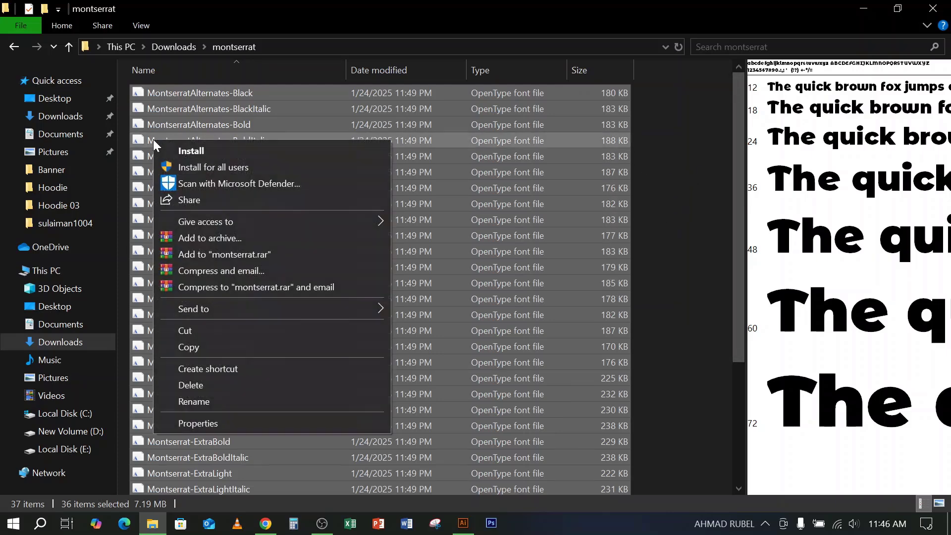
{"action": "left_click", "coordinate": [221, 168]}
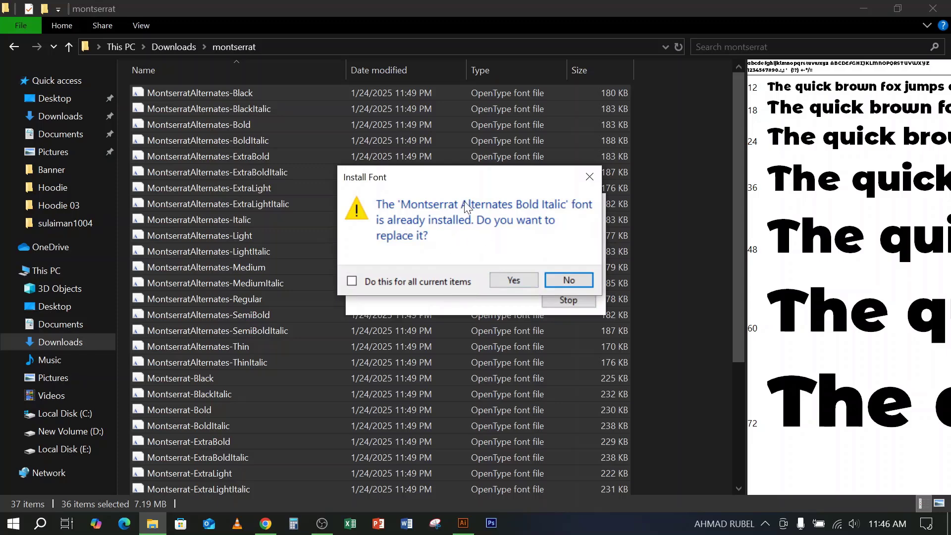
{"action": "left_click", "coordinate": [352, 281]}
{"action": "left_click", "coordinate": [577, 281]}
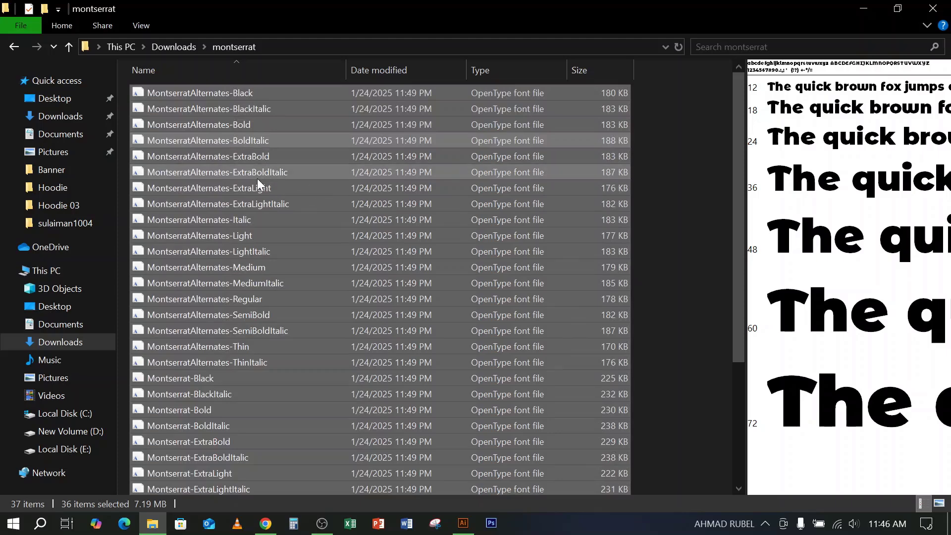
{"action": "scroll", "coordinate": [257, 181], "scroll_direction": "down", "scroll_amount": 4}
{"action": "scroll", "coordinate": [258, 184], "scroll_direction": "up", "scroll_amount": 4}
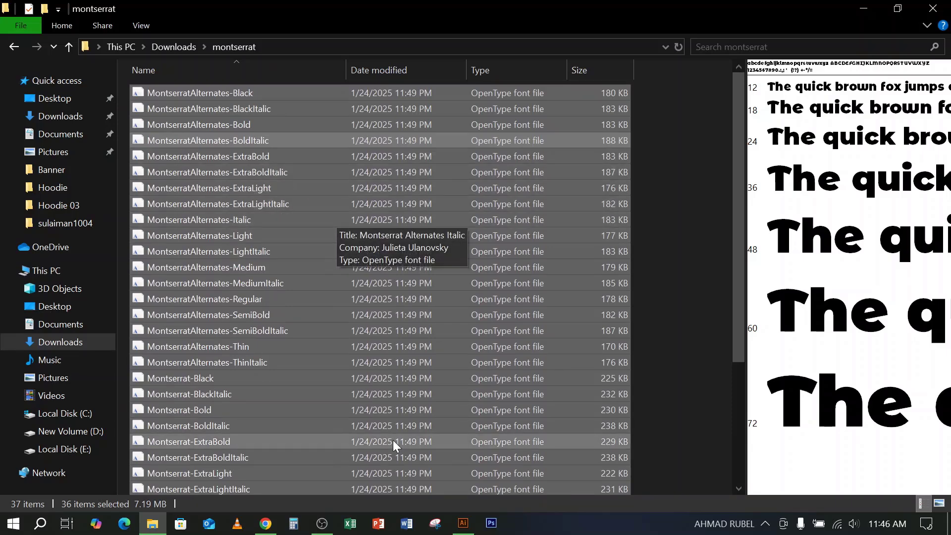
Switch to the Business Card Design document in Illustrator and add the point text "bd" on the first artboard
{"action": "left_click", "coordinate": [463, 523]}
{"action": "left_click", "coordinate": [376, 373]}
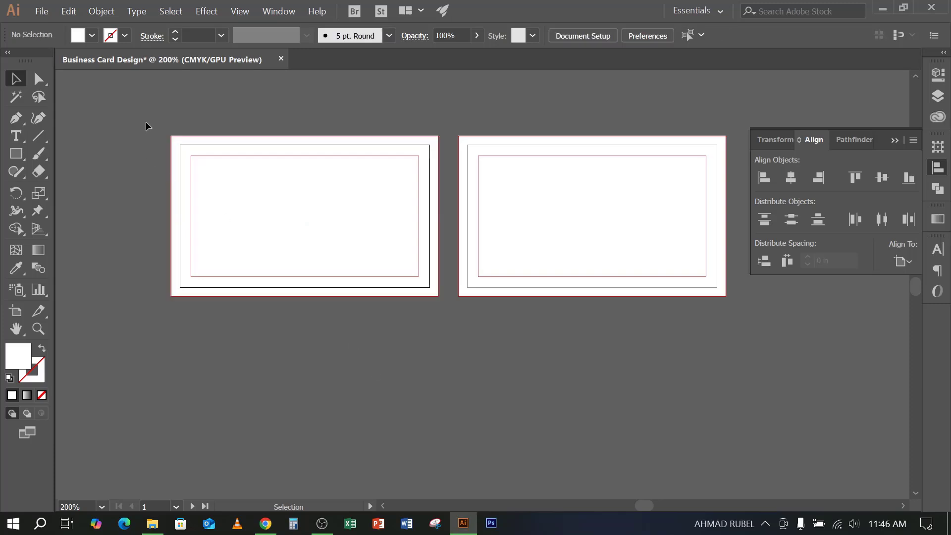
{"action": "left_click", "coordinate": [38, 135]}
{"action": "left_click_drag", "start_coordinate": [303, 180], "coordinate": [309, 184]}
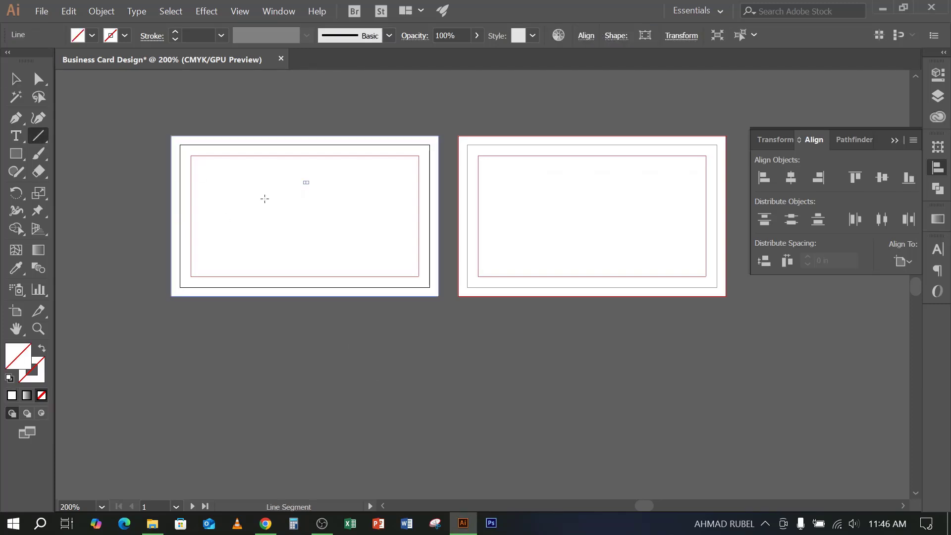
{"action": "left_click", "coordinate": [16, 136]}
{"action": "left_click", "coordinate": [268, 221]}
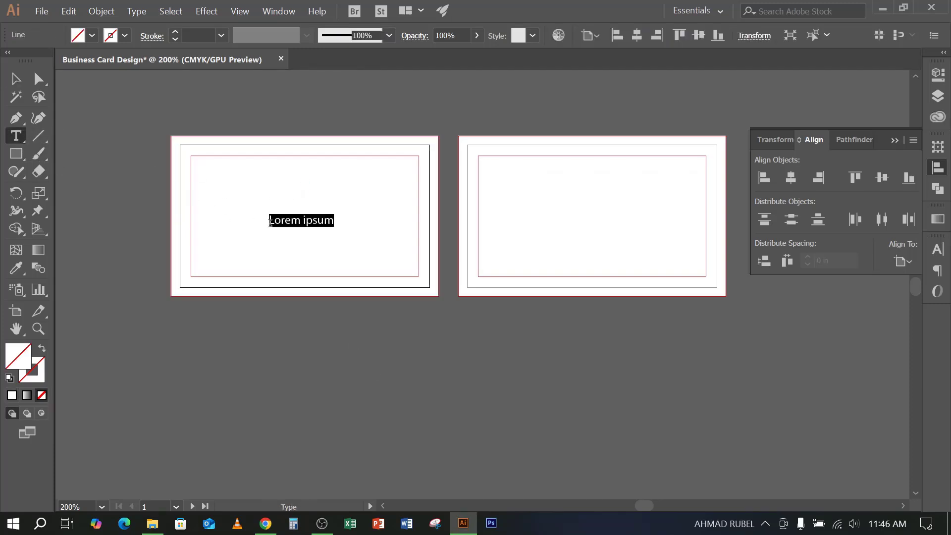
{"action": "type", "text": "bd"}
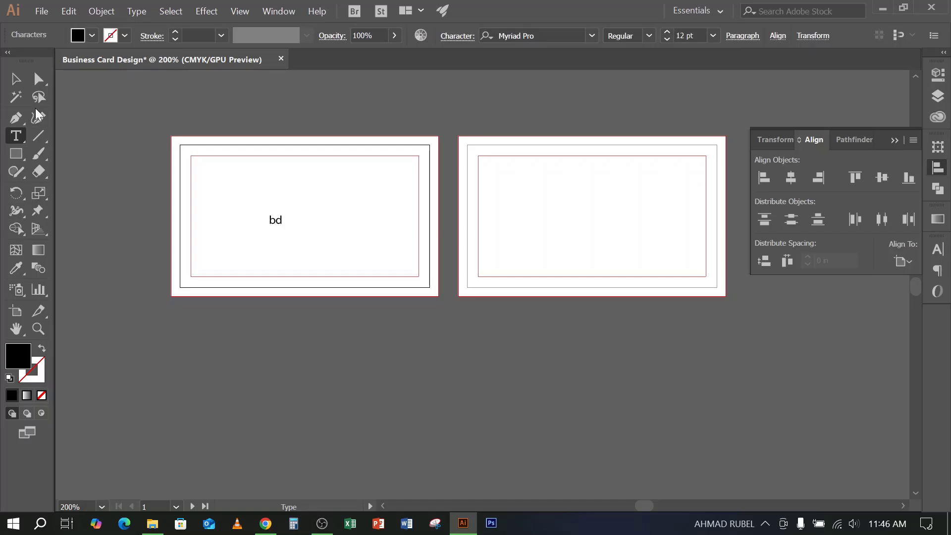
Enlarge the "bd" text to about 87 pt and set its font to Montserrat Regular
{"action": "left_click", "coordinate": [16, 78]}
{"action": "left_click_drag", "start_coordinate": [281, 229], "coordinate": [409, 311]}
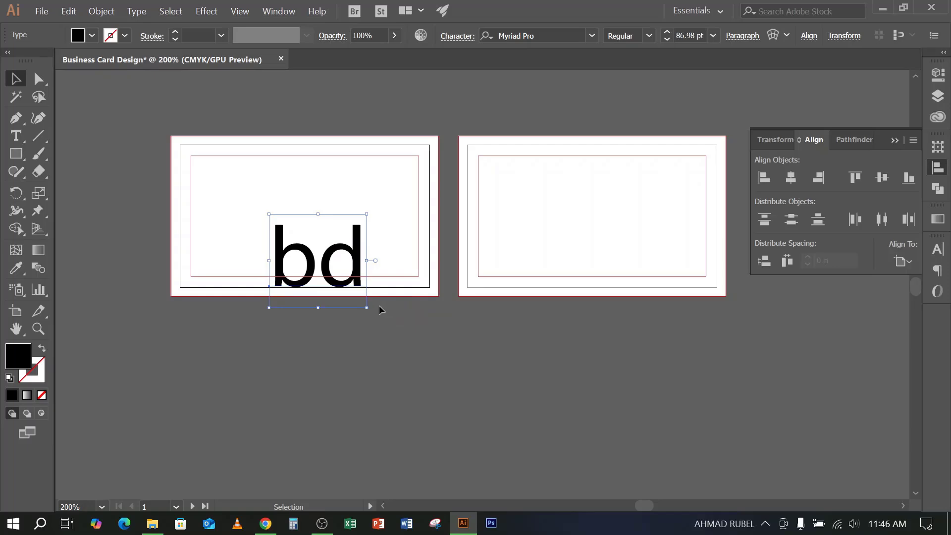
{"action": "left_click", "coordinate": [550, 36]}
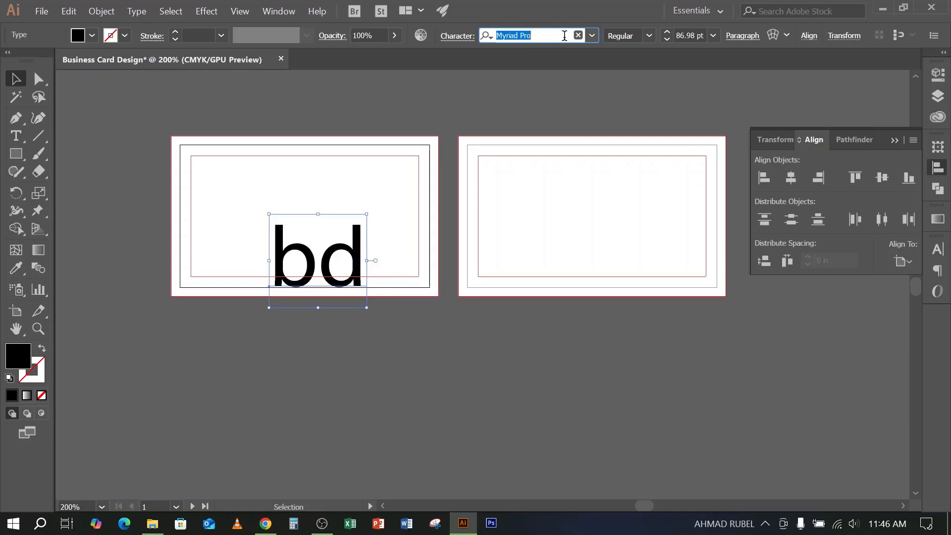
{"action": "type", "text": "mont"}
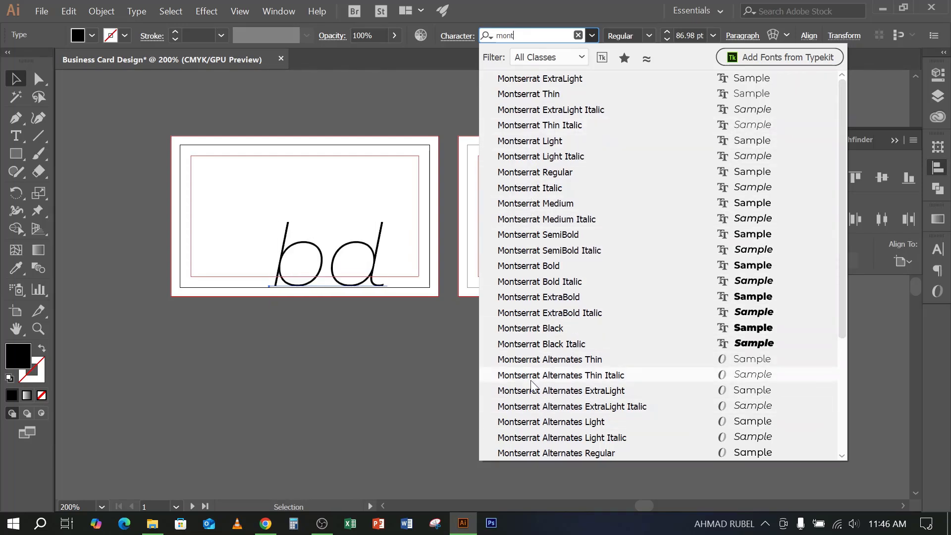
{"action": "scroll", "coordinate": [532, 385], "scroll_direction": "down", "scroll_amount": 2}
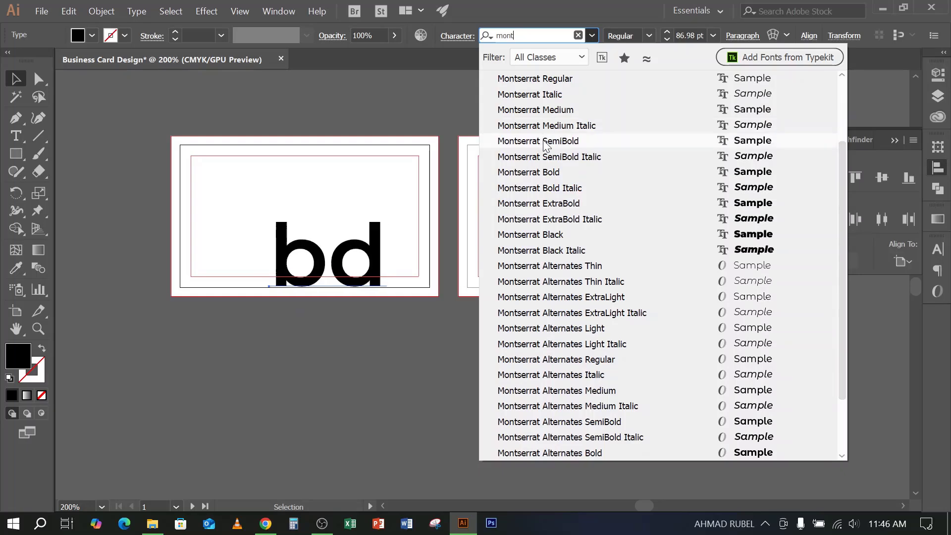
{"action": "left_click", "coordinate": [549, 81]}
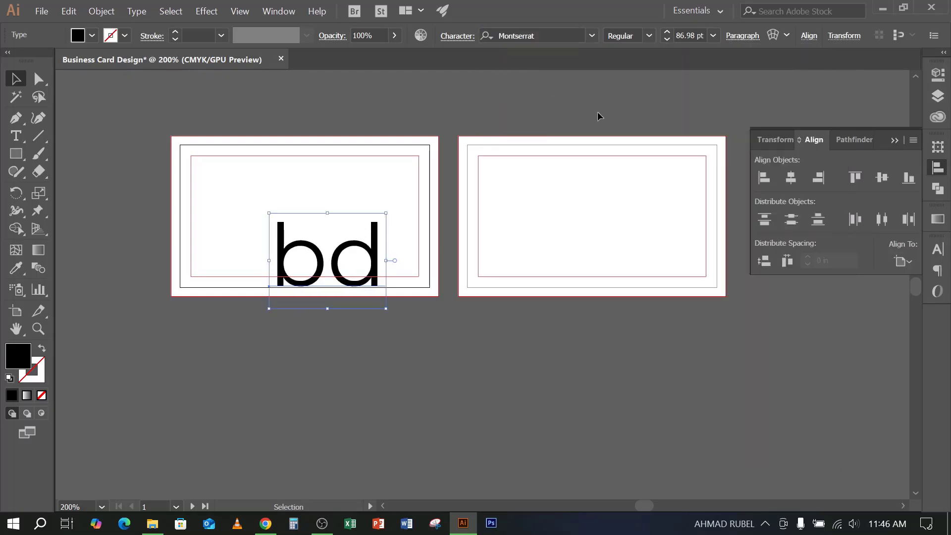
Try the Bold, ExtraLight, Regular and SemiBold Italic styles of Montserrat on the "bd" text
{"action": "left_click", "coordinate": [649, 36]}
{"action": "left_click", "coordinate": [645, 247]}
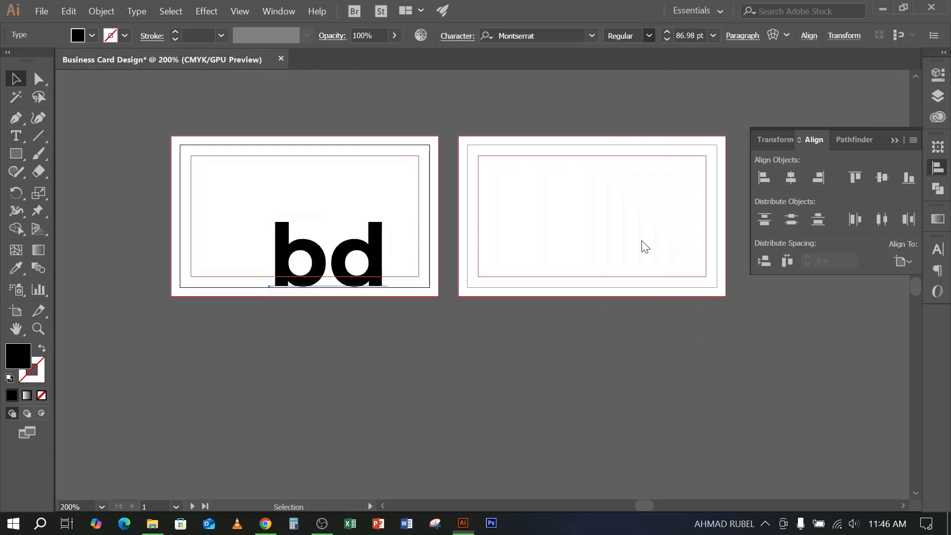
{"action": "left_click", "coordinate": [649, 35]}
{"action": "left_click", "coordinate": [644, 55]}
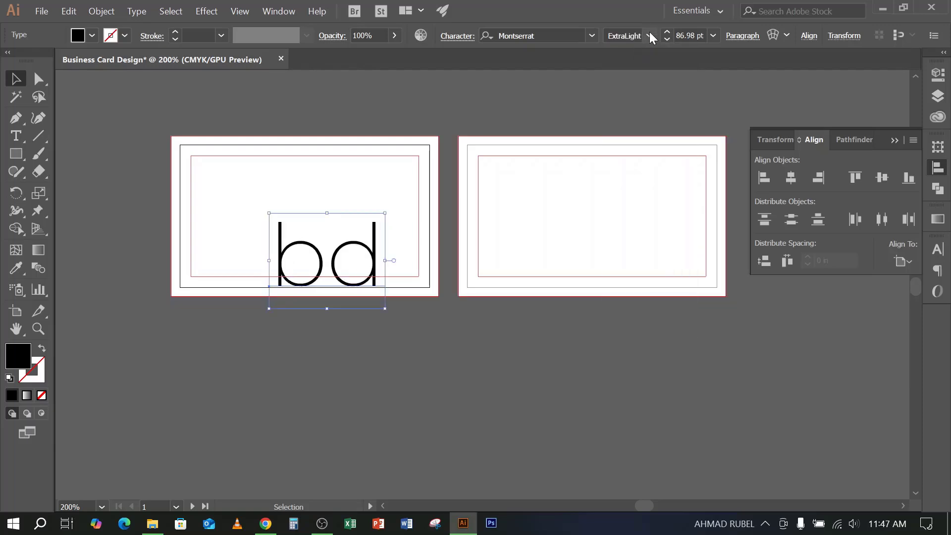
{"action": "left_click", "coordinate": [648, 35]}
{"action": "left_click", "coordinate": [639, 148]}
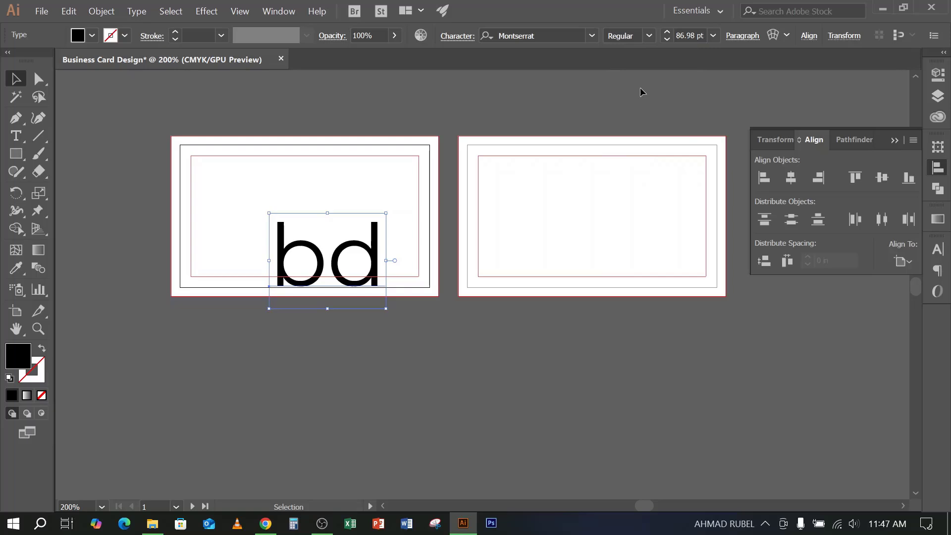
{"action": "left_click", "coordinate": [649, 35]}
{"action": "left_click", "coordinate": [644, 231]}
Set the "bd" text to the Montserrat Black style and move it up to about the middle of the first artboard
{"action": "left_click", "coordinate": [649, 36]}
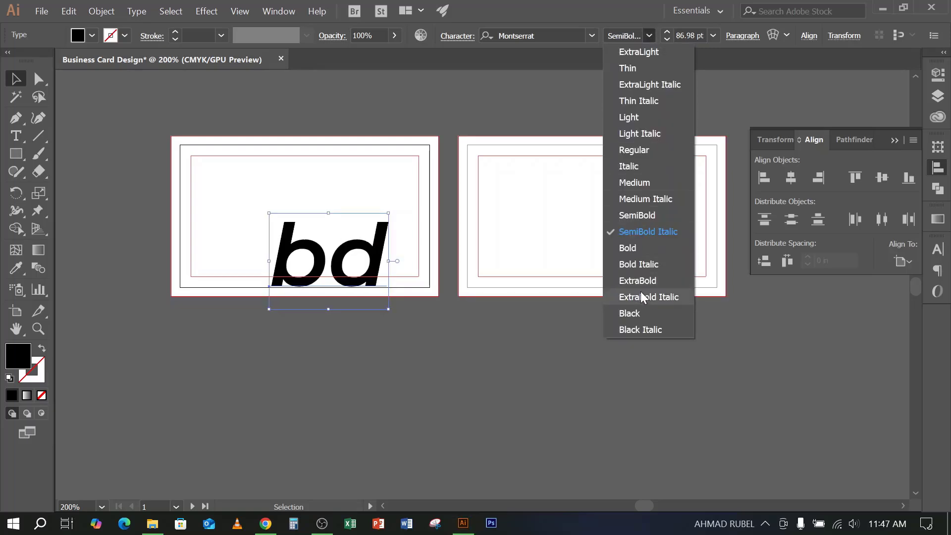
{"action": "left_click", "coordinate": [639, 313]}
{"action": "left_click", "coordinate": [585, 325]}
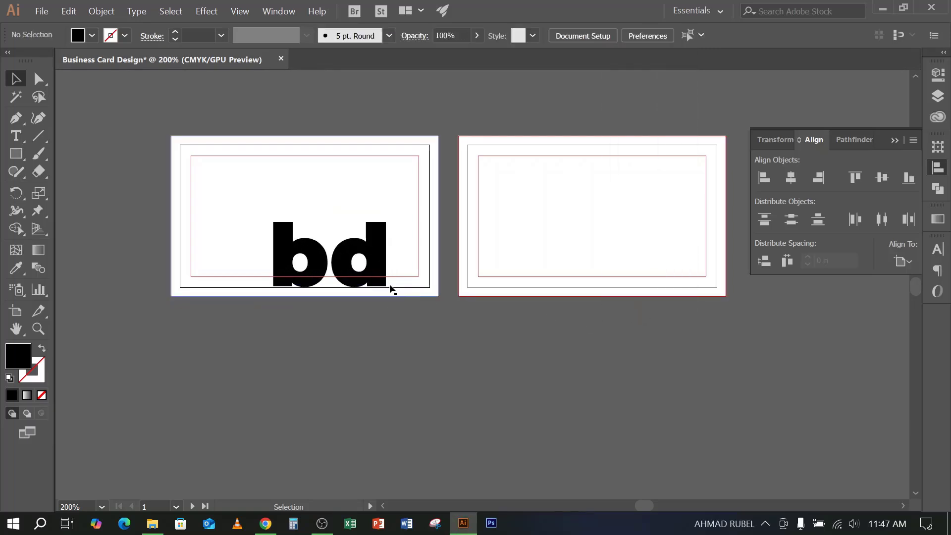
{"action": "left_click_drag", "start_coordinate": [378, 254], "coordinate": [345, 209]}
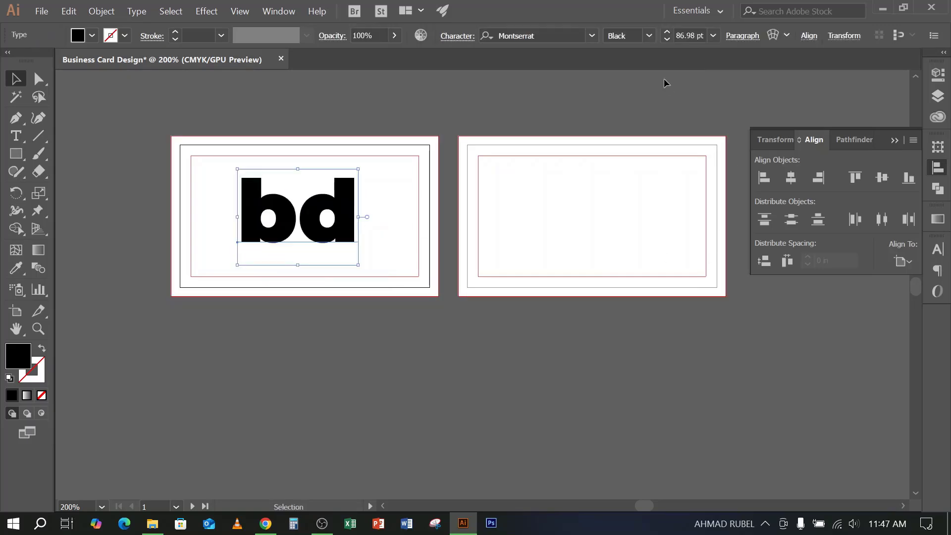
Close the montserrat folder and switch to Chrome to review the GraphicRiver corporate business flyer page
{"action": "left_click", "coordinate": [883, 9]}
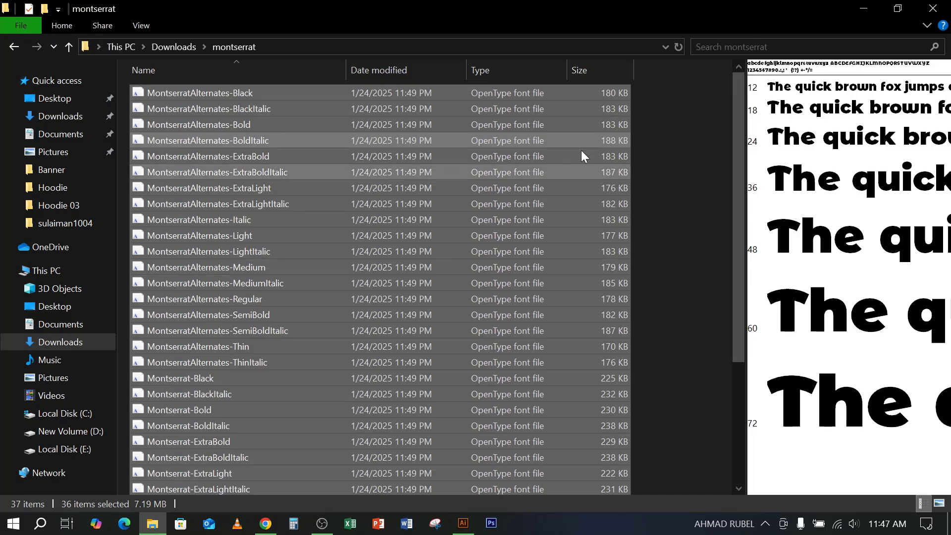
{"action": "left_click", "coordinate": [933, 9]}
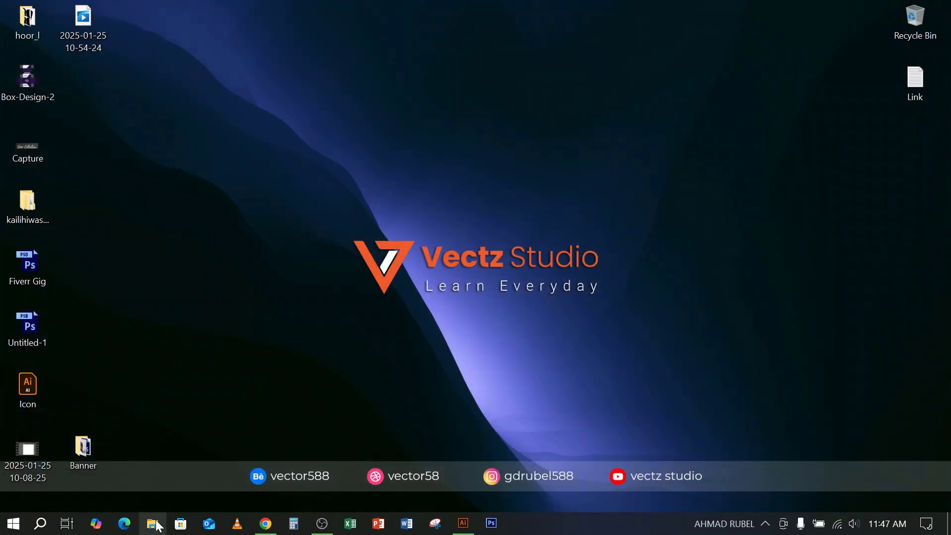
{"action": "mouse_move", "coordinate": [266, 527]}
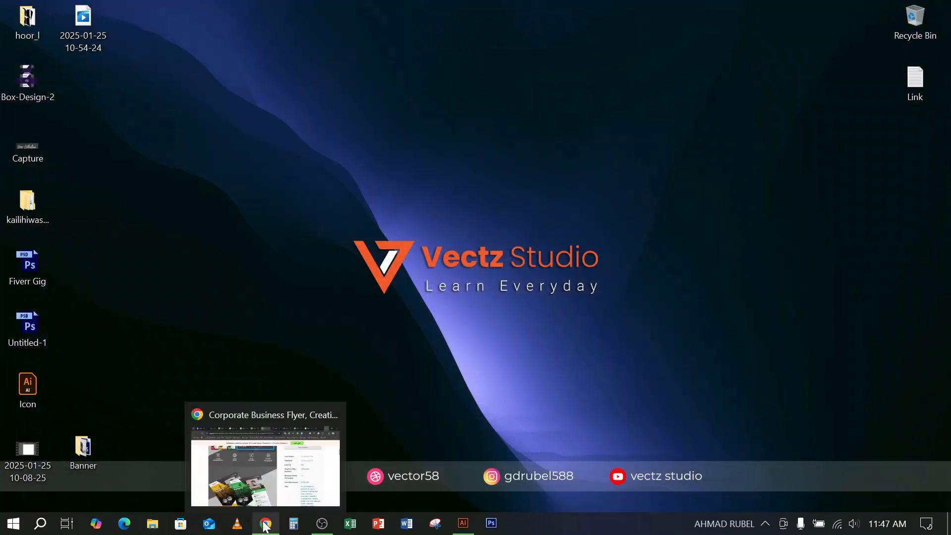
{"action": "left_click", "coordinate": [253, 473]}
{"action": "scroll", "coordinate": [667, 311], "scroll_direction": "down", "scroll_amount": 5}
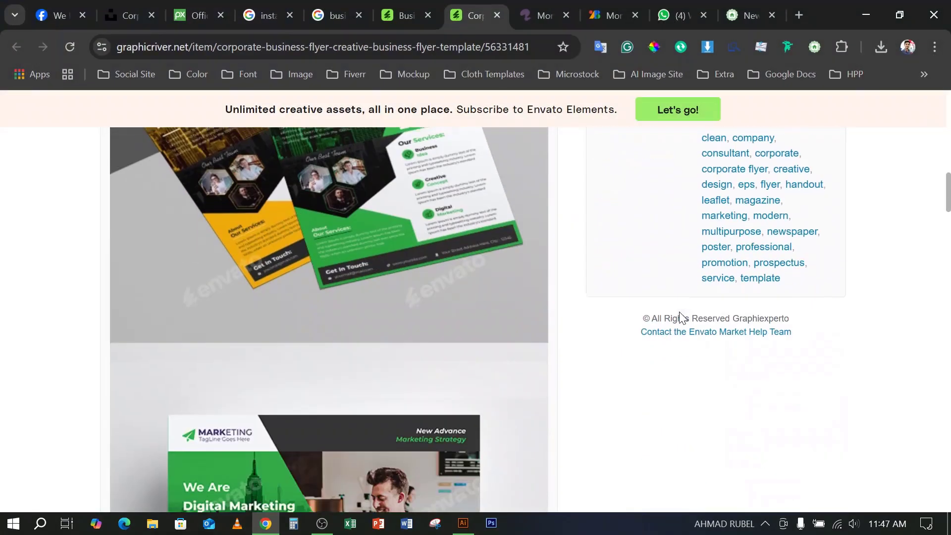
{"action": "scroll", "coordinate": [673, 314], "scroll_direction": "up", "scroll_amount": 1}
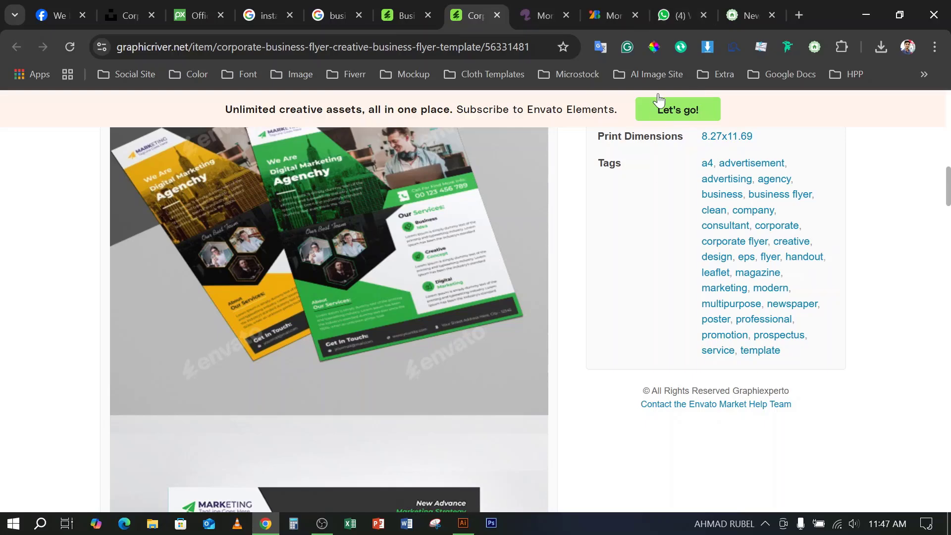
Browse the business flyer template listings on GraphicRiver for design references
{"action": "left_click", "coordinate": [406, 7]}
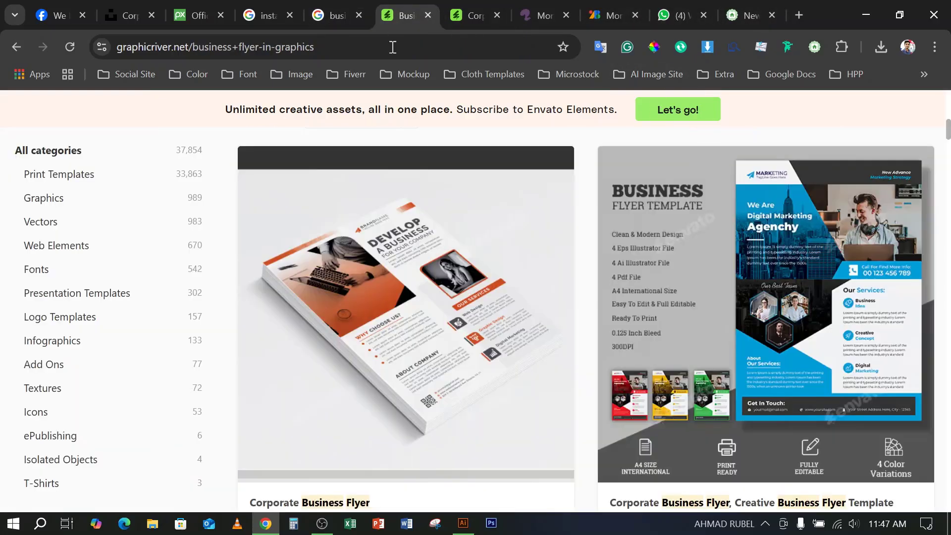
{"action": "scroll", "coordinate": [579, 304], "scroll_direction": "up", "scroll_amount": 6}
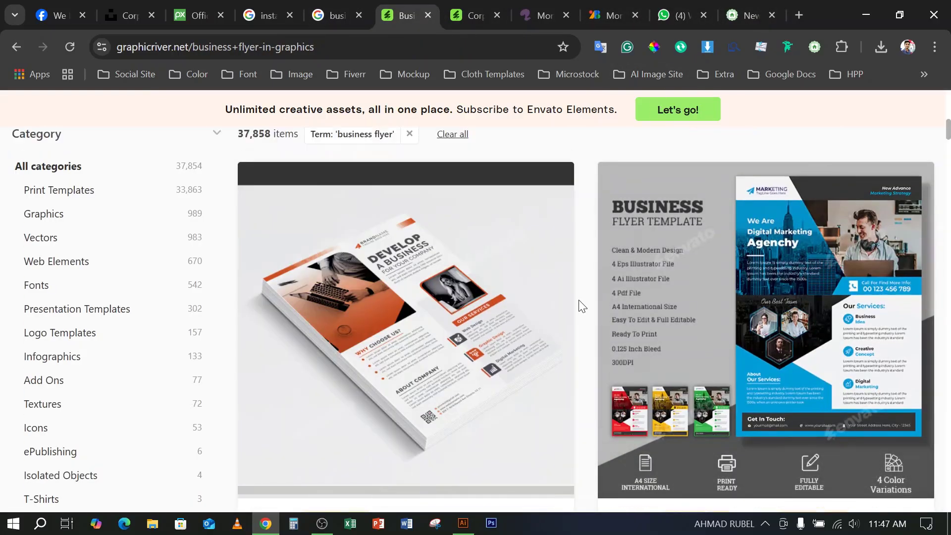
{"action": "scroll", "coordinate": [580, 300], "scroll_direction": "down", "scroll_amount": 12}
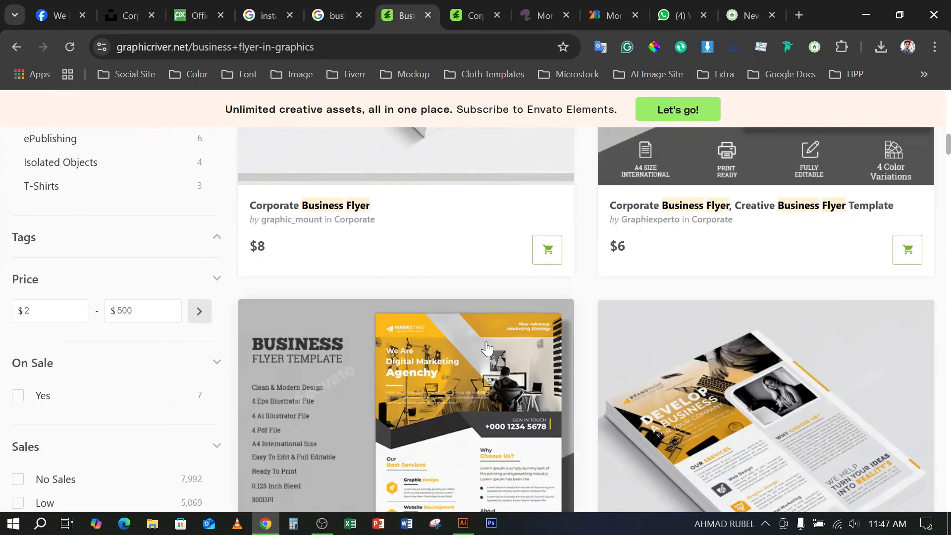
{"action": "scroll", "coordinate": [426, 277], "scroll_direction": "down", "scroll_amount": 5}
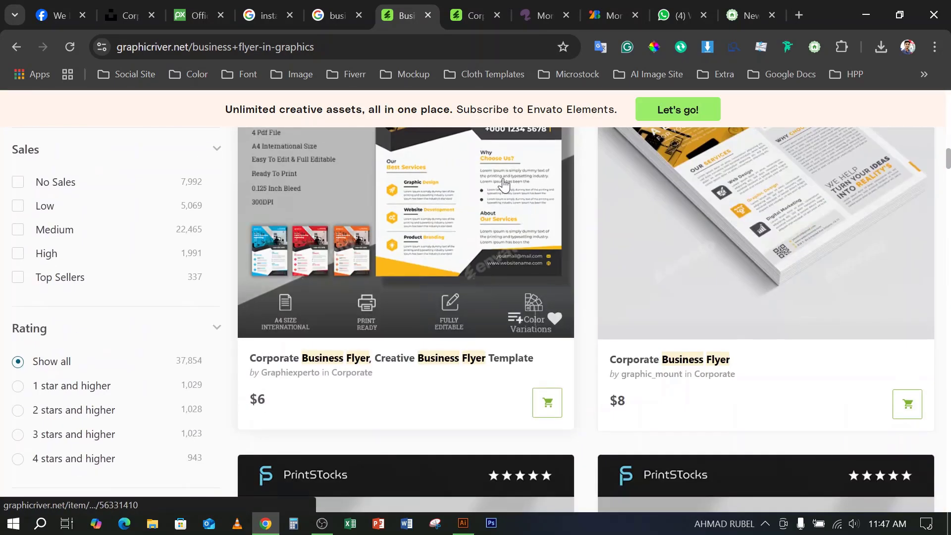
{"action": "scroll", "coordinate": [504, 185], "scroll_direction": "down", "scroll_amount": 6}
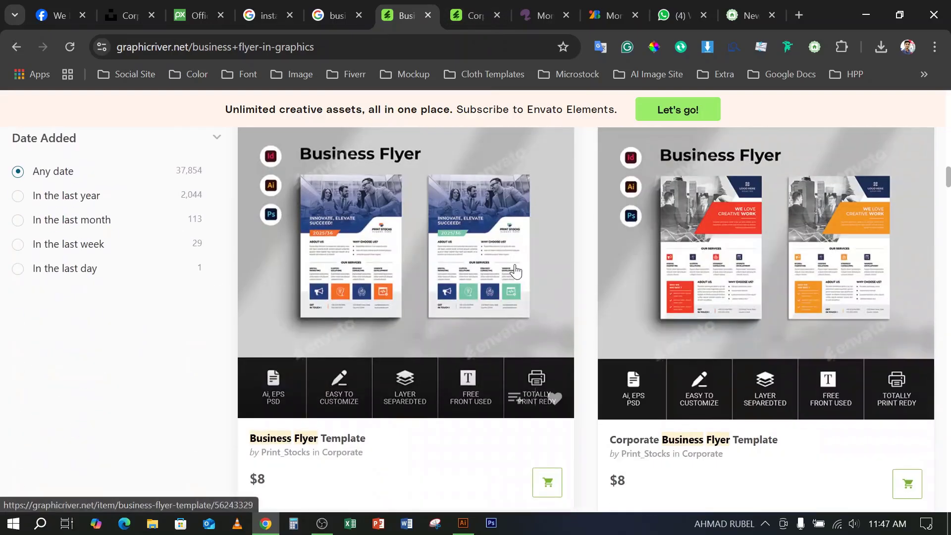
{"action": "scroll", "coordinate": [515, 272], "scroll_direction": "up", "scroll_amount": 8}
Browse the Google Images results for "business card design" as layout references
{"action": "left_click", "coordinate": [337, 16]}
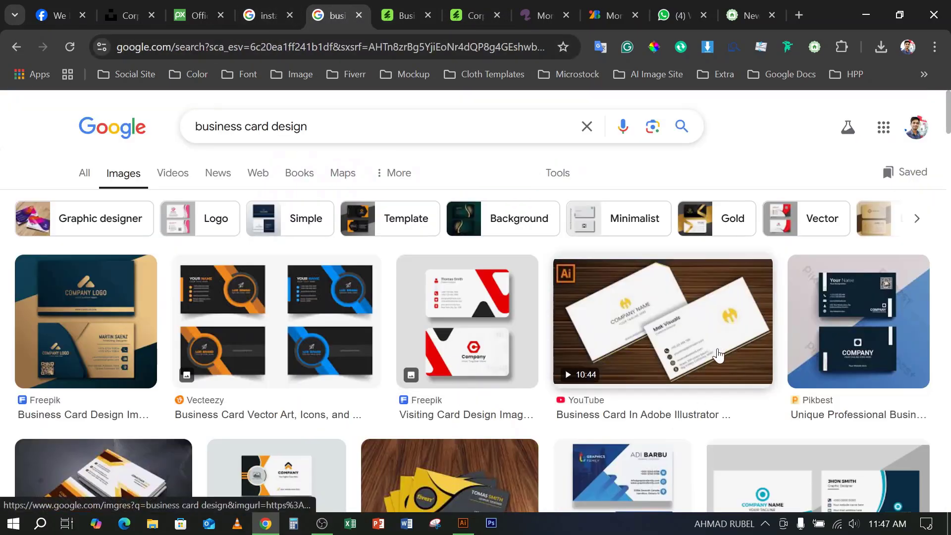
{"action": "scroll", "coordinate": [743, 376], "scroll_direction": "down", "scroll_amount": 6}
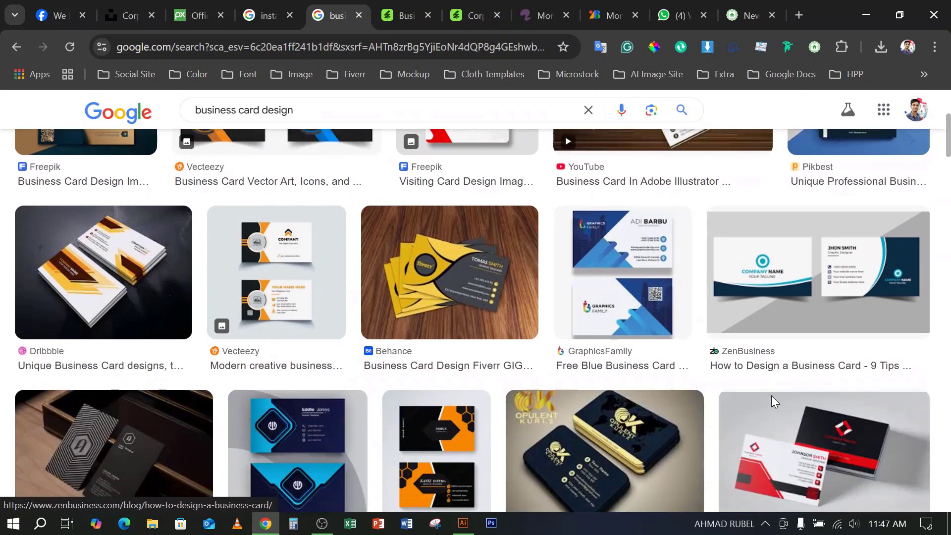
{"action": "mouse_move", "coordinate": [769, 384]}
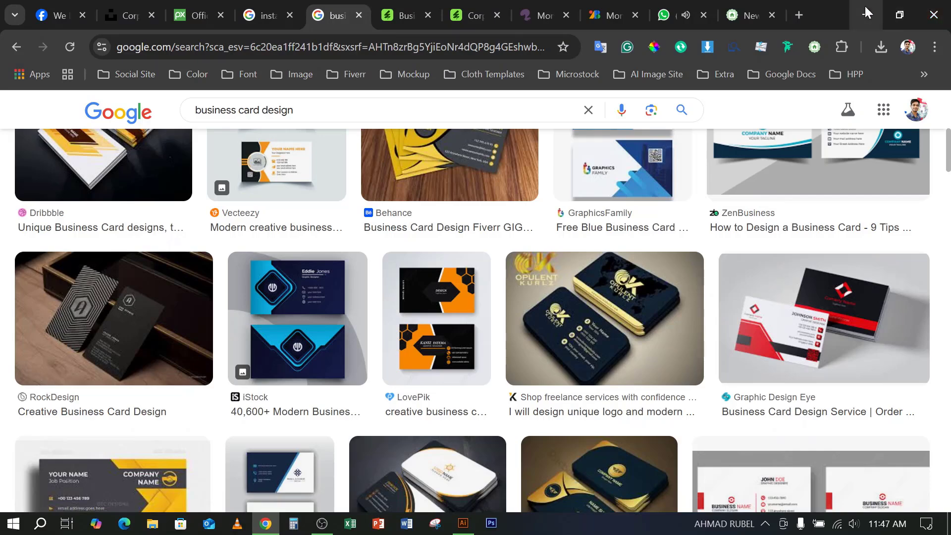
Return to the business card document in Illustrator and delete the "bd" text from the first artboard
{"action": "left_click", "coordinate": [867, 14]}
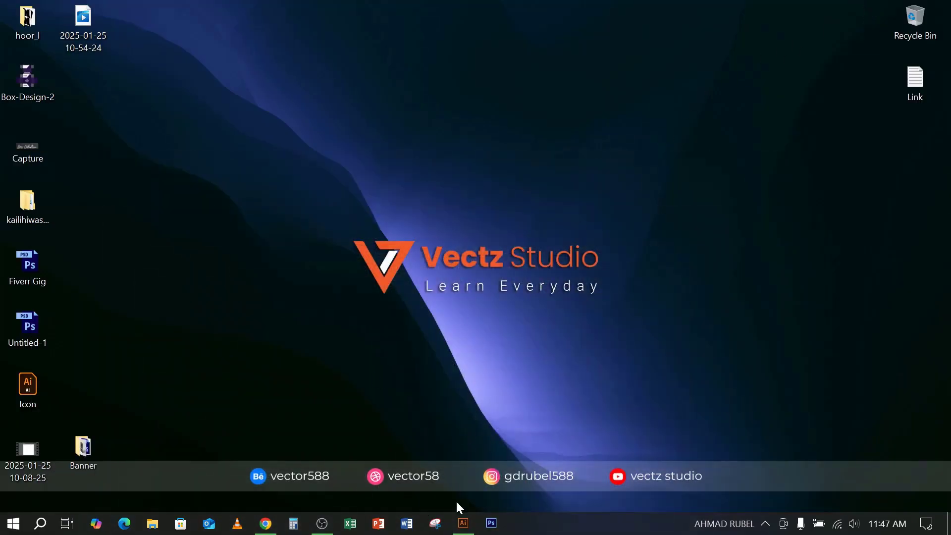
{"action": "mouse_move", "coordinate": [466, 531]}
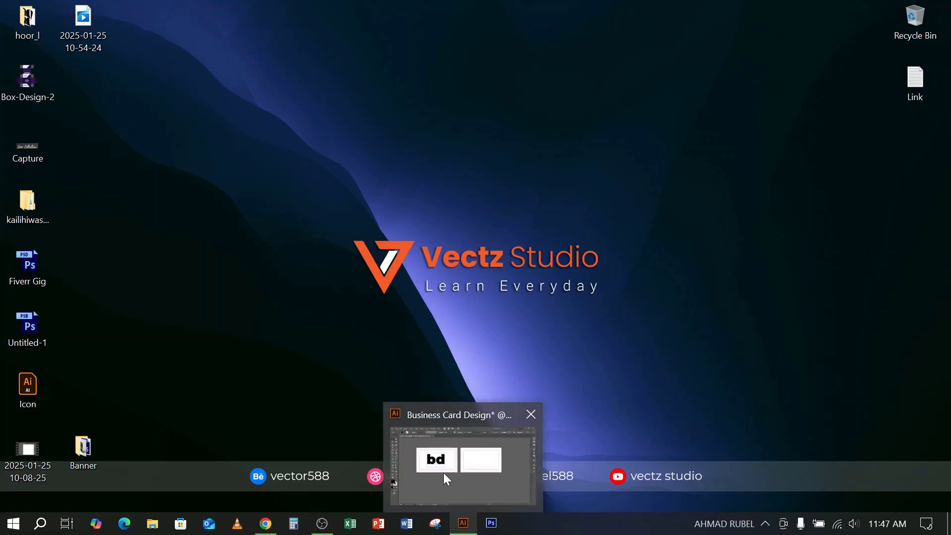
{"action": "left_click", "coordinate": [460, 473]}
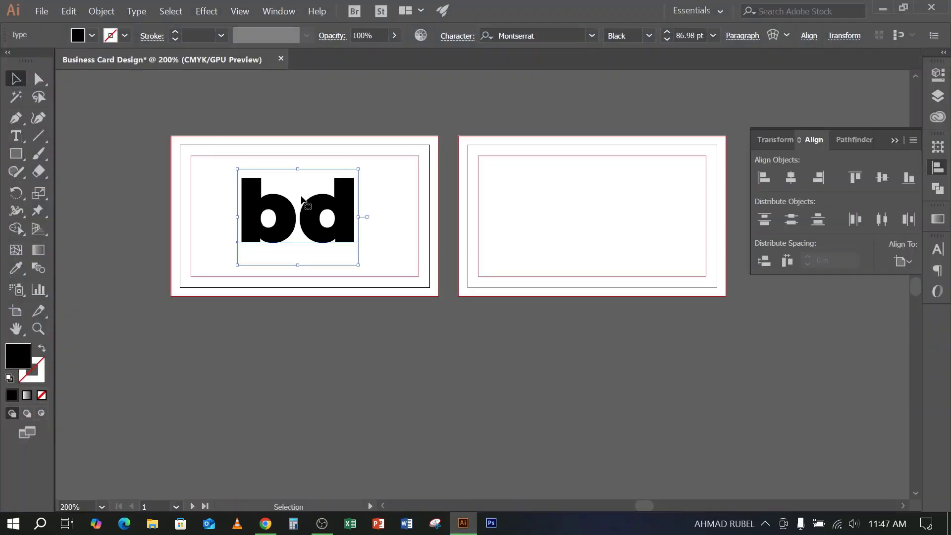
{"action": "key", "text": "Delete"}
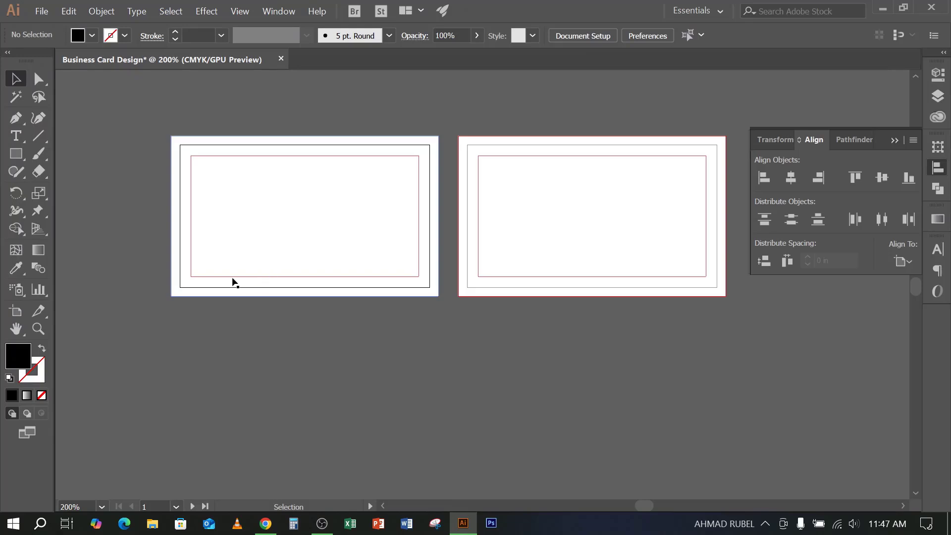
Draw a black rectangle from the first artboard's upper-left corner, spanning about three fifths of the card's width
{"action": "scroll", "coordinate": [231, 259], "scroll_direction": "up", "scroll_amount": 1}
{"action": "left_click_drag", "start_coordinate": [231, 259], "coordinate": [317, 285]}
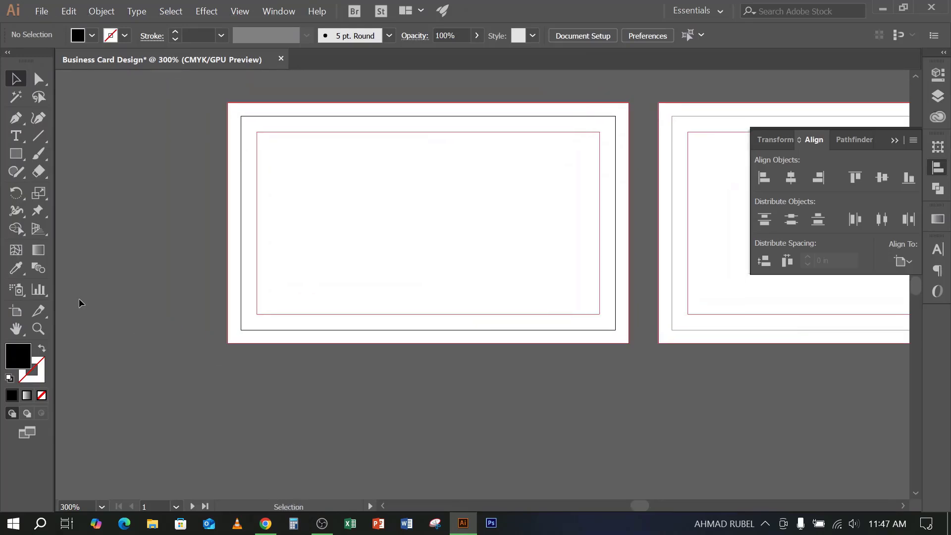
{"action": "left_click", "coordinate": [21, 160]}
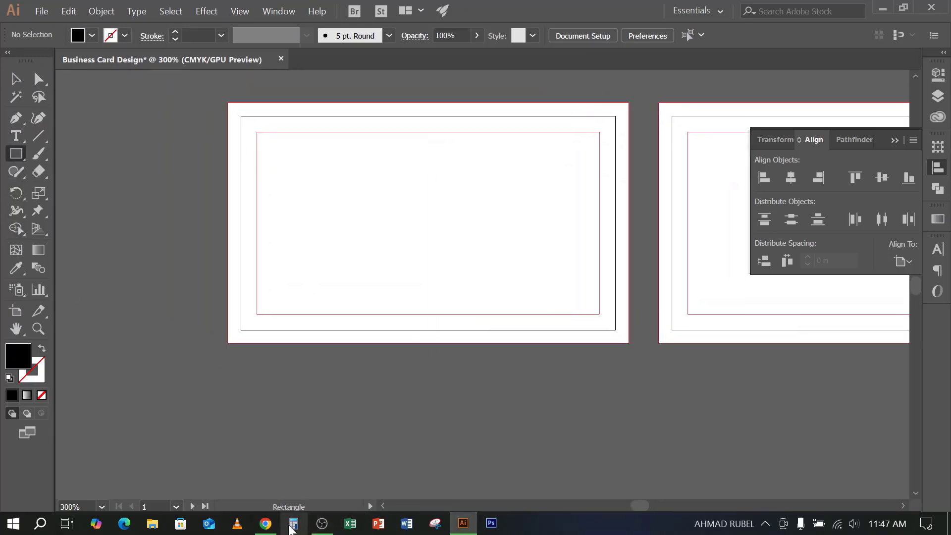
{"action": "left_click", "coordinate": [271, 531]}
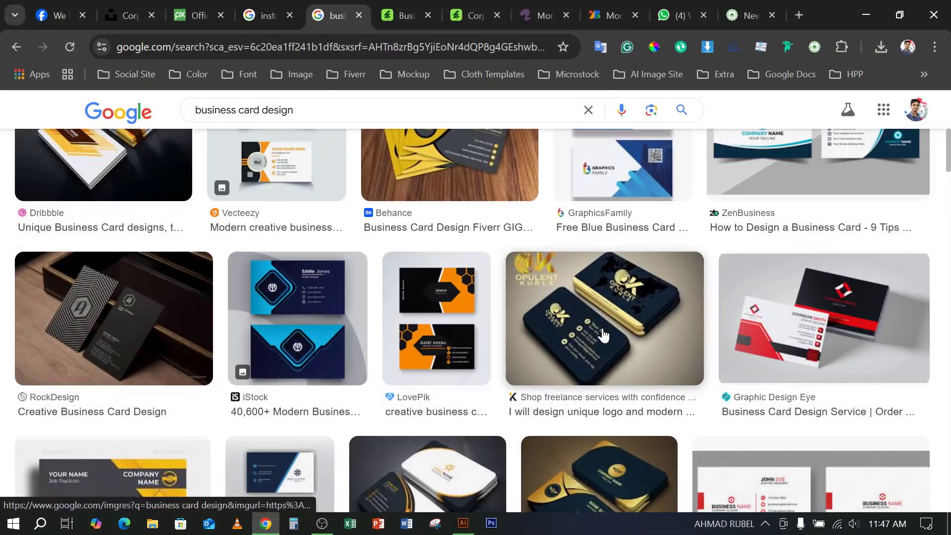
{"action": "left_click", "coordinate": [866, 15]}
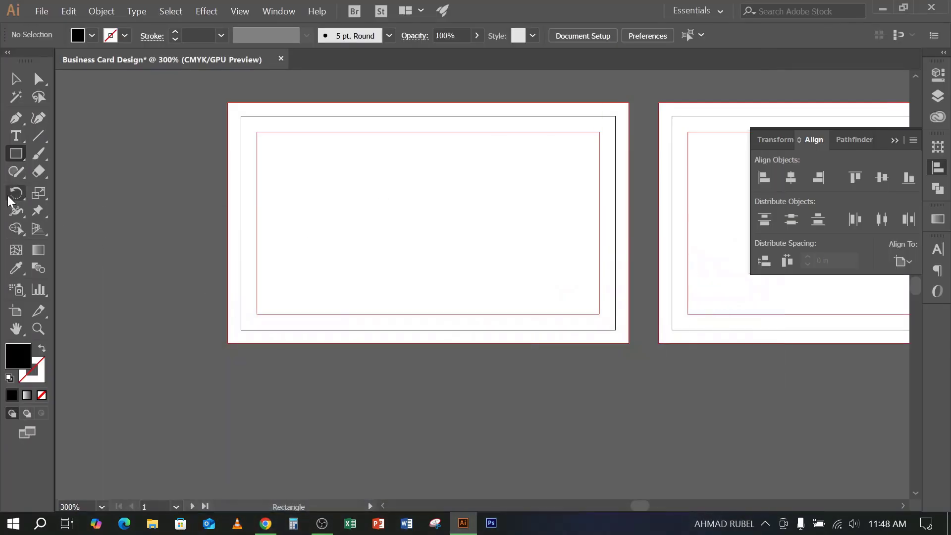
{"action": "left_click", "coordinate": [8, 157]}
{"action": "scroll", "coordinate": [197, 229], "scroll_direction": "up", "scroll_amount": 3}
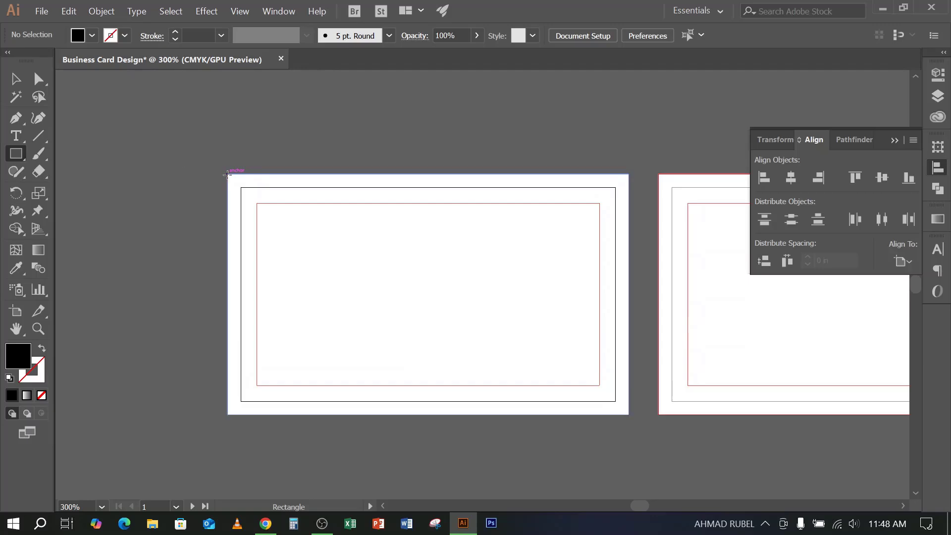
{"action": "left_click_drag", "start_coordinate": [227, 173], "coordinate": [472, 267]}
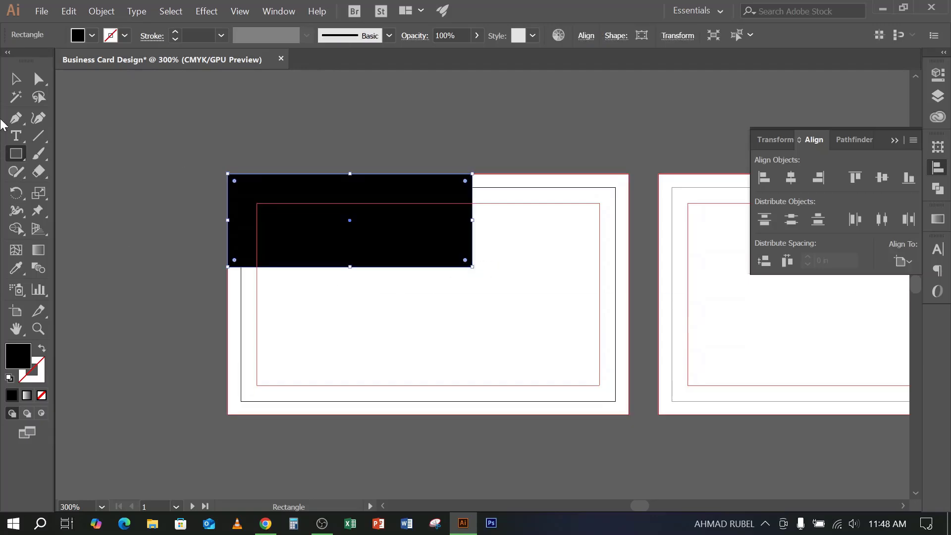
Slant the black rectangle's right edge by moving its upper-right corner outward along the card's top edge, and fill the shape with red
{"action": "left_click", "coordinate": [40, 78]}
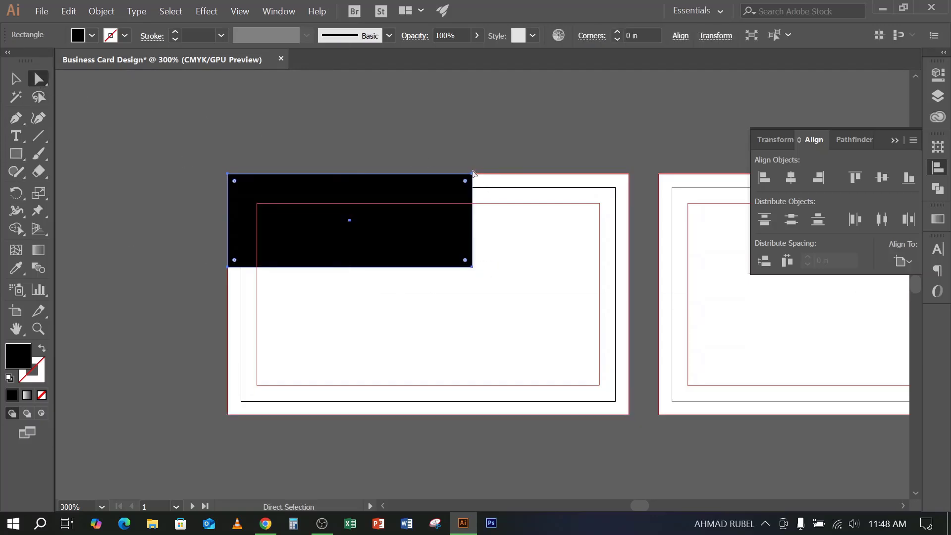
{"action": "left_click_drag", "start_coordinate": [473, 175], "coordinate": [528, 178]}
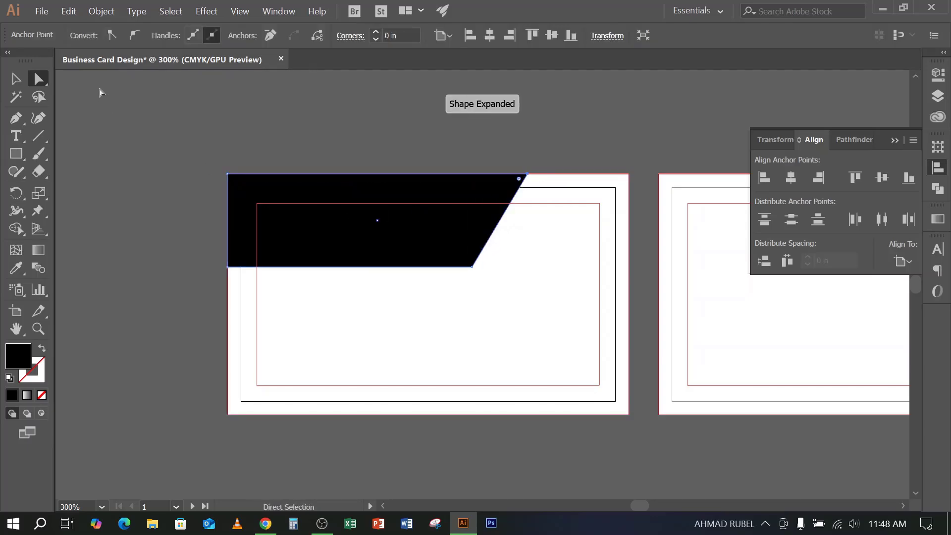
{"action": "left_click", "coordinate": [11, 81]}
{"action": "left_click", "coordinate": [117, 115]}
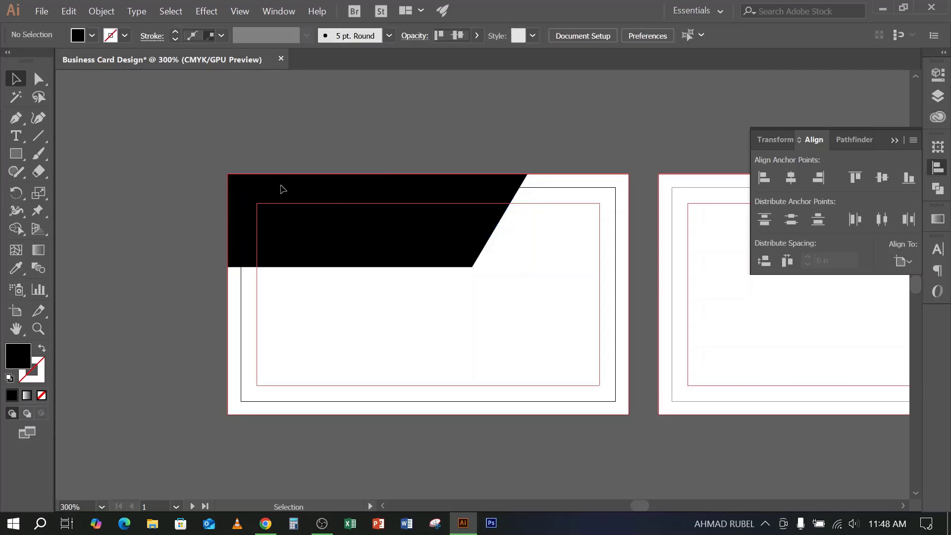
{"action": "left_click", "coordinate": [283, 188]}
{"action": "left_click", "coordinate": [92, 36]}
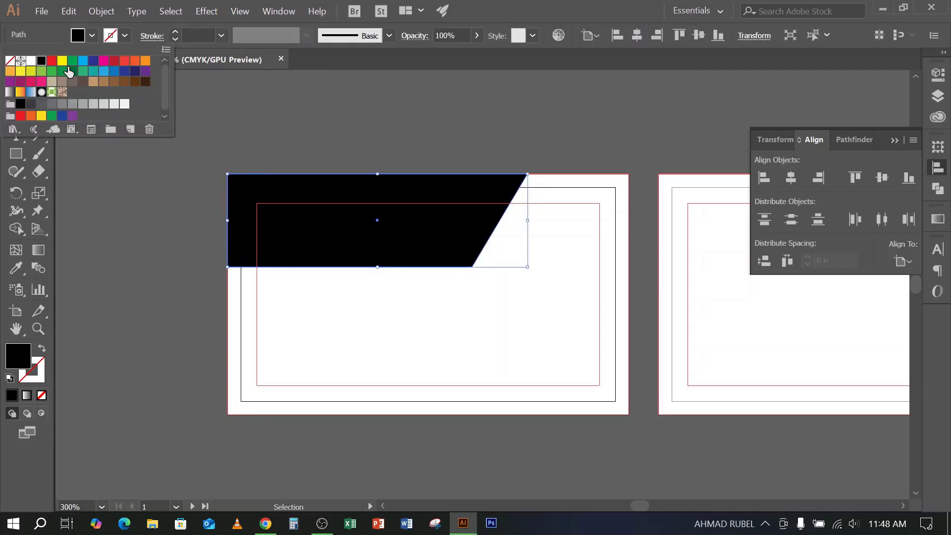
{"action": "left_click", "coordinate": [53, 61]}
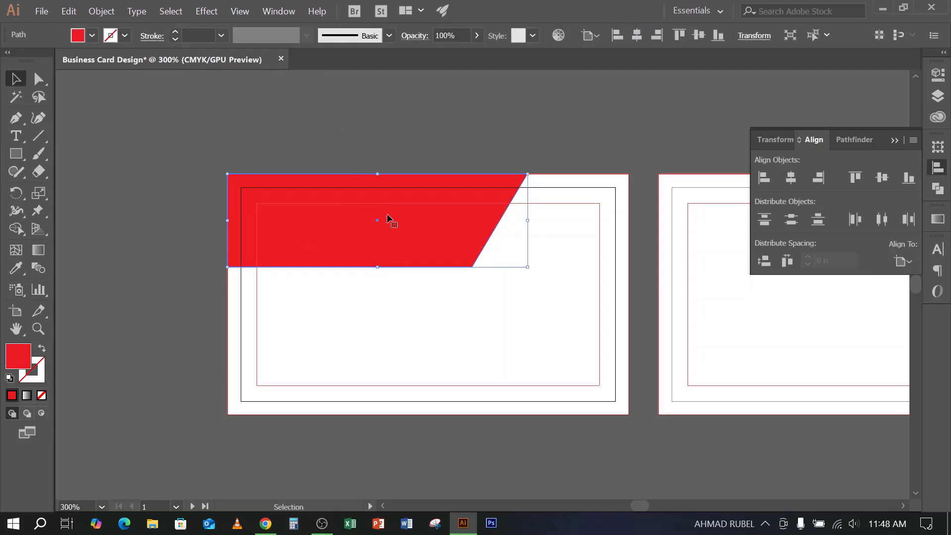
Add a "Lorem ipsum" placeholder text on the red shape and move it to the upper-left corner of the innermost guide frame
{"action": "left_click", "coordinate": [16, 136]}
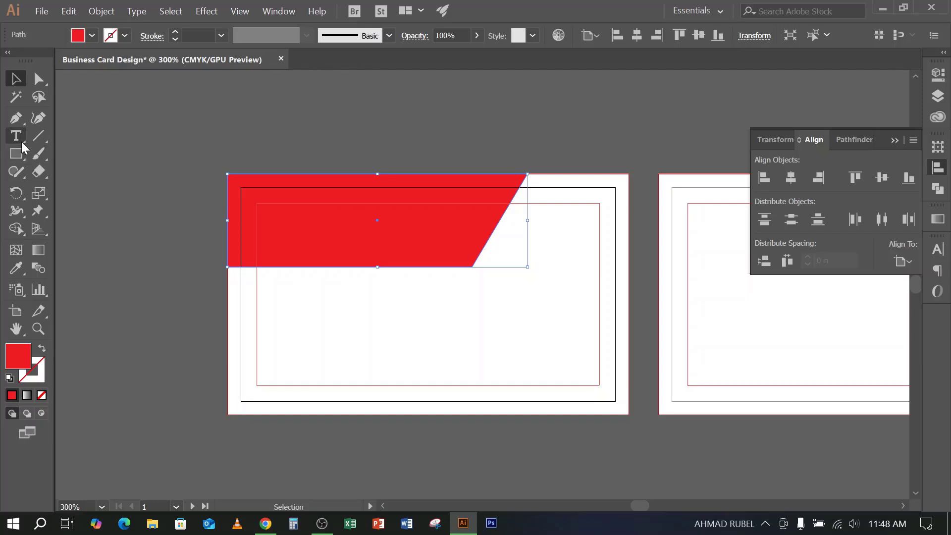
{"action": "left_click", "coordinate": [281, 235]}
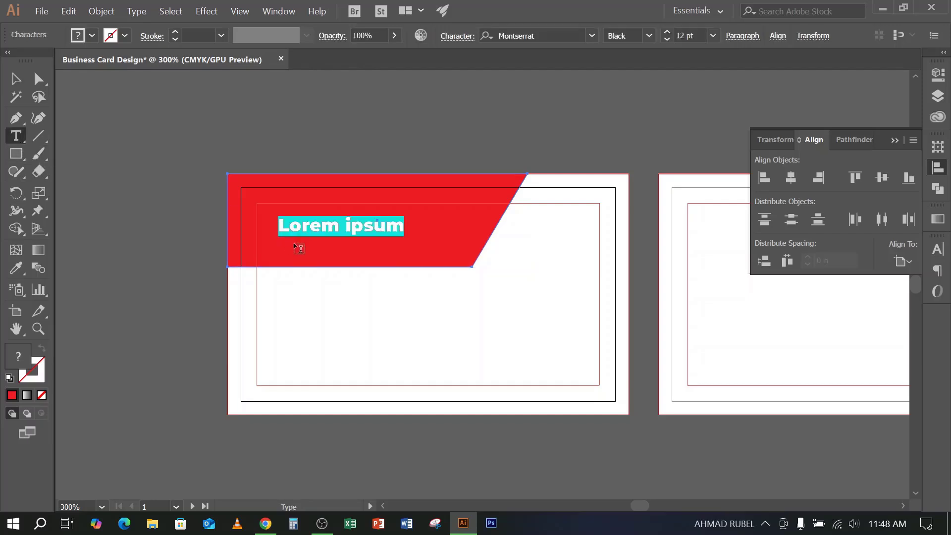
{"action": "left_click", "coordinate": [16, 78]}
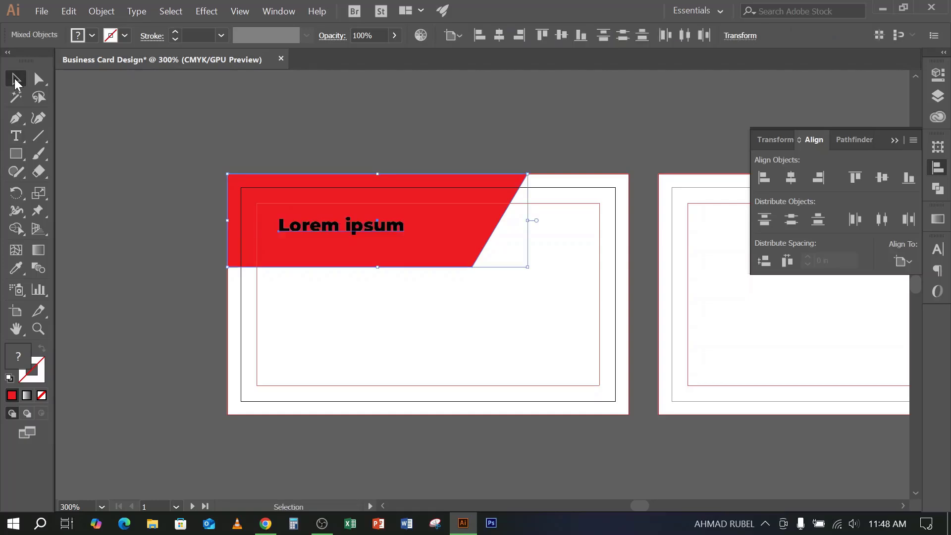
{"action": "left_click", "coordinate": [252, 317]}
{"action": "left_click", "coordinate": [174, 272]}
{"action": "left_click_drag", "start_coordinate": [307, 234], "coordinate": [282, 210]}
{"action": "left_click", "coordinate": [183, 303]}
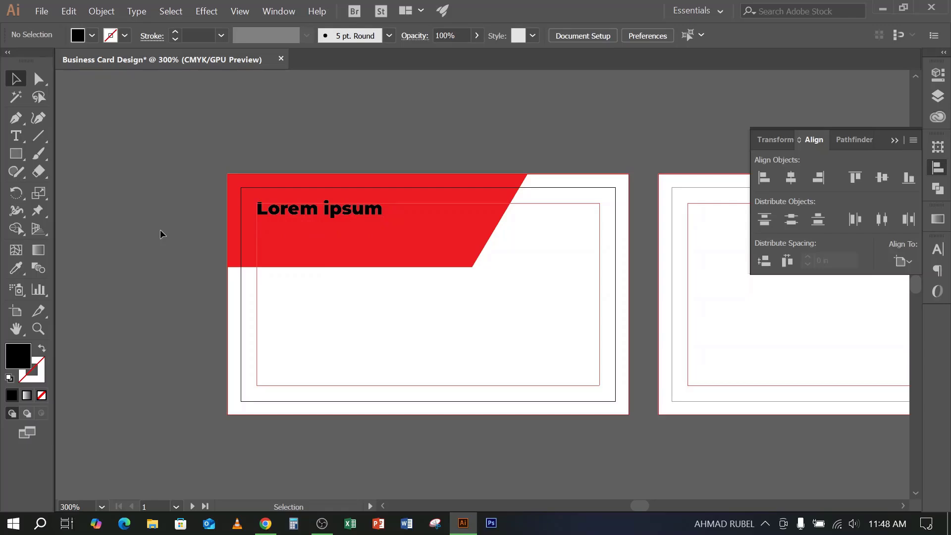
Draw a small black square in the right part of the first card and round its corners fully into a circle
{"action": "left_click", "coordinate": [16, 154]}
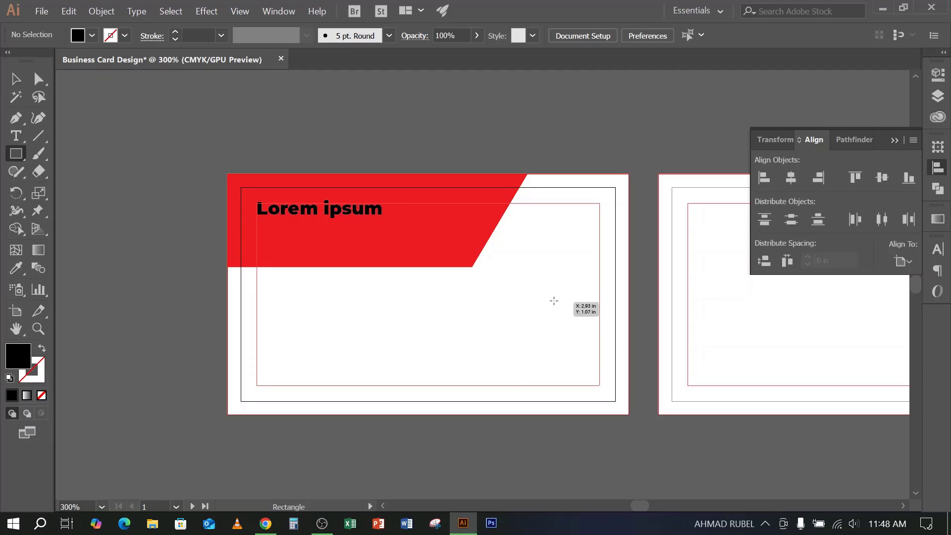
{"action": "left_click_drag", "start_coordinate": [536, 273], "coordinate": [584, 336]}
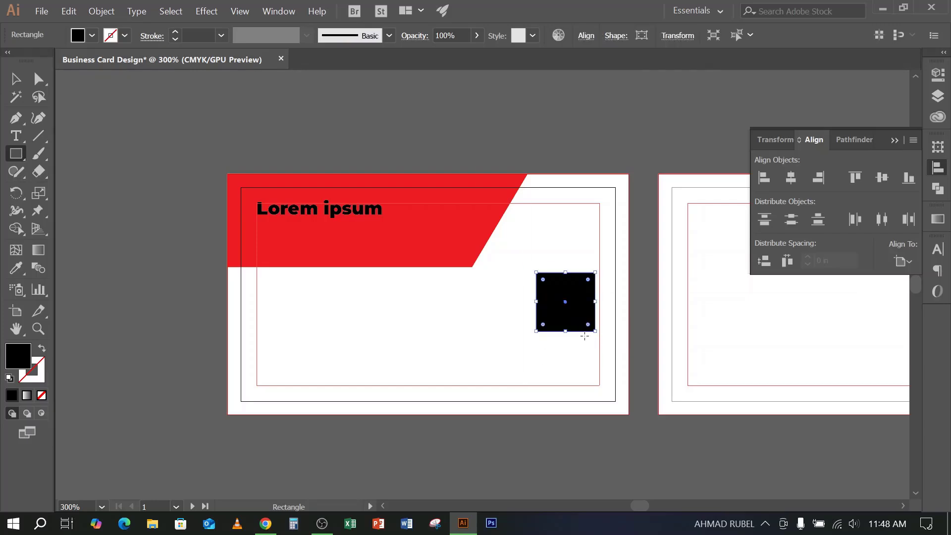
{"action": "key", "text": "v"}
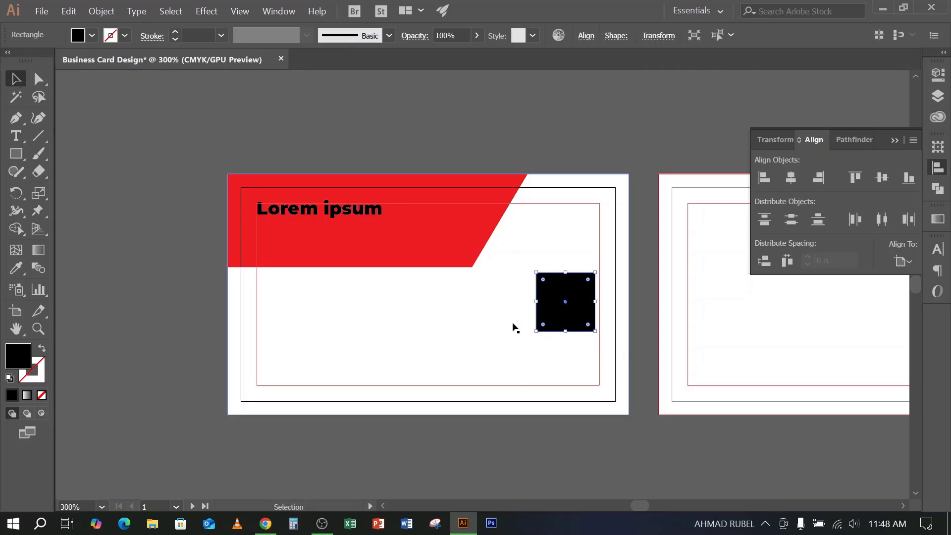
{"action": "left_click_drag", "start_coordinate": [543, 282], "coordinate": [565, 302]}
{"action": "left_click", "coordinate": [542, 409]}
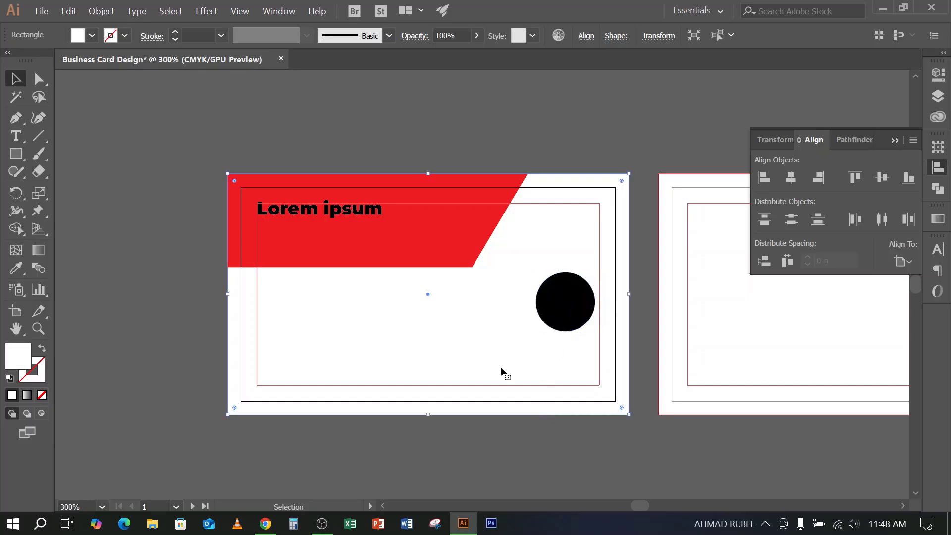
Place a copy of the red shape across the first card's lower edge and move the black circle slightly over the inner guide's right edge
{"action": "left_click_drag", "start_coordinate": [566, 306], "coordinate": [570, 304]}
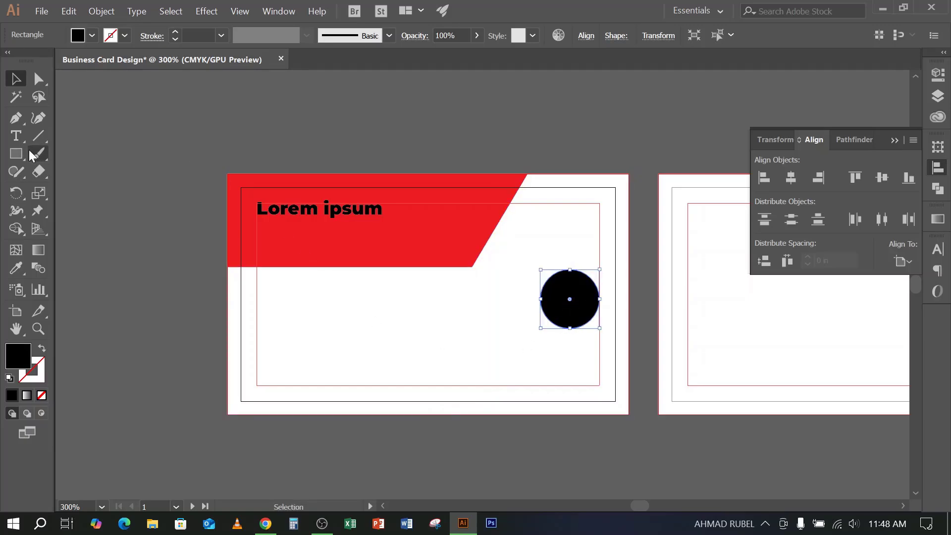
{"action": "left_click_drag", "start_coordinate": [468, 242], "coordinate": [599, 422]}
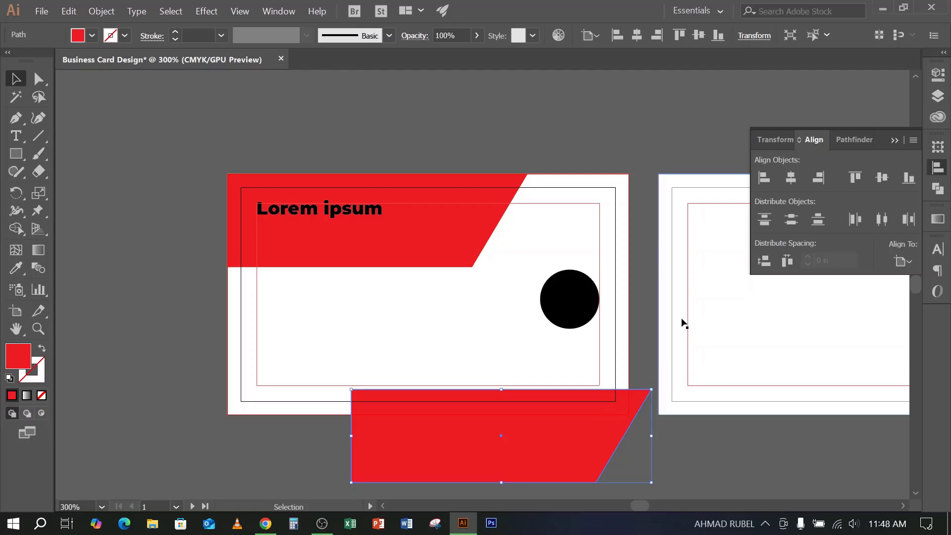
{"action": "left_click", "coordinate": [581, 295]}
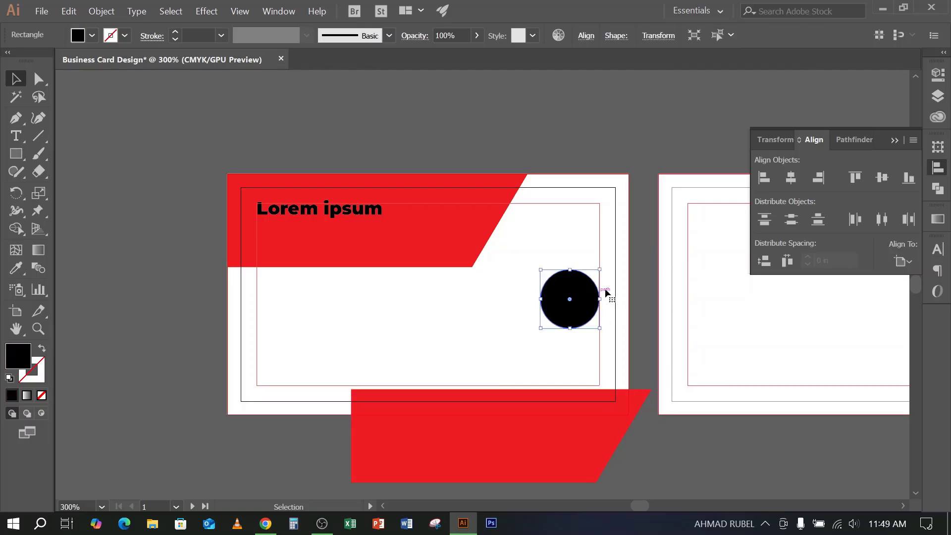
{"action": "left_click_drag", "start_coordinate": [579, 308], "coordinate": [582, 322]}
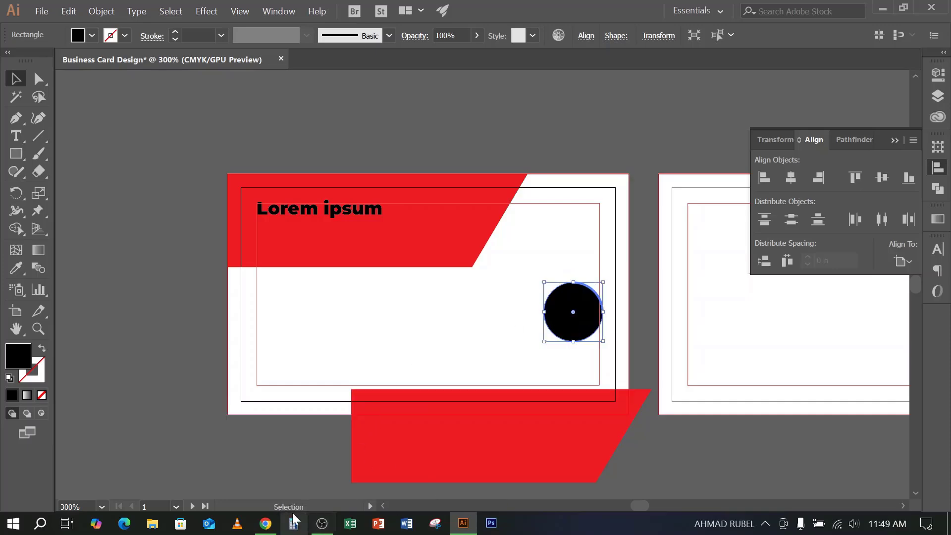
Switch to Chrome to examine the iStock blue business card design up close, and return to the card document in Illustrator
{"action": "left_click", "coordinate": [266, 525]}
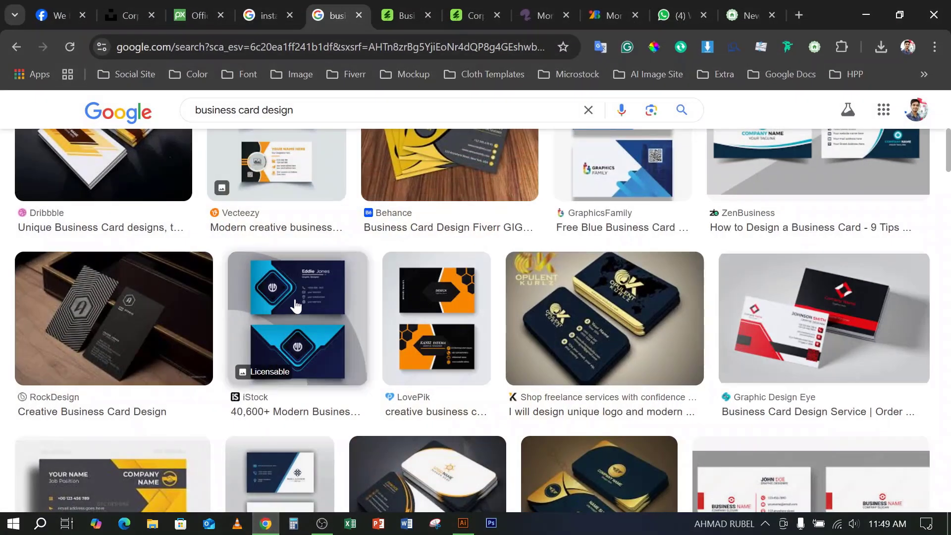
{"action": "left_click", "coordinate": [276, 298]}
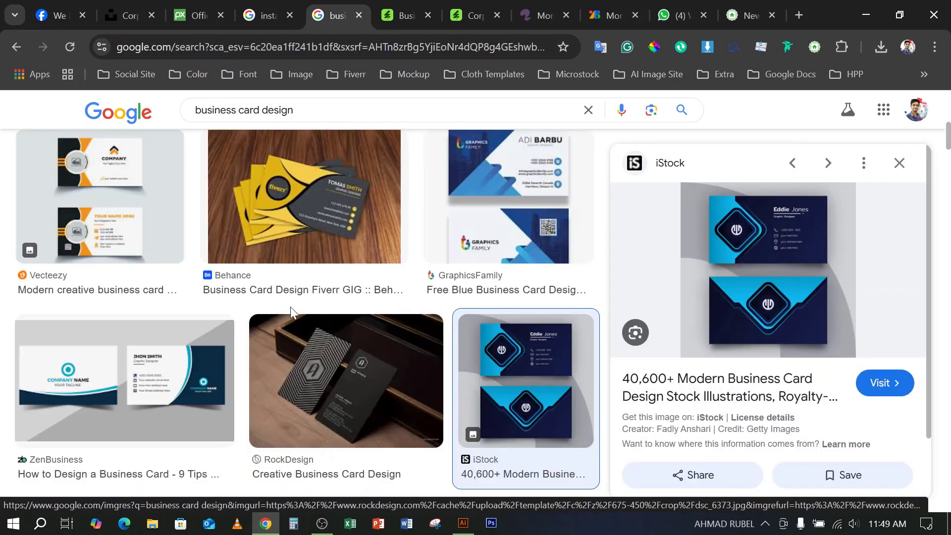
{"action": "mouse_move", "coordinate": [540, 374]}
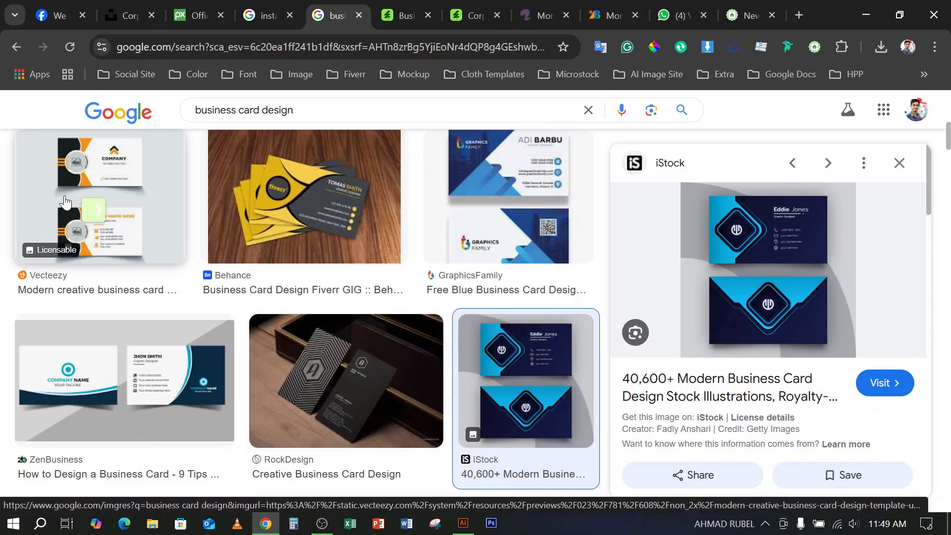
{"action": "mouse_move", "coordinate": [65, 202]}
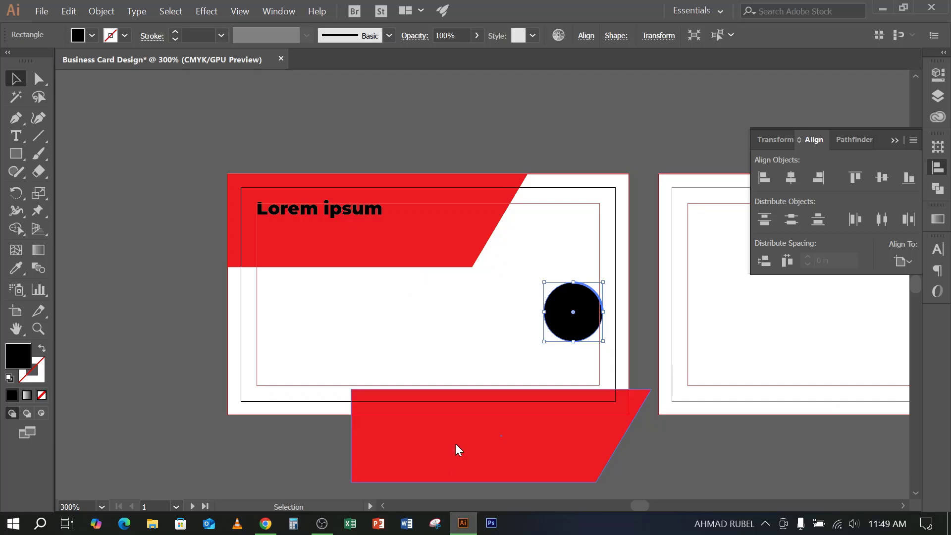
{"action": "scroll", "coordinate": [553, 441], "scroll_direction": "down", "scroll_amount": 2}
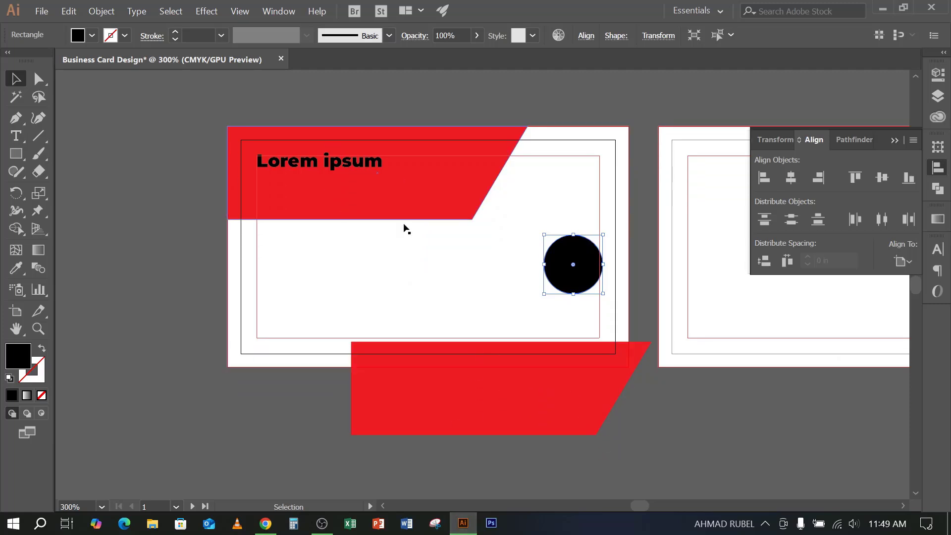
Delete the red shape copy that lies across the first card's lower edge
{"action": "scroll", "coordinate": [528, 286], "scroll_direction": "right", "scroll_amount": 3}
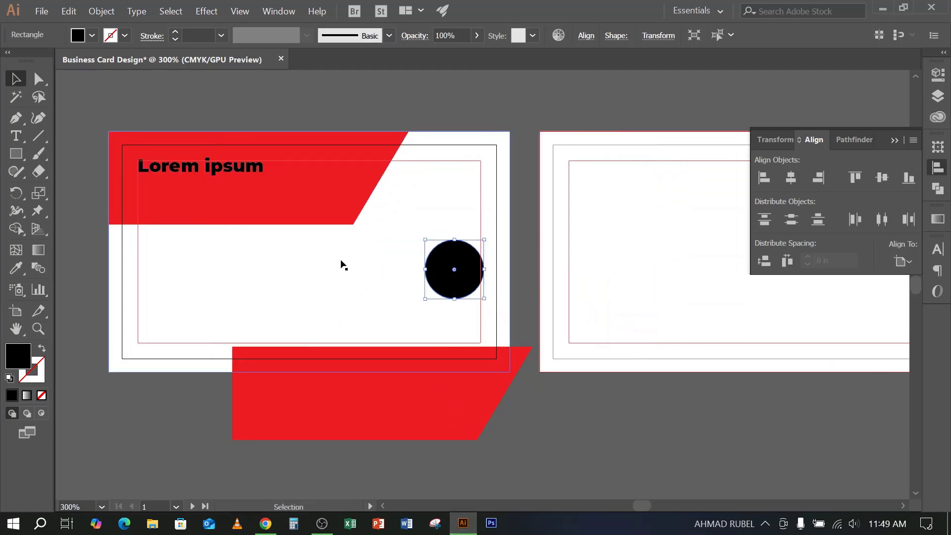
{"action": "left_click_drag", "start_coordinate": [418, 411], "coordinate": [462, 408]}
{"action": "scroll", "coordinate": [708, 384], "scroll_direction": "right", "scroll_amount": 3}
{"action": "scroll", "coordinate": [708, 384], "scroll_direction": "up", "scroll_amount": 2}
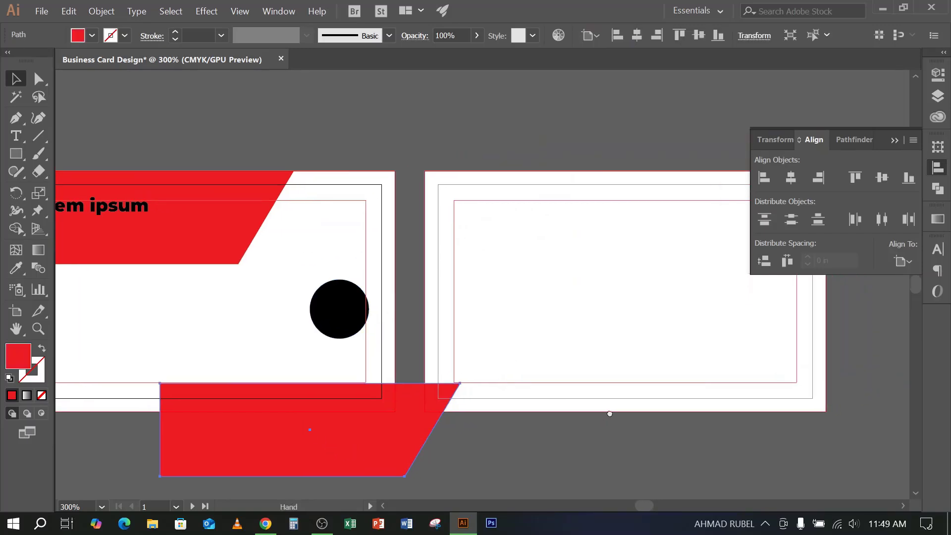
{"action": "left_click_drag", "start_coordinate": [381, 438], "coordinate": [367, 448]}
{"action": "key", "text": "Delete"}
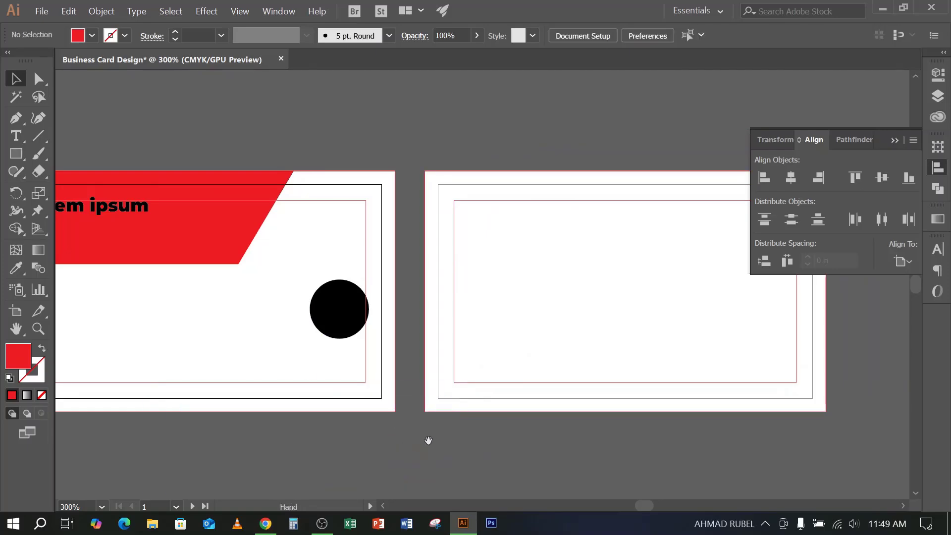
{"action": "scroll", "coordinate": [426, 439], "scroll_direction": "left", "scroll_amount": 2}
Examine the modern-professional-business-card-design-vector-45930967 image from the Downloads folder up close, and return to the card document in Illustrator
{"action": "left_click", "coordinate": [274, 528]}
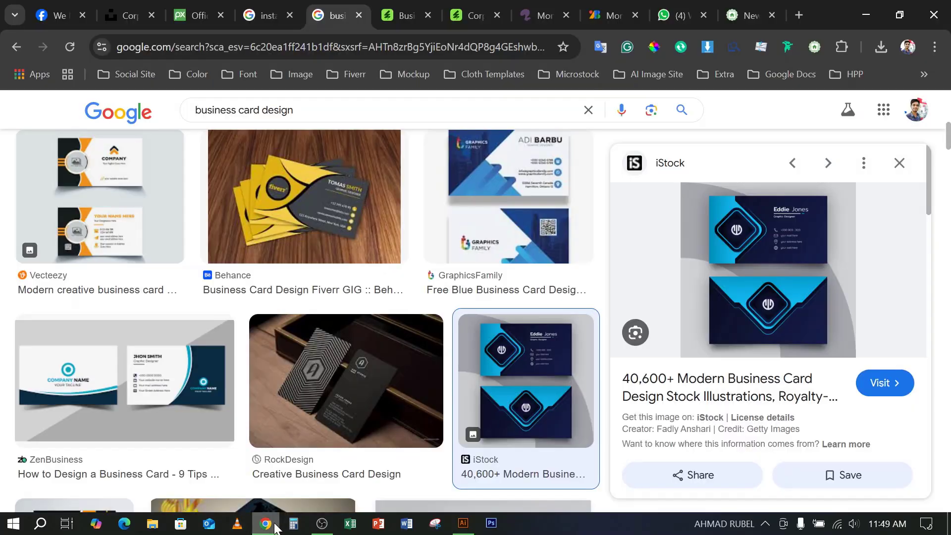
{"action": "left_click", "coordinate": [153, 524]}
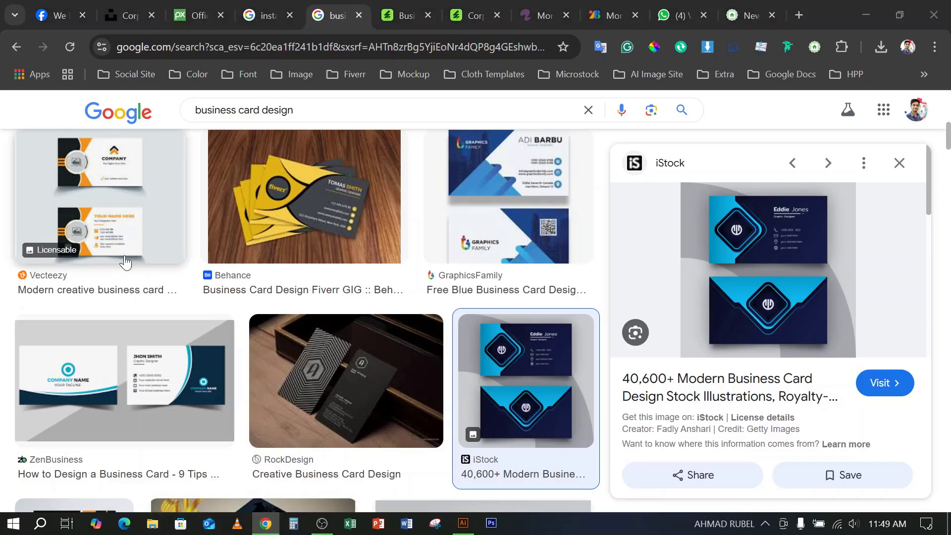
{"action": "left_click", "coordinate": [61, 119]}
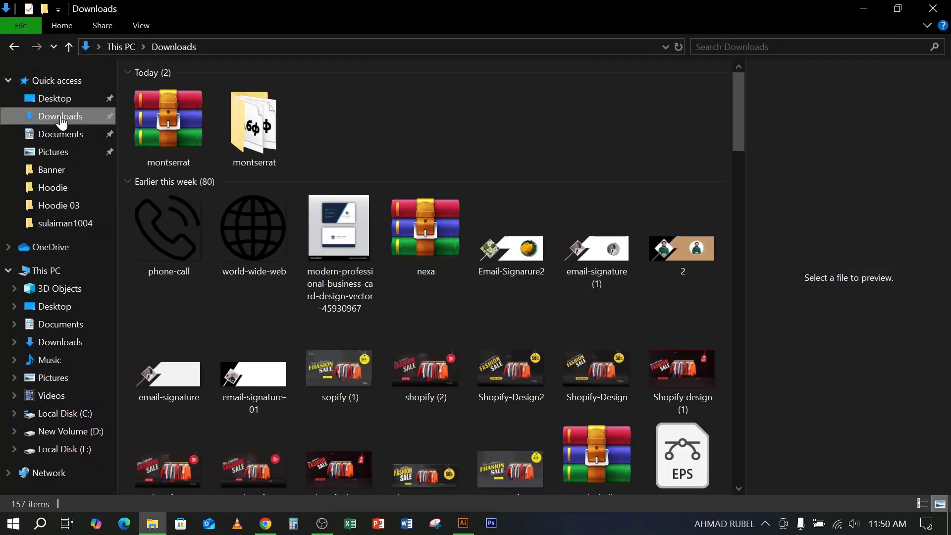
{"action": "scroll", "coordinate": [575, 218], "scroll_direction": "down", "scroll_amount": 3}
{"action": "scroll", "coordinate": [575, 218], "scroll_direction": "up", "scroll_amount": 2}
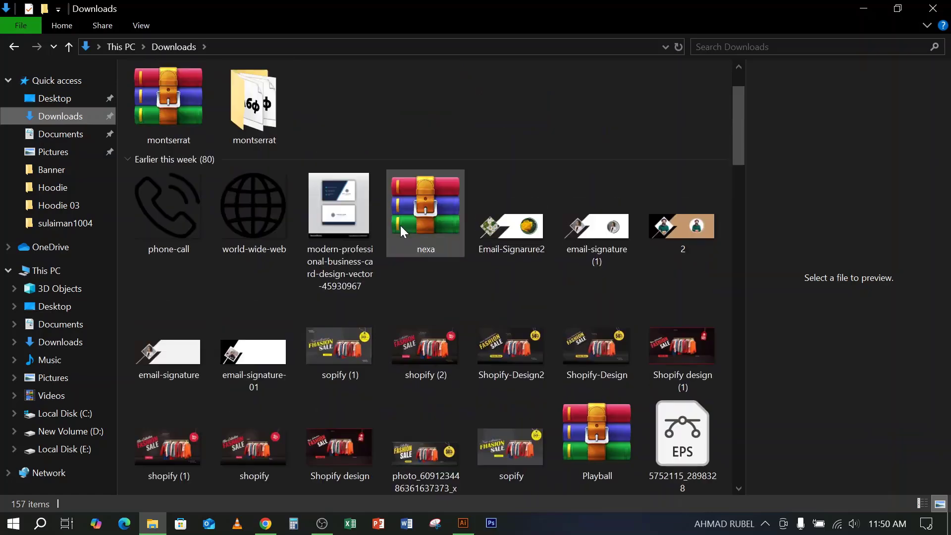
{"action": "left_click", "coordinate": [346, 212]}
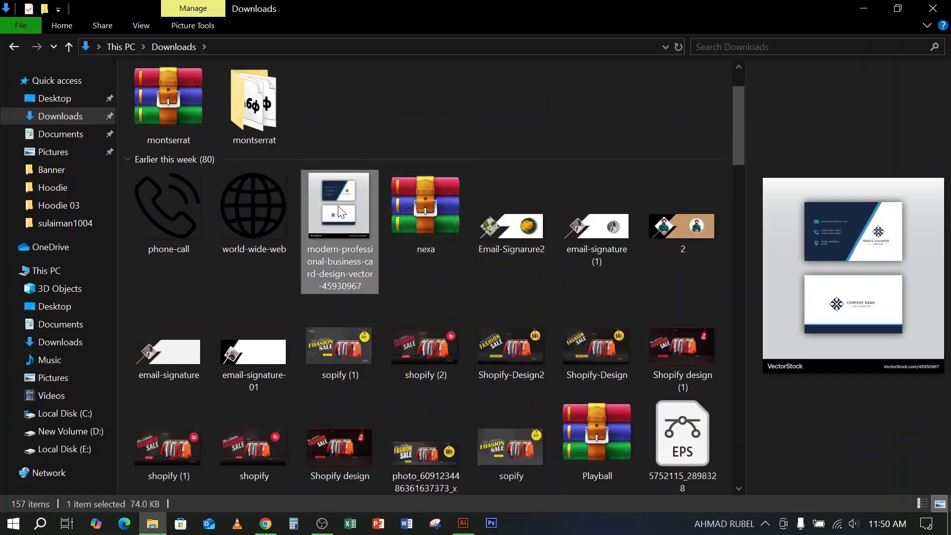
{"action": "double_click", "coordinate": [338, 207]}
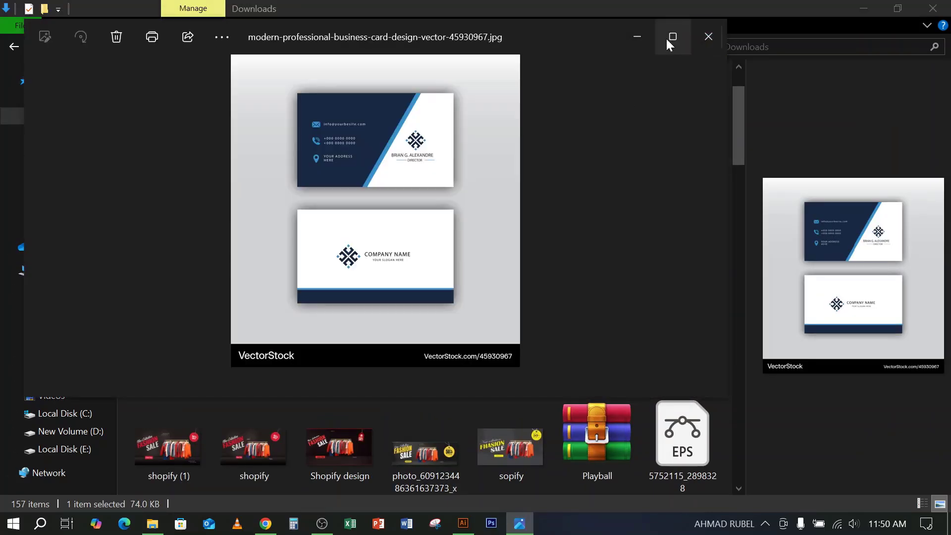
{"action": "left_click", "coordinate": [670, 37]}
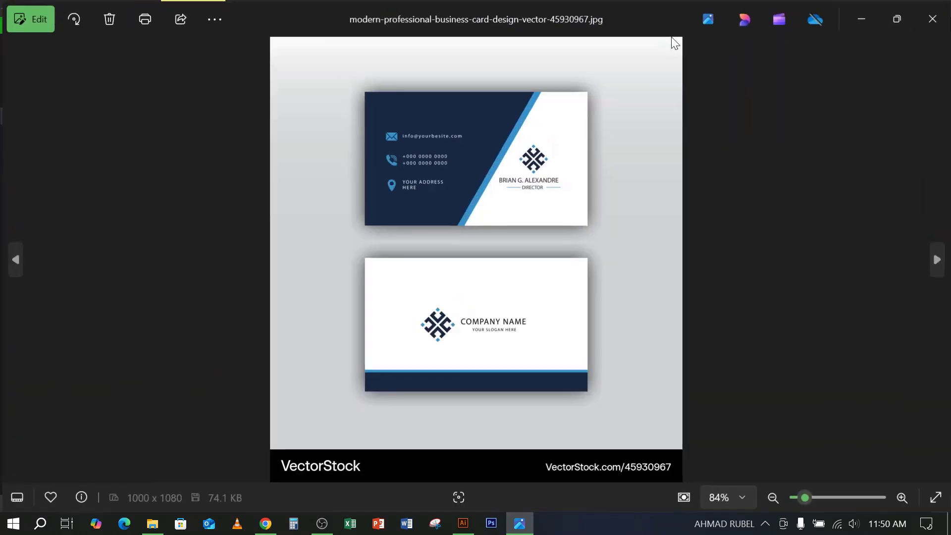
{"action": "scroll", "coordinate": [465, 131], "scroll_direction": "up", "scroll_amount": 3}
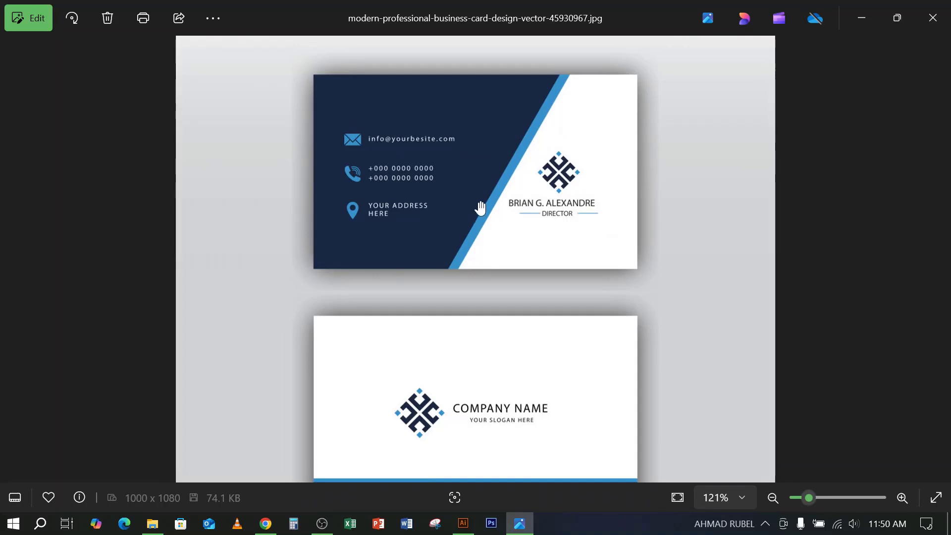
{"action": "scroll", "coordinate": [480, 208], "scroll_direction": "up", "scroll_amount": 2}
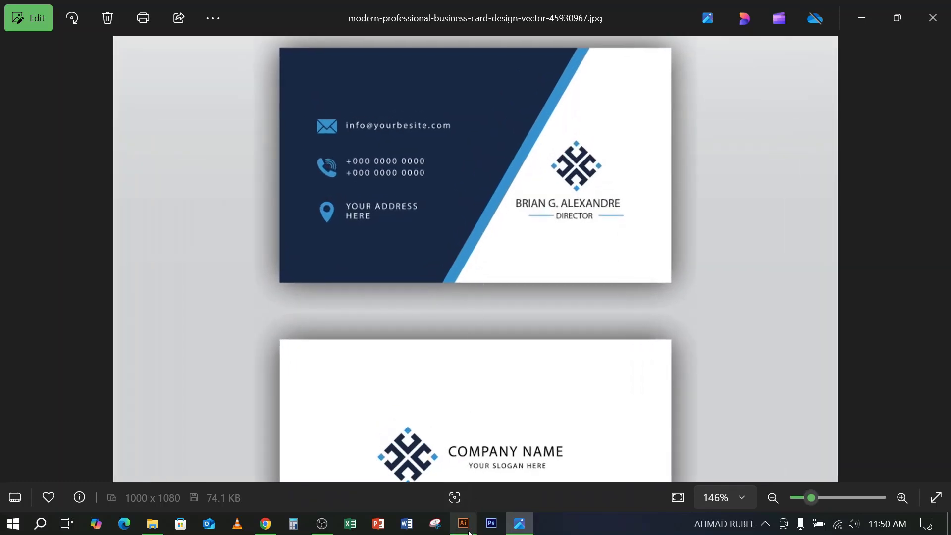
{"action": "left_click", "coordinate": [468, 530]}
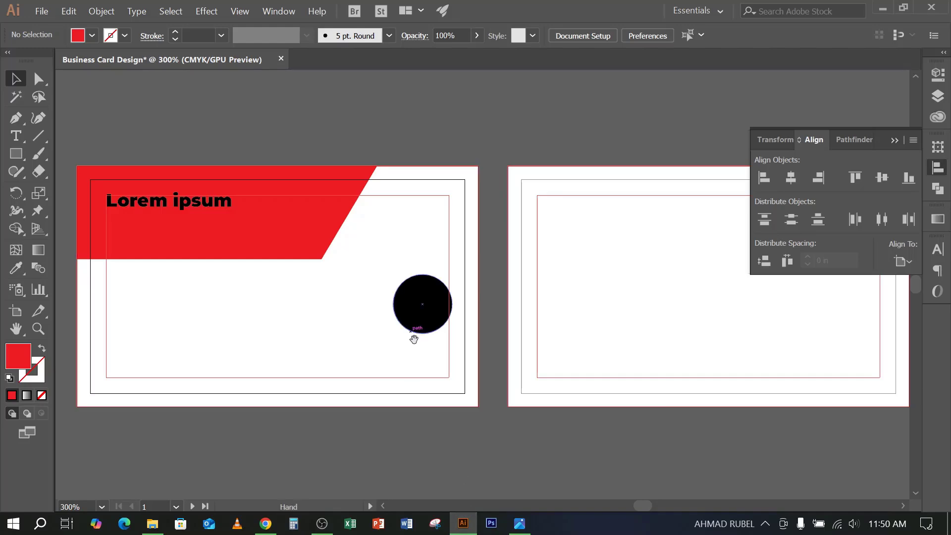
Preview the first card in Save for Web, and close the preview without exporting
{"action": "left_click_drag", "start_coordinate": [415, 339], "coordinate": [489, 354]}
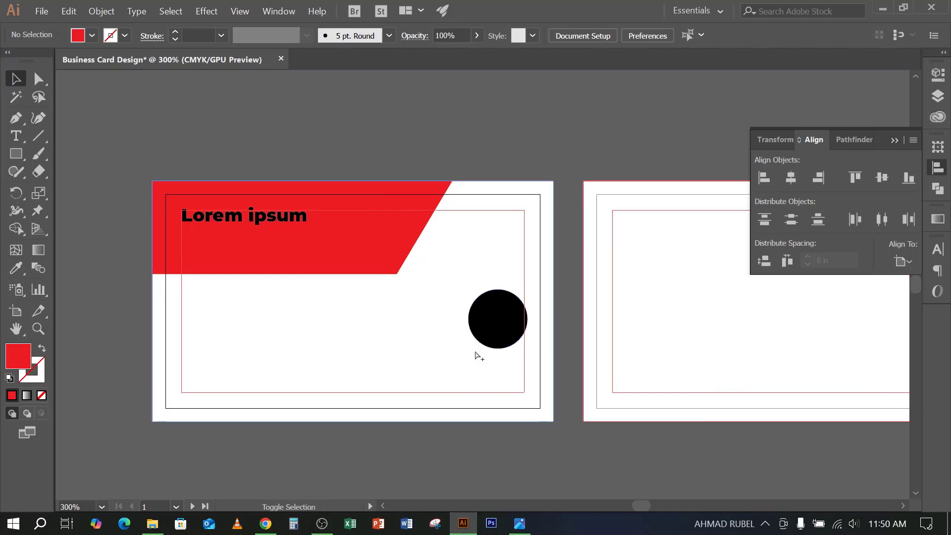
{"action": "key", "text": "ctrl+alt+shift+s"}
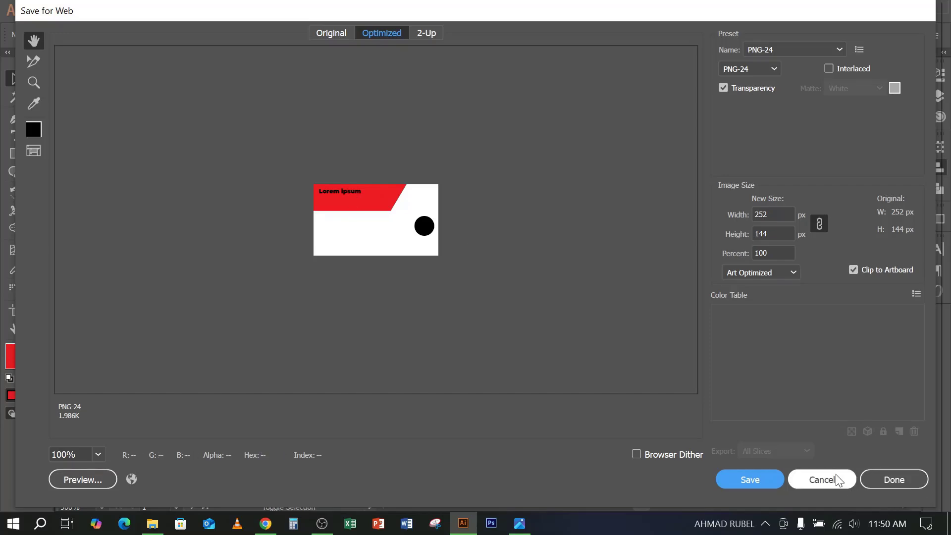
{"action": "left_click", "coordinate": [820, 478]}
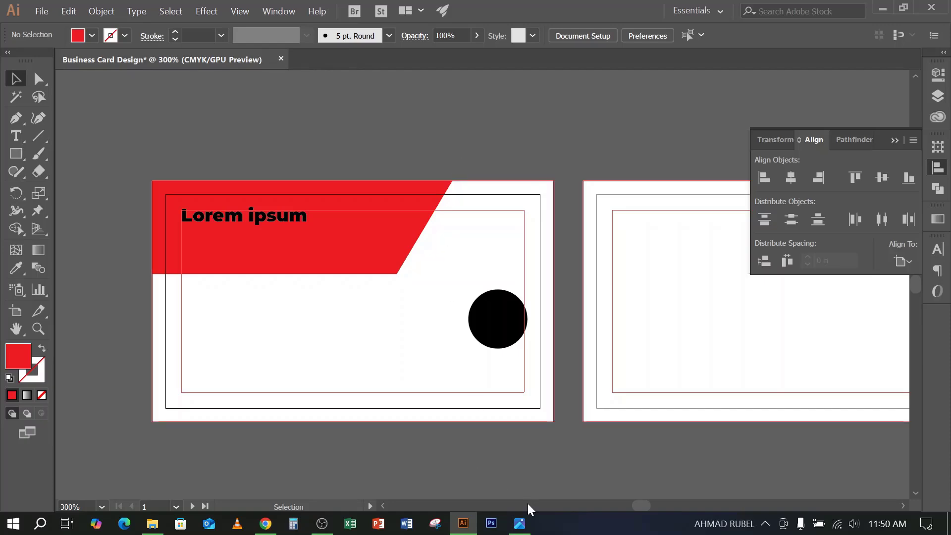
{"action": "left_click", "coordinate": [529, 529]}
{"action": "left_click", "coordinate": [526, 524]}
Save the document to the Desktop as Business Card Design in Adobe Illustrator format, using the Illustrator CS6 version
{"action": "key", "text": "ctrl+s"}
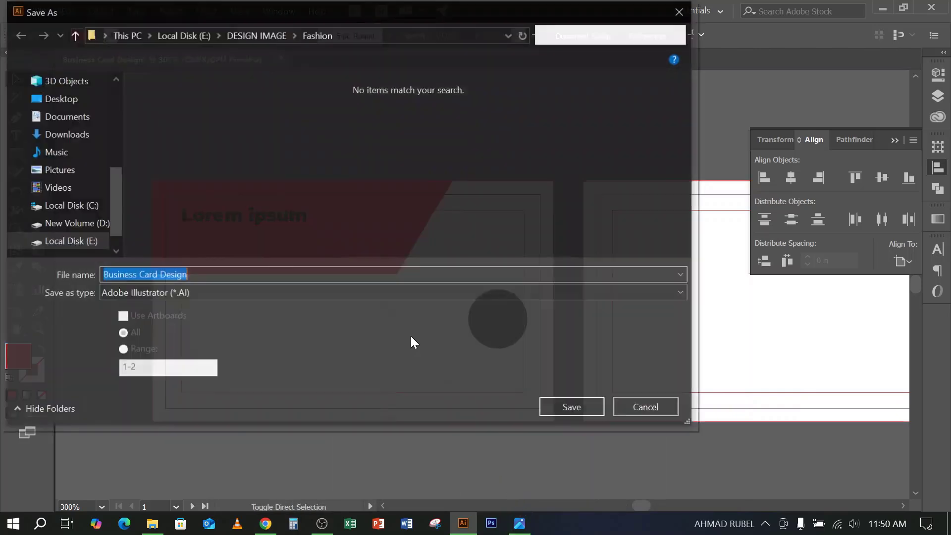
{"action": "left_click", "coordinate": [32, 98]}
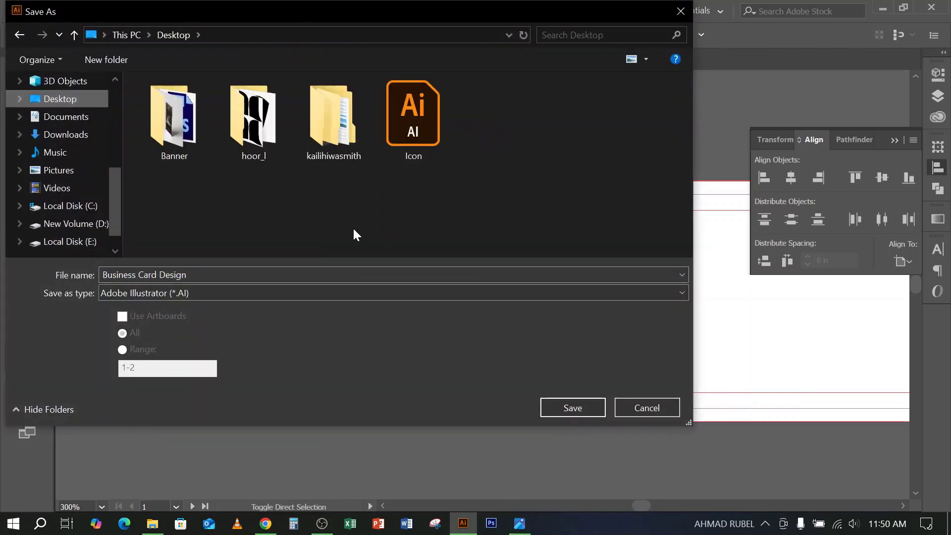
{"action": "left_click", "coordinate": [571, 407]}
{"action": "left_click", "coordinate": [442, 58]}
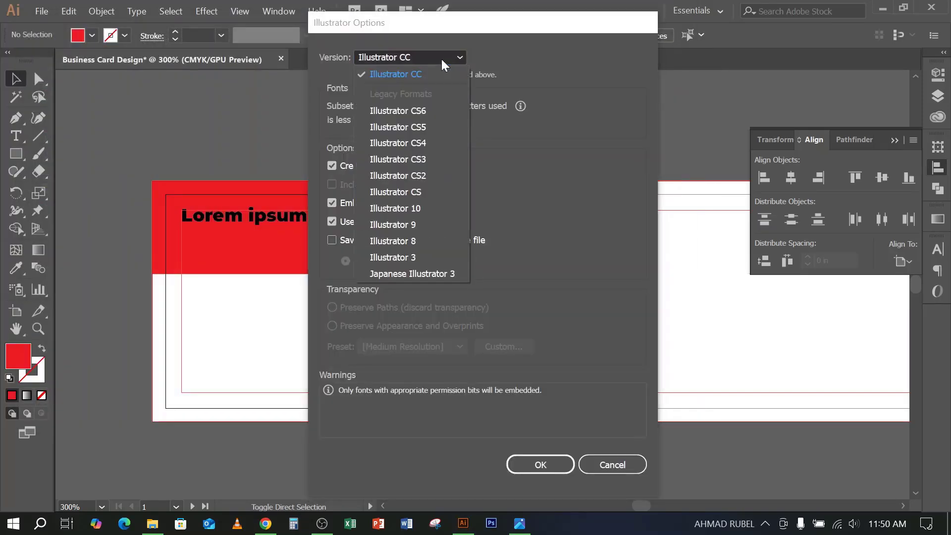
{"action": "left_click", "coordinate": [397, 110]}
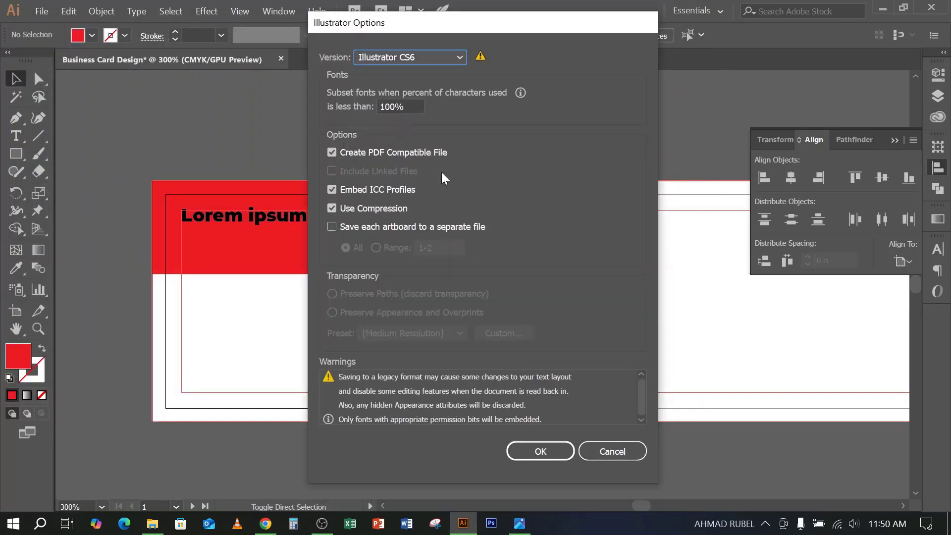
{"action": "left_click", "coordinate": [522, 452]}
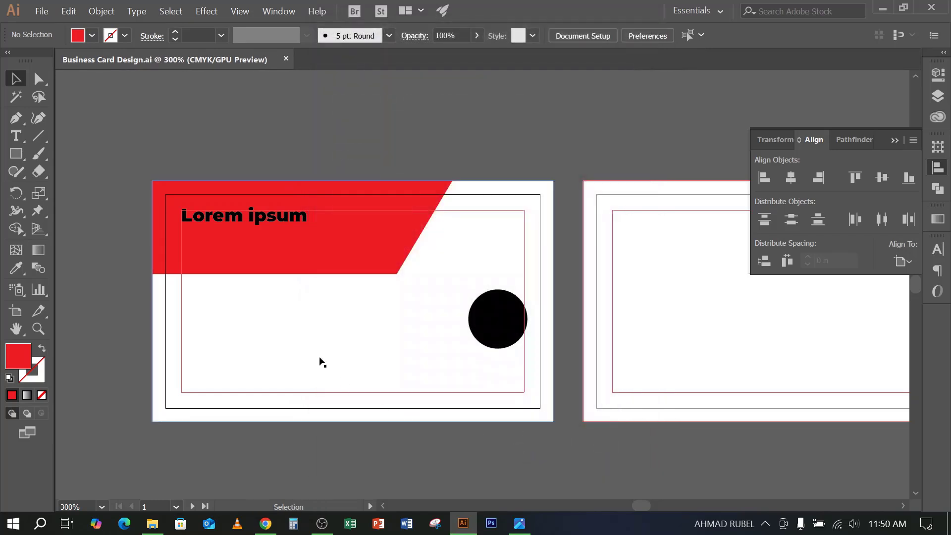
Move the "Lorem ipsum" text across the outer guide frame, close to the first card's left edge
{"action": "key", "text": "space"}
{"action": "left_click_drag", "start_coordinate": [373, 202], "coordinate": [501, 191]}
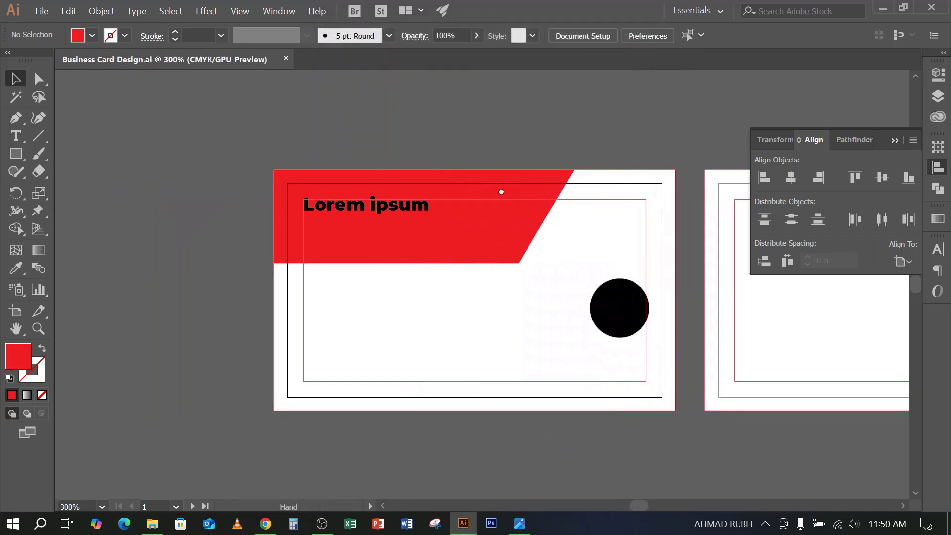
{"action": "scroll", "coordinate": [317, 169], "scroll_direction": "up", "scroll_amount": 2}
{"action": "left_click_drag", "start_coordinate": [263, 212], "coordinate": [297, 195]}
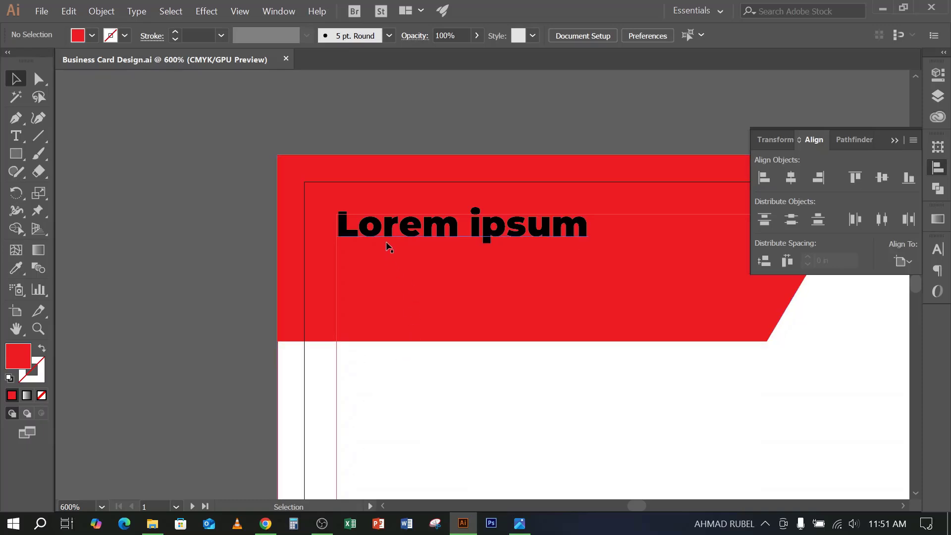
{"action": "left_click_drag", "start_coordinate": [379, 228], "coordinate": [346, 193]}
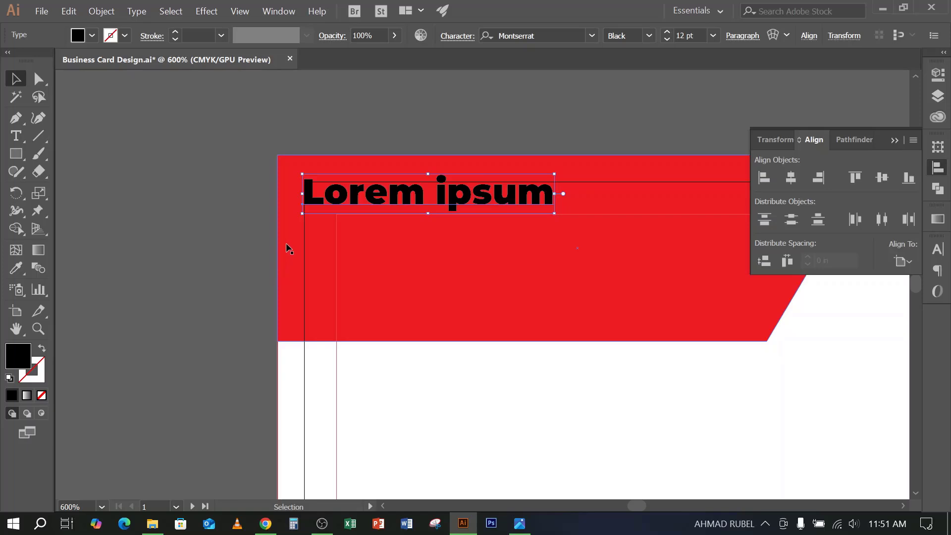
{"action": "left_click_drag", "start_coordinate": [349, 199], "coordinate": [329, 195]}
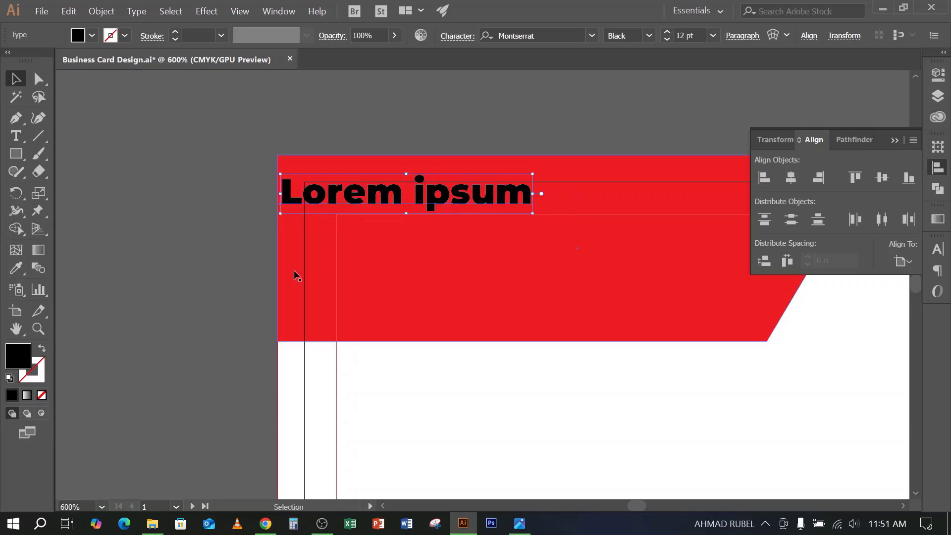
{"action": "left_click", "coordinate": [247, 313]}
Inspect how the text is cropped in the Save for Web preview at 800% zoom, and close it without exporting
{"action": "key", "text": "ctrl+alt+shift+s"}
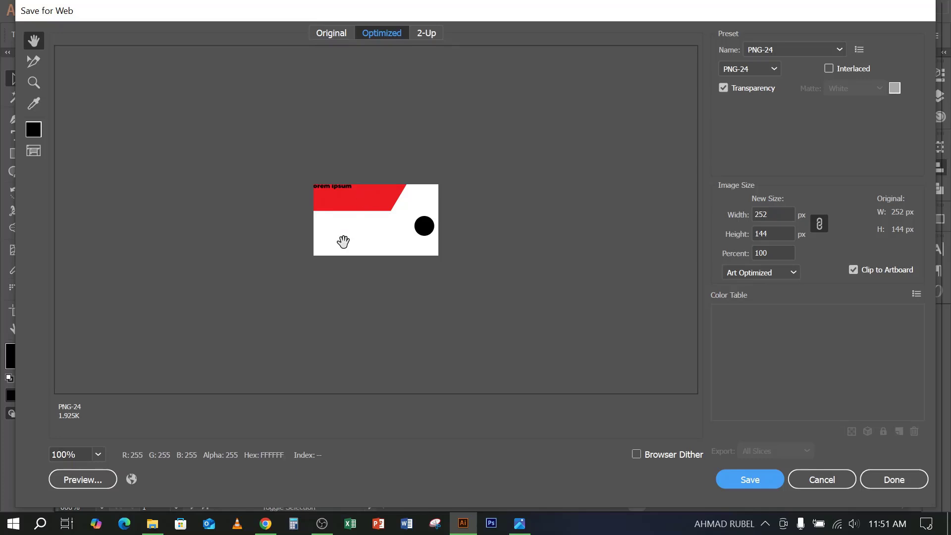
{"action": "left_click", "coordinate": [98, 454]}
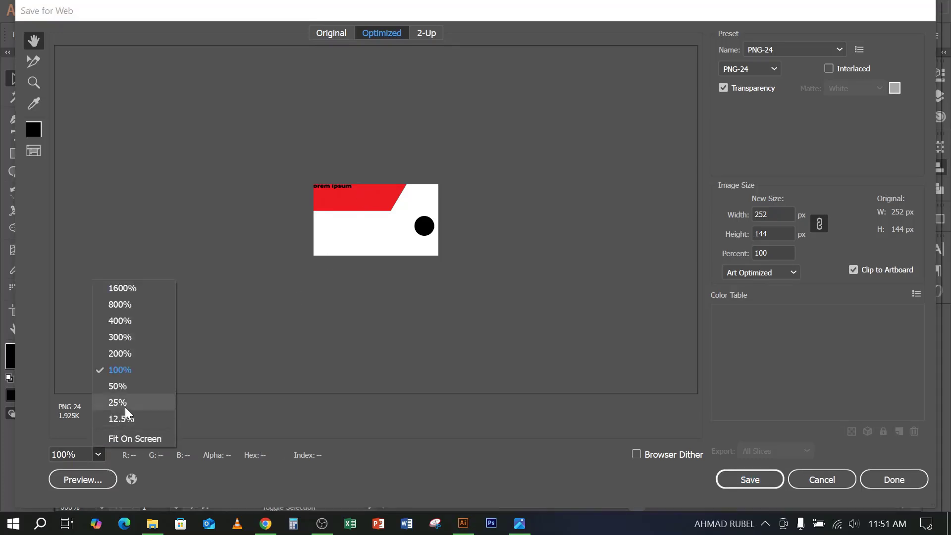
{"action": "left_click", "coordinate": [146, 306]}
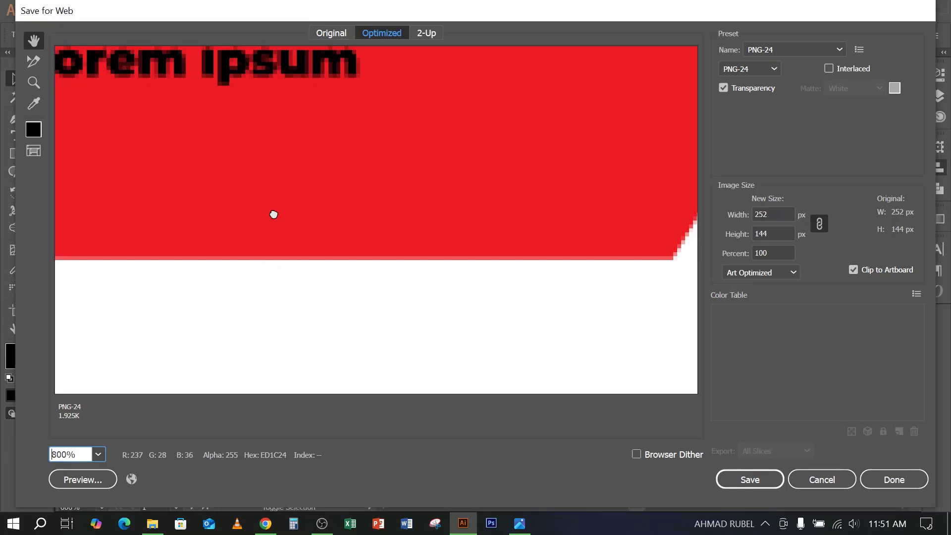
{"action": "left_click_drag", "start_coordinate": [274, 214], "coordinate": [268, 215]}
{"action": "left_click_drag", "start_coordinate": [78, 105], "coordinate": [318, 140]}
{"action": "left_click", "coordinate": [820, 479]}
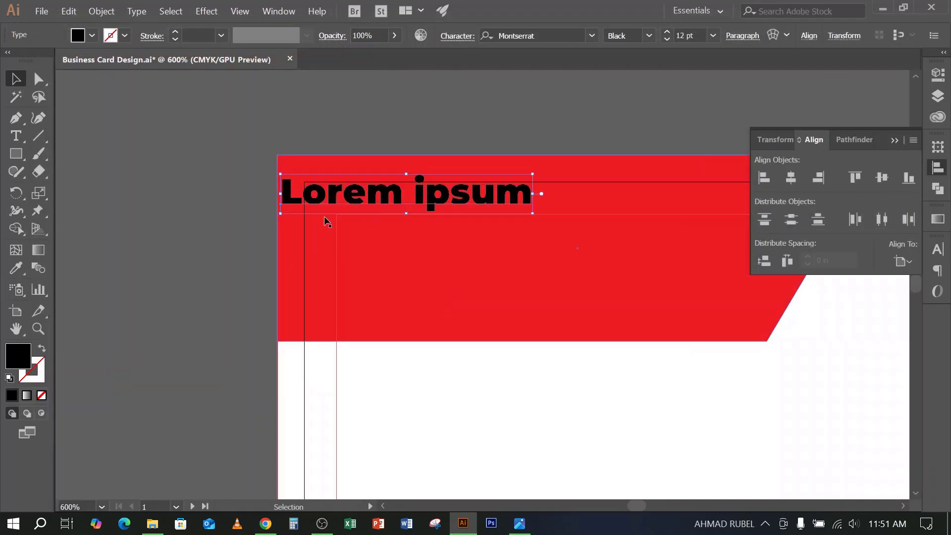
Move the "Lorem ipsum" text back inside the upper-left corner of the innermost guide frame
{"action": "left_click", "coordinate": [212, 281]}
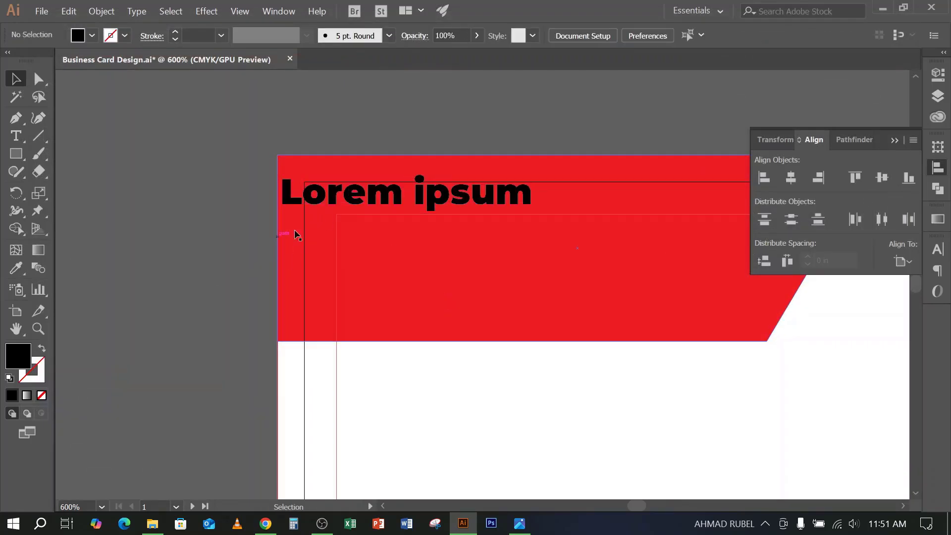
{"action": "left_click_drag", "start_coordinate": [331, 197], "coordinate": [391, 233]}
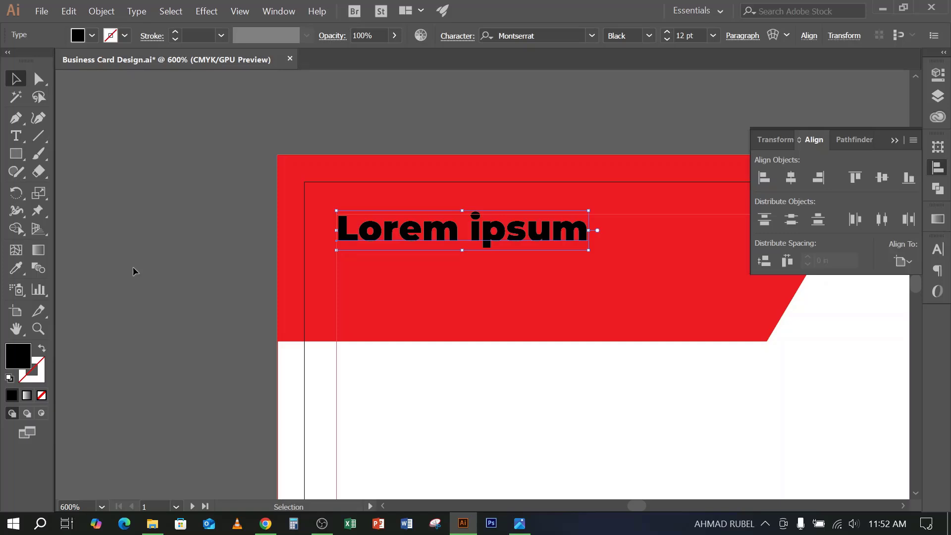
{"action": "left_click", "coordinate": [133, 267]}
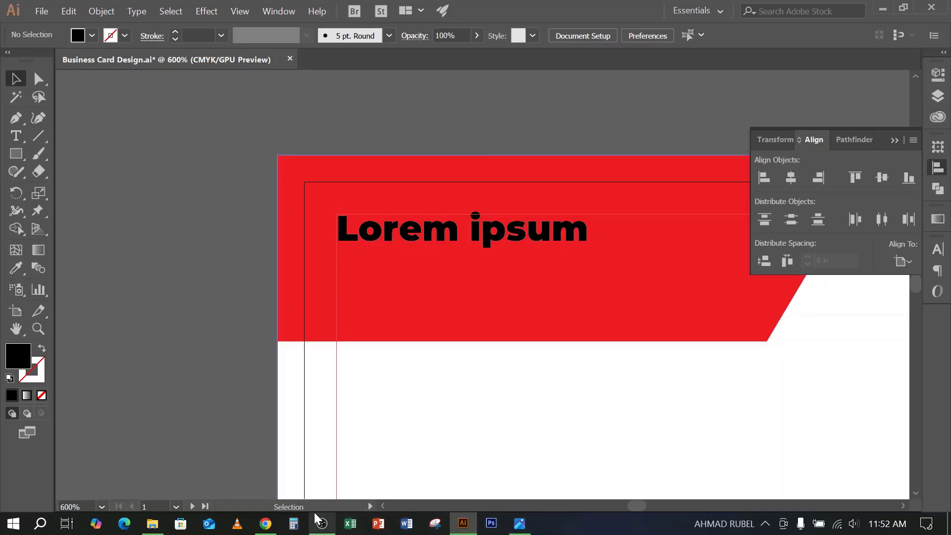
Switch to WhatsApp Web in Chrome and attach modern-professional-business-card-design-vector-45930967 from Downloads to the GD Batch 158 (We for BD) chat
{"action": "left_click", "coordinate": [266, 525]}
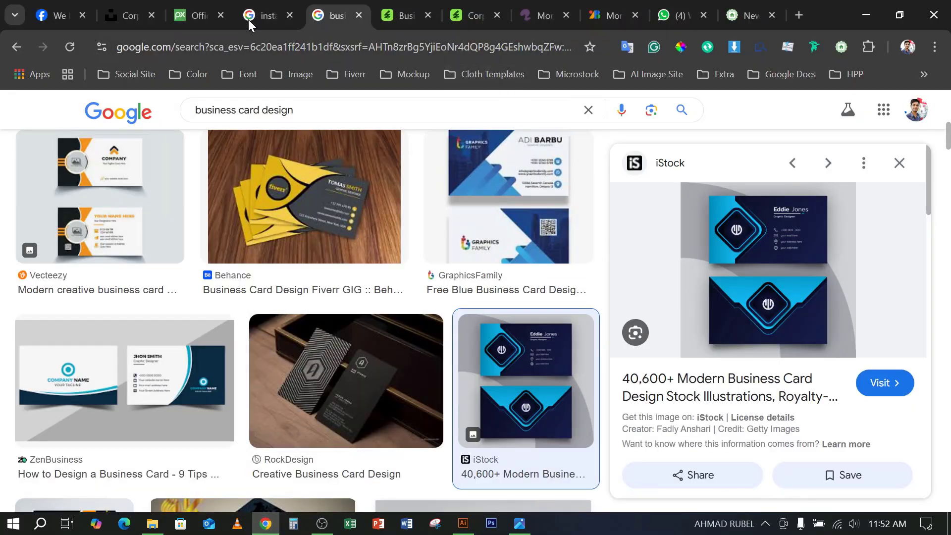
{"action": "left_click", "coordinate": [687, 18]}
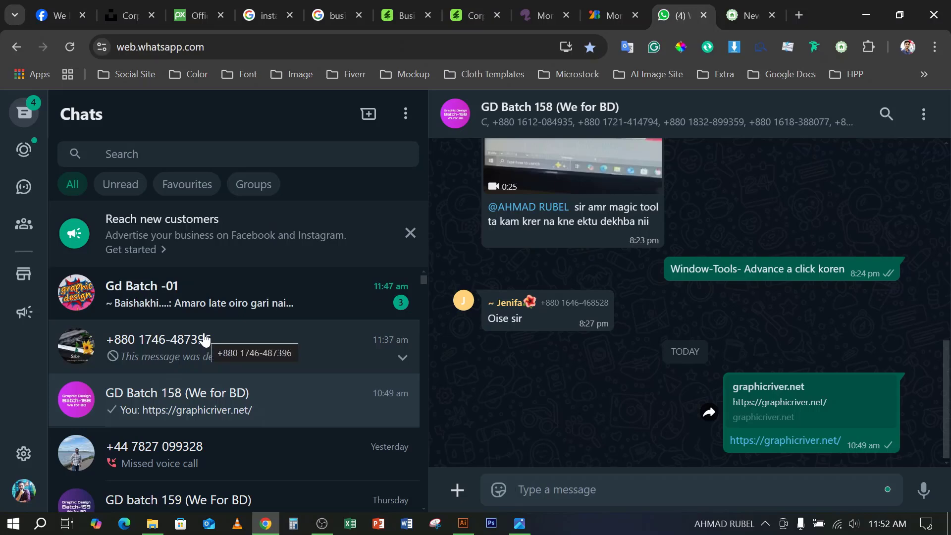
{"action": "scroll", "coordinate": [203, 340], "scroll_direction": "down", "scroll_amount": 1}
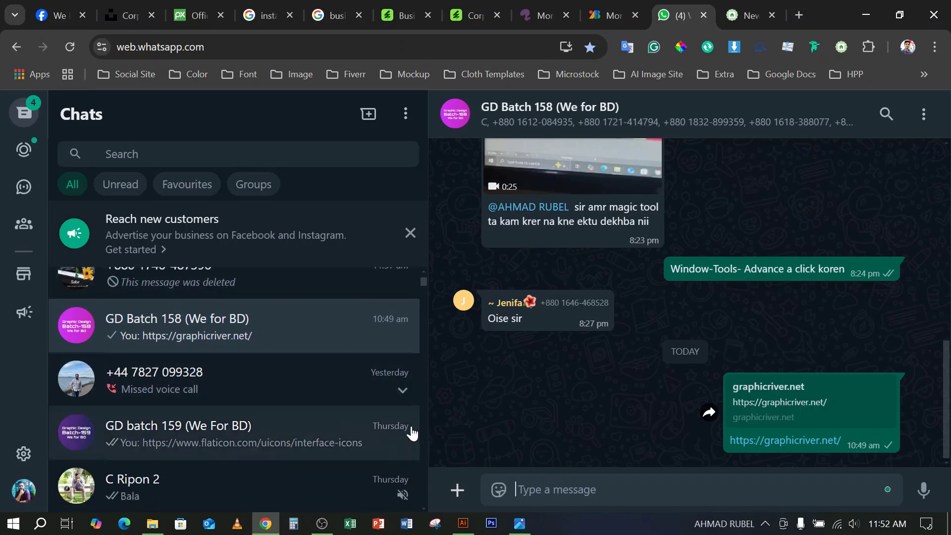
{"action": "left_click", "coordinate": [459, 492]}
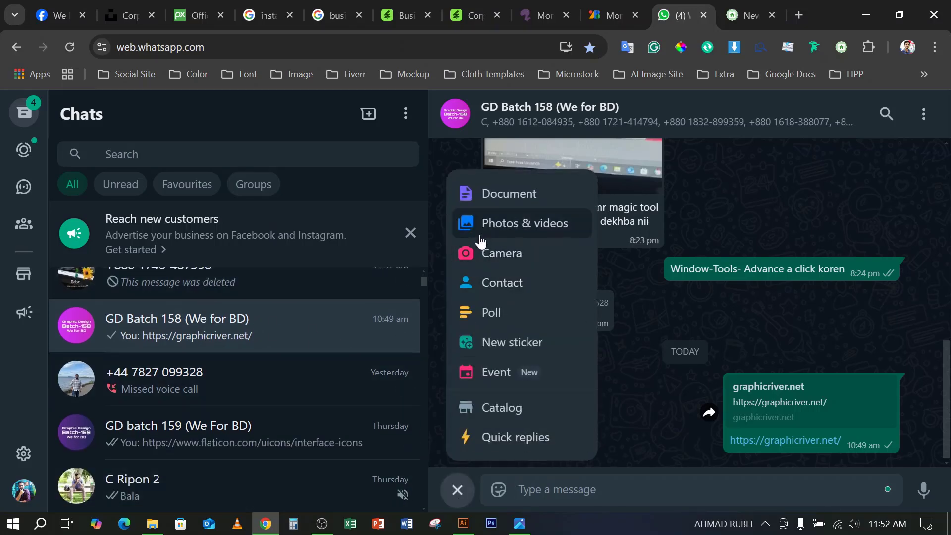
{"action": "left_click", "coordinate": [479, 233]}
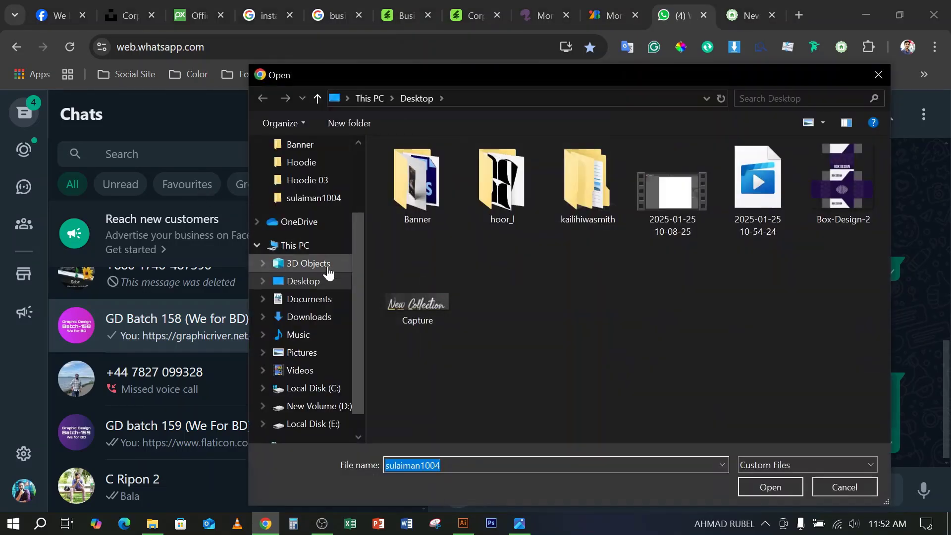
{"action": "left_click", "coordinate": [300, 318]}
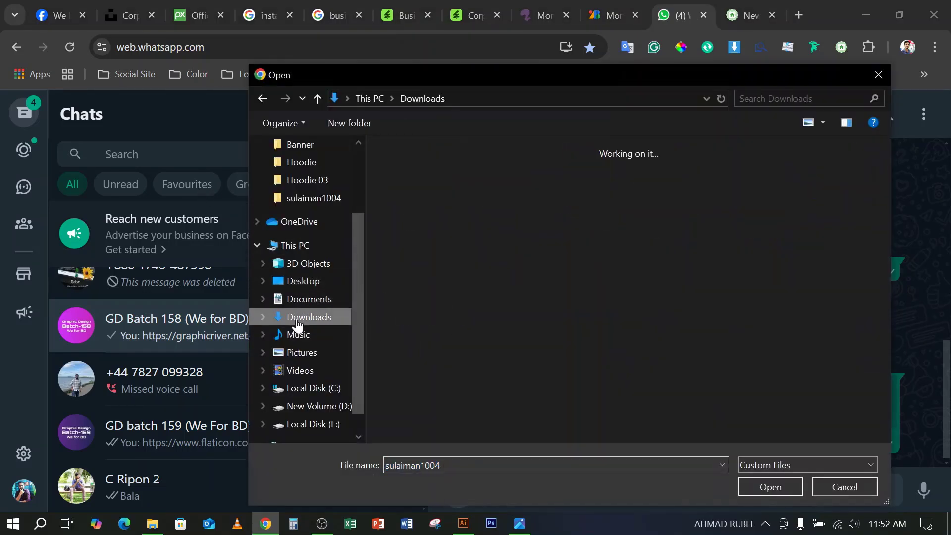
{"action": "left_click", "coordinate": [561, 296]}
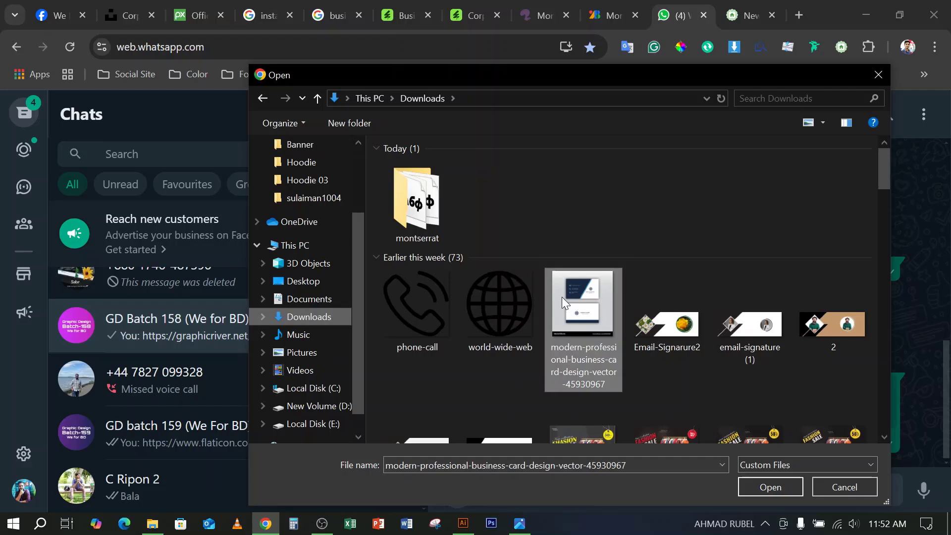
{"action": "left_click", "coordinate": [767, 481]}
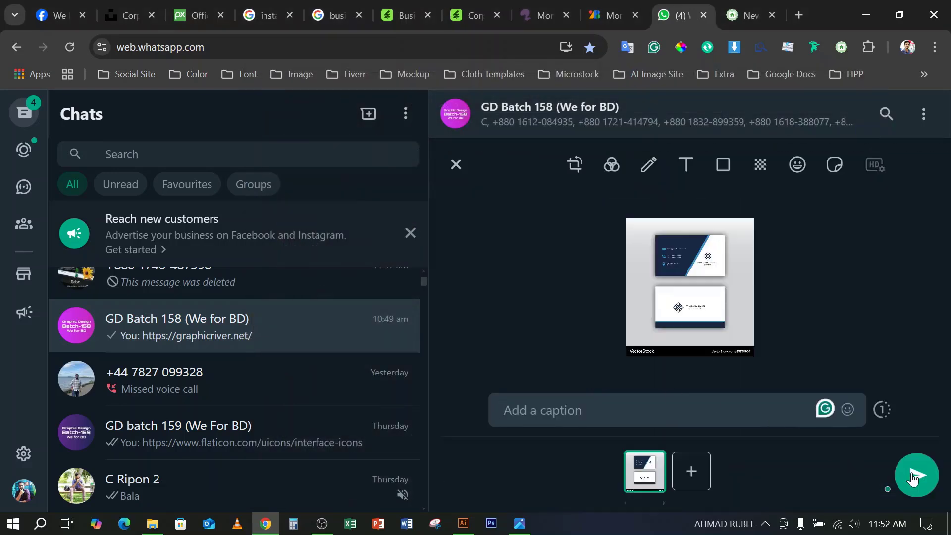
{"action": "key", "text": "Escape"}
{"action": "left_click", "coordinate": [863, 15]}
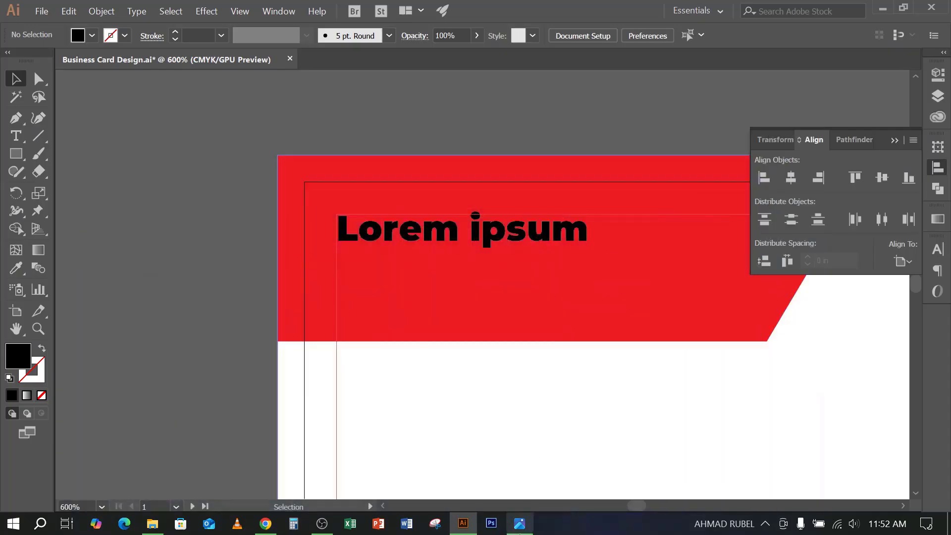
Examine the slanted colour areas and contact layout of the reference business card image in Photos and close it
{"action": "left_click", "coordinate": [519, 524]}
{"action": "scroll", "coordinate": [505, 139], "scroll_direction": "up", "scroll_amount": 1}
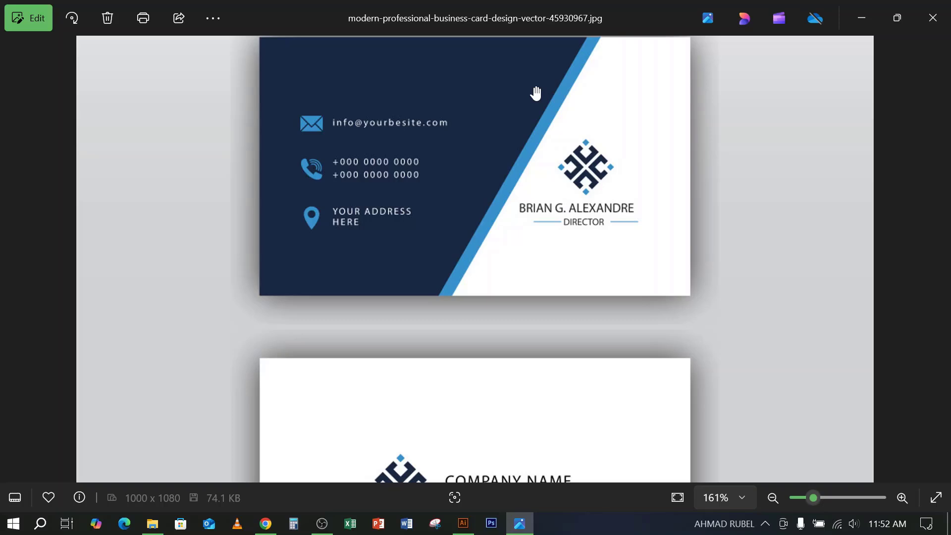
{"action": "scroll", "coordinate": [528, 81], "scroll_direction": "down", "scroll_amount": 5}
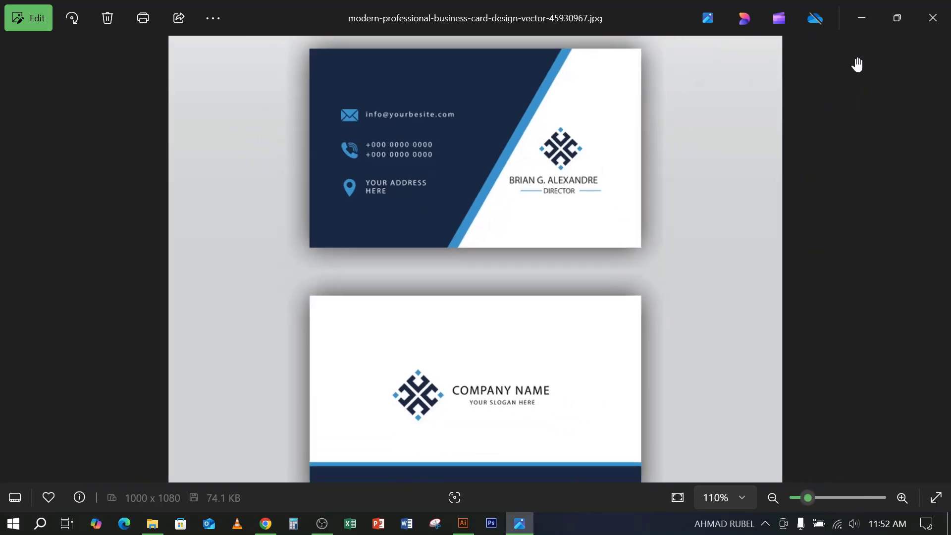
{"action": "left_click", "coordinate": [936, 17]}
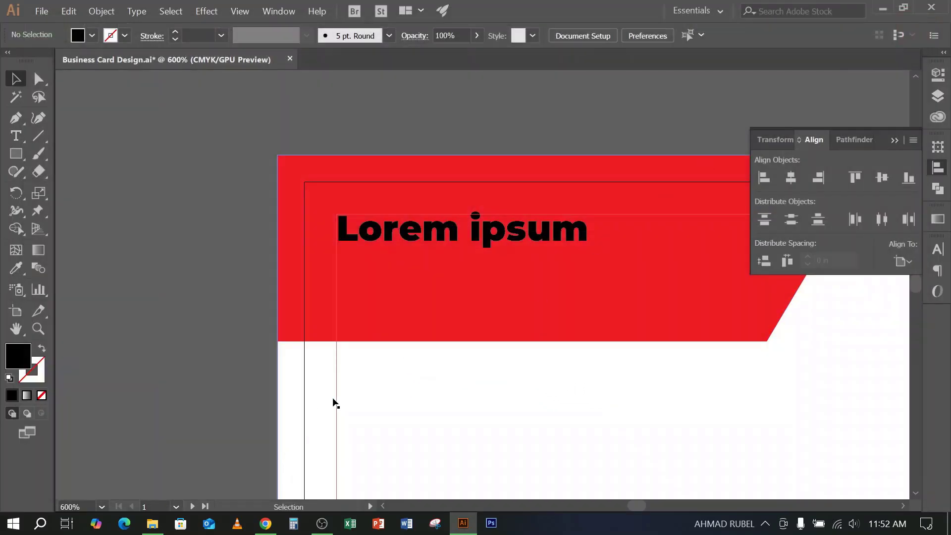
Delete the red slanted shape from the first card in Illustrator
{"action": "scroll", "coordinate": [333, 402], "scroll_direction": "down", "scroll_amount": 2}
{"action": "scroll", "coordinate": [640, 333], "scroll_direction": "down", "scroll_amount": 3}
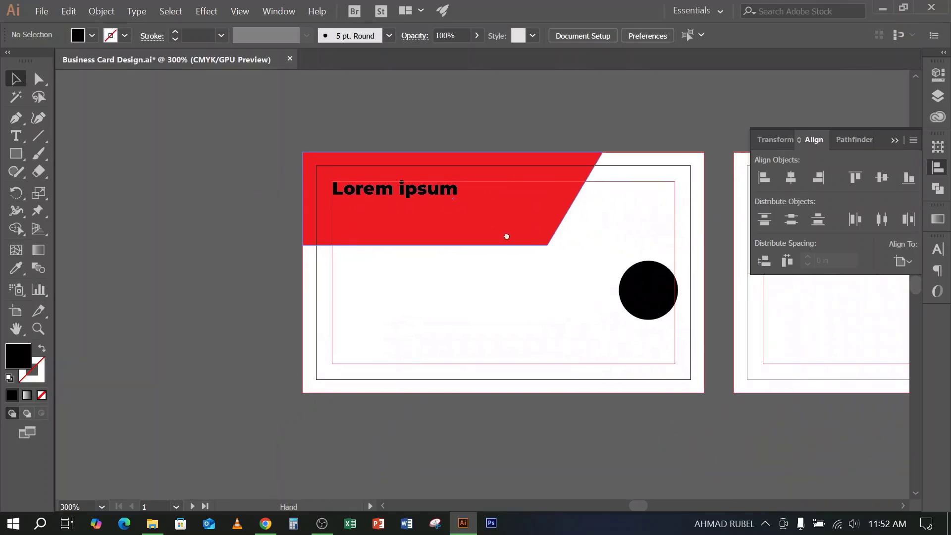
{"action": "left_click", "coordinate": [541, 224]}
{"action": "key", "text": "Delete"}
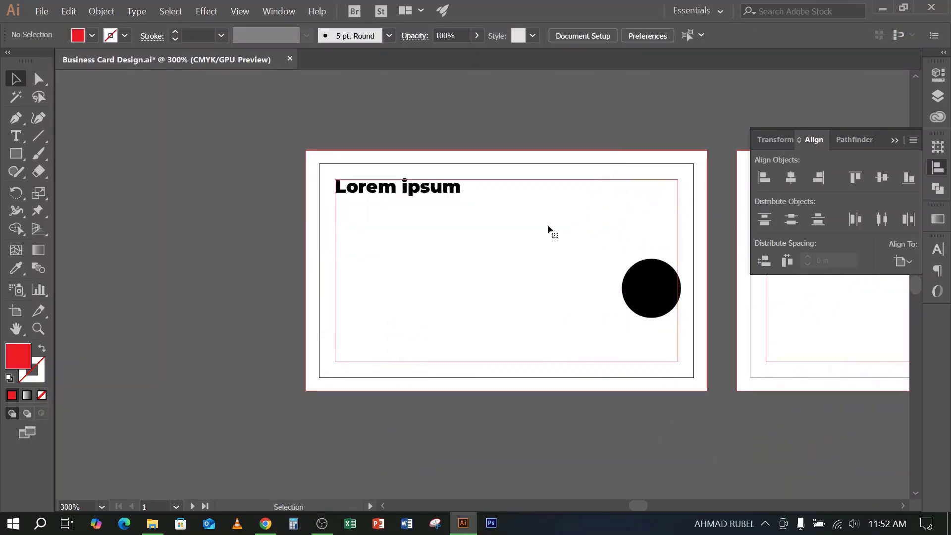
{"action": "left_click", "coordinate": [16, 154]}
{"action": "mouse_move", "coordinate": [304, 147]}
{"action": "left_mouse_down"}
{"action": "mouse_move", "coordinate": [582, 318]}
{"action": "mouse_move", "coordinate": [600, 384]}
{"action": "mouse_move", "coordinate": [401, 392]}
{"action": "mouse_move", "coordinate": [424, 391]}
{"action": "left_mouse_up"}
{"action": "left_click", "coordinate": [38, 80]}
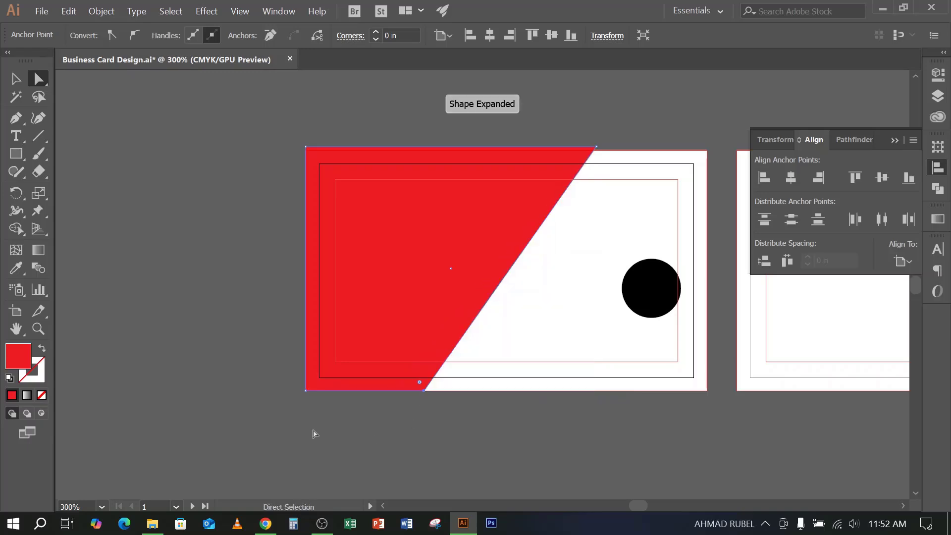
{"action": "left_click", "coordinate": [15, 78]}
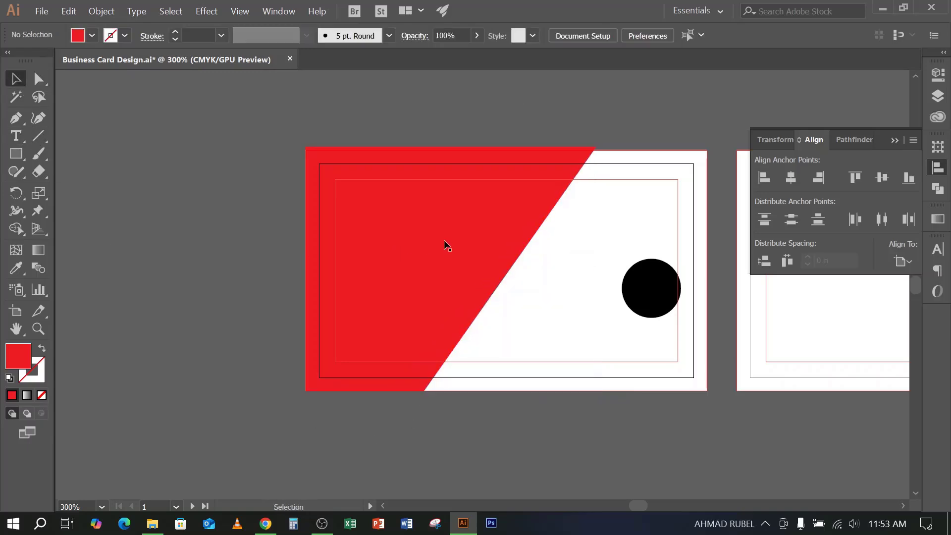
{"action": "left_click", "coordinate": [450, 243]}
{"action": "key", "text": "a"}
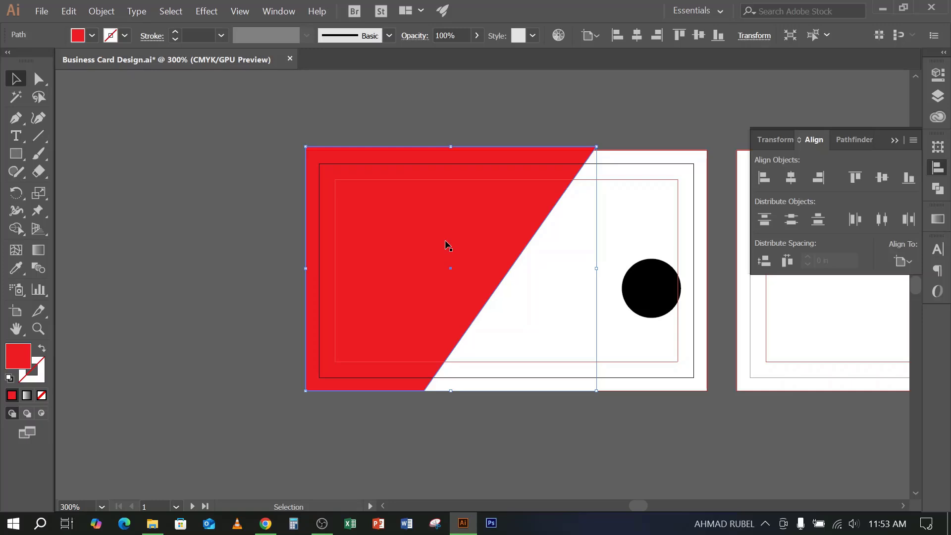
{"action": "key", "text": "ctrl+shift+a"}
{"action": "left_click", "coordinate": [563, 148]}
{"action": "key", "text": "Delete"}
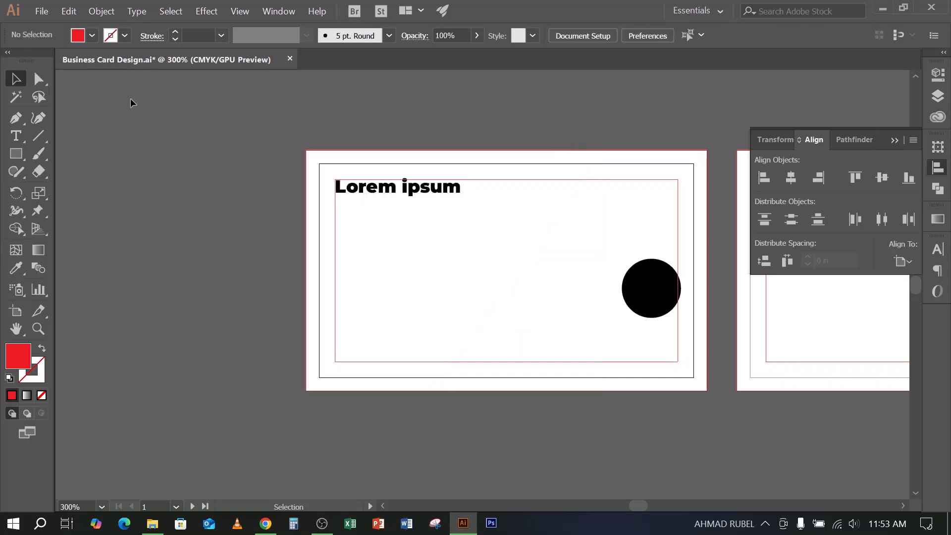
Draw a red rectangle over the left three quarters of the first card and move its lower-right corner inward to about X 1.23 in
{"action": "left_click", "coordinate": [16, 154]}
{"action": "left_click_drag", "start_coordinate": [305, 151], "coordinate": [605, 394]}
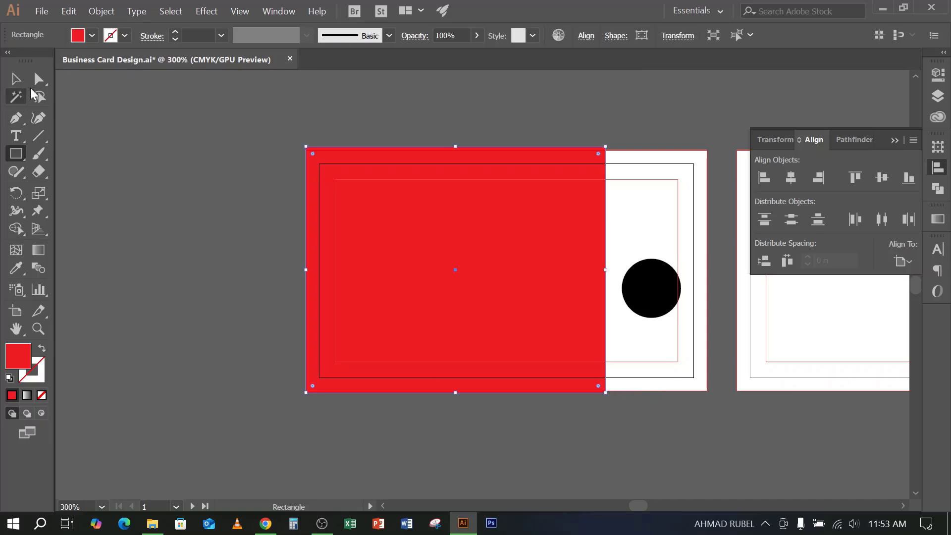
{"action": "left_click", "coordinate": [38, 80]}
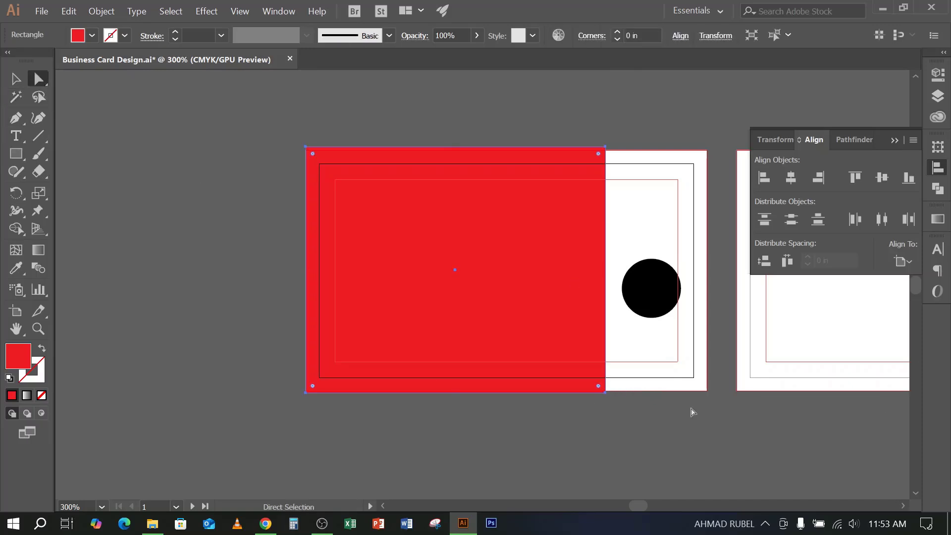
{"action": "left_click", "coordinate": [606, 392]}
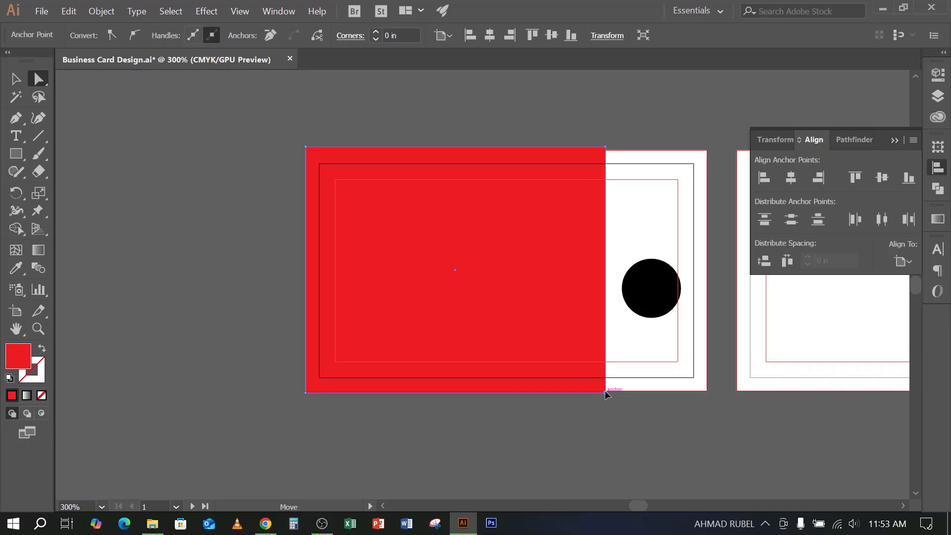
{"action": "left_click_drag", "start_coordinate": [606, 393], "coordinate": [450, 393]}
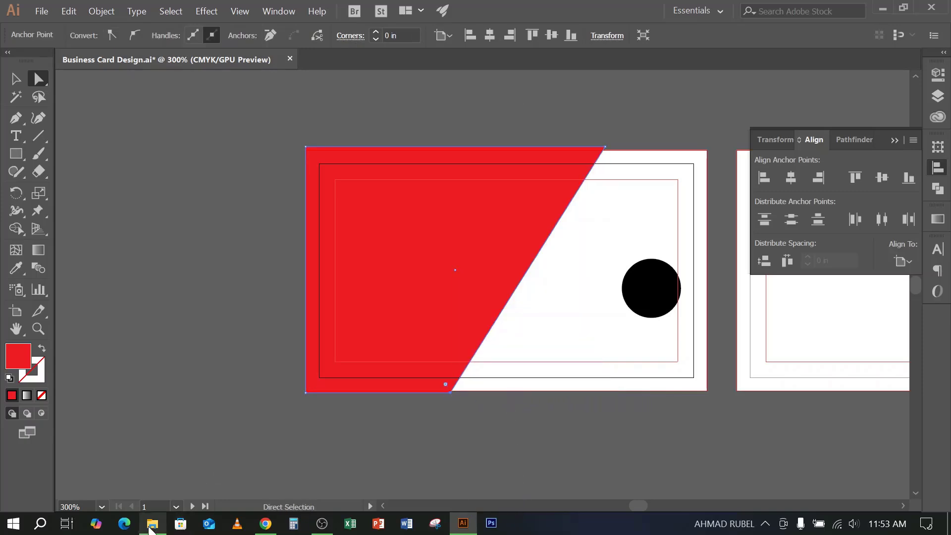
{"action": "left_click", "coordinate": [16, 79]}
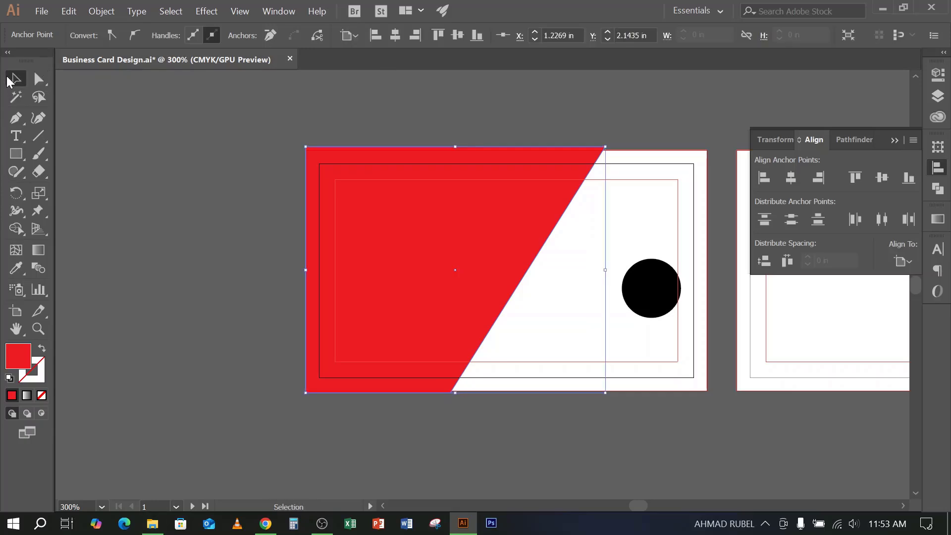
{"action": "left_click", "coordinate": [144, 242]}
Open the reference business card image from Downloads and examine the blue stripe along its diagonal edge
{"action": "left_click", "coordinate": [483, 228]}
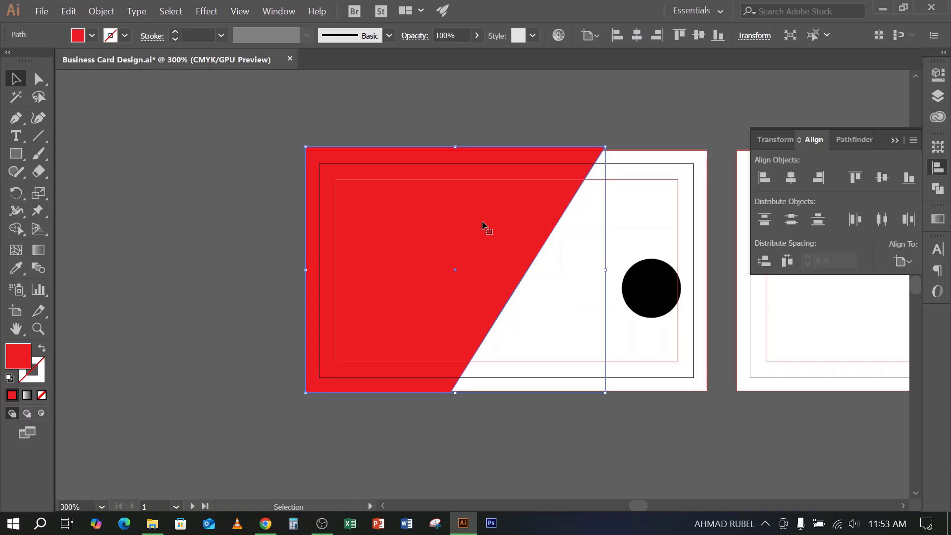
{"action": "left_click", "coordinate": [153, 523]}
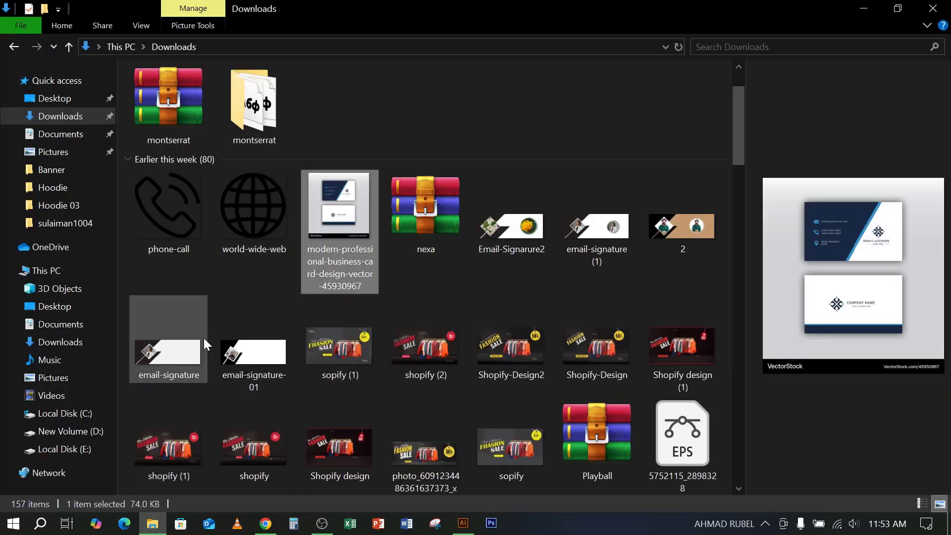
{"action": "double_click", "coordinate": [343, 213]}
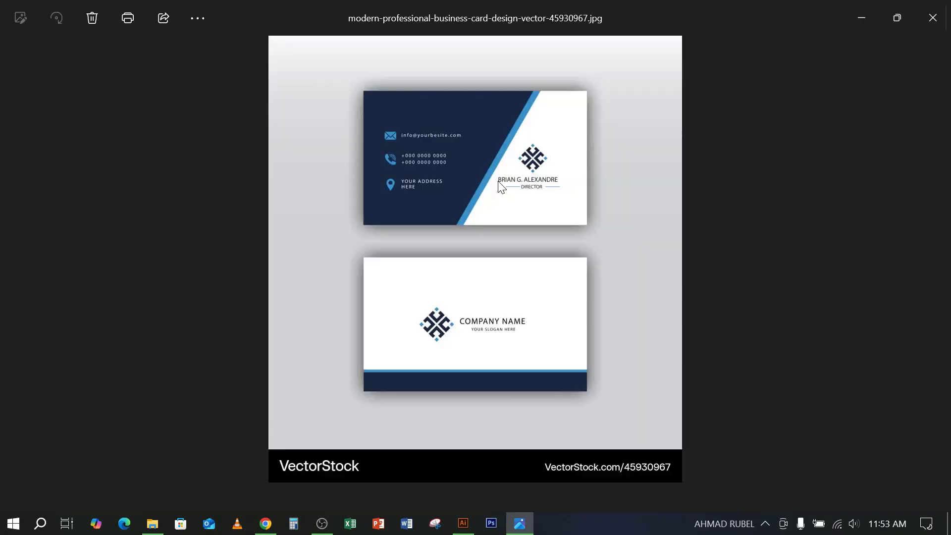
{"action": "scroll", "coordinate": [503, 136], "scroll_direction": "up", "scroll_amount": 4}
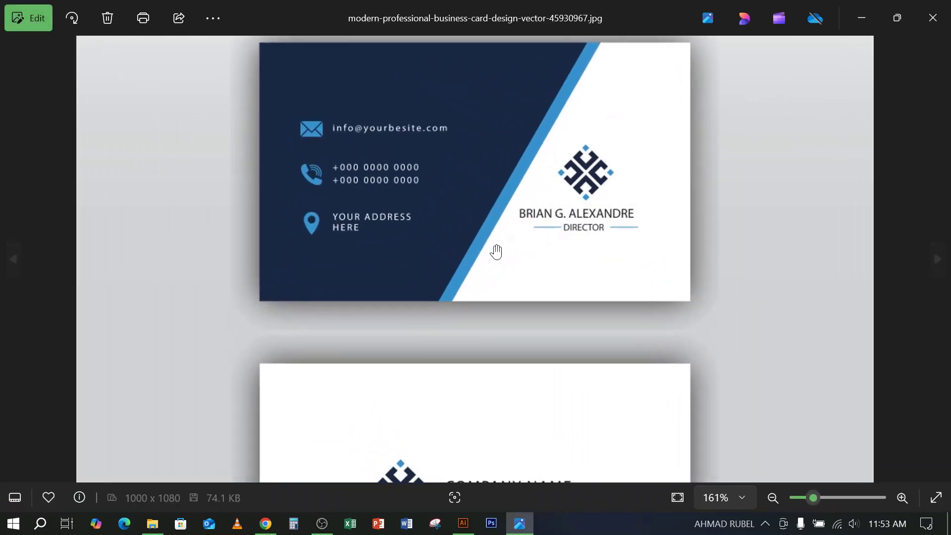
{"action": "left_click", "coordinate": [861, 18]}
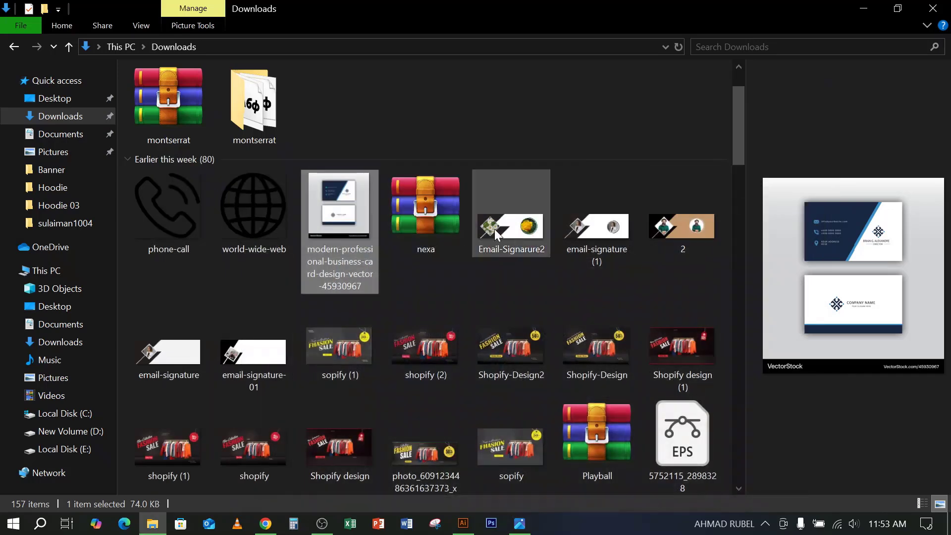
{"action": "left_click", "coordinate": [866, 14]}
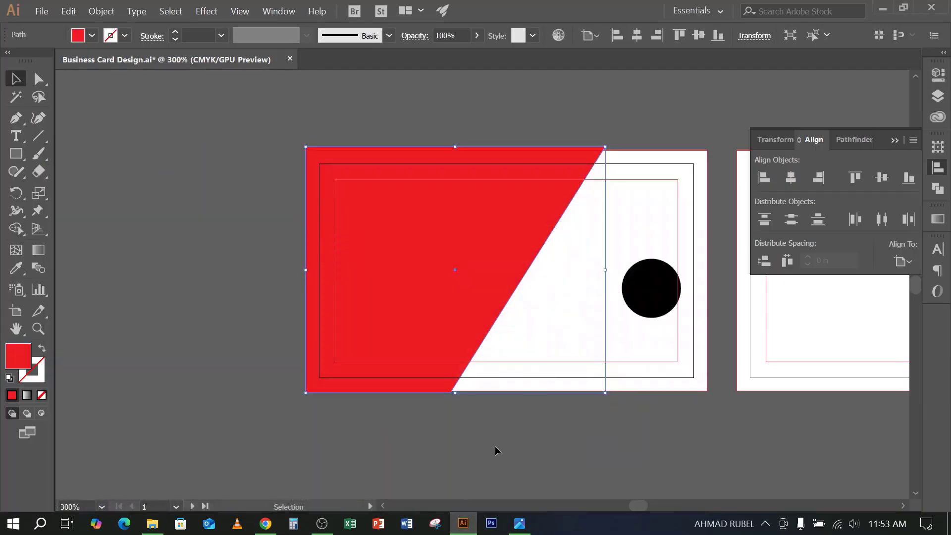
Place a copy of the red slanted shape directly behind it and nudge the copy slightly to the right
{"action": "key", "text": "ctrl"}
{"action": "key", "text": "Right"}
{"action": "key", "text": "Right"}
{"action": "key", "text": "Right"}
{"action": "key", "text": "Right"}
{"action": "key", "text": "Right"}
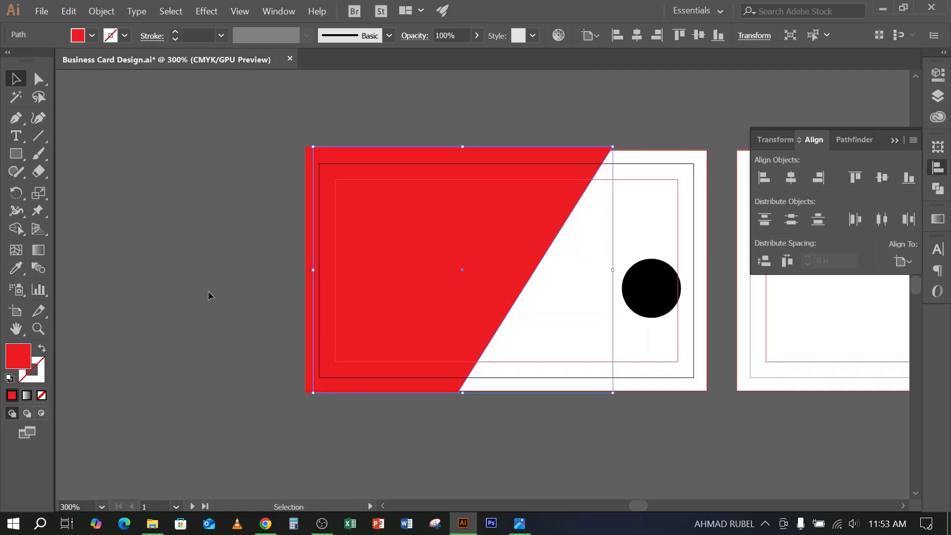
Fill the shifted copy behind the red shape with light blue and deselect it
{"action": "left_click", "coordinate": [92, 35]}
{"action": "left_click", "coordinate": [104, 71]}
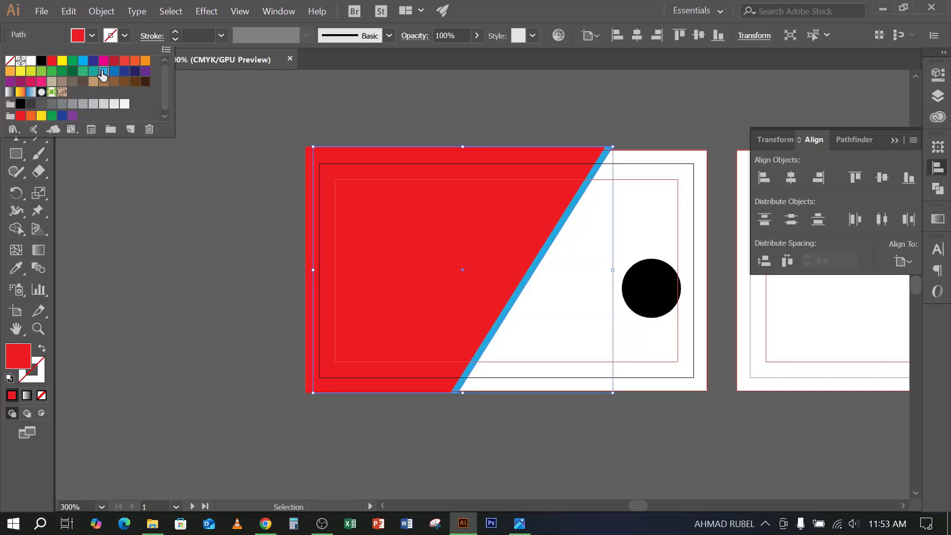
{"action": "left_click", "coordinate": [611, 1]}
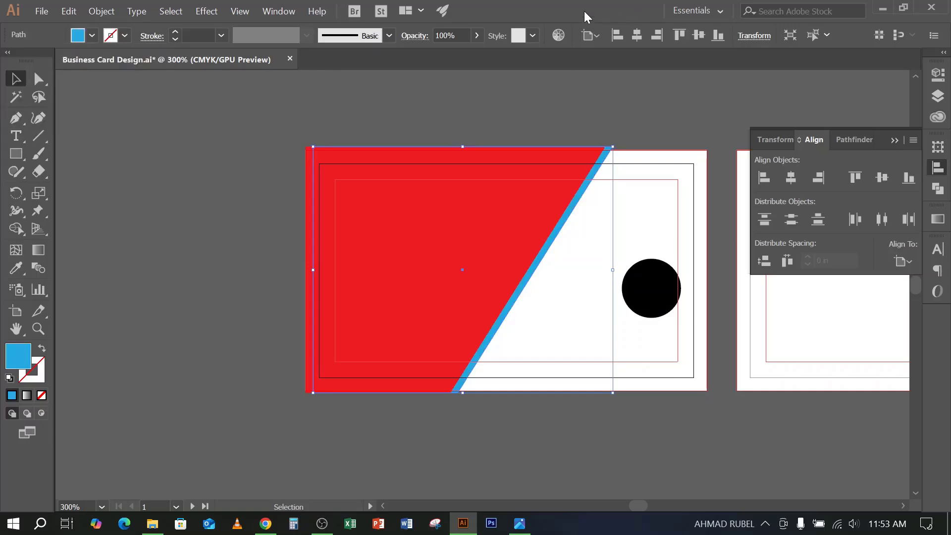
{"action": "left_click", "coordinate": [644, 430]}
Examine the second card's layout and bottom band in the reference image in Photos and return to the second artboard
{"action": "left_click_drag", "start_coordinate": [662, 423], "coordinate": [290, 415]}
{"action": "left_click", "coordinate": [520, 524]}
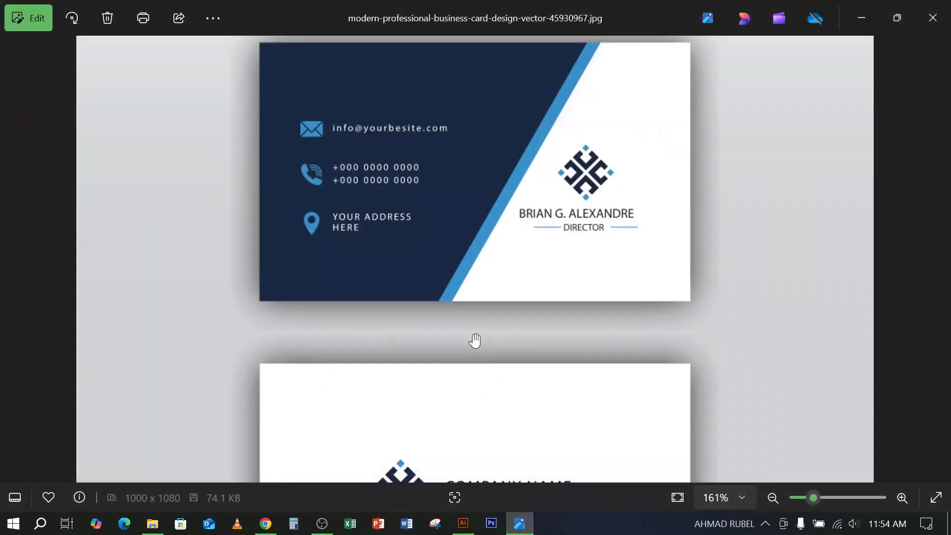
{"action": "scroll", "coordinate": [499, 303], "scroll_direction": "down", "scroll_amount": 3}
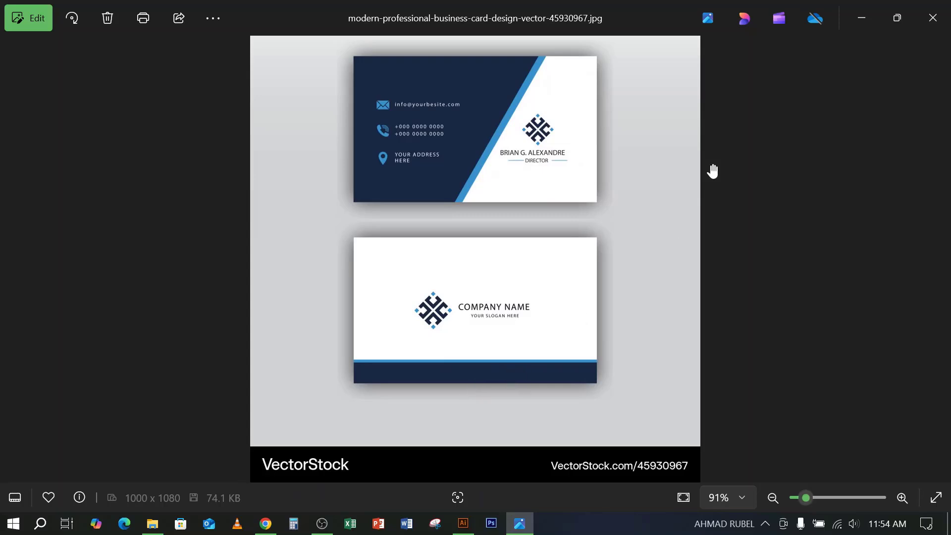
{"action": "left_click", "coordinate": [862, 18]}
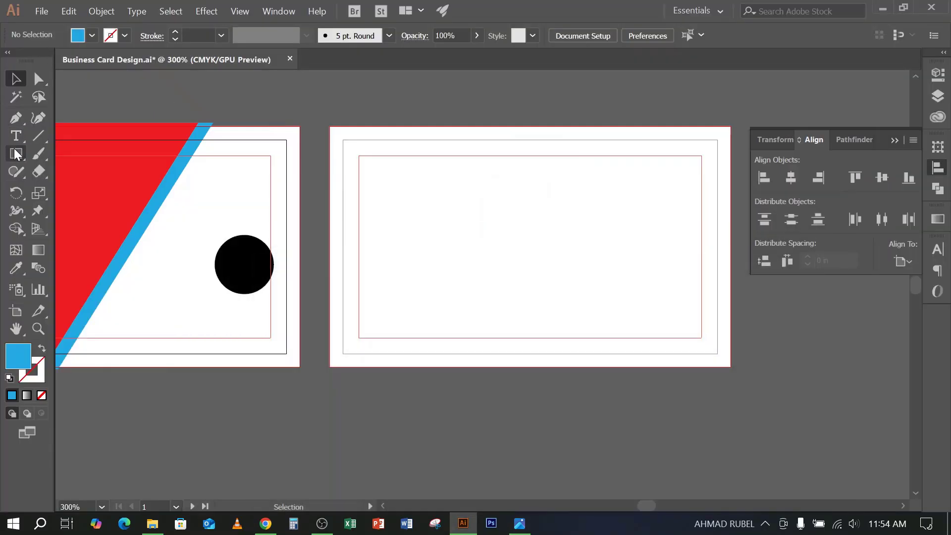
Draw a light blue rectangle across the second artboard's bottom edge and place a copy directly behind it, nudged slightly upward
{"action": "left_click", "coordinate": [17, 154]}
{"action": "left_click_drag", "start_coordinate": [739, 371], "coordinate": [326, 322]}
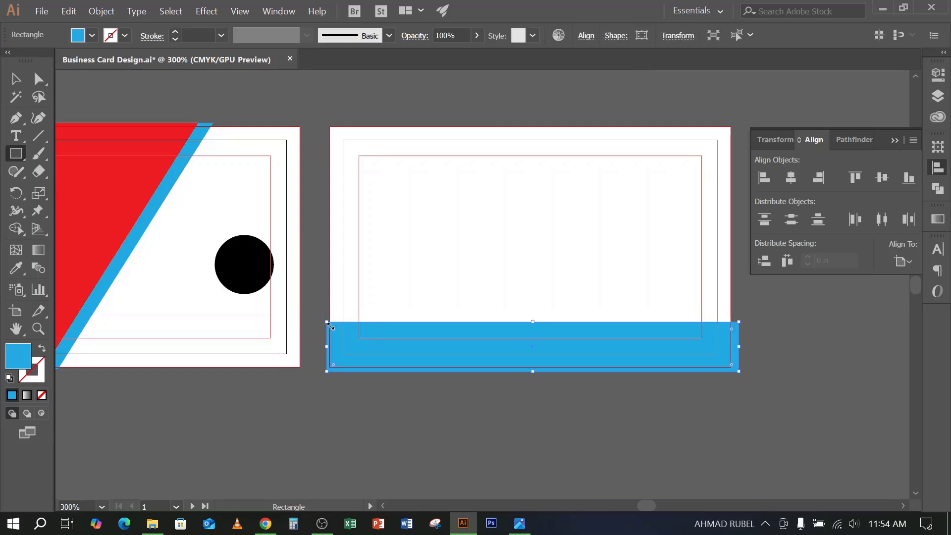
{"action": "key", "text": "ctrl"}
{"action": "left_click_drag", "start_coordinate": [331, 327], "coordinate": [331, 322]}
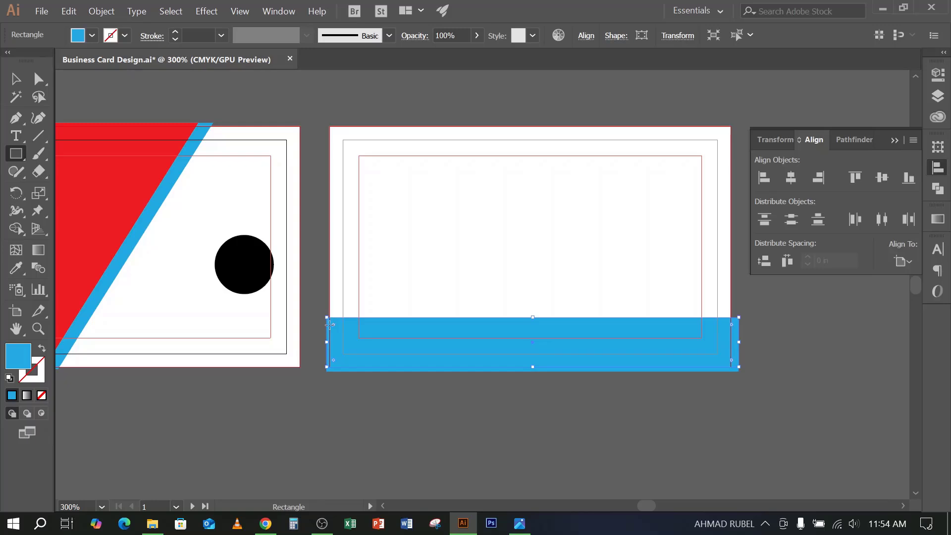
Fill the copy behind the light blue band with dark blue, nudge it slightly further up and deselect it
{"action": "left_click", "coordinate": [79, 35]}
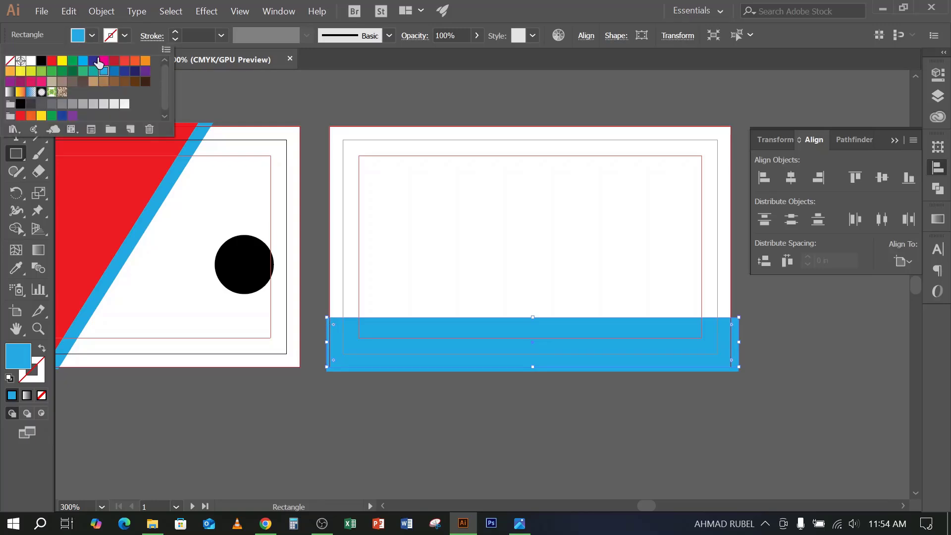
{"action": "left_click", "coordinate": [125, 74]}
{"action": "left_click", "coordinate": [125, 75]}
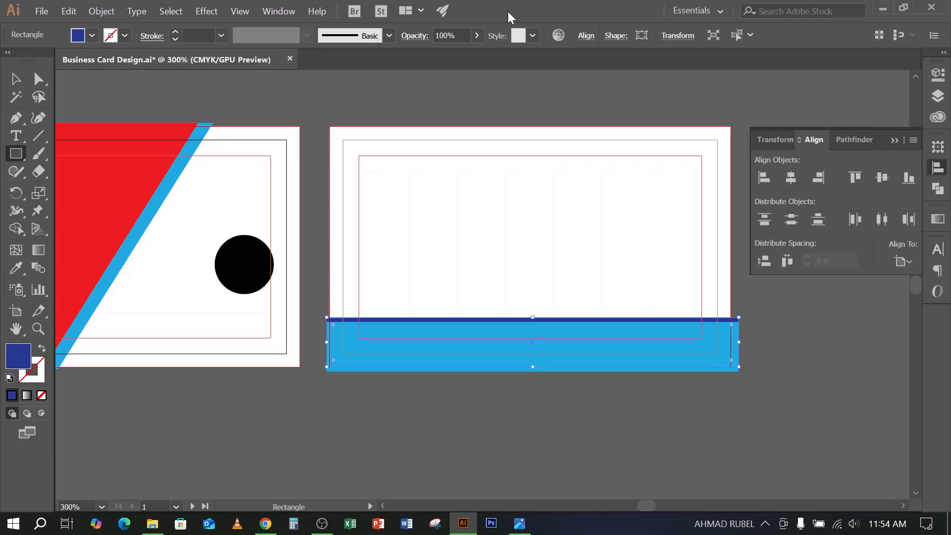
{"action": "key", "text": "Up"}
{"action": "key", "text": "v"}
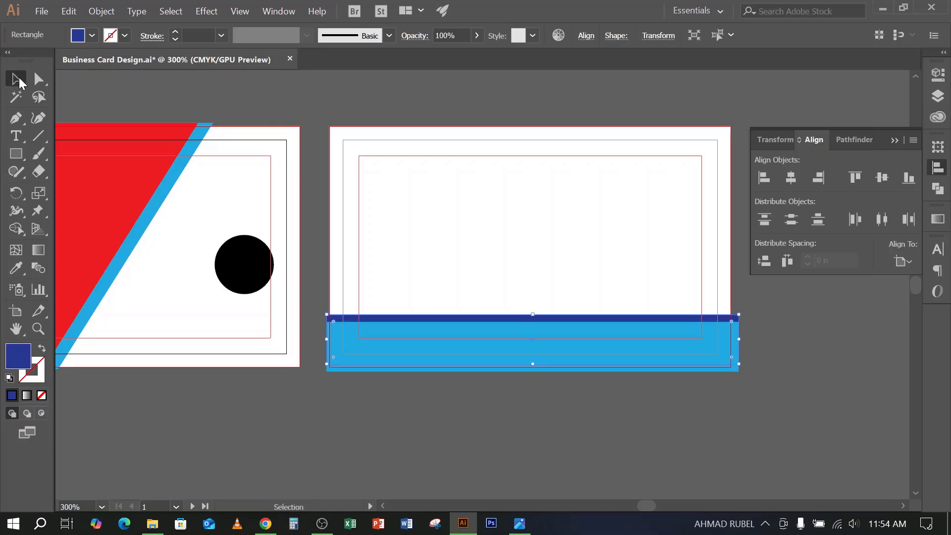
{"action": "left_click", "coordinate": [329, 91]}
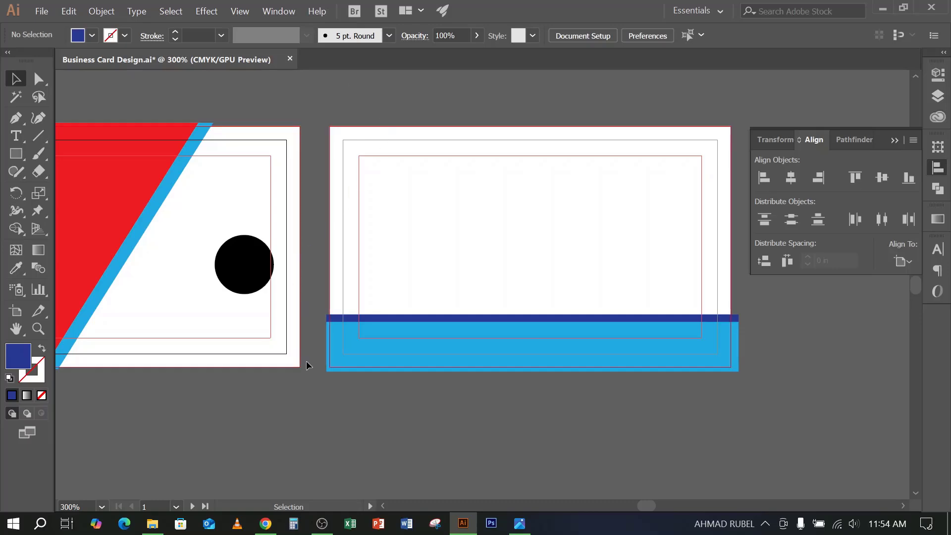
Check the reference card image in Photos and close it, and open Local Disk (E:) in File Explorer
{"action": "left_click", "coordinate": [519, 523]}
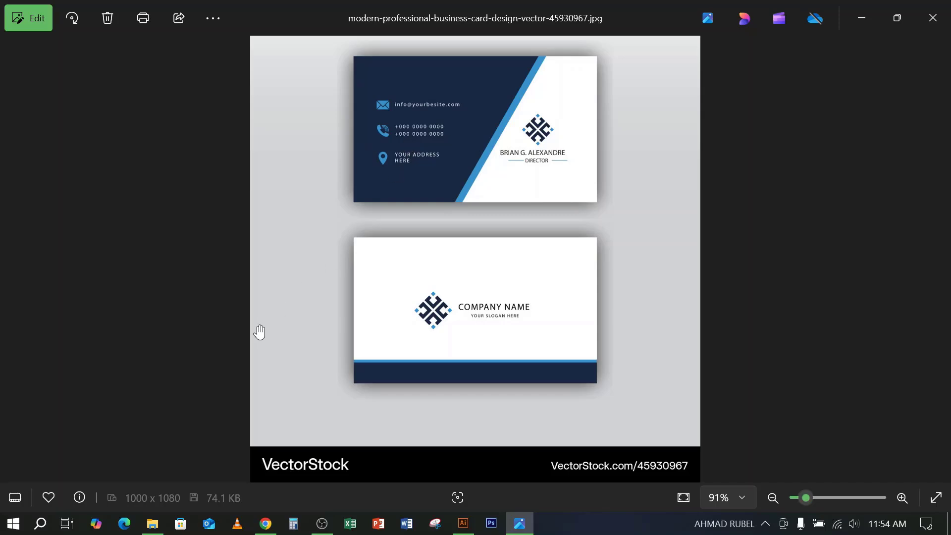
{"action": "left_click", "coordinate": [932, 17]}
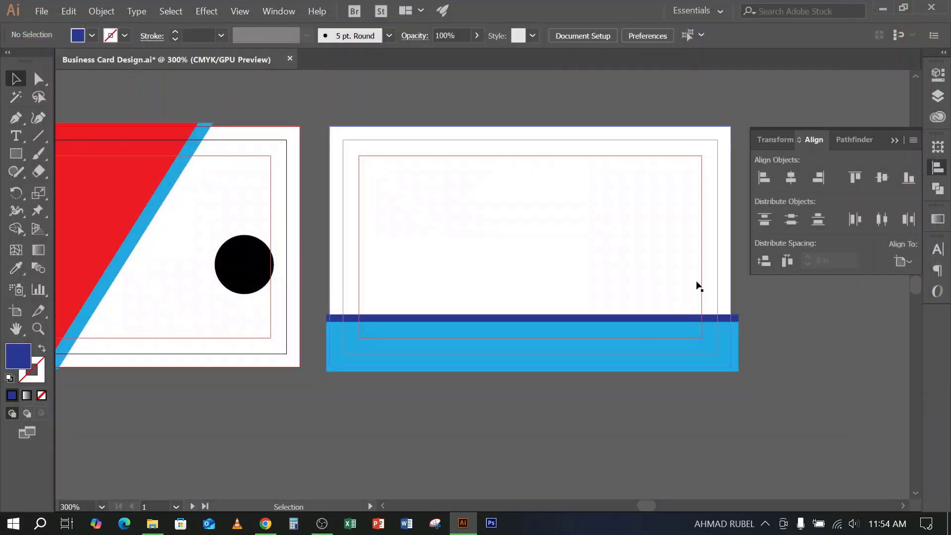
{"action": "mouse_move", "coordinate": [144, 520]}
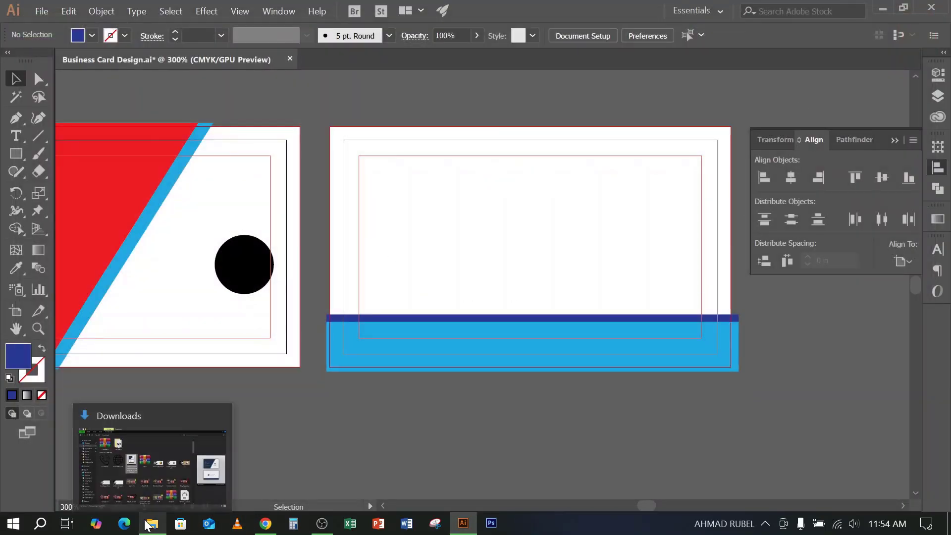
{"action": "left_click", "coordinate": [139, 446]}
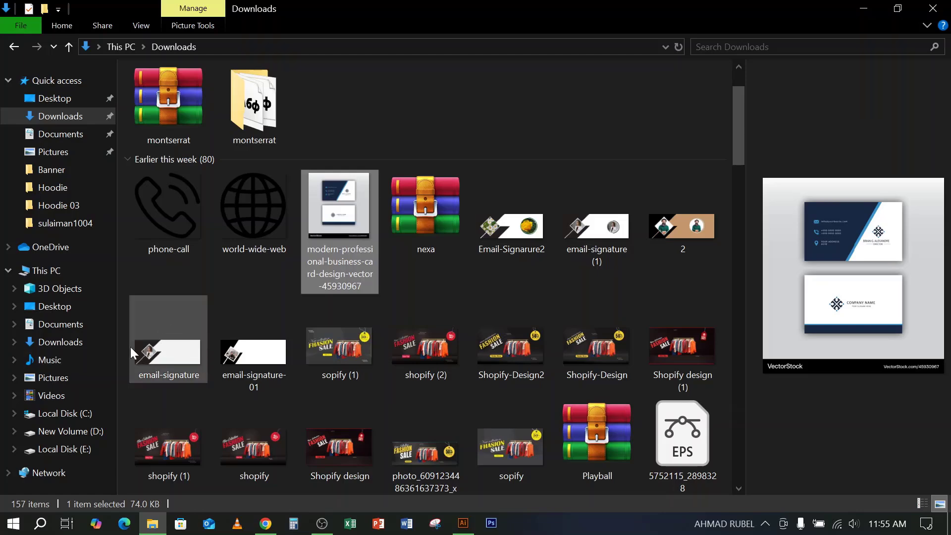
{"action": "left_click", "coordinate": [83, 451]}
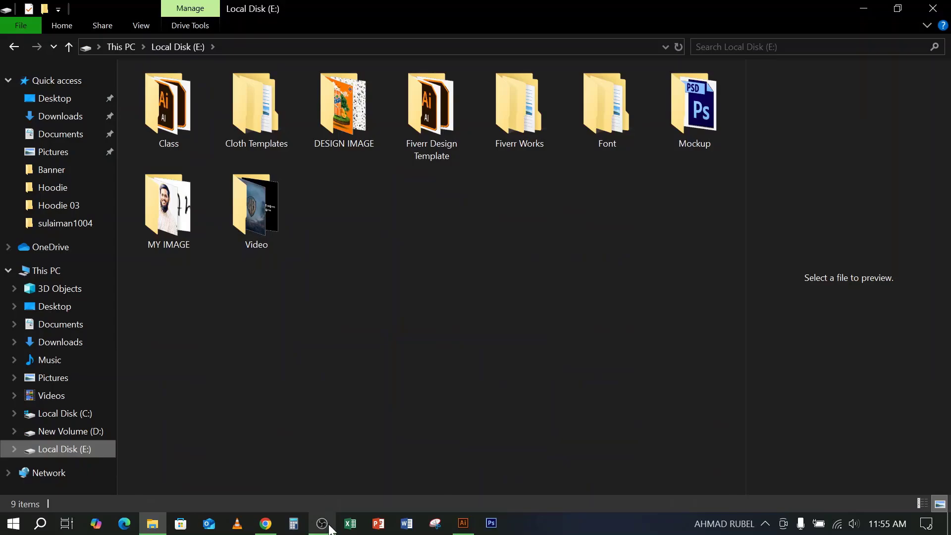